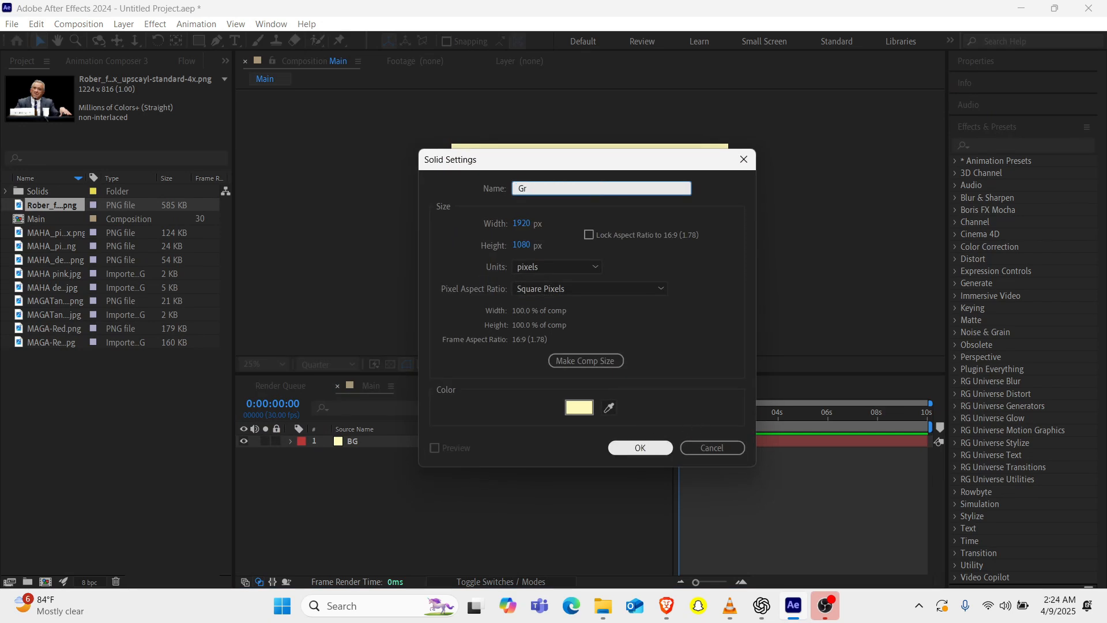
Create a solid layer named Grid and apply the Grid effect to it.
left_click(640, 448)
key("ctrl+space")
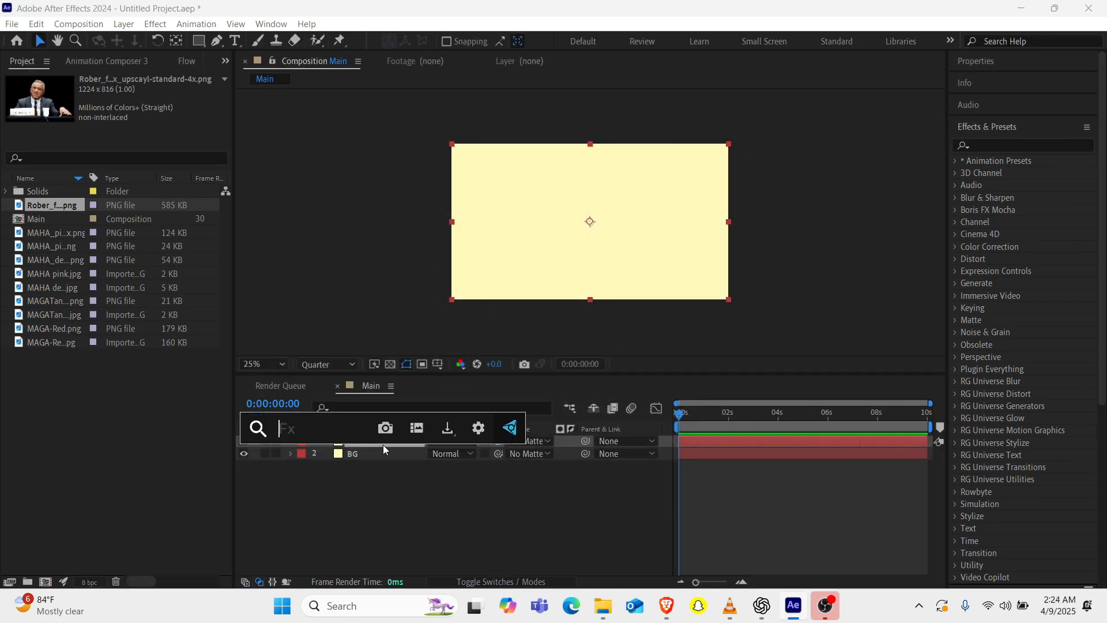
type("grid")
key("Return")
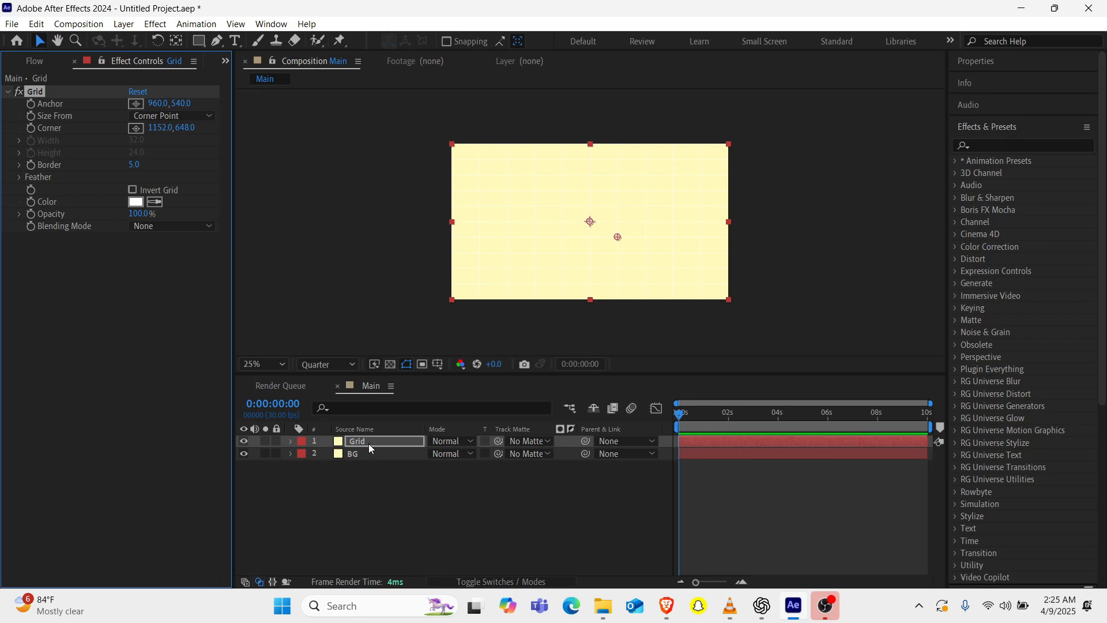
Solo the Grid layer and size its grid by Width Slider, with a width of about 98.
left_click(265, 441)
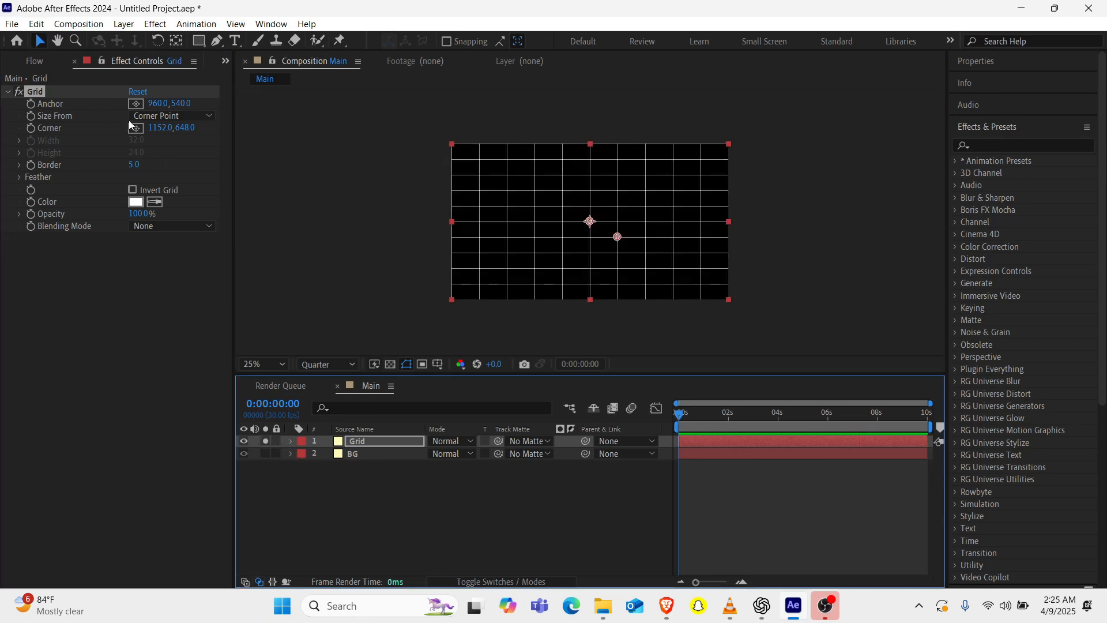
left_click(167, 115)
left_click(180, 146)
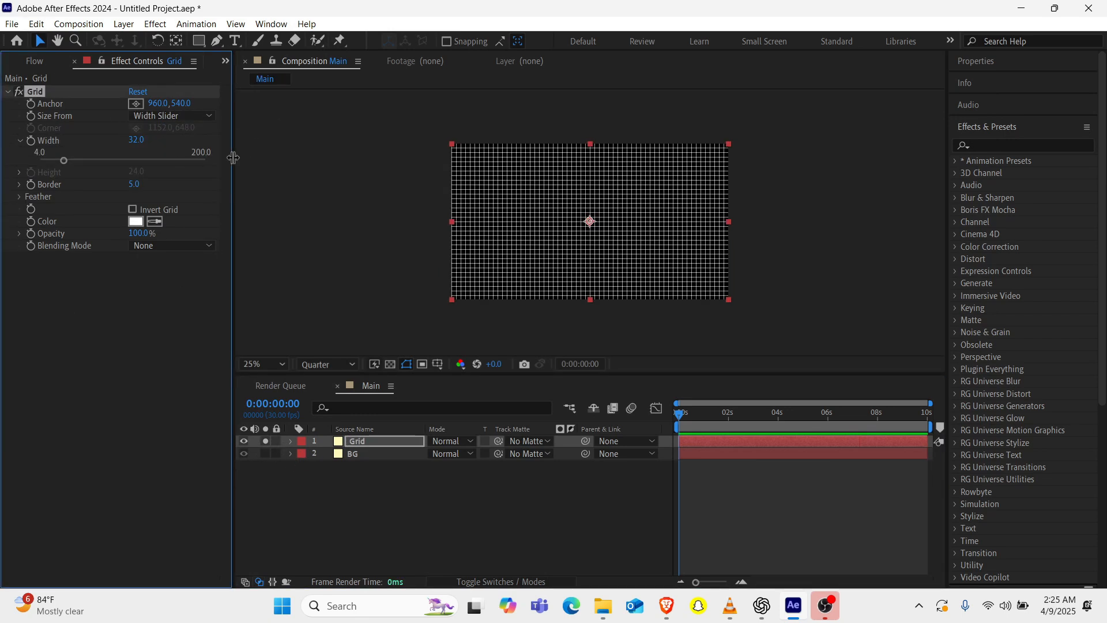
left_click_drag(66, 166, 120, 163)
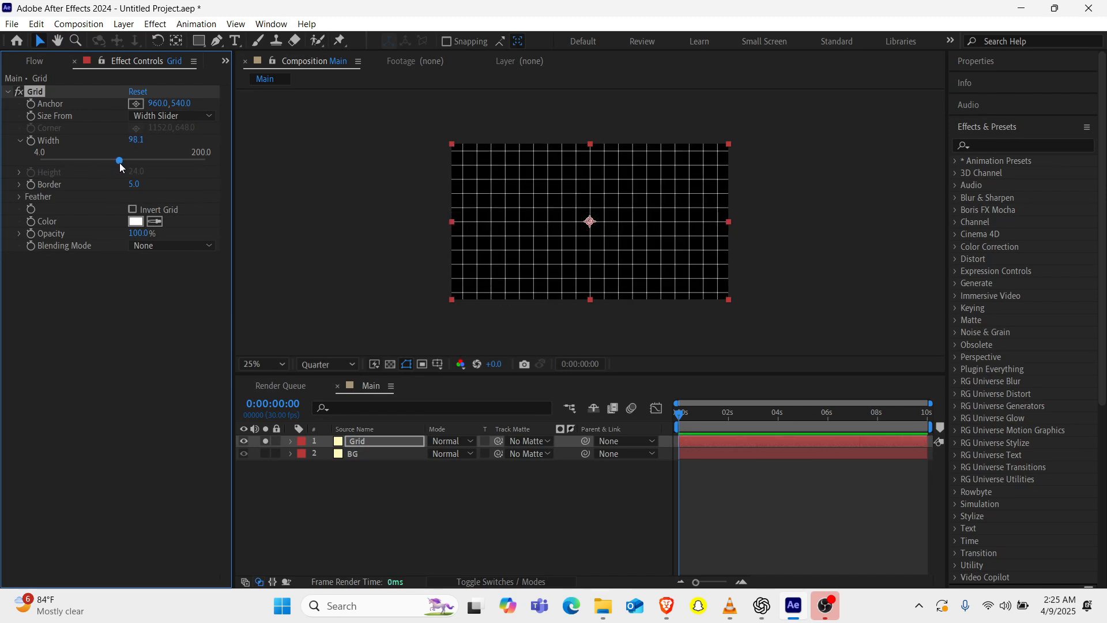
Set the grid's blending mode to Add and its opacity to 50%, showing the layer together with BG again.
left_click(171, 248)
left_click(179, 313)
left_click(264, 441)
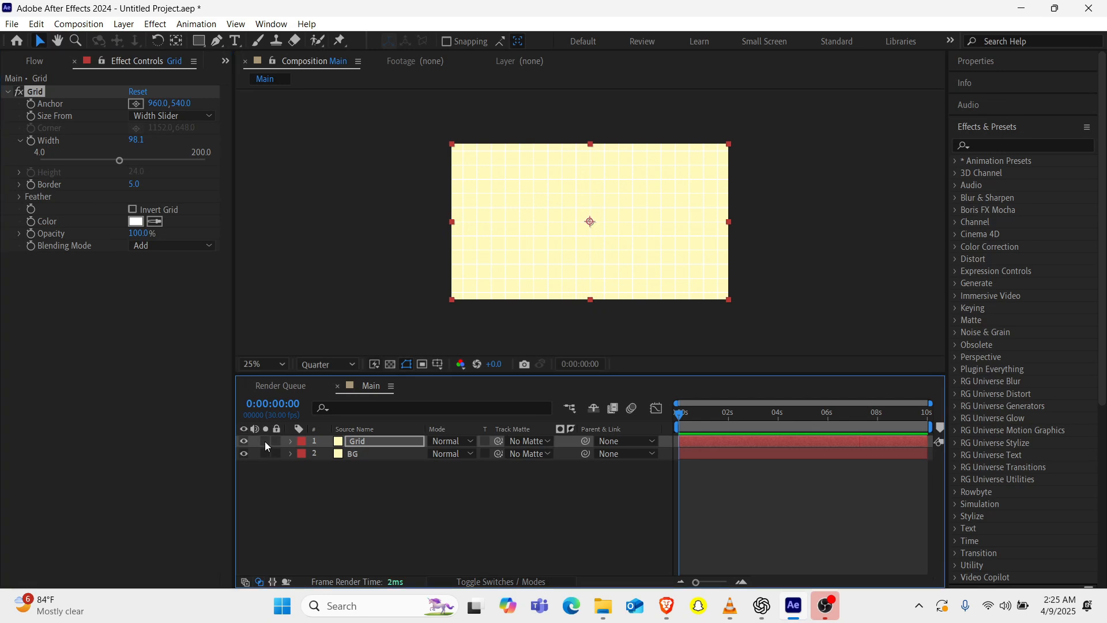
left_click(139, 233)
type("50")
key("Return")
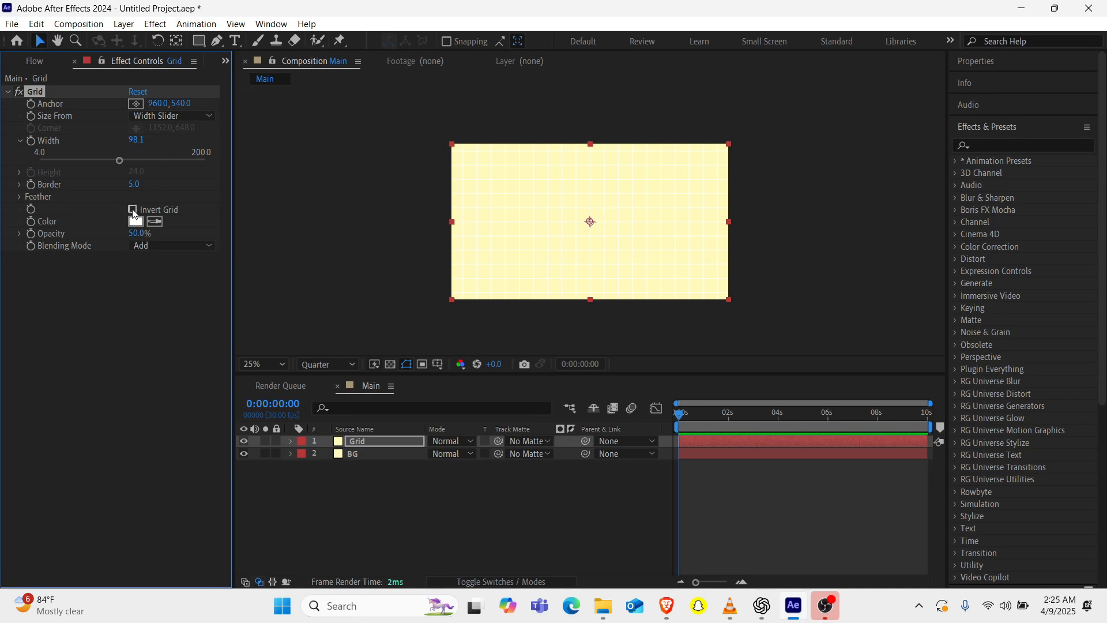
Feather the grid lines in width and height (height about 4.4), with a grid width of about 111.8 and 100% opacity.
left_click(20, 197)
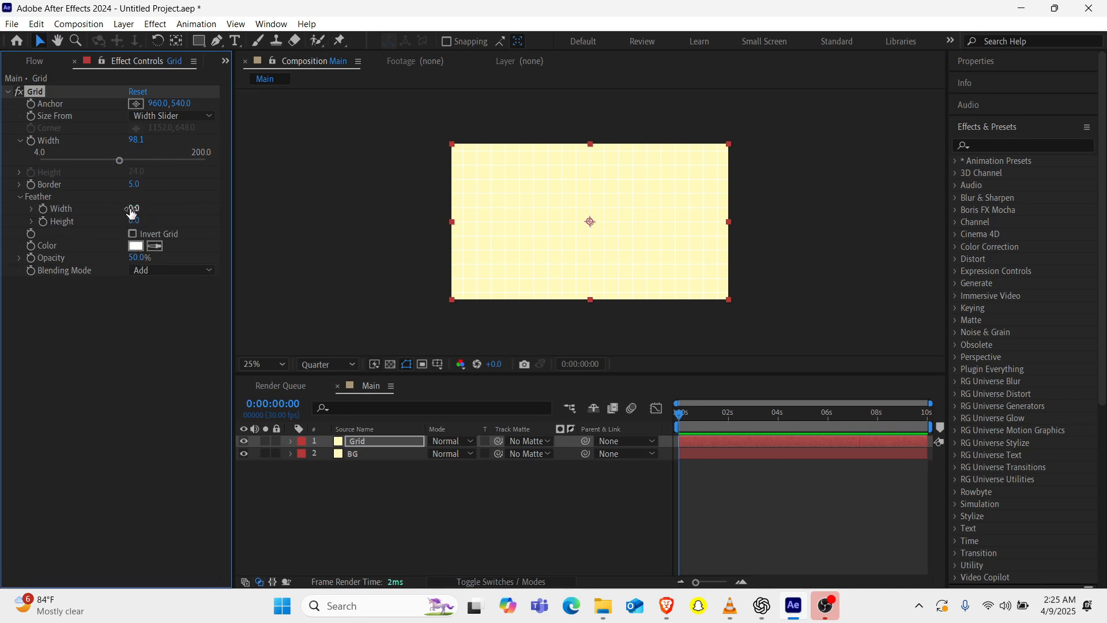
left_click_drag(134, 208, 196, 206)
left_click_drag(135, 220, 162, 215)
left_click_drag(136, 258, 174, 252)
left_click_drag(124, 160, 131, 165)
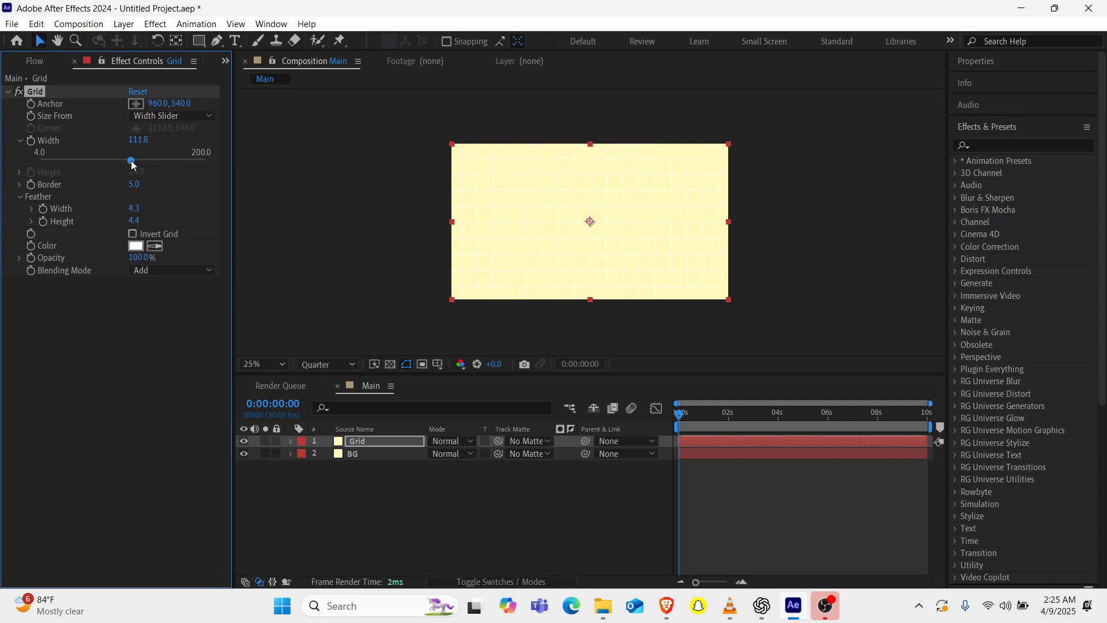
left_click_drag(136, 209, 213, 205)
Add the cut-out portrait PNG from the project files to the Main composition and scale it to 59%.
left_click(225, 61)
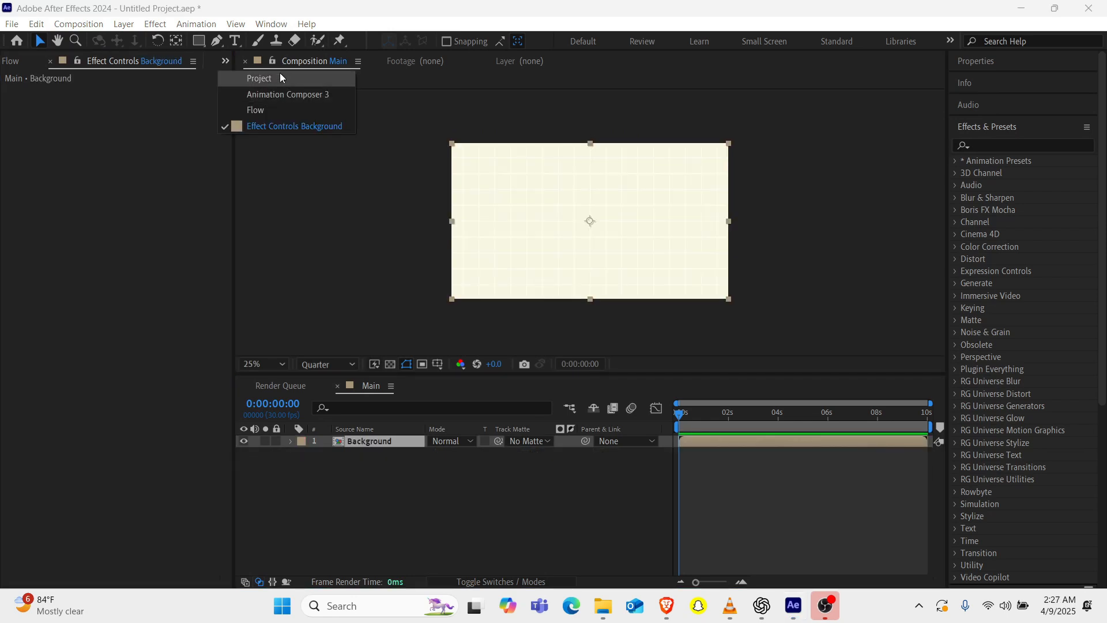
left_click(281, 77)
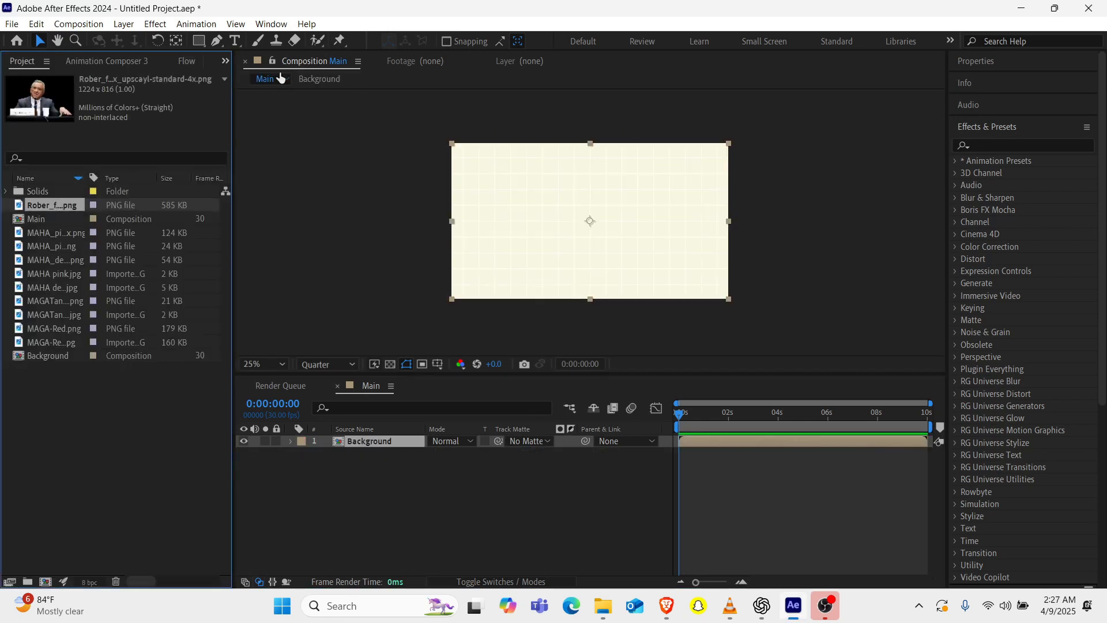
left_click_drag(41, 206, 602, 215)
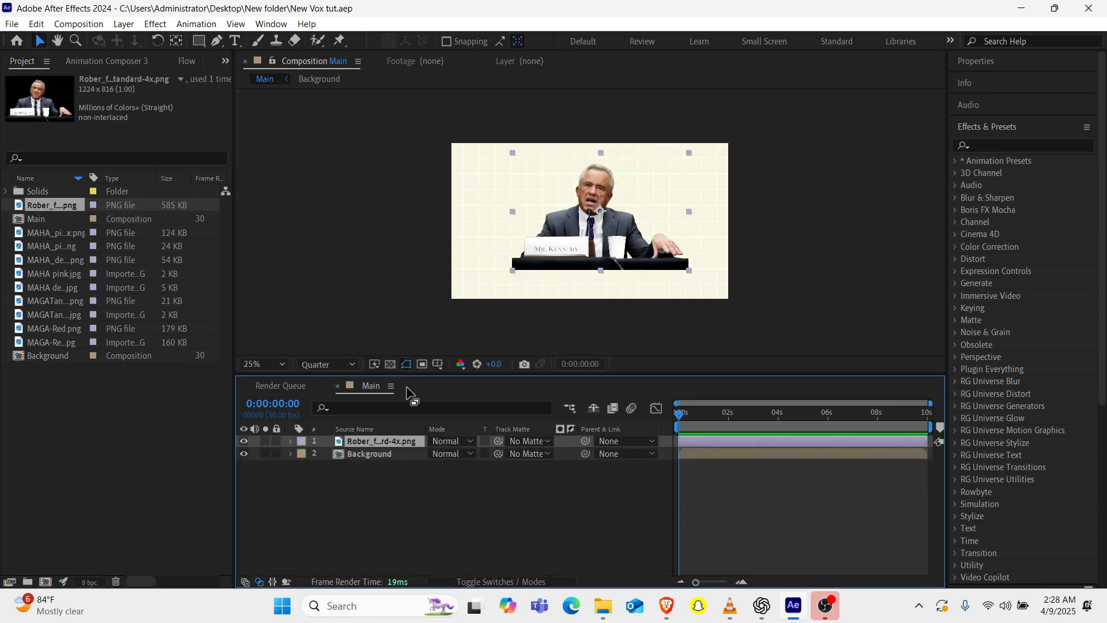
key("s")
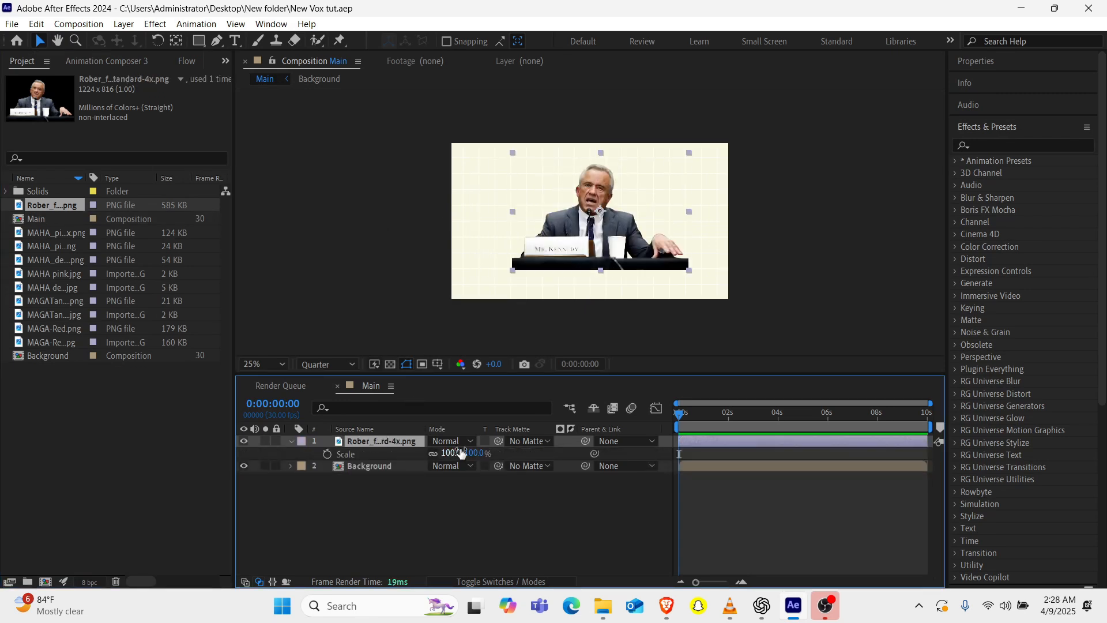
left_click_drag(457, 454, 433, 456)
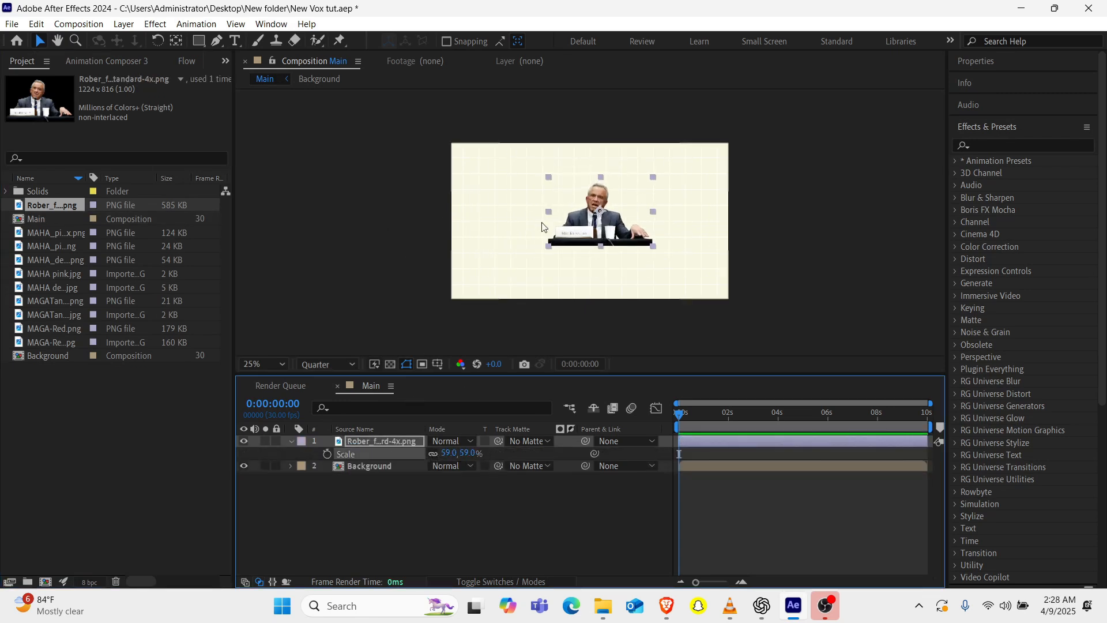
Center the portrait layer in the composition.
left_click(598, 220)
left_click_drag(598, 221, 588, 222)
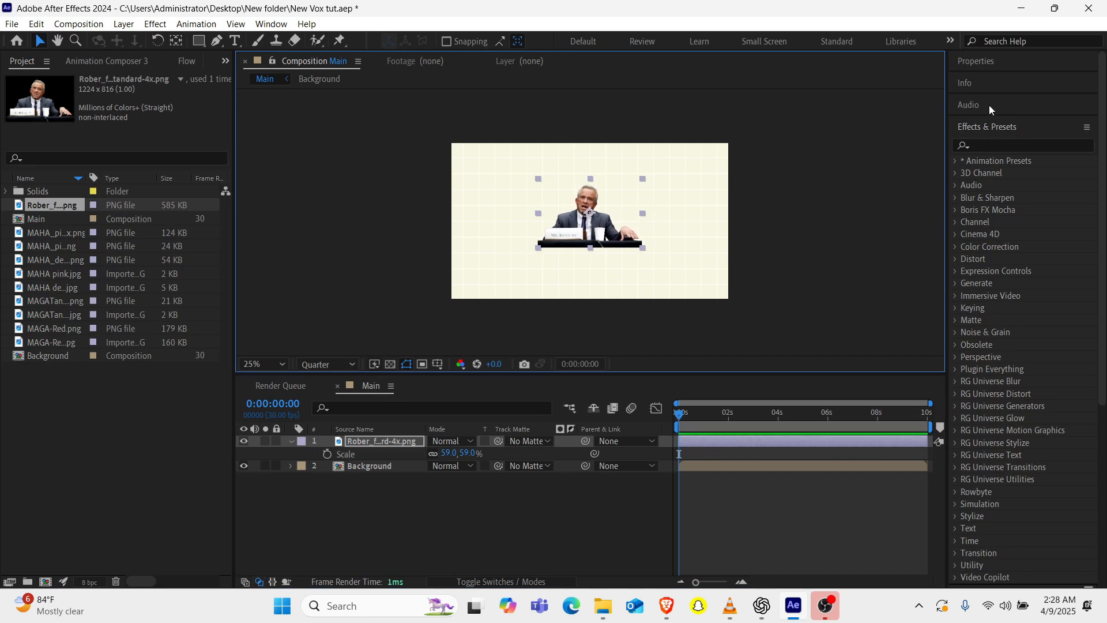
scroll(1016, 241, "down", 10)
left_click(987, 359)
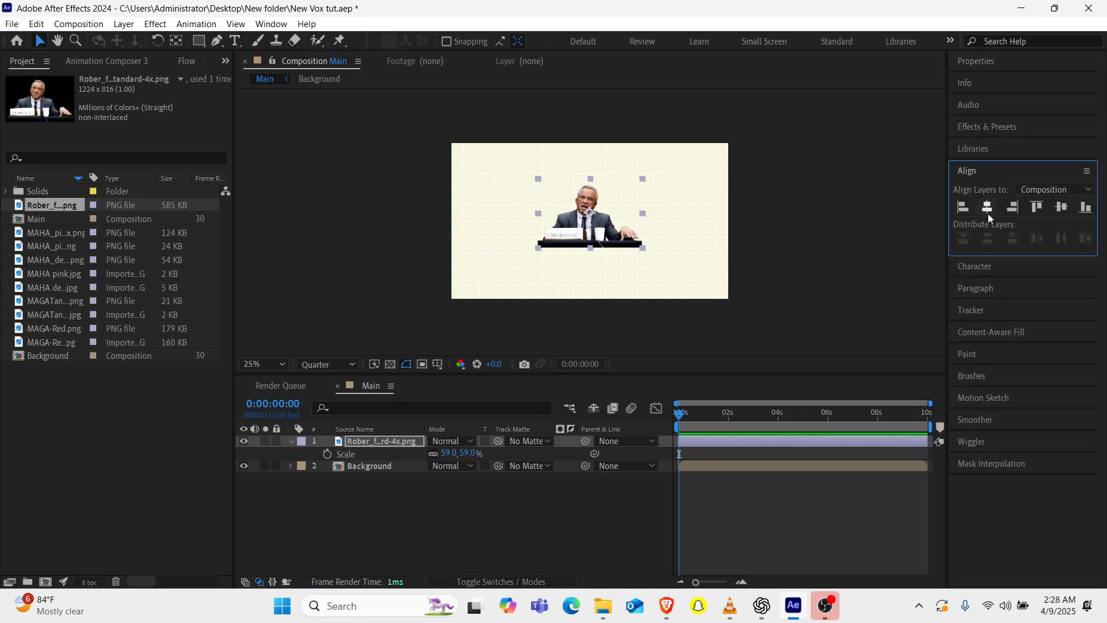
left_click(1061, 210)
scroll(551, 223, "up", 1)
Set the preview resolution to Half and scale the portrait layer to 70%.
left_click(327, 365)
left_click(318, 415)
scroll(650, 154, "down", 1)
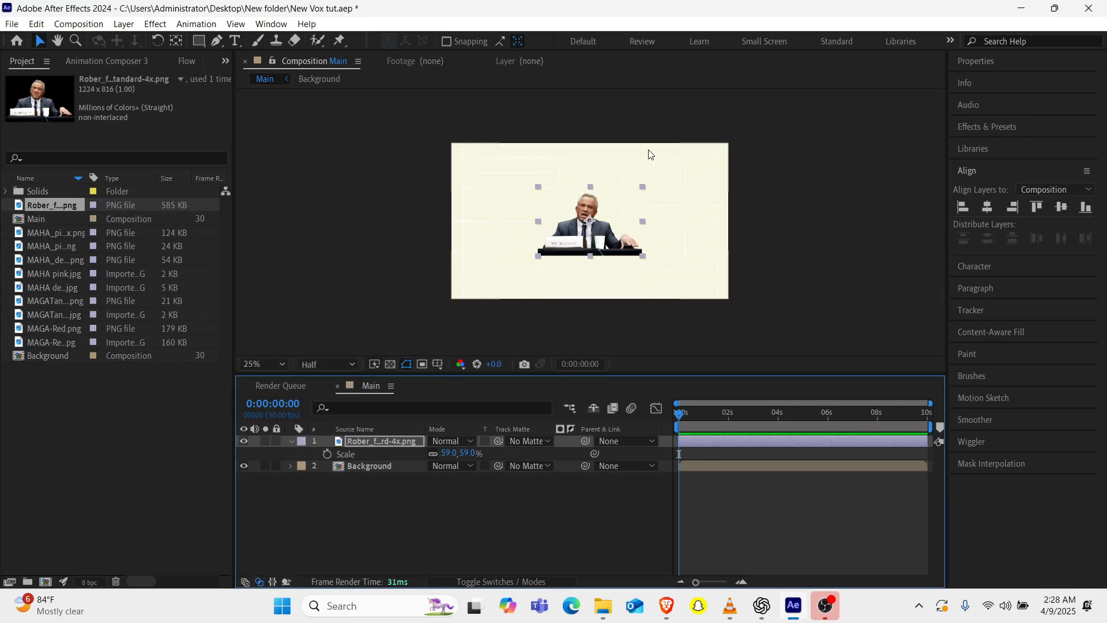
scroll(649, 155, "up", 1)
left_click_drag(550, 375, 551, 422)
left_click(451, 501)
type("70")
key("Return")
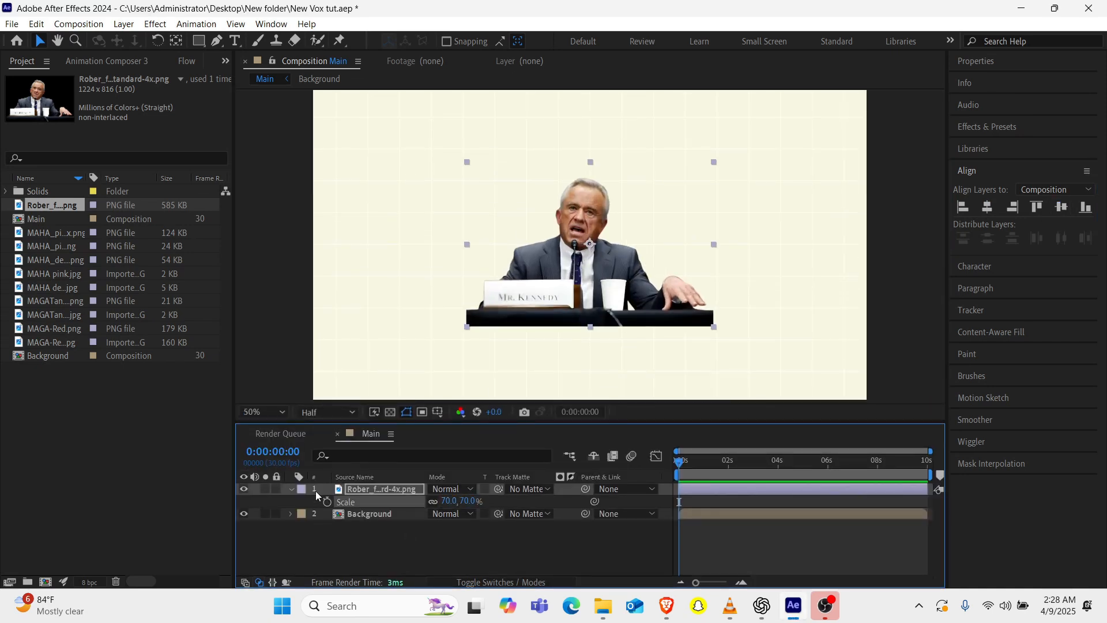
Choose the Ellipse tool with no layer selected and turn off the stroke for new shapes.
left_click(290, 489)
left_click(199, 42)
left_click(260, 72)
left_click(369, 477)
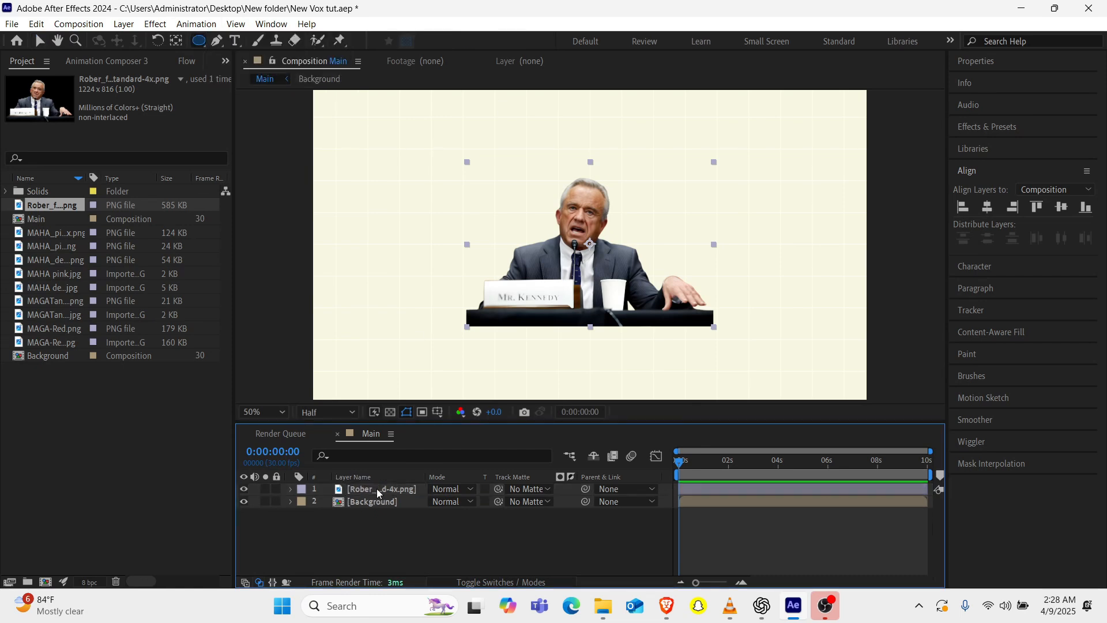
left_click(484, 42)
left_click(194, 250)
left_click(243, 333)
Give new shapes a solid cyan fill color.
left_click(437, 42)
left_click(218, 250)
left_click(243, 333)
left_click(454, 41)
left_click(288, 420)
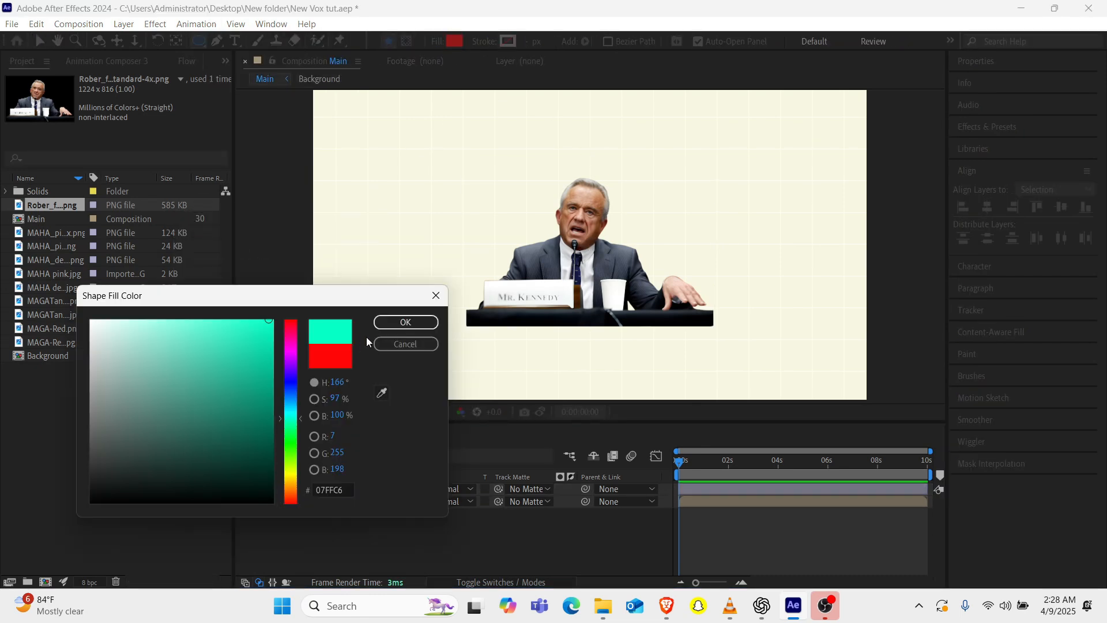
left_click_drag(290, 418, 290, 415)
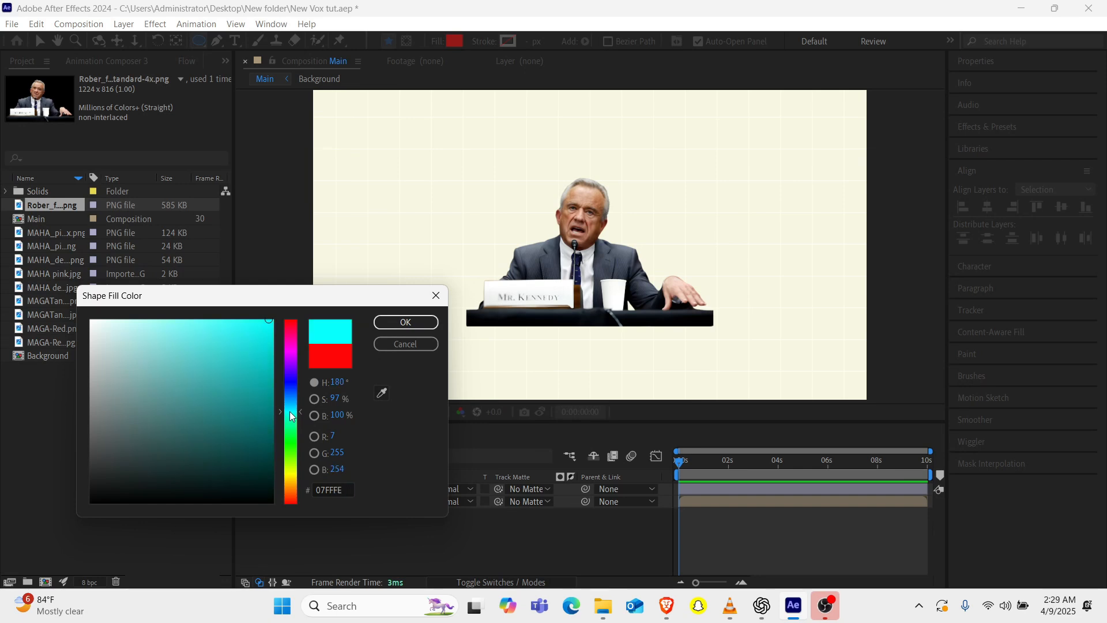
left_click(403, 322)
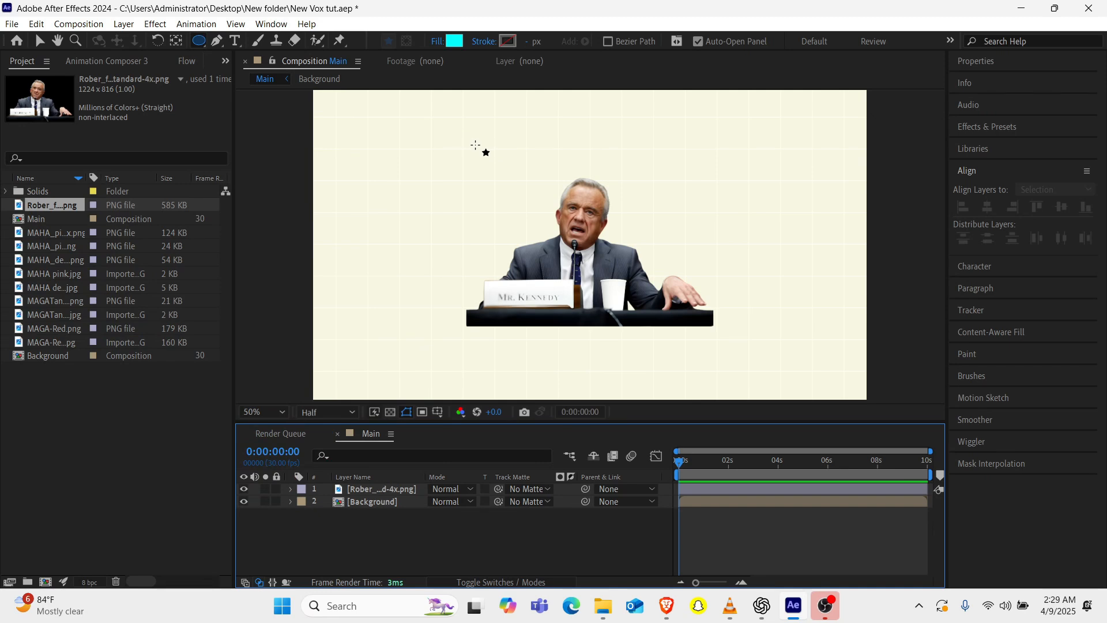
Draw a cyan circle about 858 px in diameter over the portrait and center it horizontally and vertically in the composition.
mouse_move(475, 145)
left_mouse_down()
mouse_move(573, 226)
mouse_move(700, 300)
mouse_move(723, 380)
left_mouse_up()
left_click(177, 41)
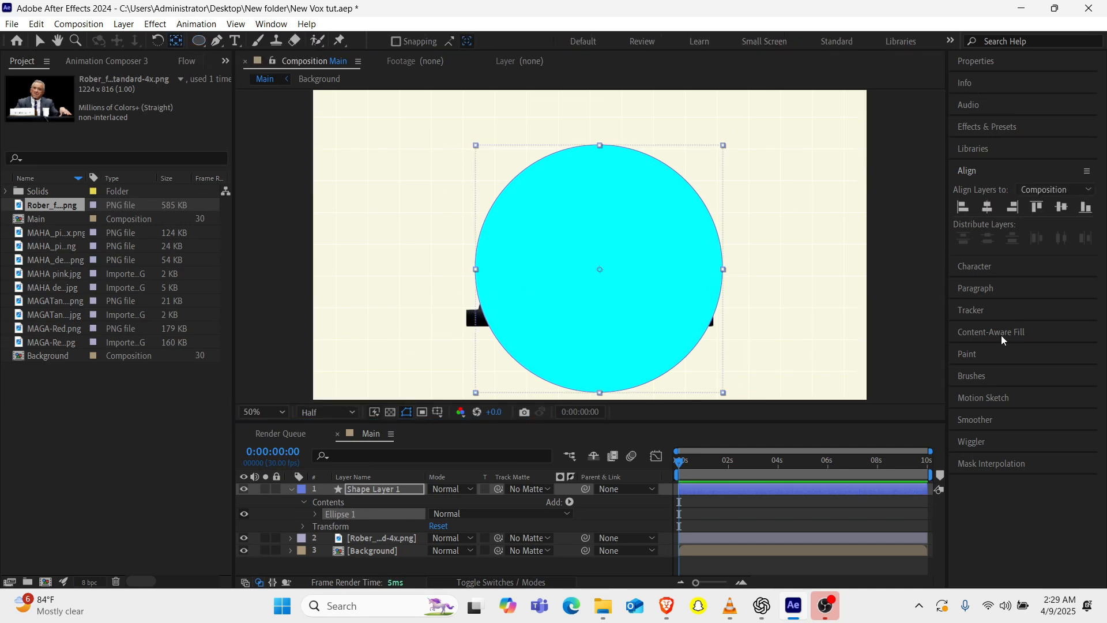
left_click(988, 209)
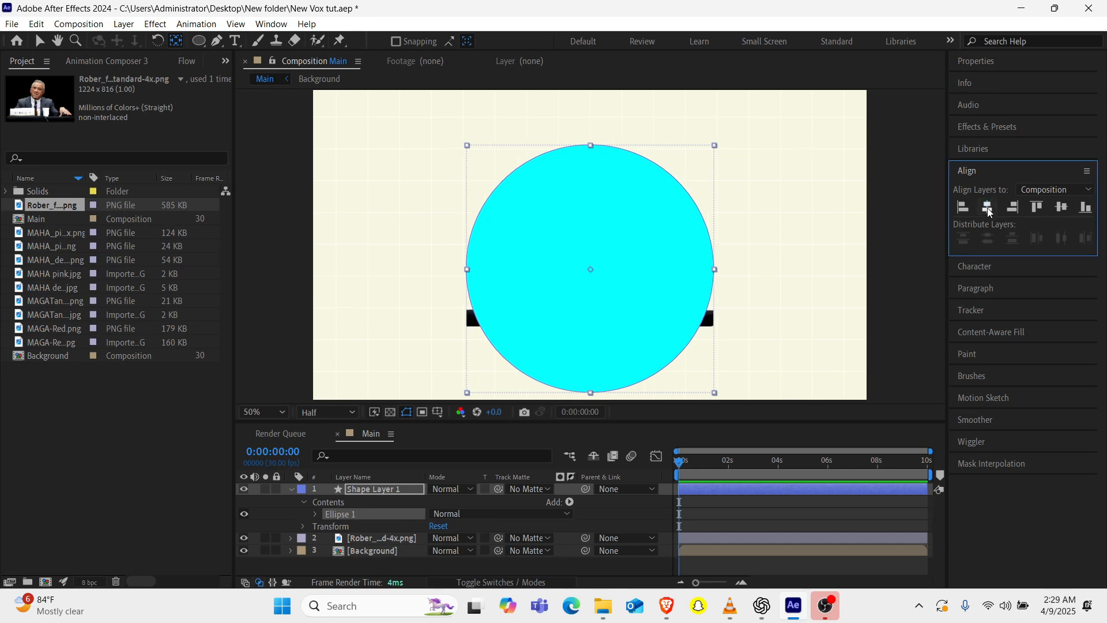
left_click(1063, 210)
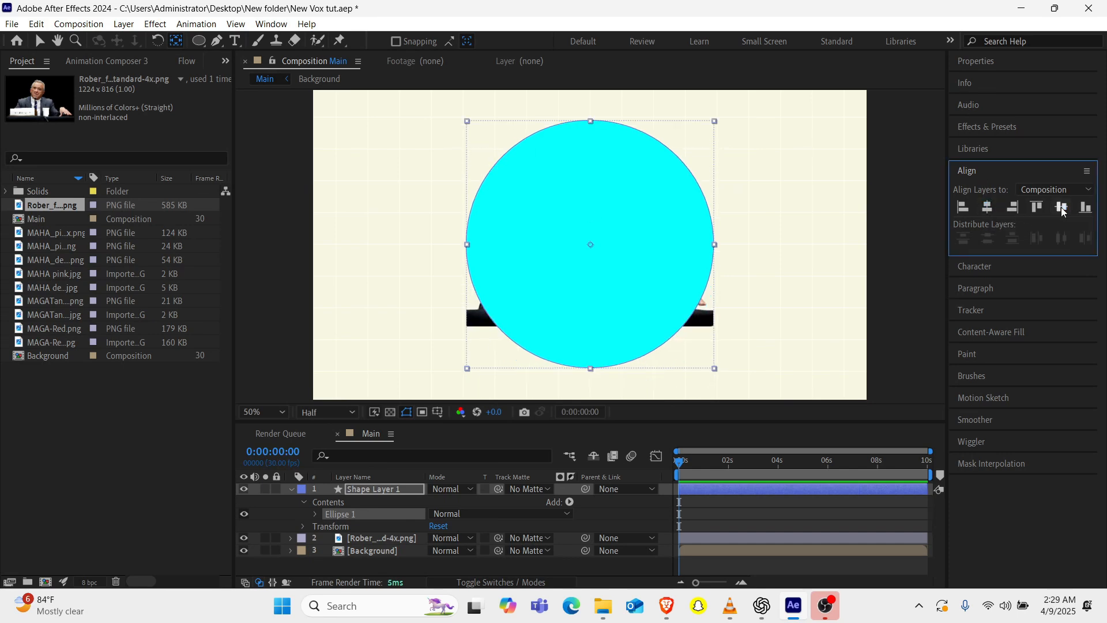
key("v")
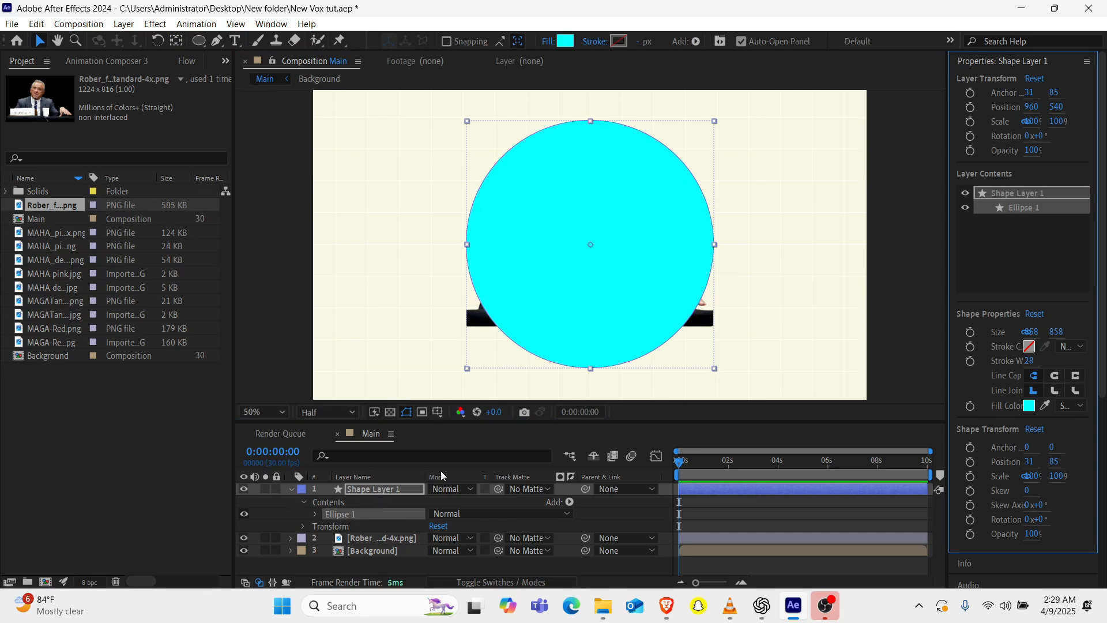
Apply the selected Overshoot transition preset from Animation Composer as an In animation on the circle's layer.
left_click(373, 487)
key("s")
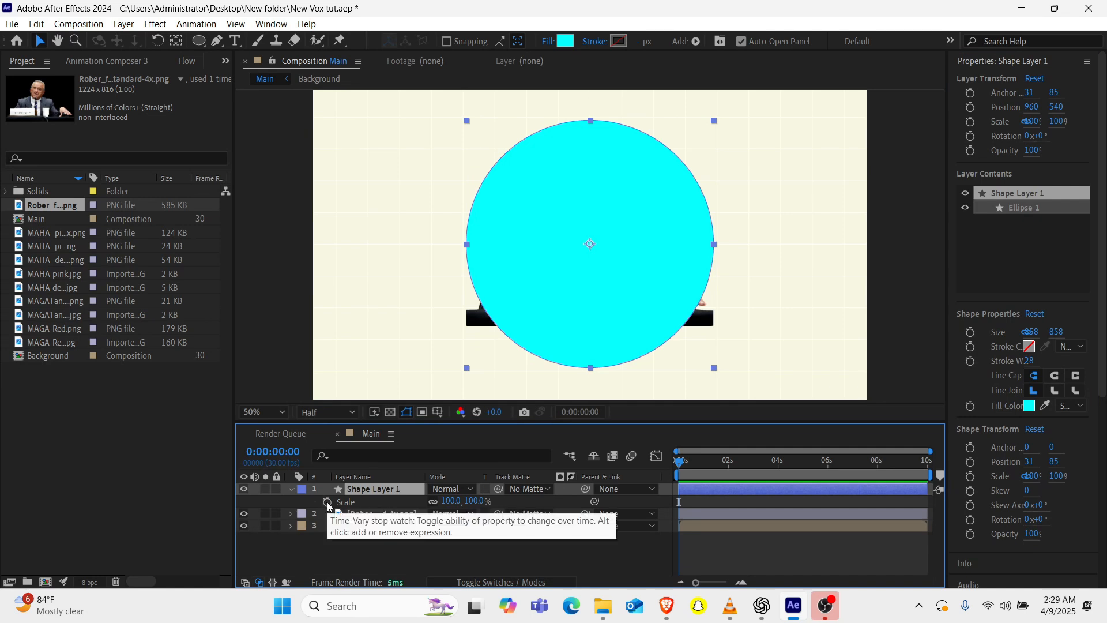
left_click(128, 62)
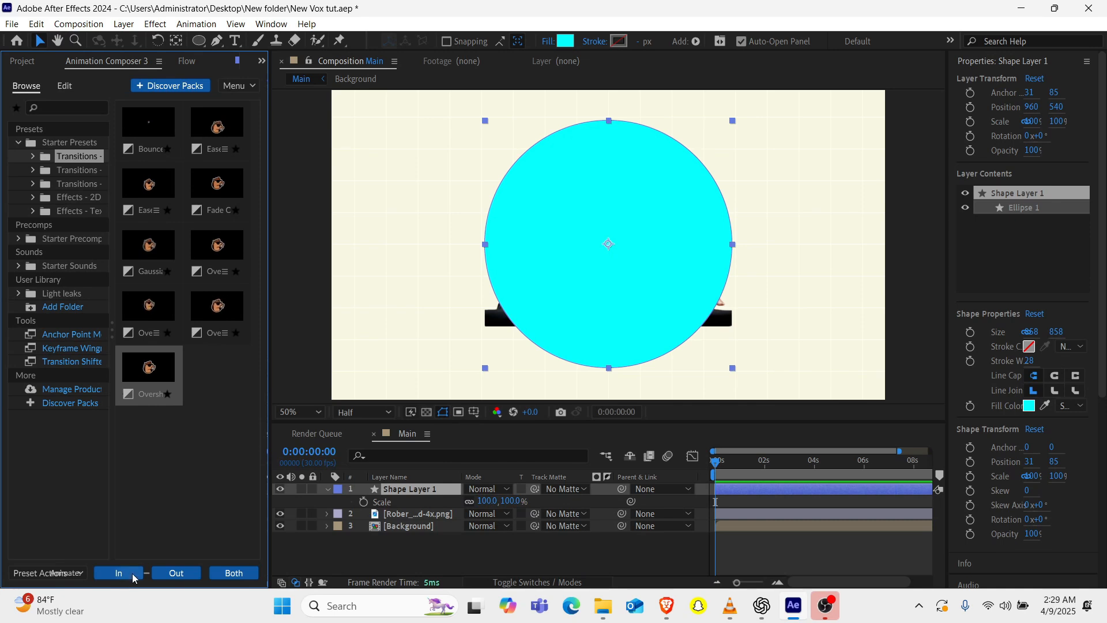
left_click(139, 575)
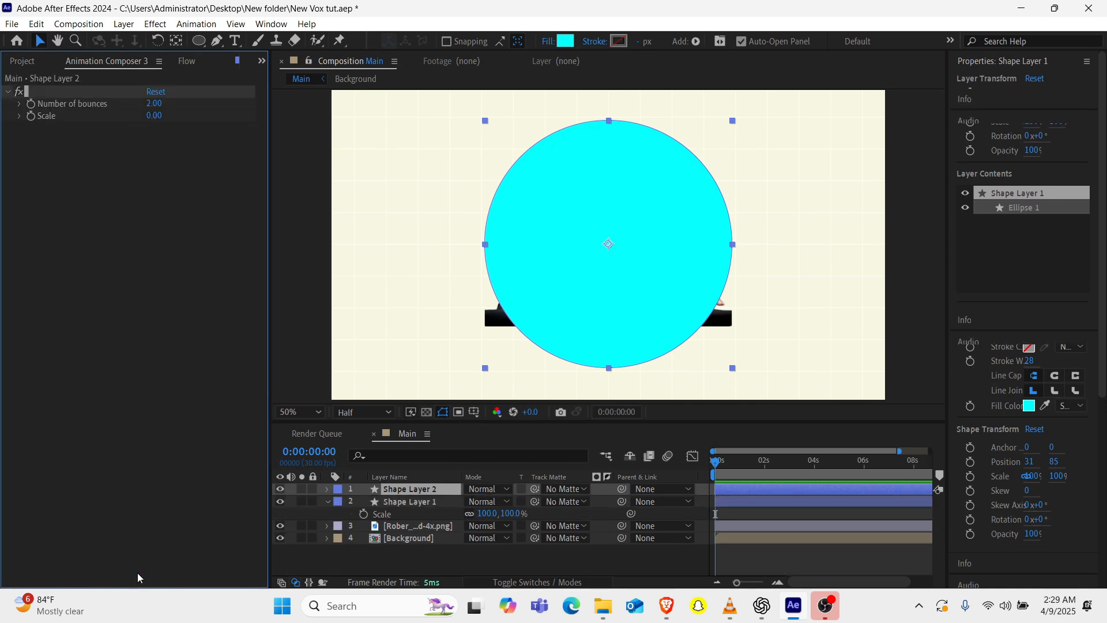
Set the number of bounces of the circle's In animation to 1 and preview it from the start.
left_click(153, 104)
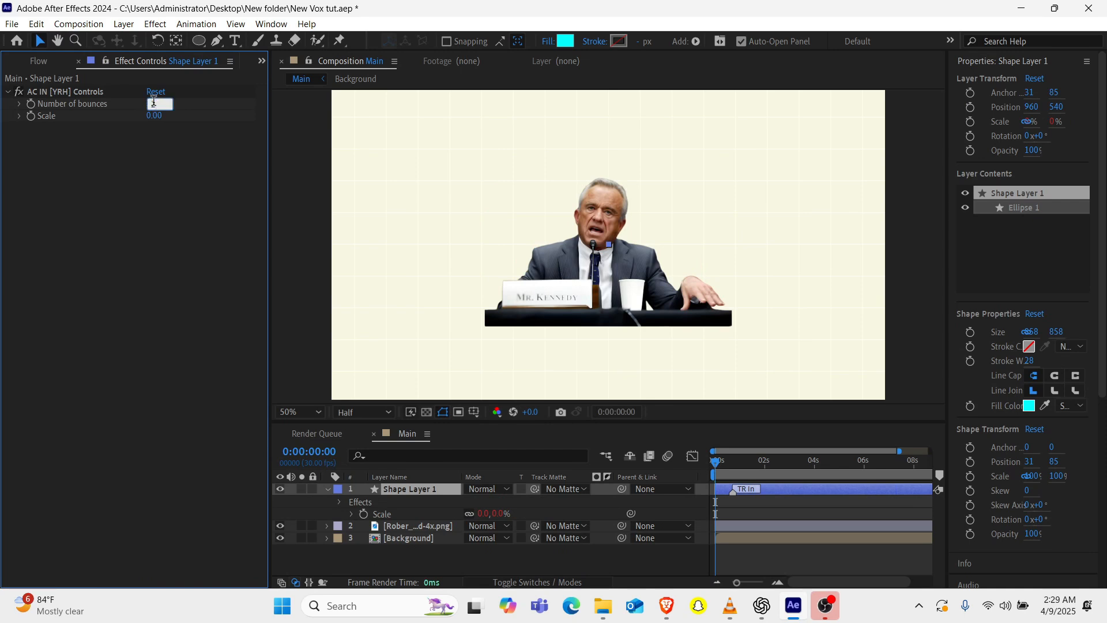
type("1")
left_click_drag(726, 459, 647, 478)
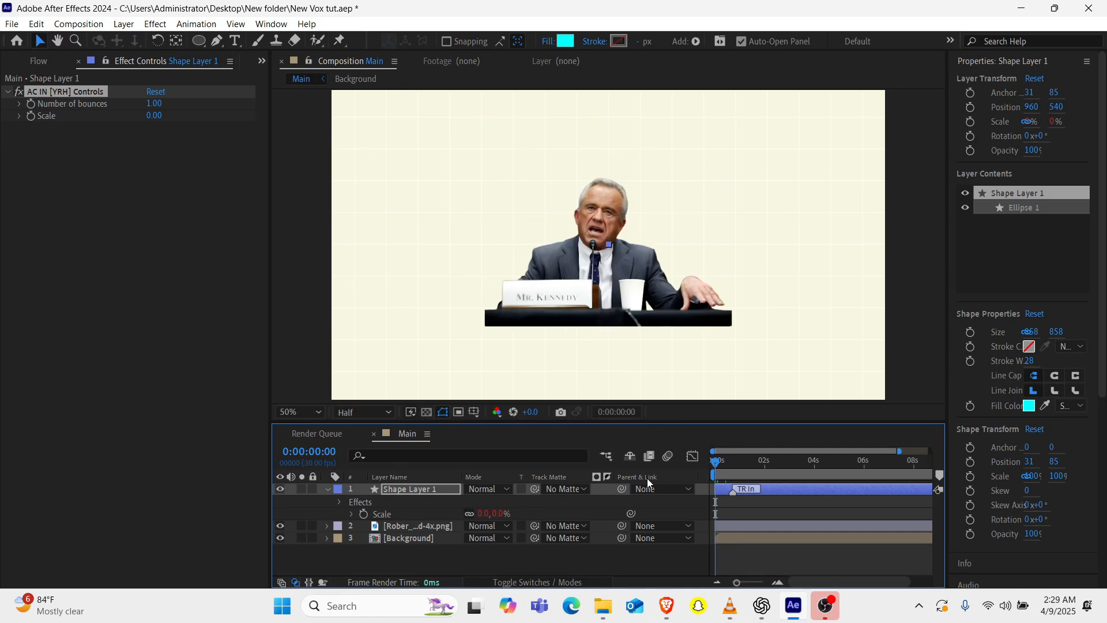
key("space")
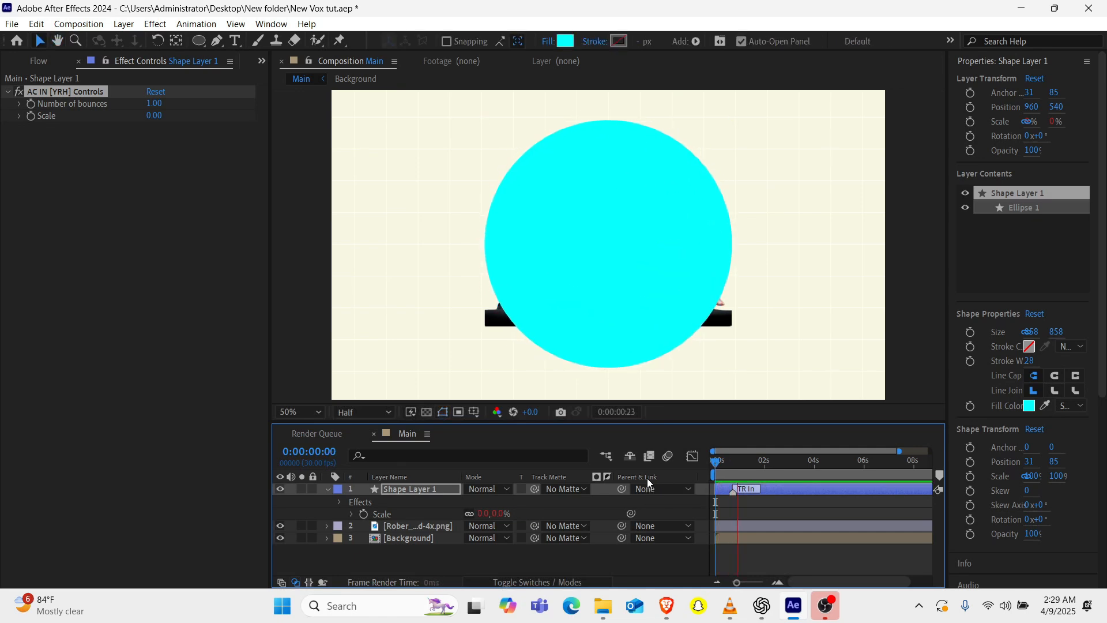
key("space")
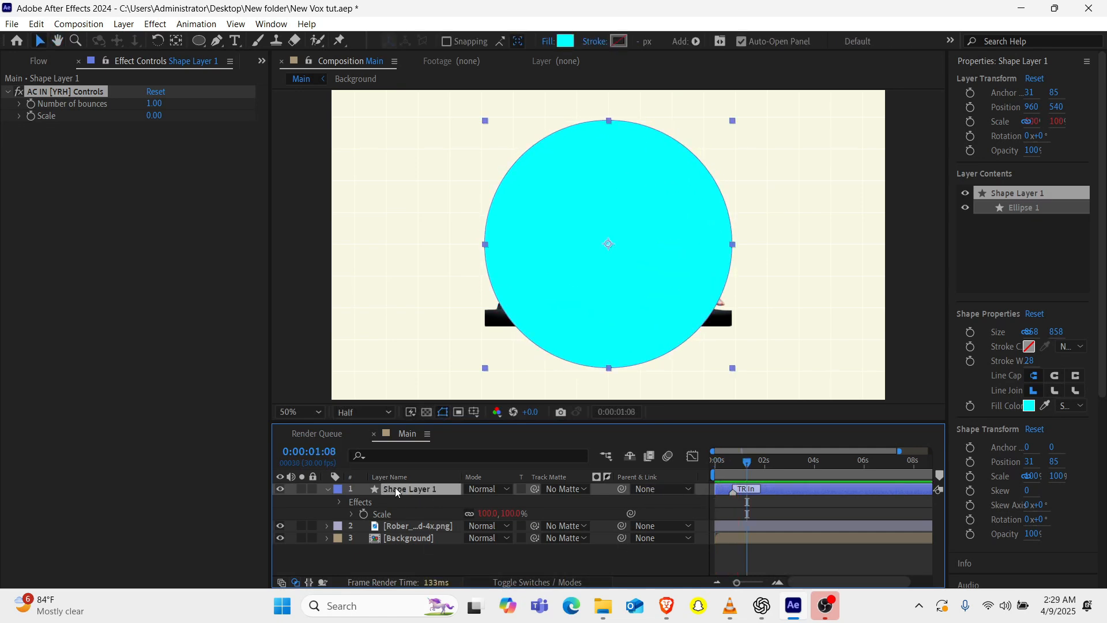
Place the circle's layer beneath the portrait layer and preview the animation from the start.
left_click_drag(395, 490, 407, 532)
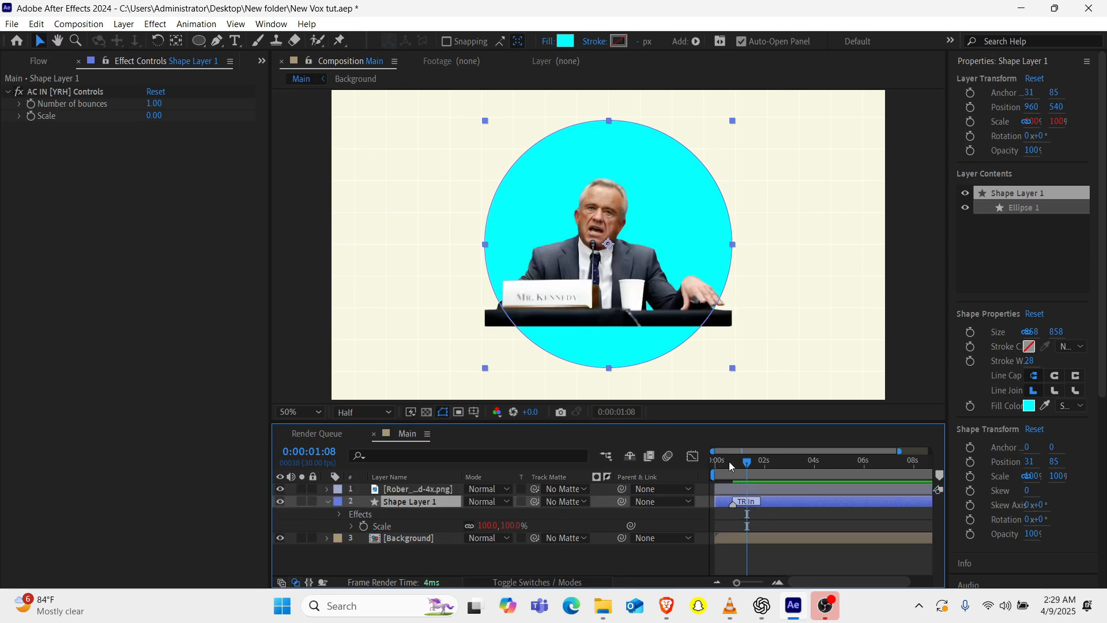
left_click_drag(730, 466, 691, 468)
key("space")
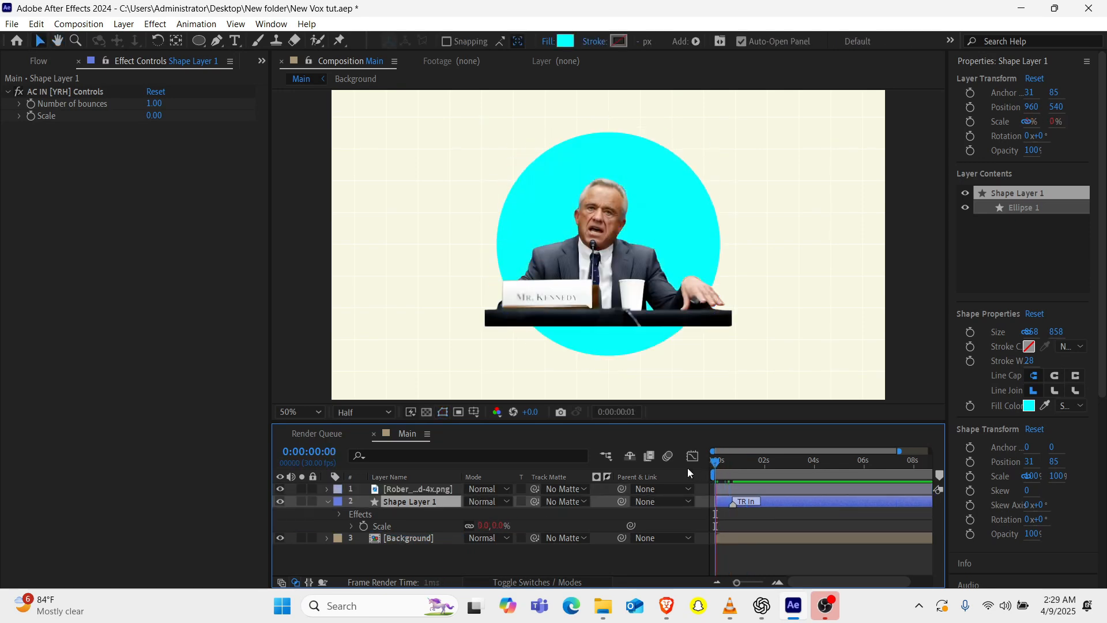
key("space")
Shift the circle's layer to start at 0:00:00:25 and reveal its Scale property.
left_click(715, 473)
left_click_drag(717, 476, 738, 465)
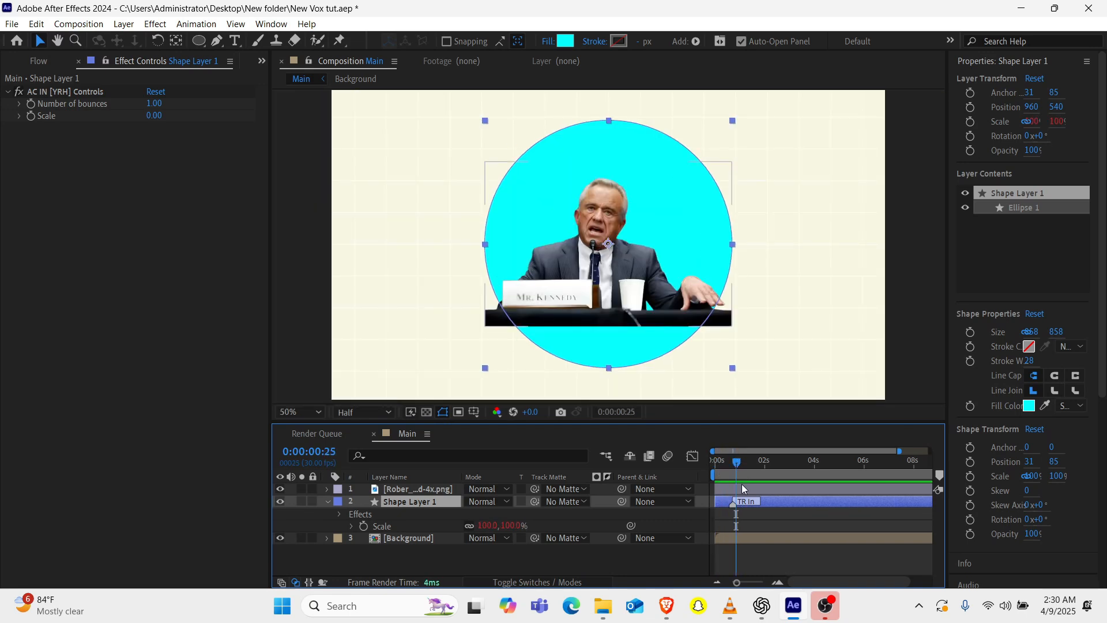
key("bracketleft")
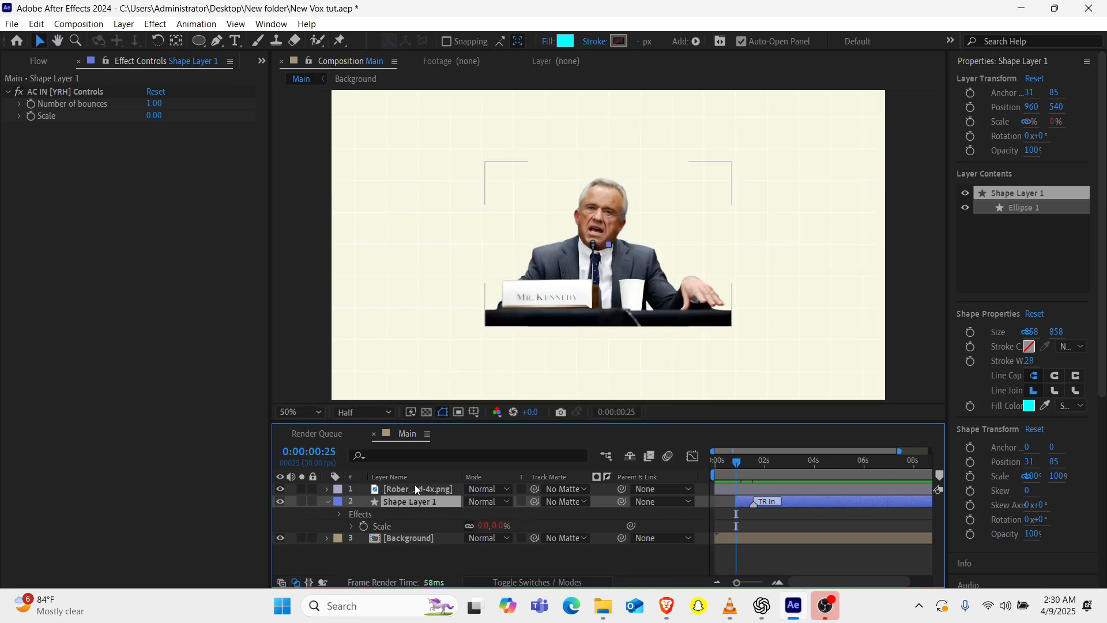
key("s")
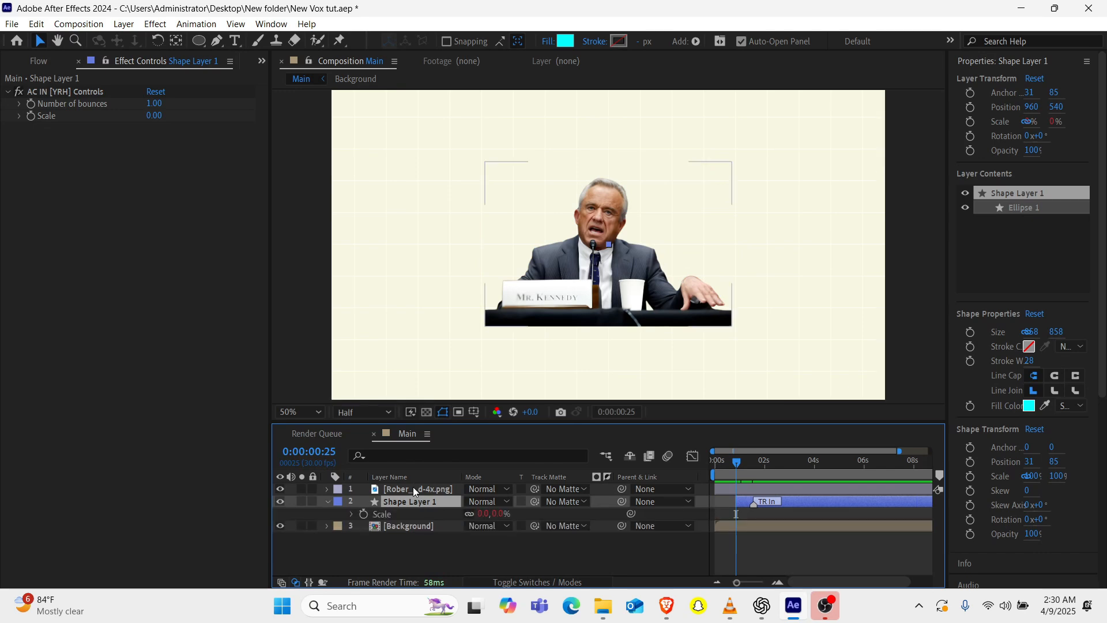
Hide the circle's Scale property and set the portrait layer's Scale to 80%.
key("s")
left_click(410, 489)
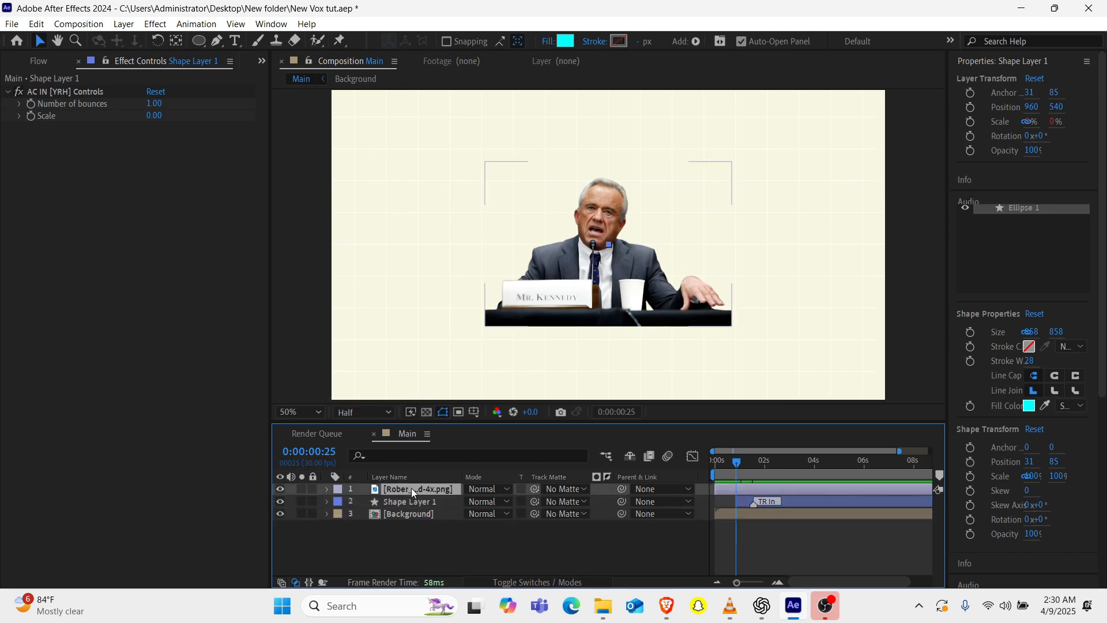
key("s")
left_click(482, 500)
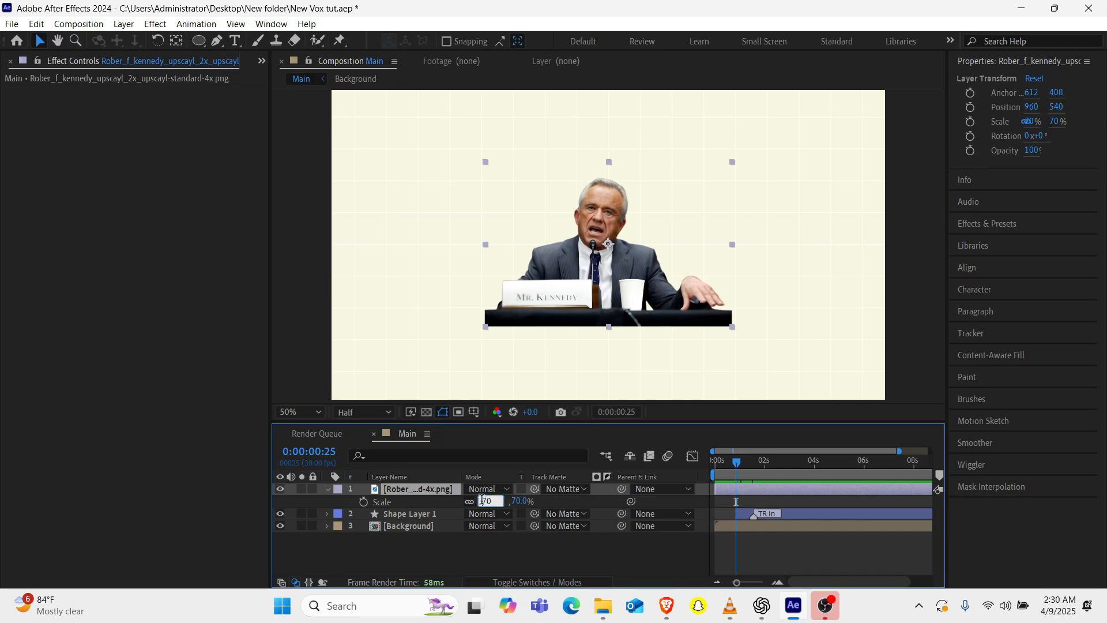
key("Return")
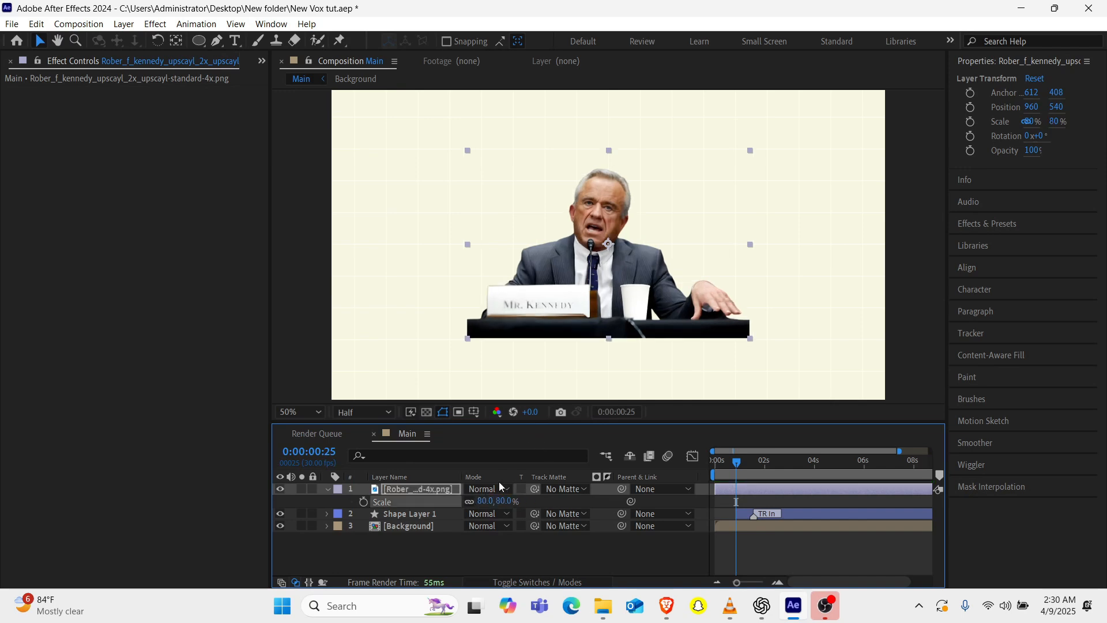
Keyframe the portrait's Scale from 80% at about 0:00:00:25 to 65% at 0:00:01:00, and ease both keyframes.
left_click_drag(731, 466, 723, 469)
left_click(363, 502)
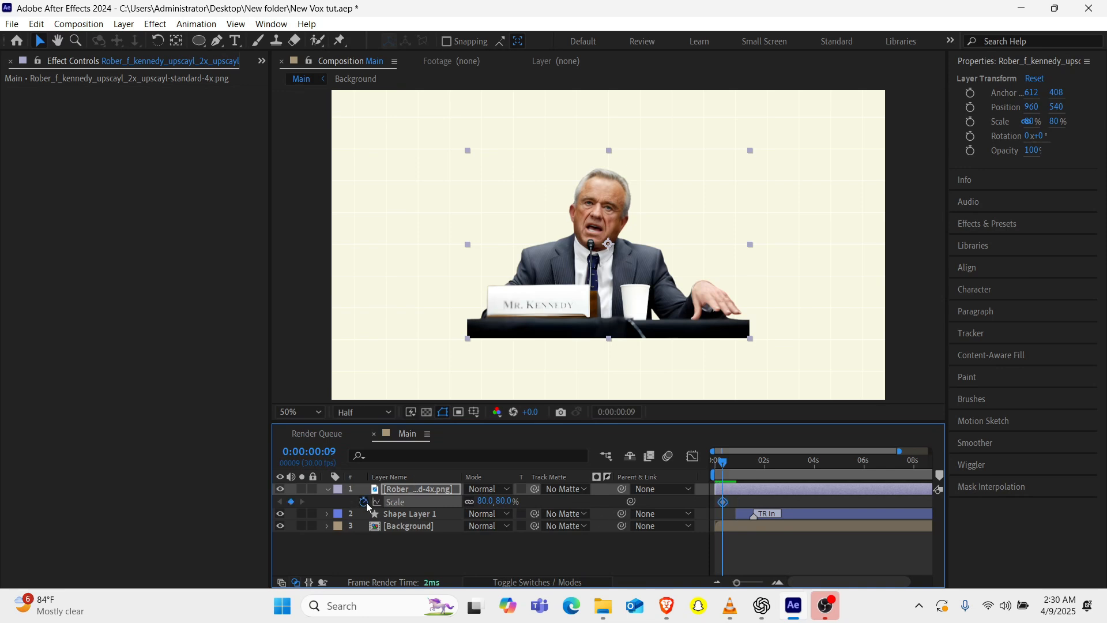
left_click(741, 472)
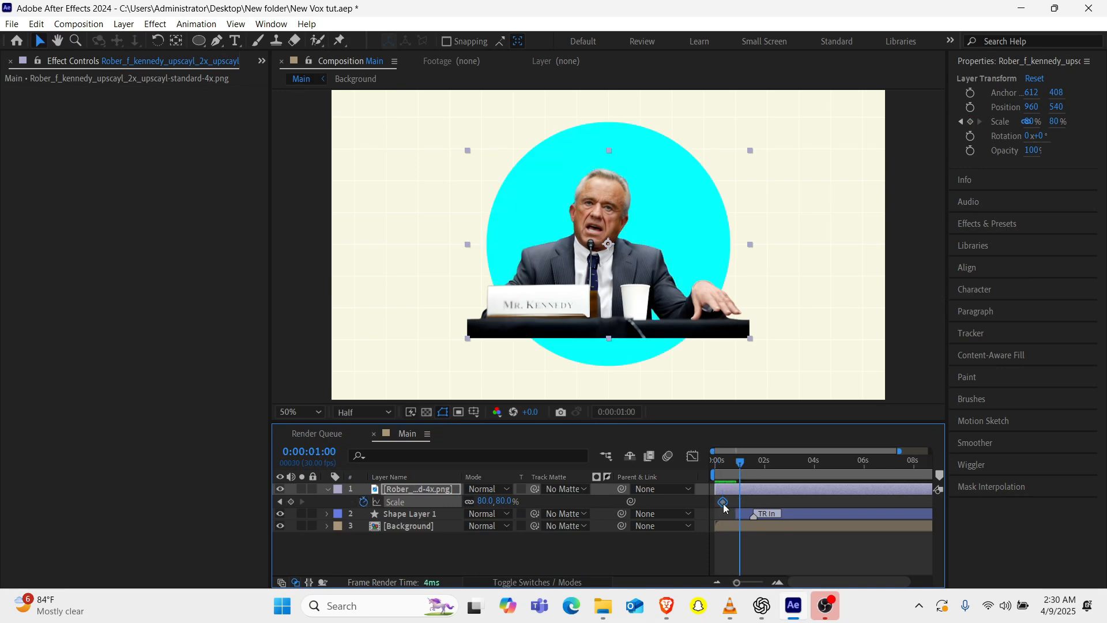
left_click_drag(723, 502, 736, 501)
left_click(486, 501)
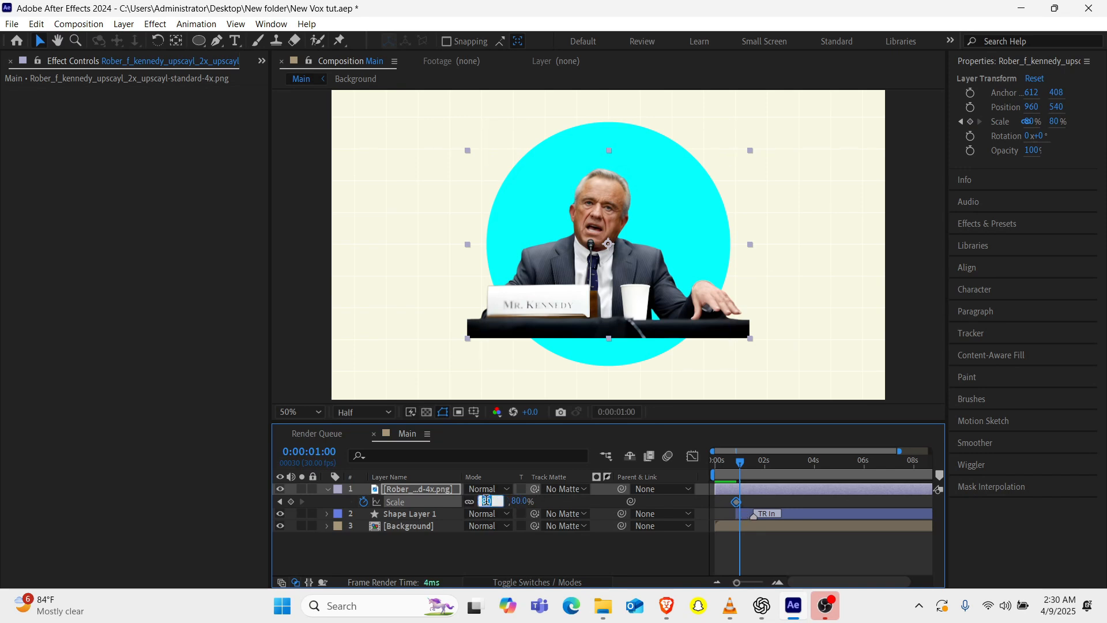
key("Return")
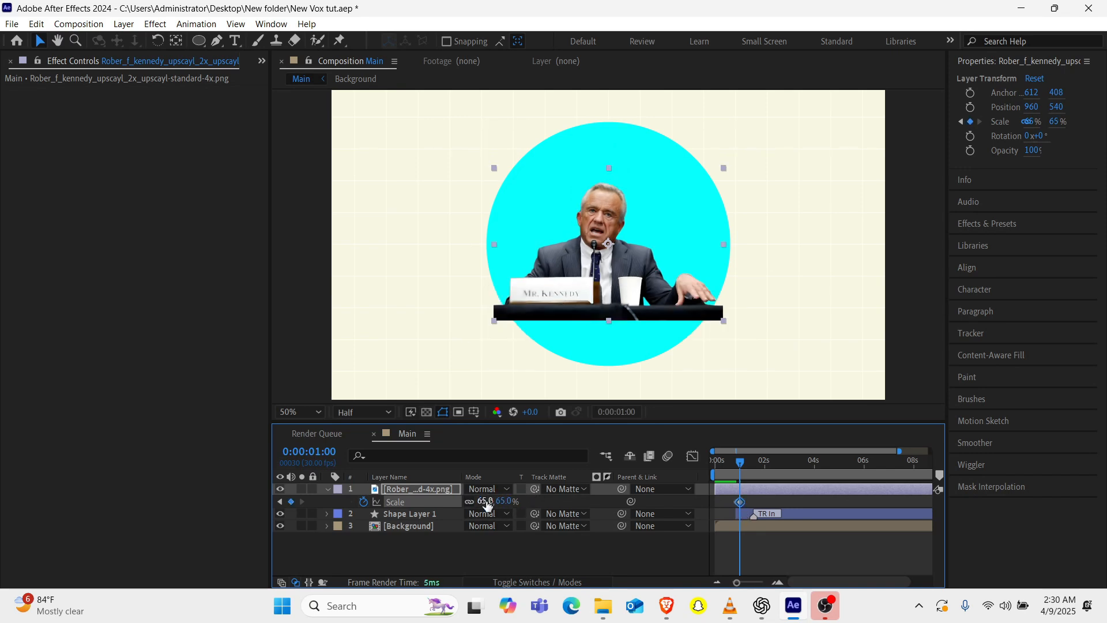
left_click_drag(767, 504, 715, 513)
Shift the circle's layer to start at 0:00:01:00 and preview the animation.
left_click(745, 515)
key("bracketleft")
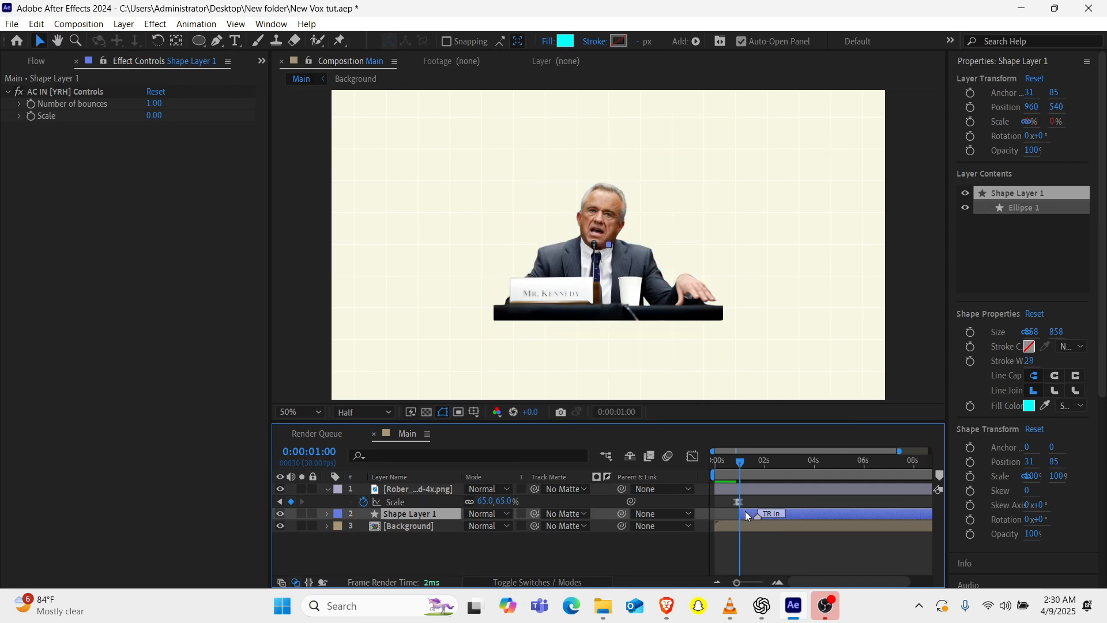
key("space")
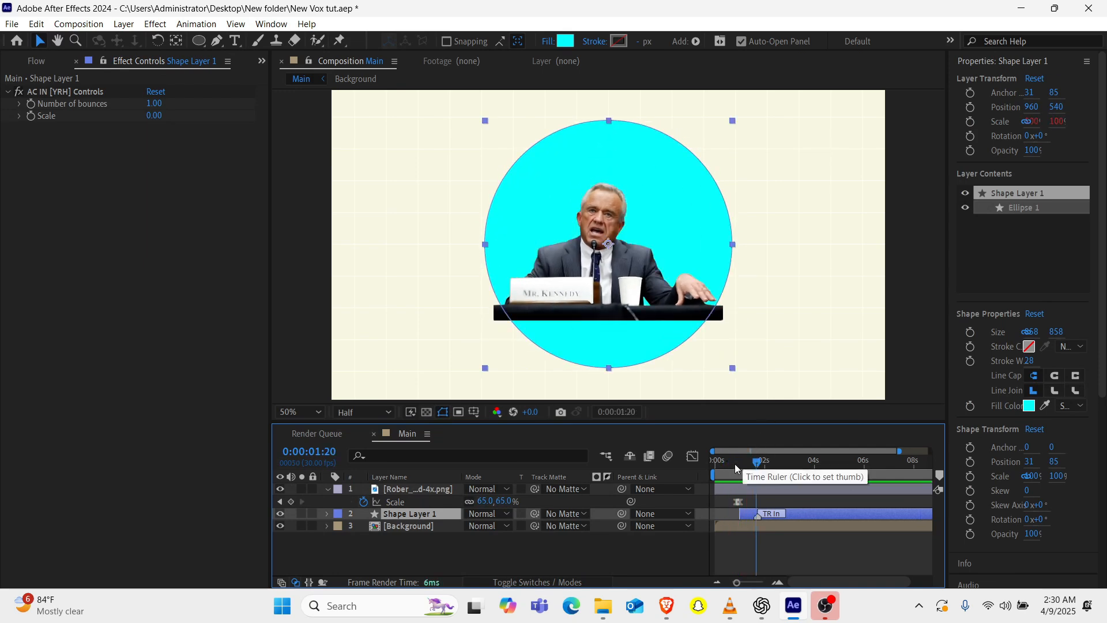
Apply the Flow curve 0.86, 0.23, 0.12, 0.72 to the portrait's Scale keyframes and preview the animation.
left_click(732, 463)
left_click(739, 502)
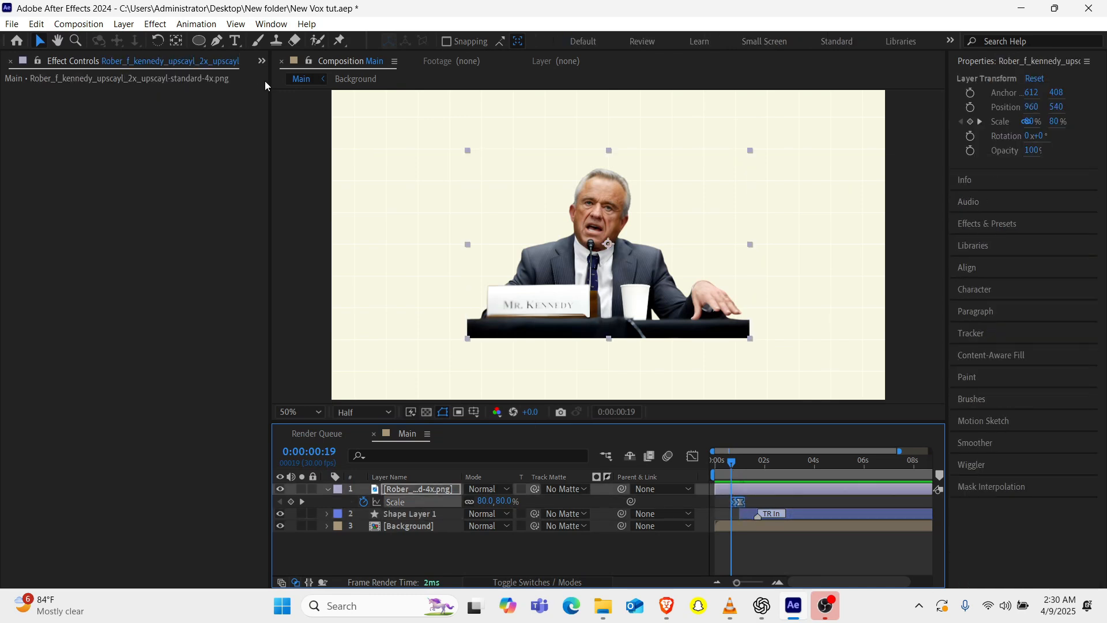
left_click(262, 62)
left_click(298, 112)
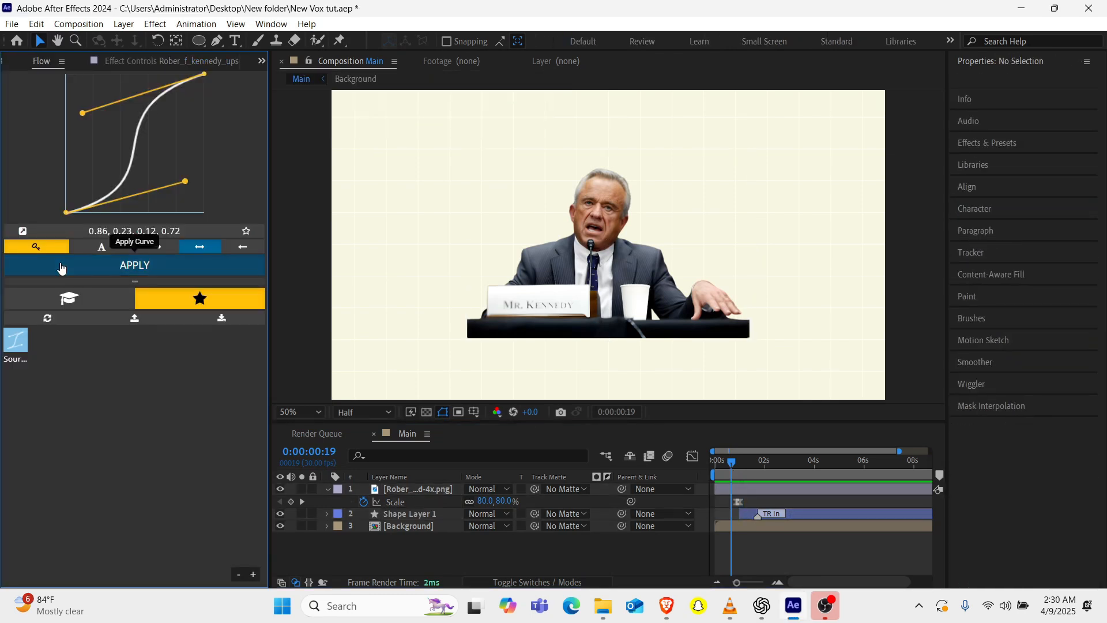
left_click(63, 266)
left_click(596, 354)
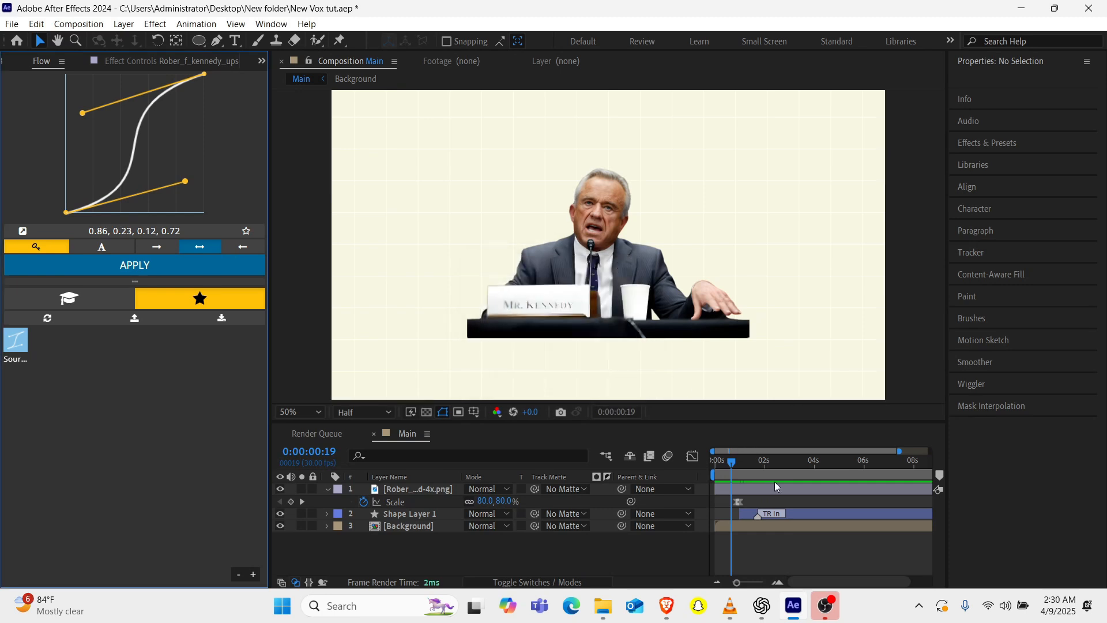
left_click(659, 503)
left_click(224, 267)
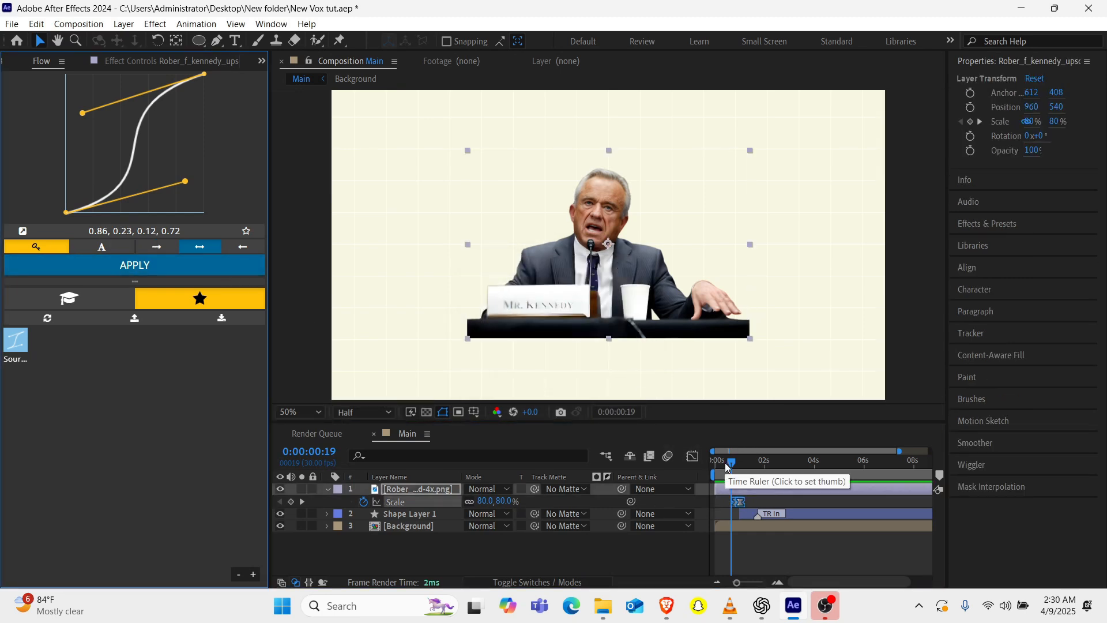
key("space")
key("space")
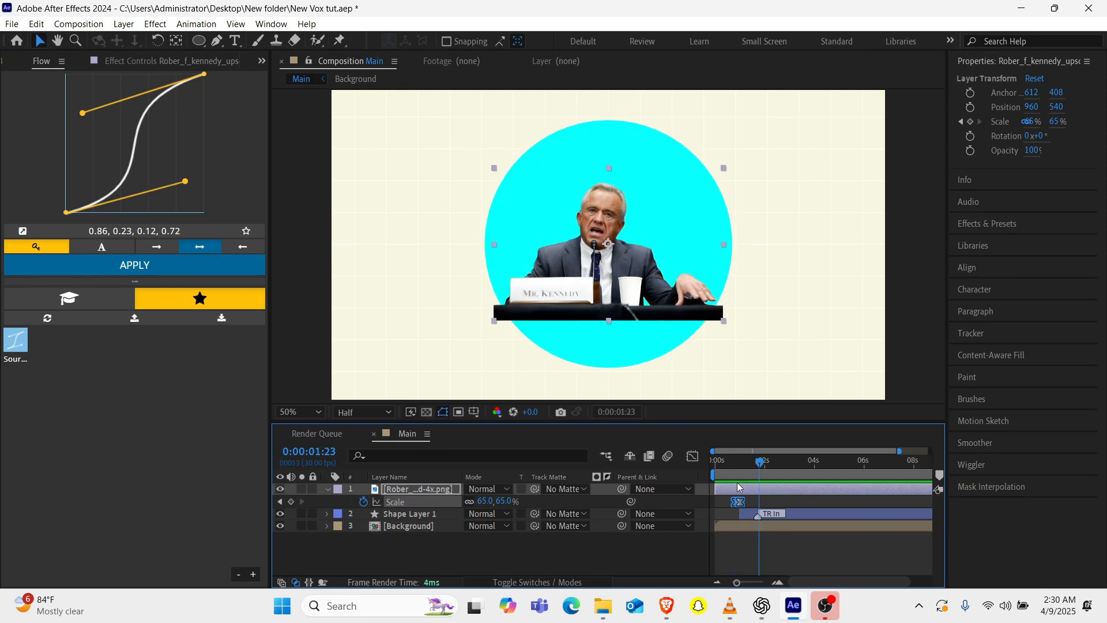
Shift the circle's layer to start at about 0:00:00:24 and scrub through its entrance.
left_click_drag(802, 508, 800, 513)
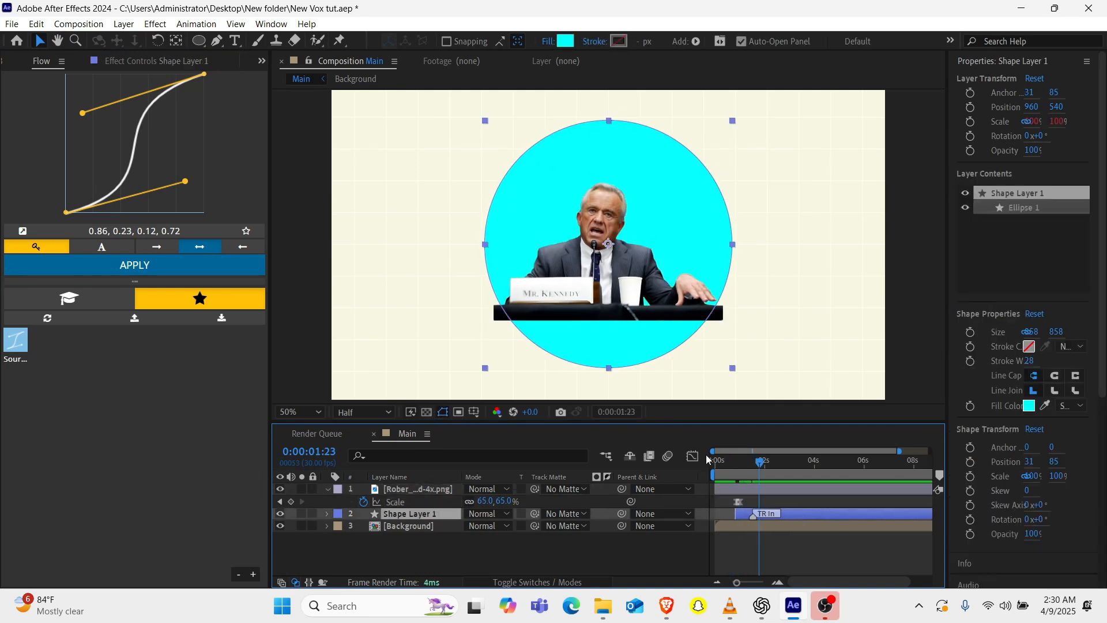
left_click(732, 462)
left_click_drag(733, 462, 749, 464)
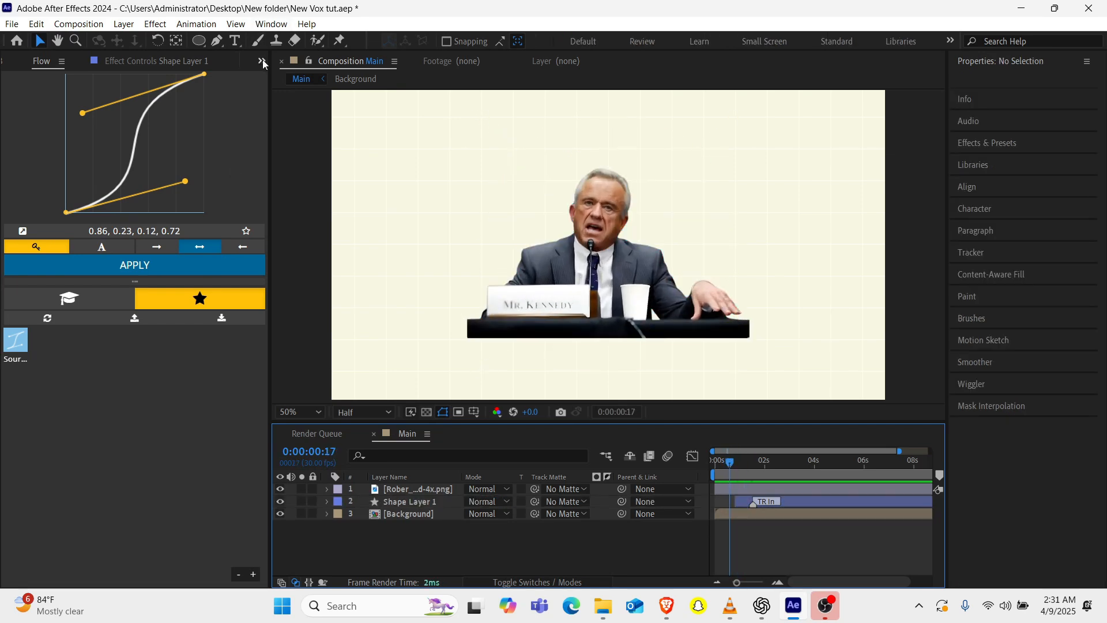
Add the upscaled pink MAHA T-shirt PNG to the Main composition, scale it to 112% and place it at about 534, 362.
left_click(261, 60)
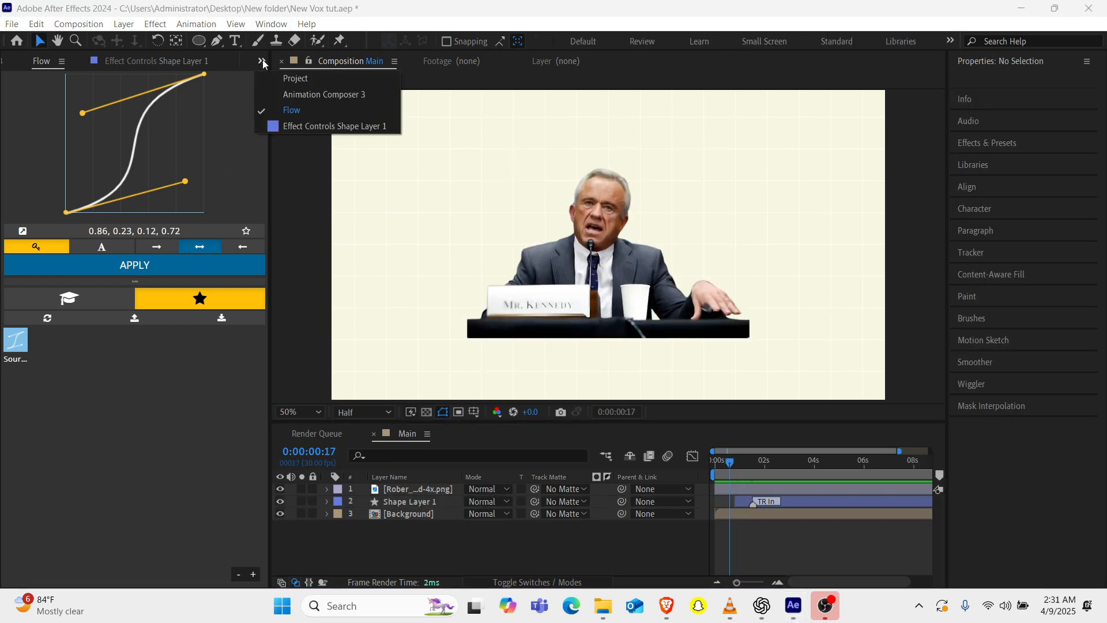
left_click(344, 80)
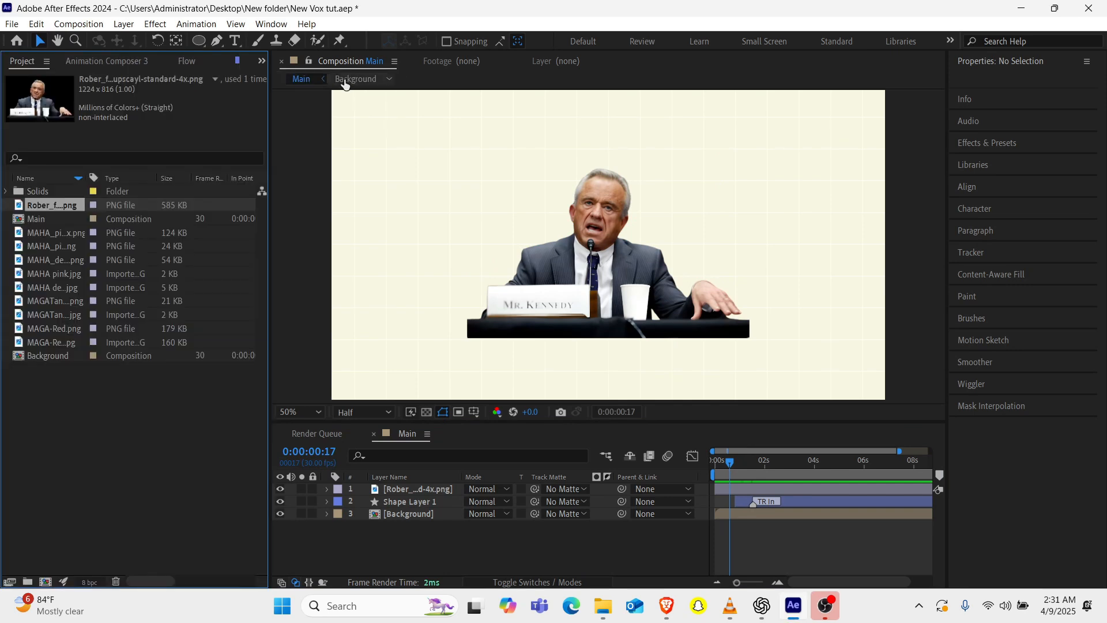
left_click(41, 237)
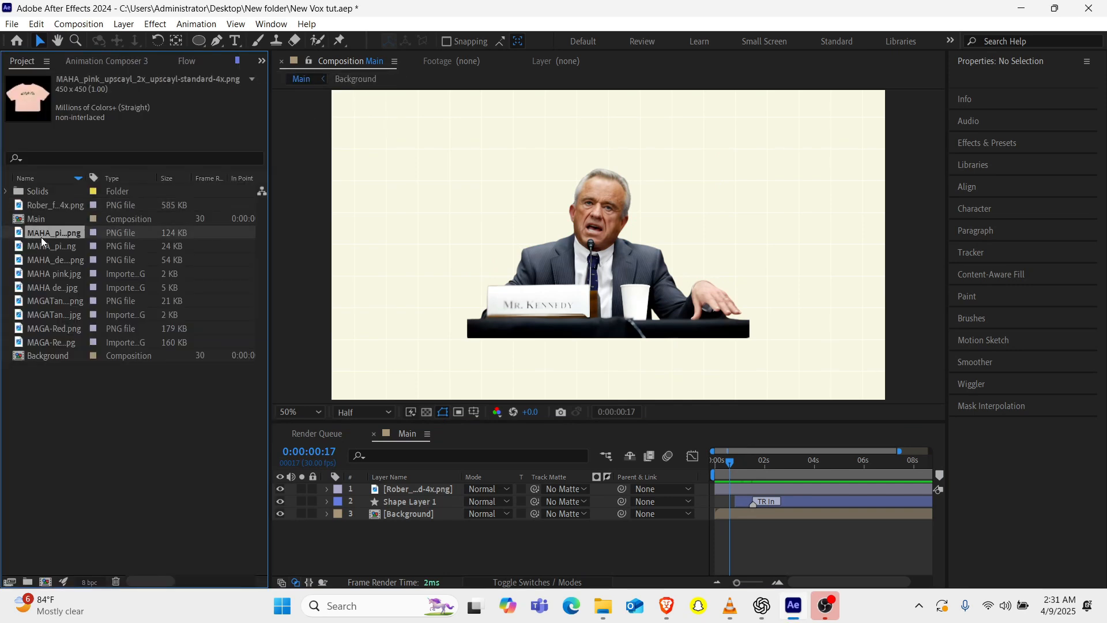
left_click_drag(40, 237, 497, 199)
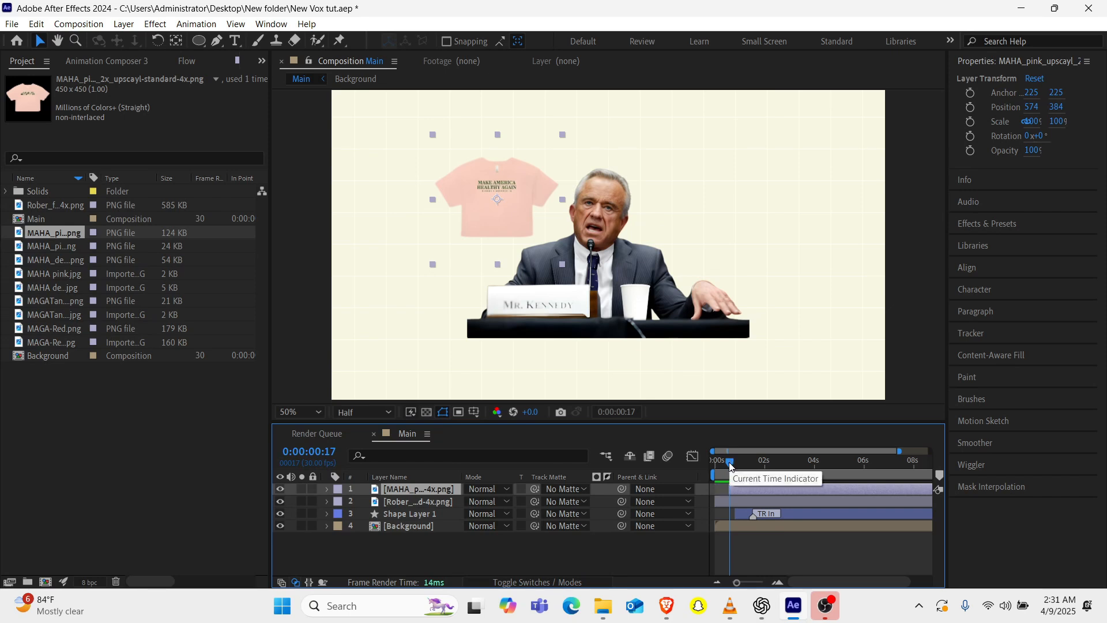
mouse_move(730, 465)
left_mouse_down()
mouse_move(719, 462)
mouse_move(734, 461)
left_mouse_up()
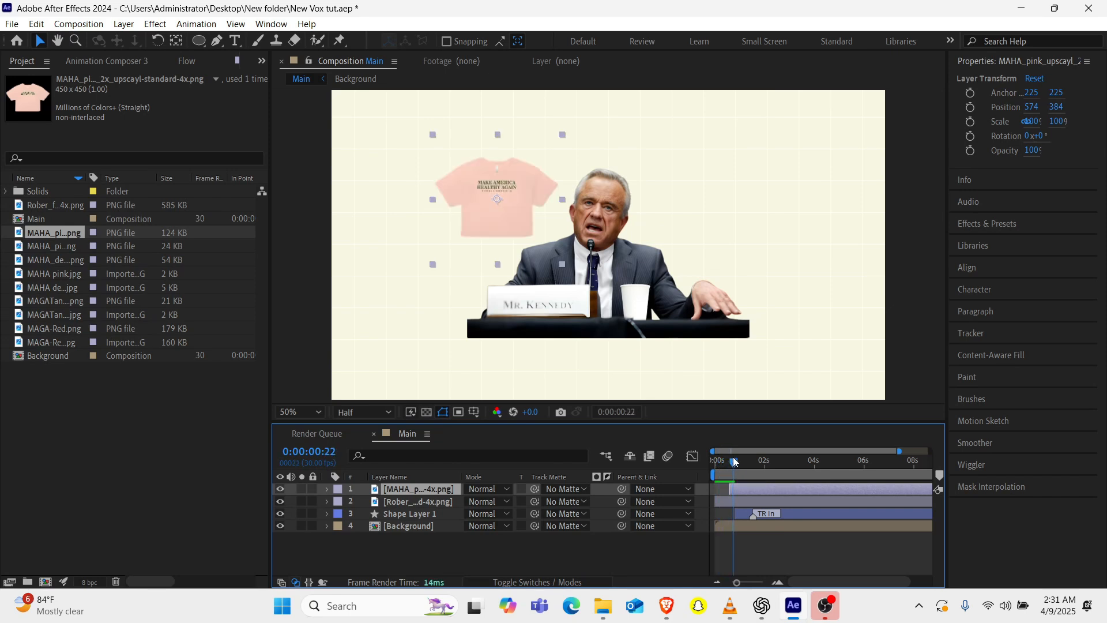
key("s")
left_click_drag(482, 501, 490, 500)
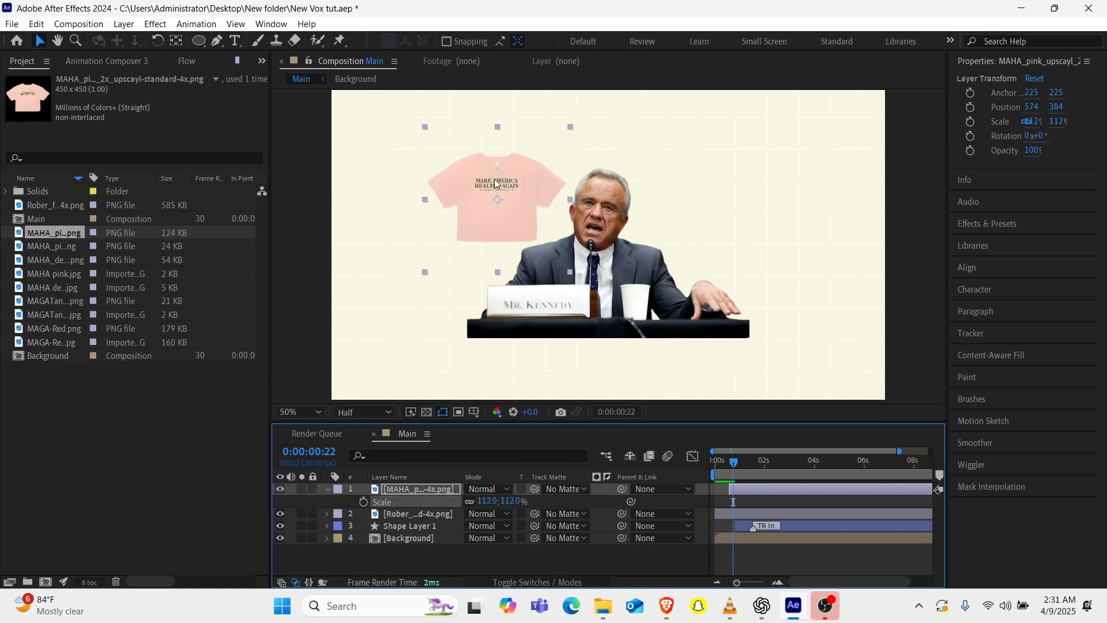
left_click_drag(494, 179, 482, 193)
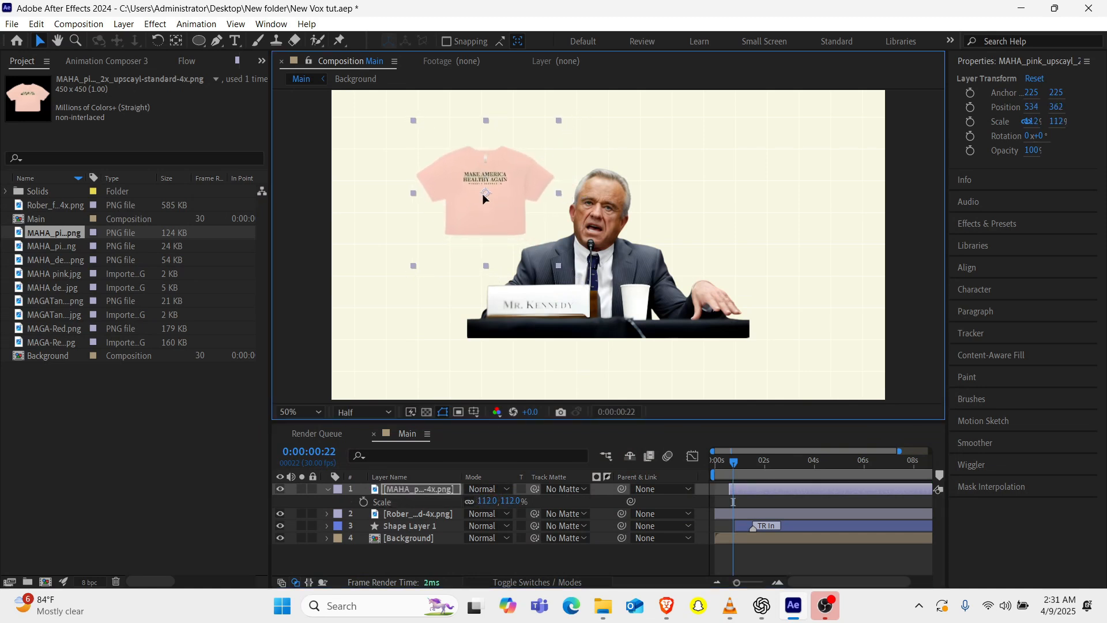
Add MAGA-Red.png to the Main composition over the lower part of the portrait.
left_click(41, 327)
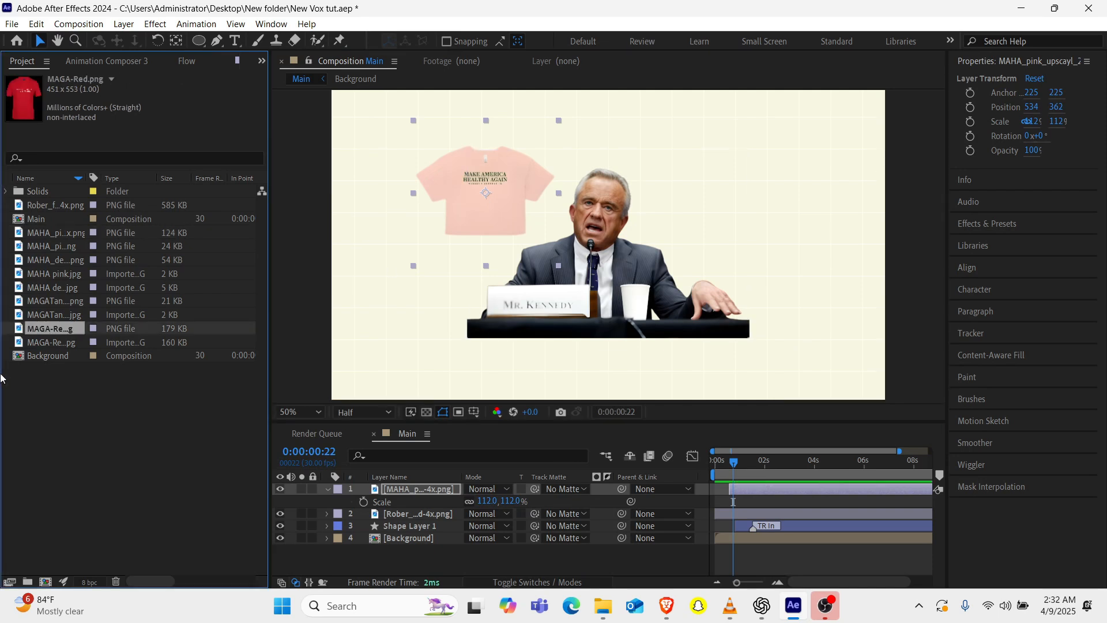
left_click_drag(45, 327, 548, 323)
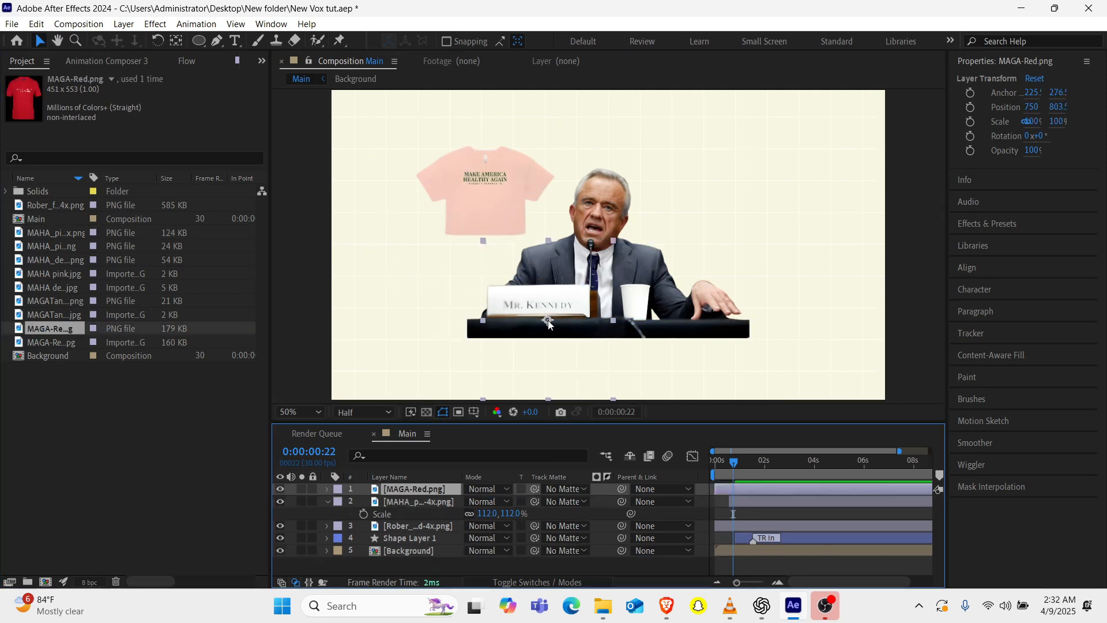
scroll(548, 323, "down", 2)
Enlarge the circle slightly through its layer's Scale, and collapse the open layer properties.
left_click(399, 538)
key("s")
left_click(744, 466)
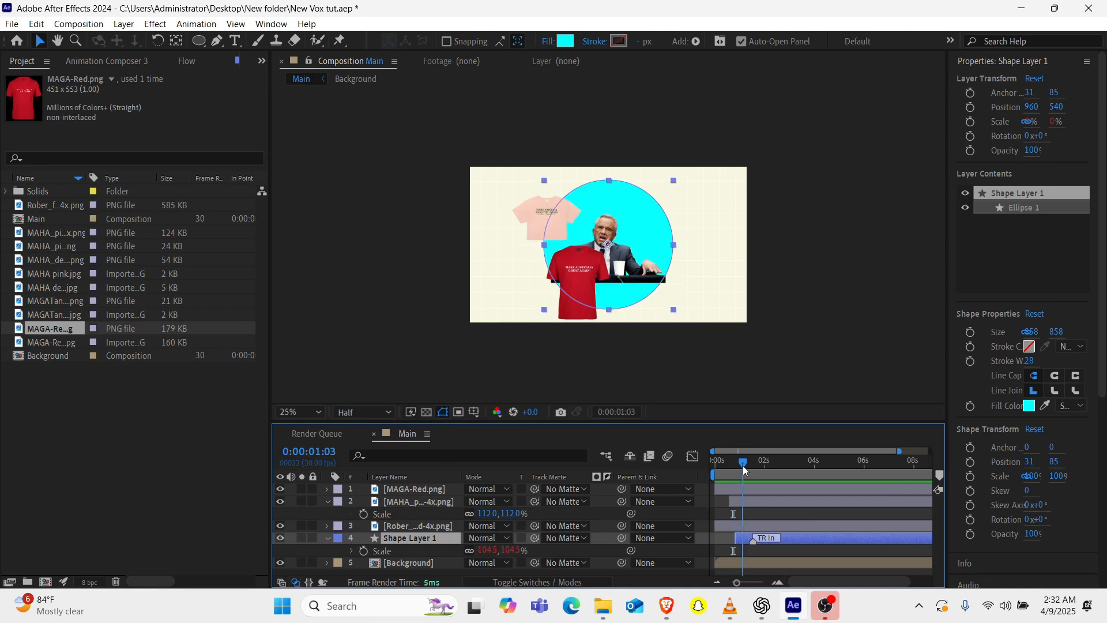
mouse_move(487, 550)
left_mouse_down()
mouse_move(503, 550)
mouse_move(488, 550)
left_mouse_up()
left_click(328, 538)
left_click(328, 515)
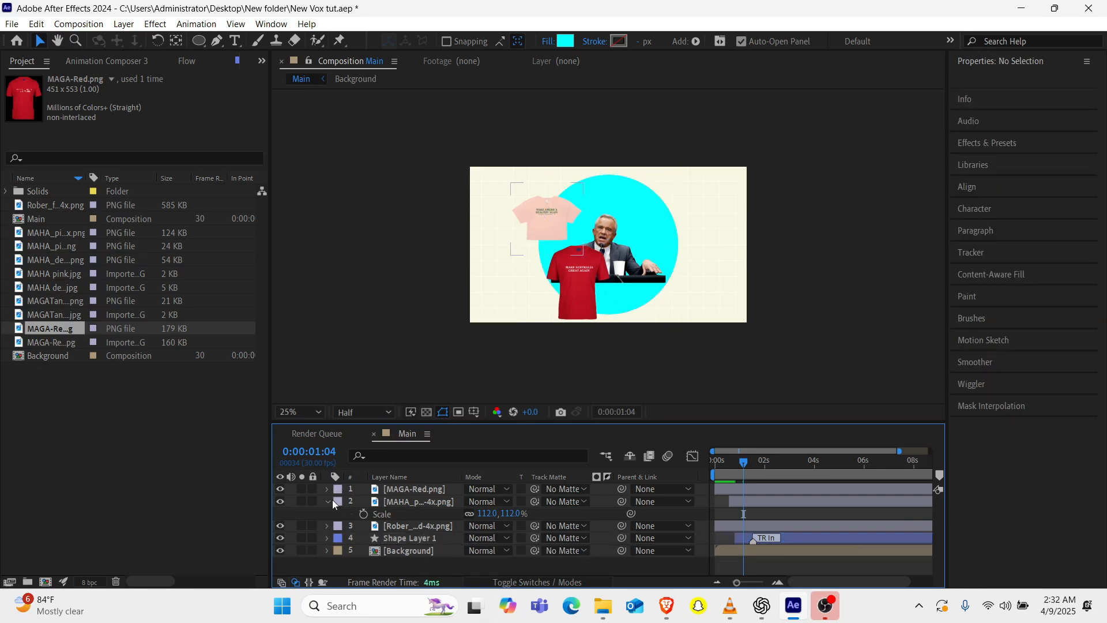
left_click(326, 502)
Scale the red T-shirt to 68% and place it at about 734, 867 below the portrait's name plate.
left_click(405, 490)
key("s")
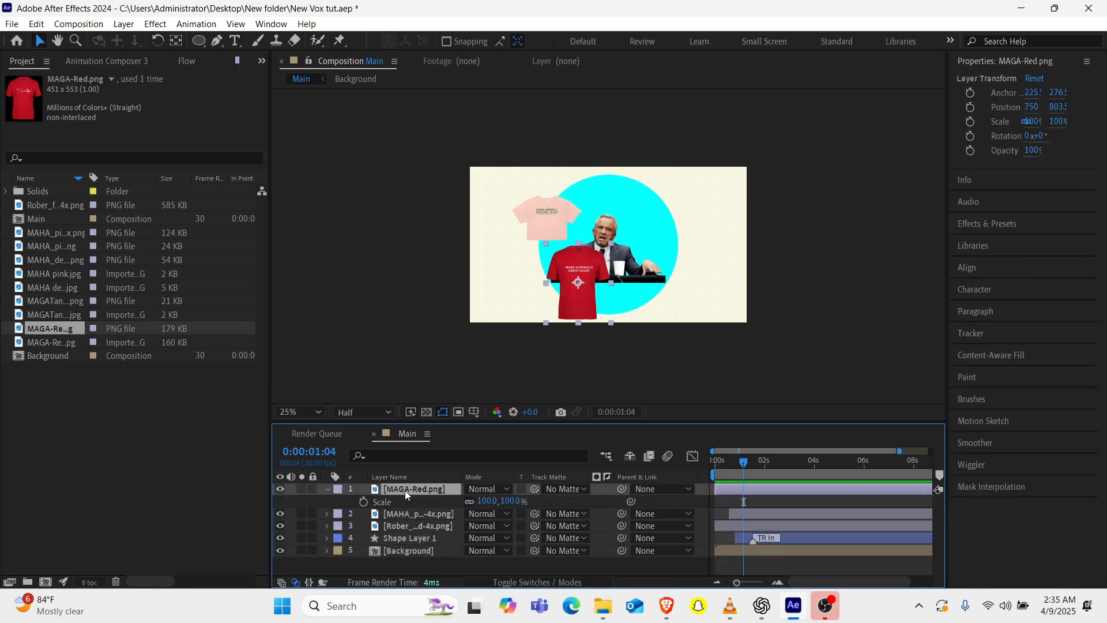
left_click_drag(487, 501, 477, 502)
left_click_drag(486, 501, 469, 504)
left_click_drag(584, 294, 582, 303)
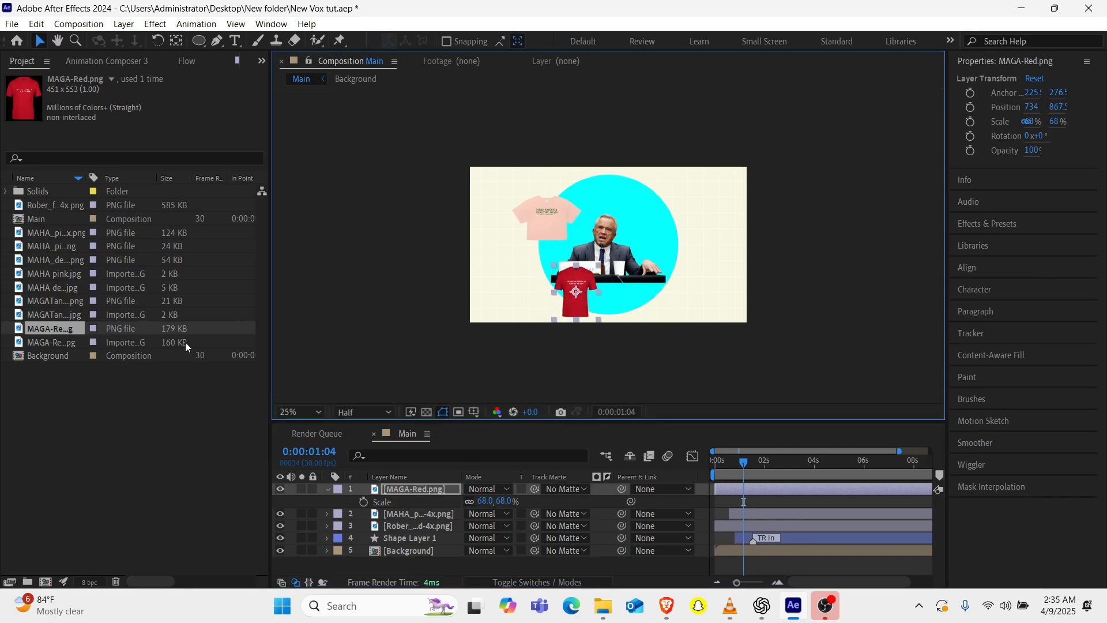
Add MAHA_denimpng.png to the right of the portrait's head and scale it to 238%.
left_click_drag(52, 259, 664, 216)
key("s")
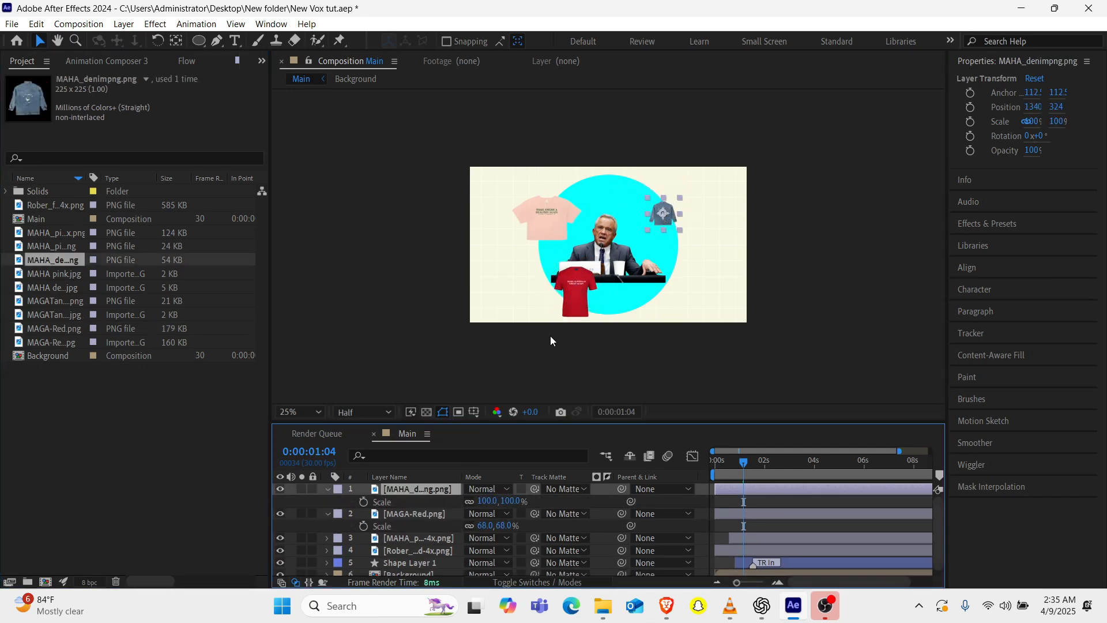
left_click_drag(486, 501, 565, 502)
Move the red T-shirt right to sit beneath the middle of the portrait, and collapse the open layer properties.
left_click_drag(567, 303, 600, 306)
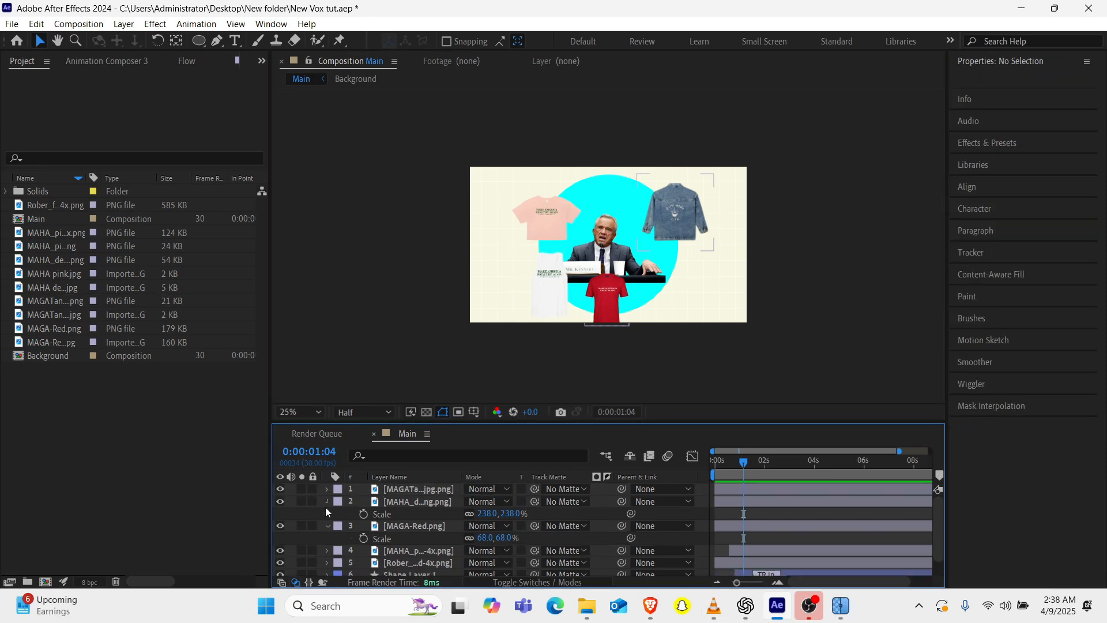
left_click(327, 507)
left_click(327, 515)
Add a Scale keyframe of 70% to the portrait layer at 0:00:01:05.
mouse_move(742, 463)
left_mouse_down()
mouse_move(729, 466)
mouse_move(748, 462)
left_mouse_up()
left_click(414, 538)
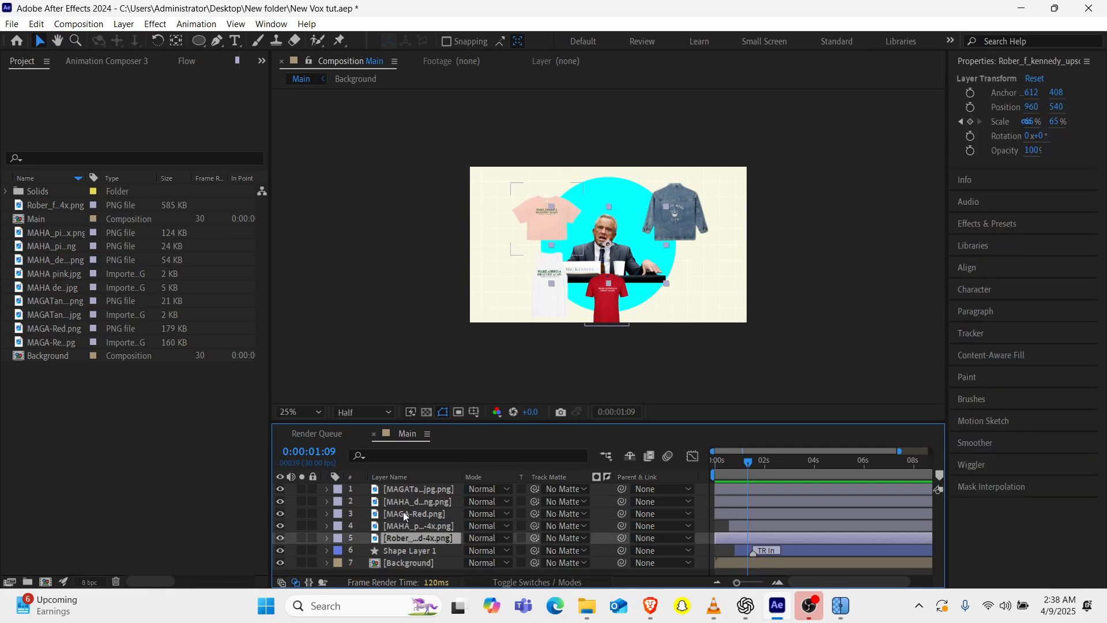
left_click(387, 477)
key("s")
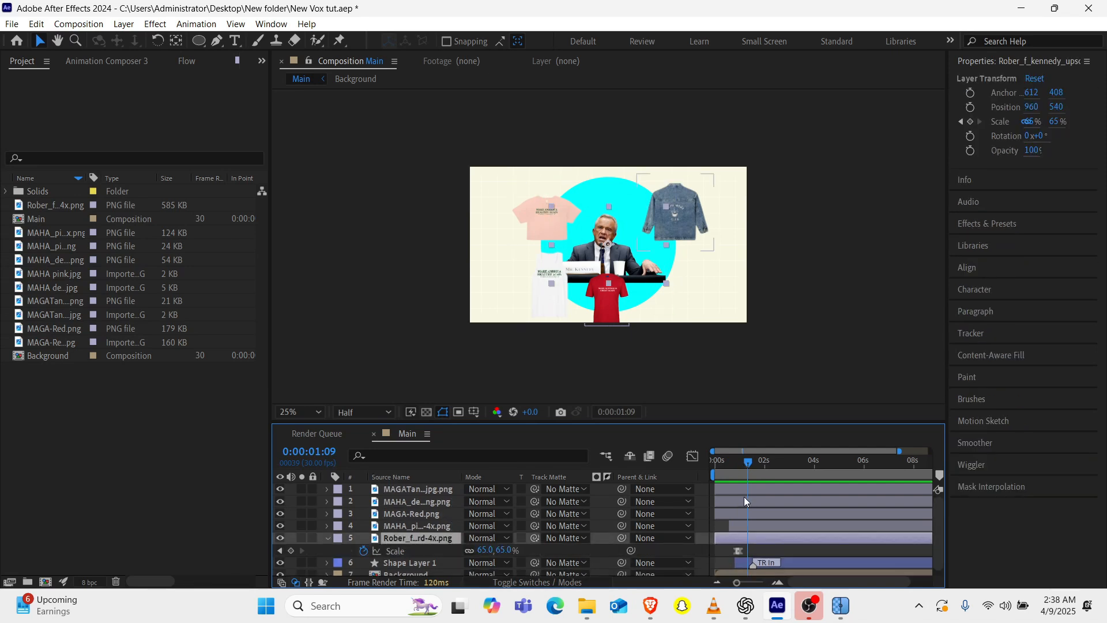
left_click_drag(737, 583, 762, 581)
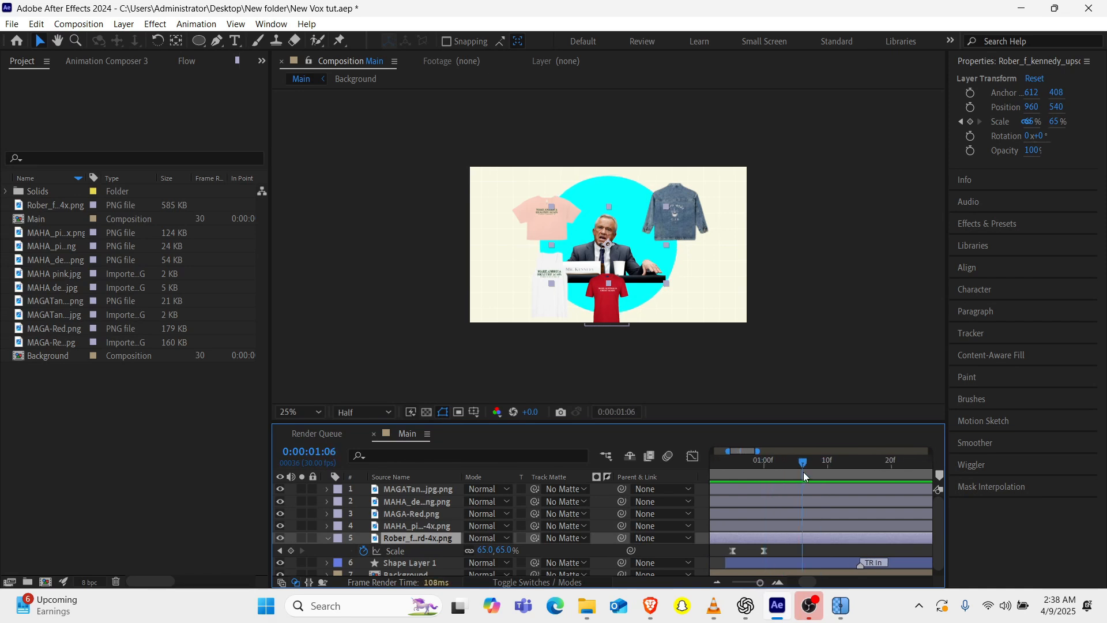
left_click_drag(825, 471, 794, 477)
left_click(486, 550)
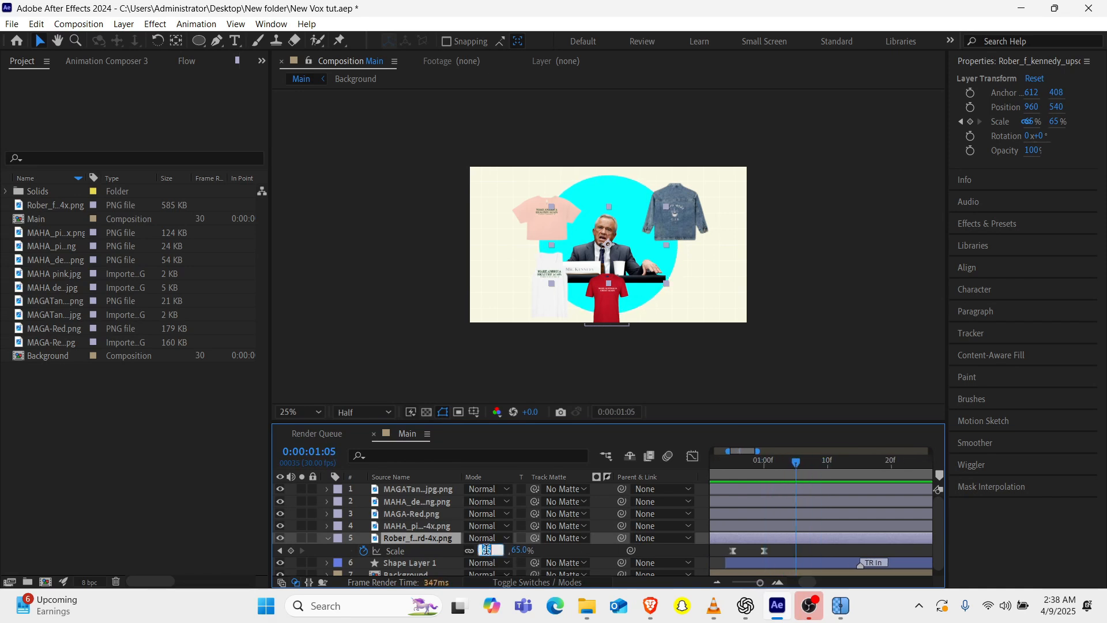
key("Return")
Preview the portrait's scale animation from about frame 23, and collapse the layer's open properties.
left_click(725, 469)
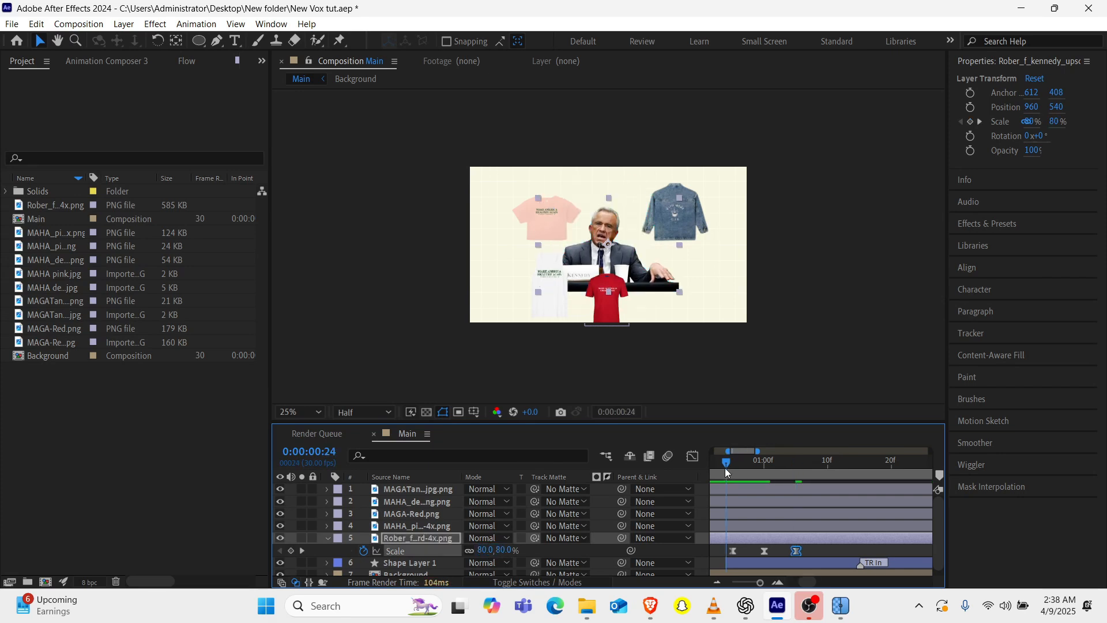
key("space")
key("space")
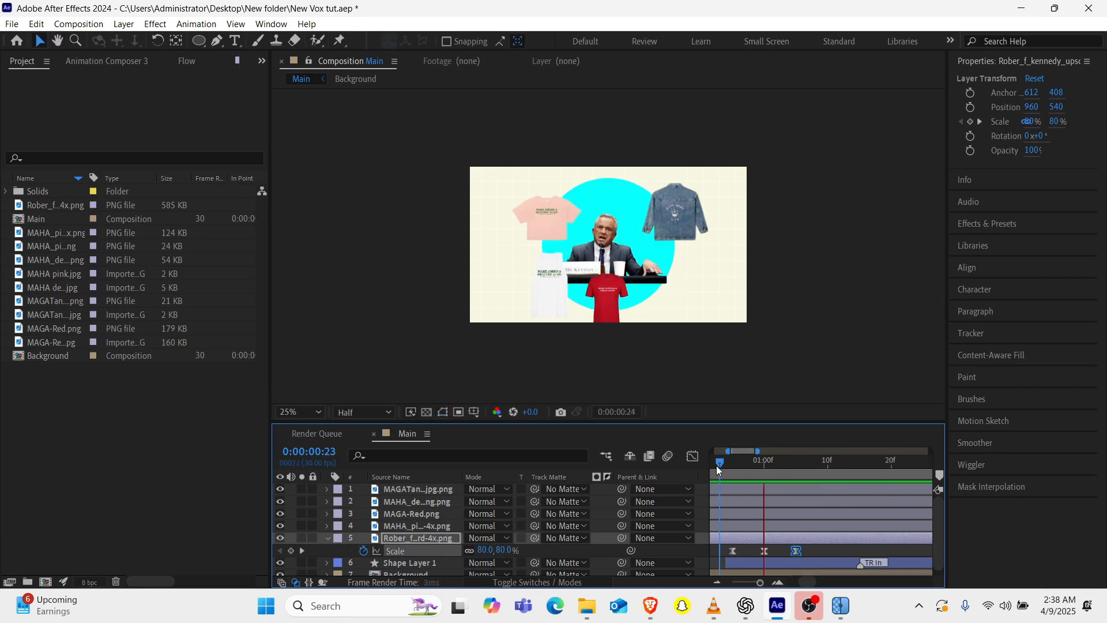
left_click_drag(760, 582, 746, 582)
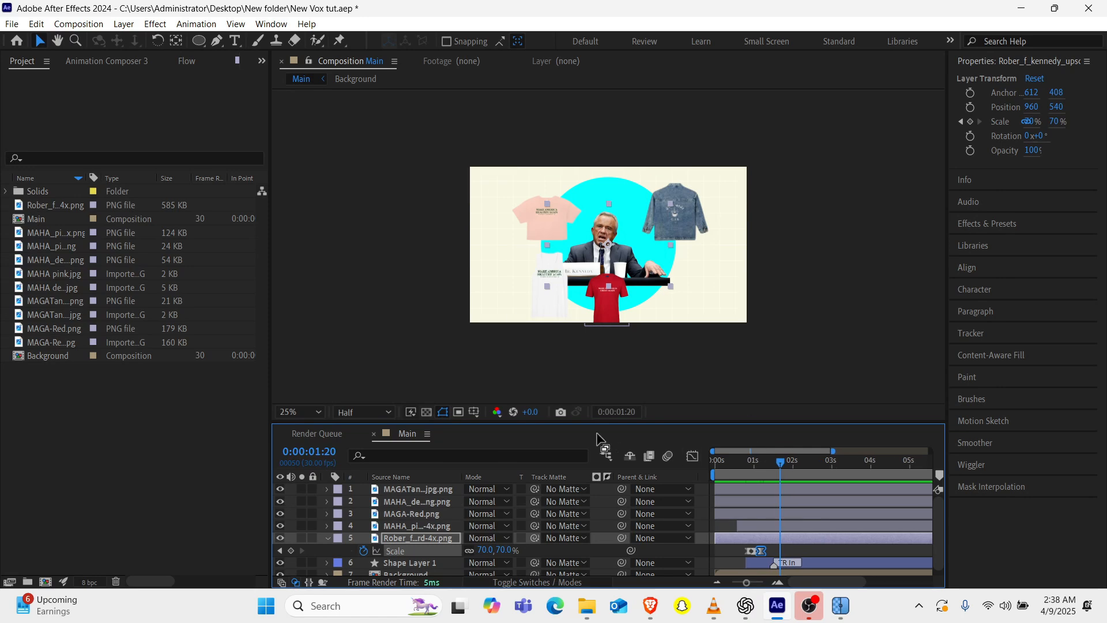
left_click(328, 538)
Import the M.A.G.A. caps PNG, add it as the top layer, and solo it for masking with the Ellipse tool.
double_click(102, 425)
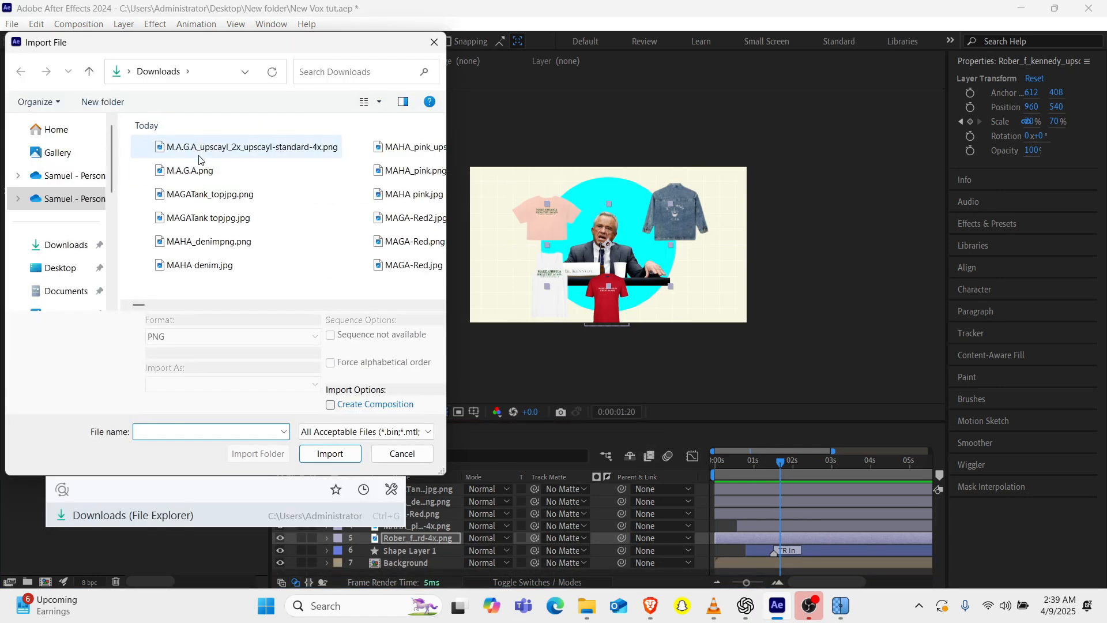
double_click(199, 152)
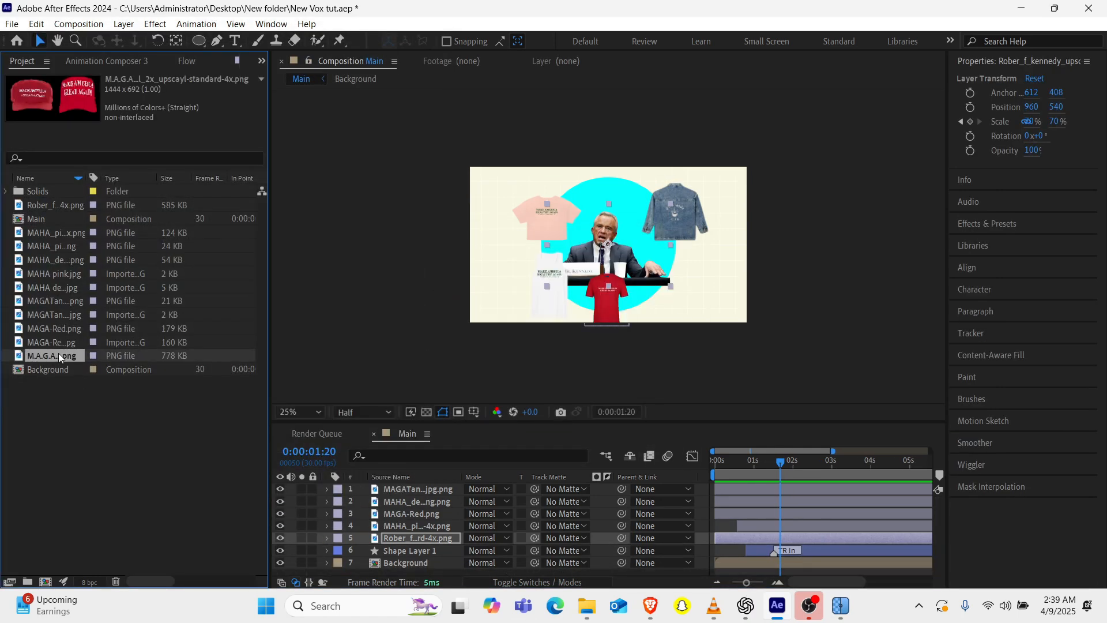
left_click_drag(58, 358, 290, 490)
left_click(302, 488)
left_click(509, 348)
left_click(199, 41)
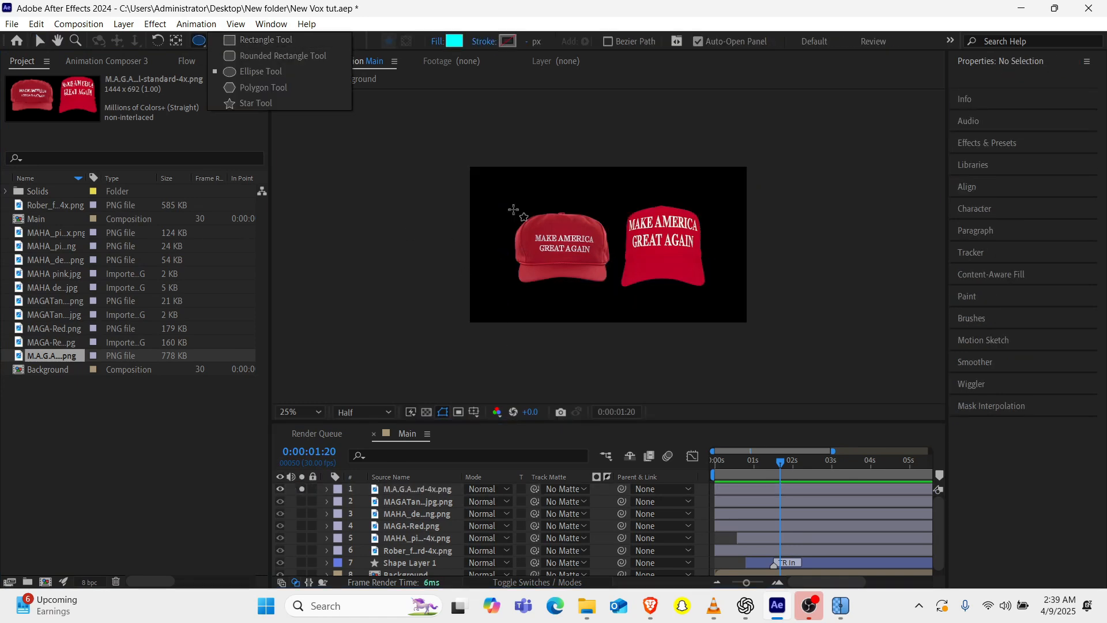
left_click_drag(510, 203, 556, 243)
key("Delete")
left_click(400, 488)
key("Delete")
Mask the caps layer with an ellipse around the left cap, and turn off the layer's solo.
left_click(403, 489)
mouse_move(512, 207)
left_mouse_down()
mouse_move(626, 312)
mouse_move(602, 290)
left_mouse_up()
key("v")
left_click(328, 489)
left_click(302, 489)
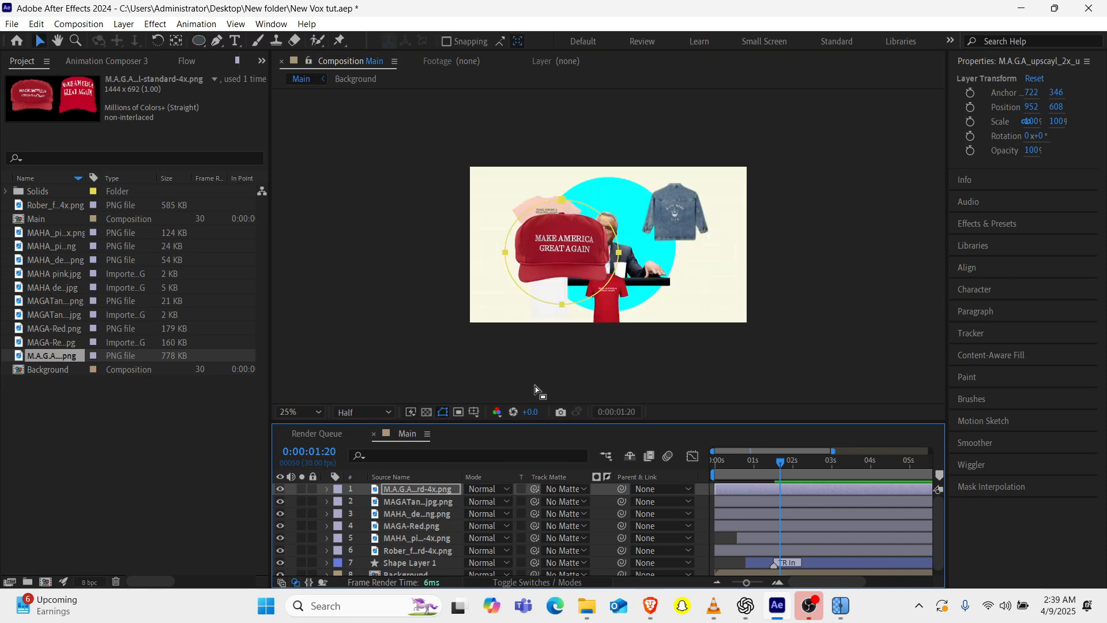
Centre the anchor point on the masked cap and move the cap above the portrait's head.
double_click(176, 40, "ctrl")
key("v")
left_click_drag(562, 233, 608, 178)
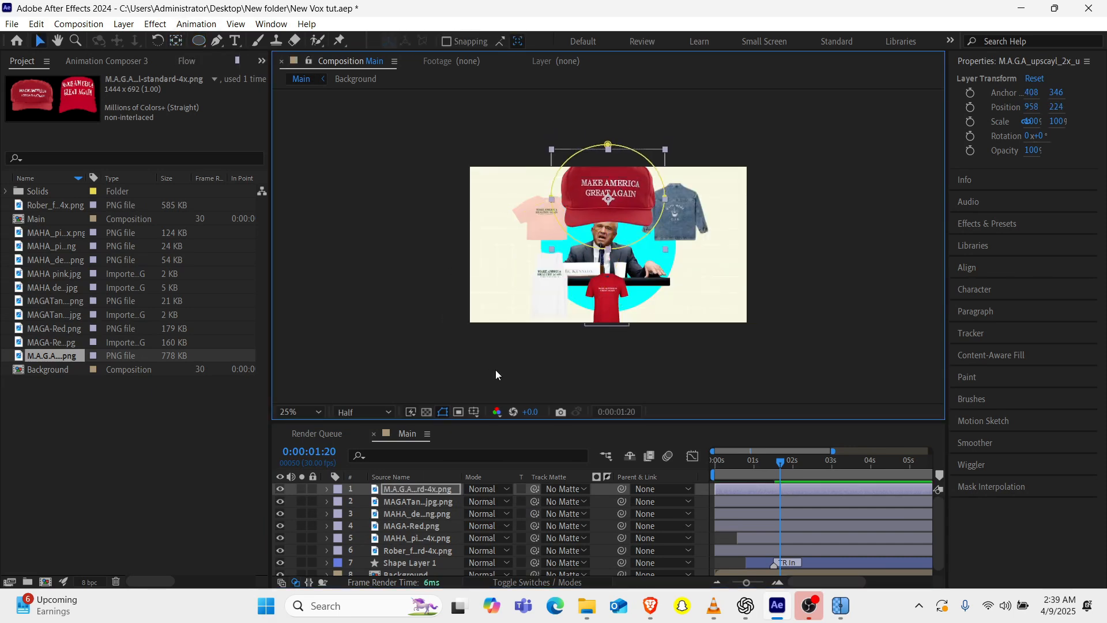
Scale the red cap to 51% and position it at about 956, 194 above the portrait's head.
key("s")
left_click_drag(485, 501, 456, 501)
scroll(606, 185, "up", 2)
left_click_drag(607, 147, 607, 138)
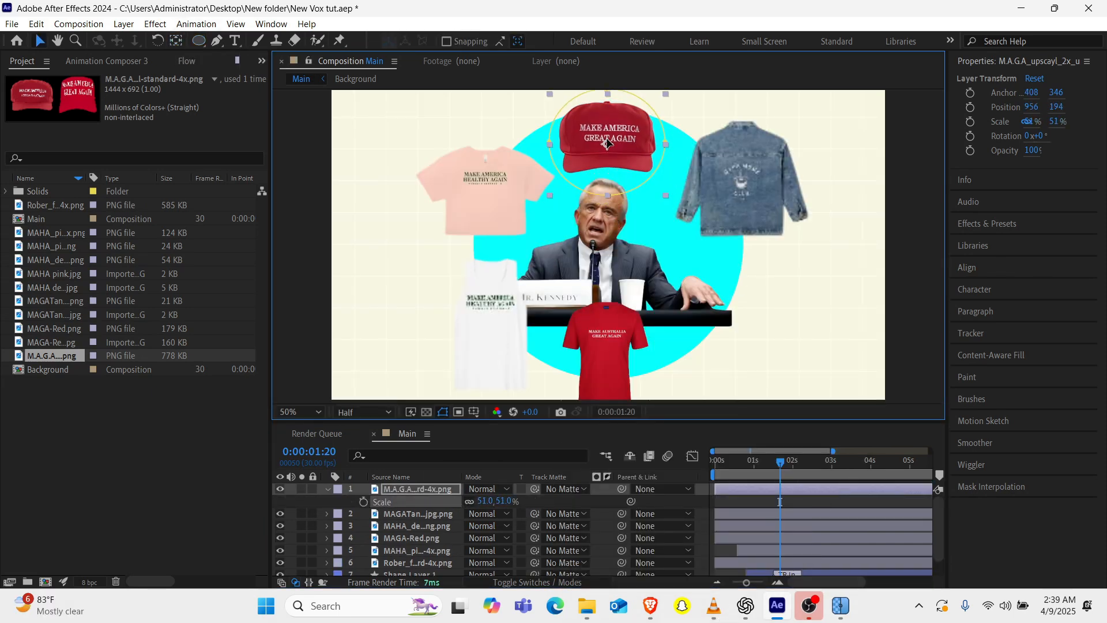
left_click(484, 358)
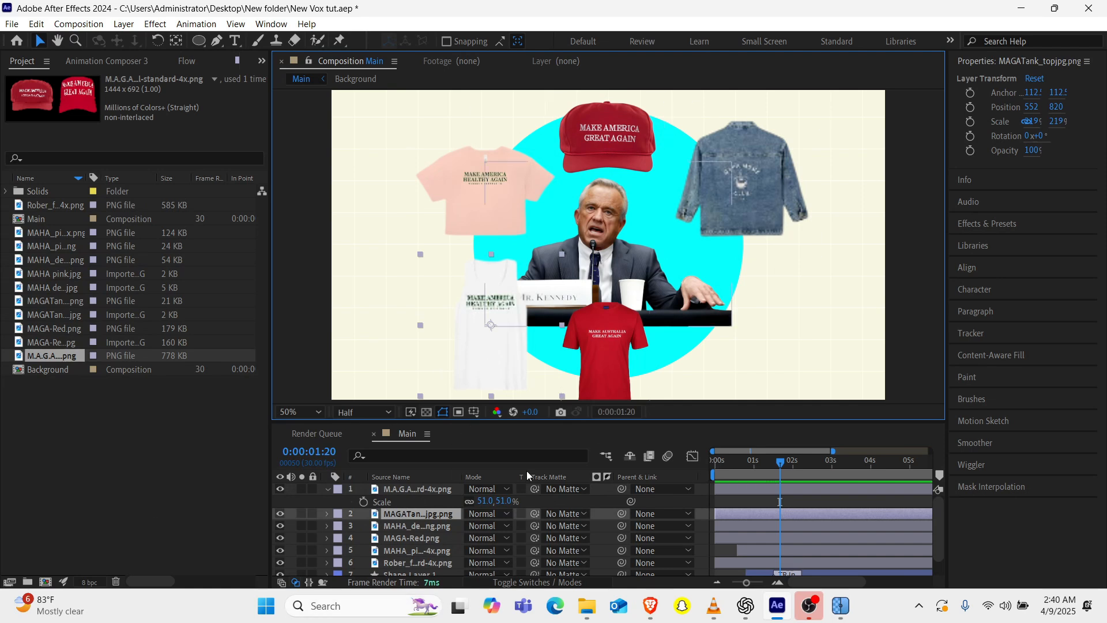
Create a 1920 x 1080, 30 fps composition named Text pre comp.
left_click(45, 581)
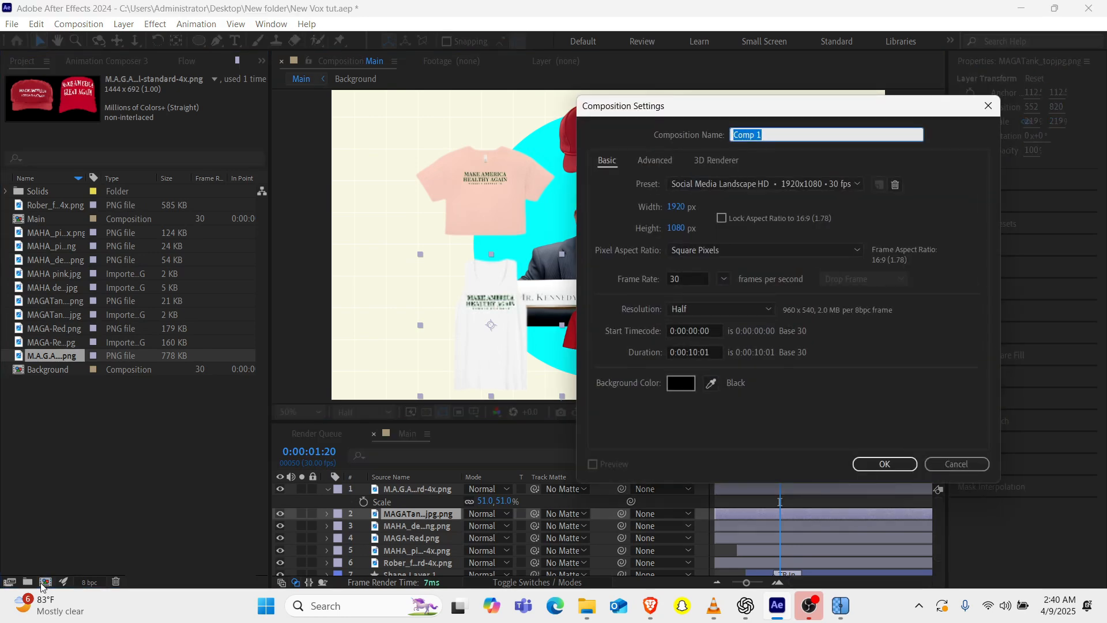
type("Text pre c")
key("Return")
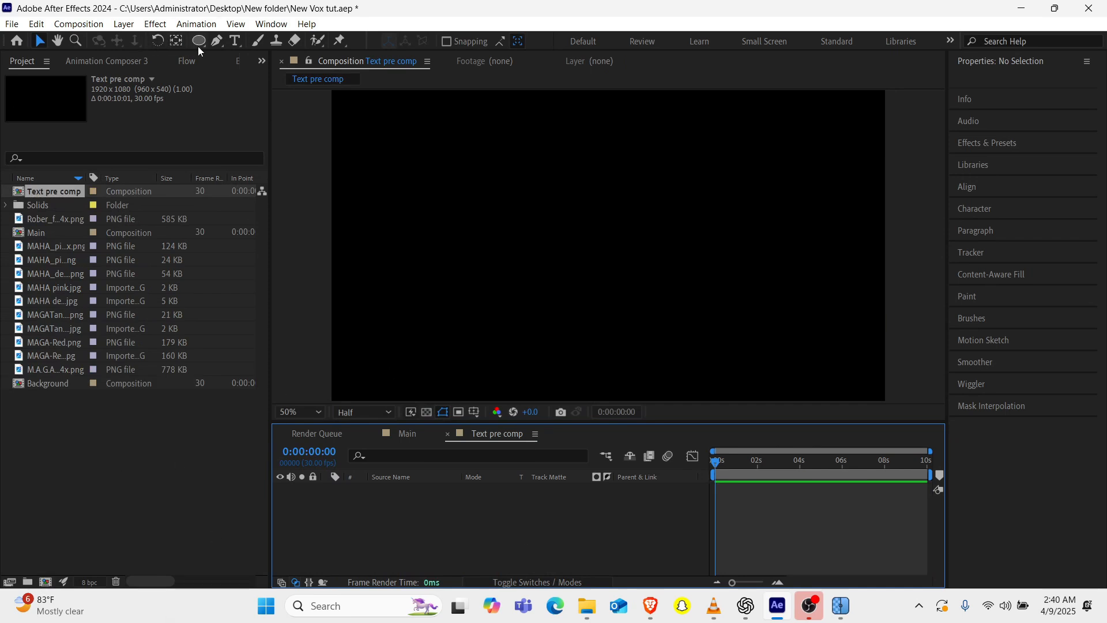
Draw a rectangle of about 1236 x 458 px with a green 149304 fill near the middle of the composition.
left_click_drag(198, 46, 248, 39)
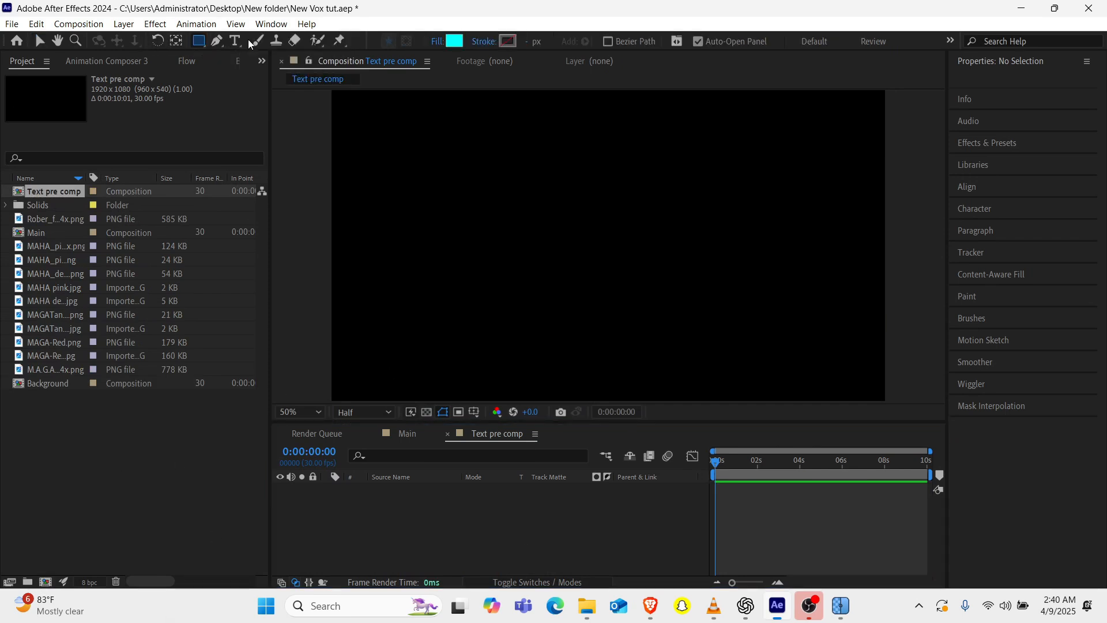
left_click(455, 43)
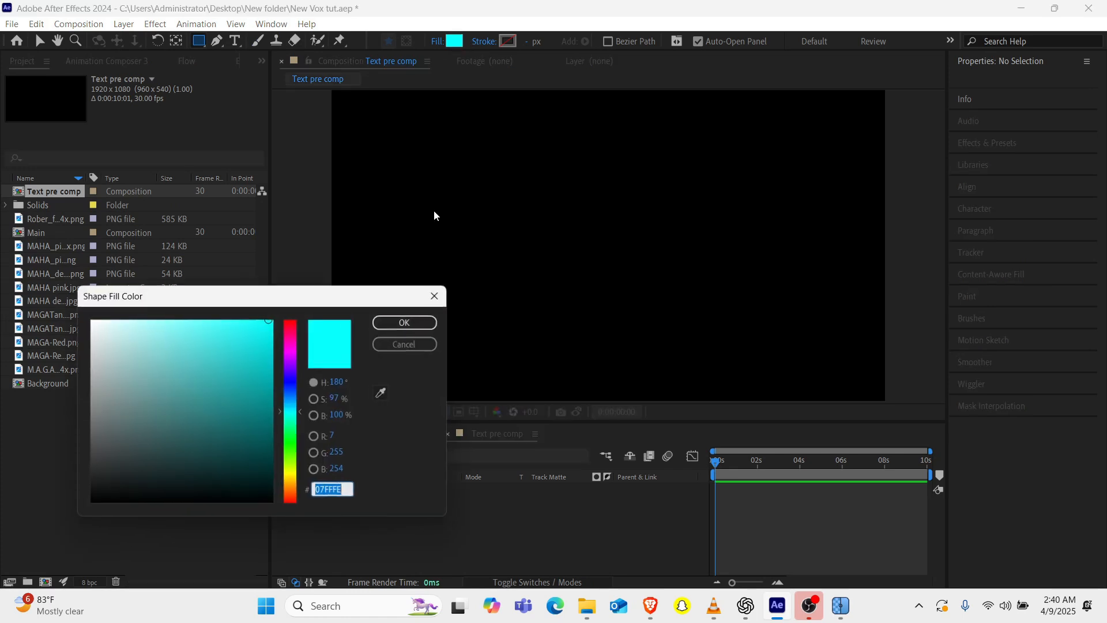
left_click(289, 444)
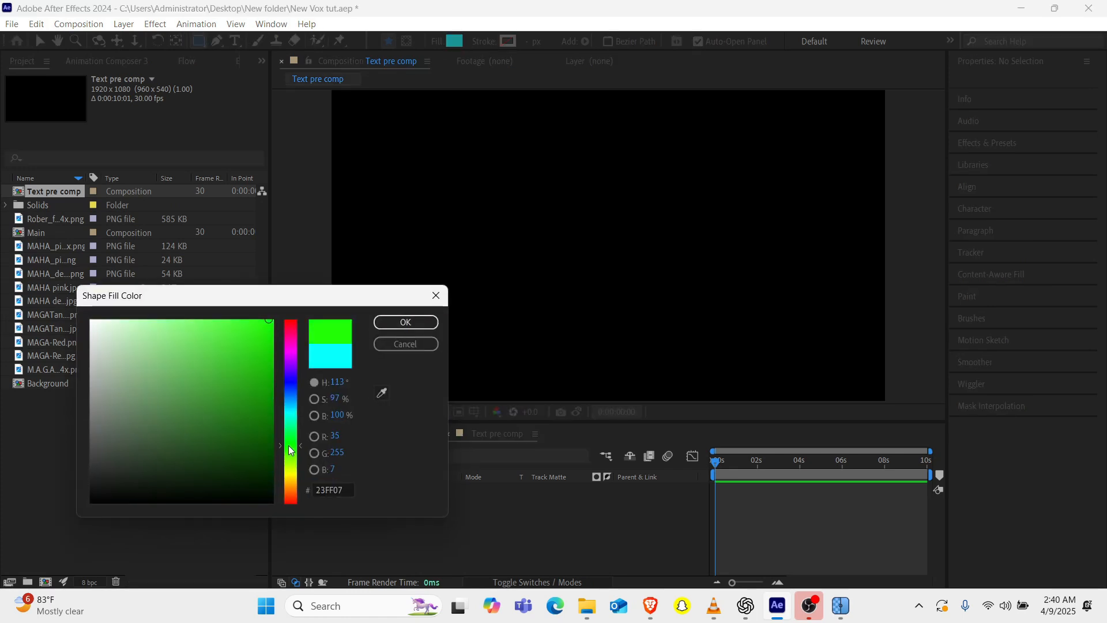
left_click_drag(264, 429, 268, 397)
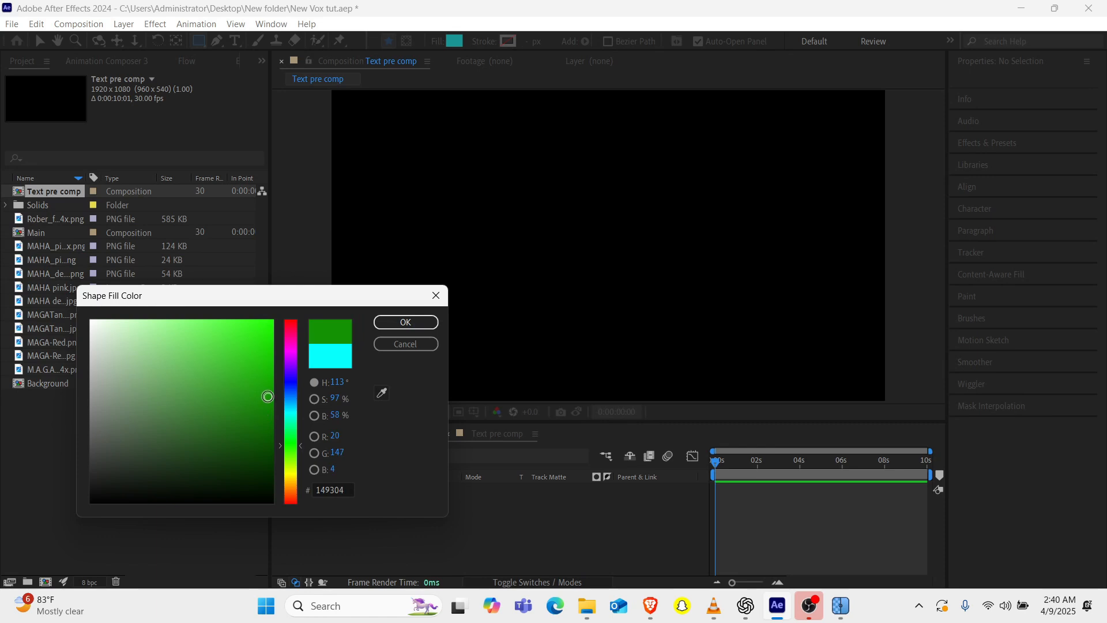
left_click(406, 321)
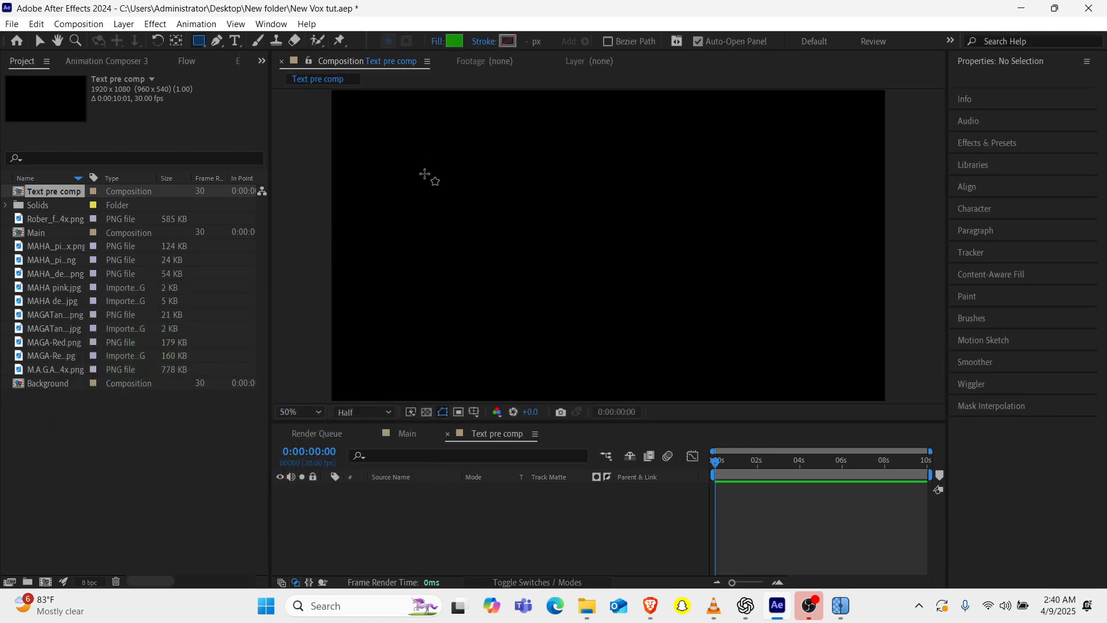
mouse_move(425, 173)
left_mouse_down()
mouse_move(742, 283)
mouse_move(760, 299)
mouse_move(760, 383)
mouse_move(773, 298)
mouse_move(781, 306)
left_mouse_up()
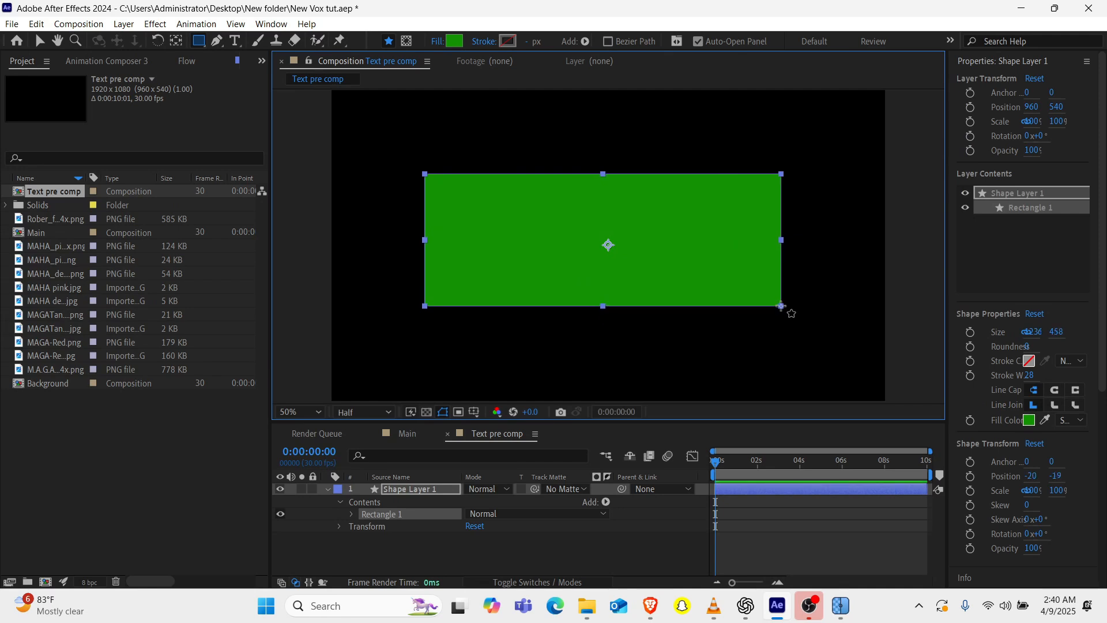
Centre the rectangle's anchor point and align the rectangle horizontally and vertically to the composition's centre.
left_click(176, 41)
scroll(1032, 386, "down", 5)
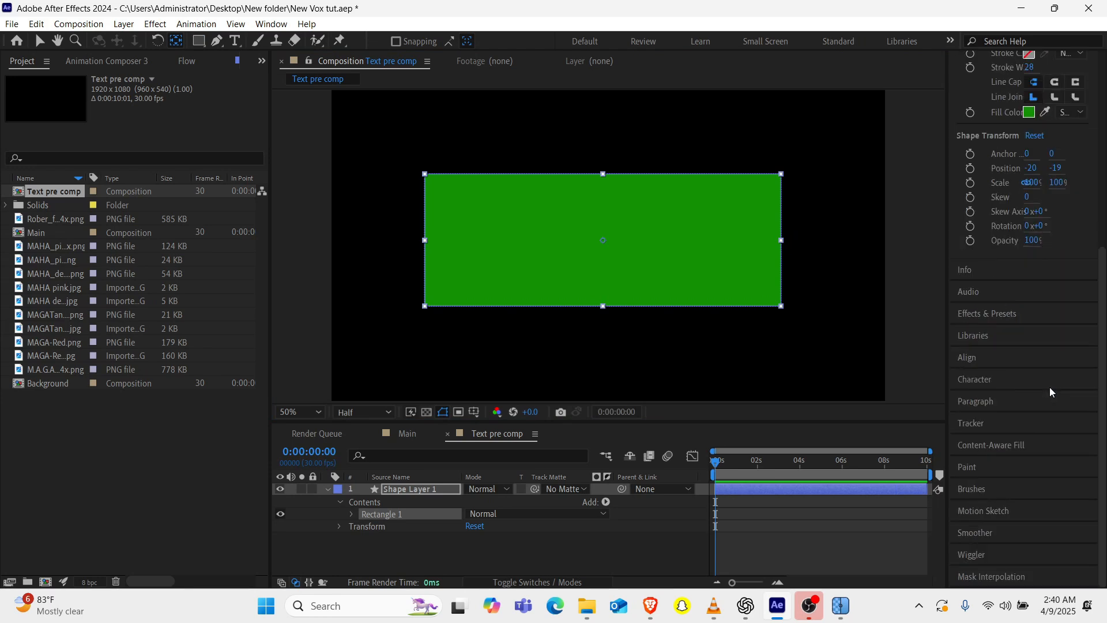
left_click(979, 355)
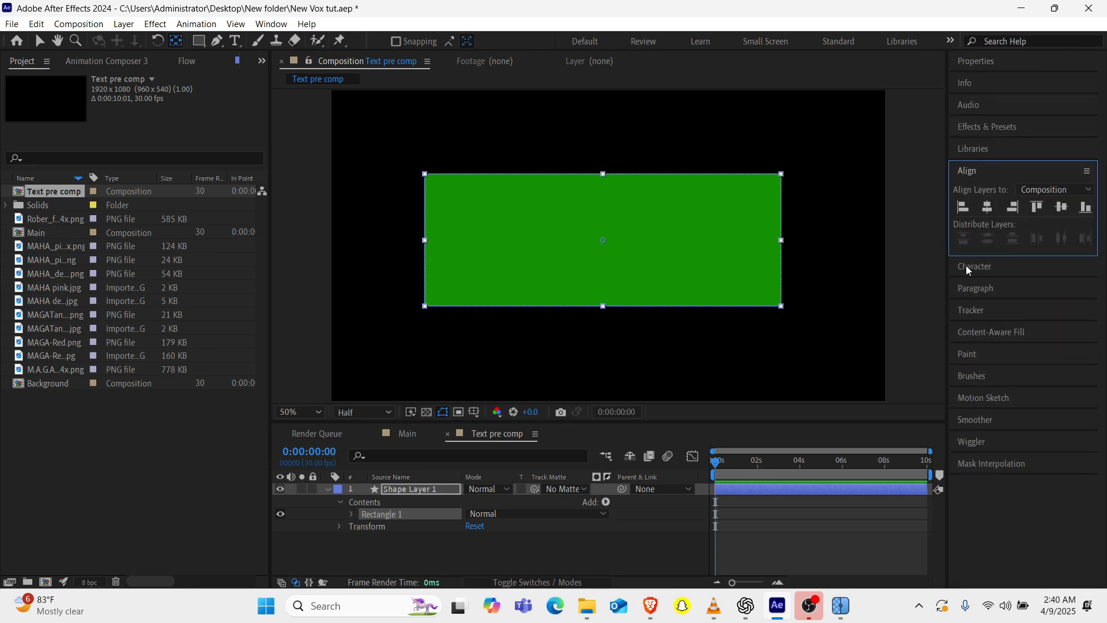
left_click(991, 211)
left_click(1053, 209)
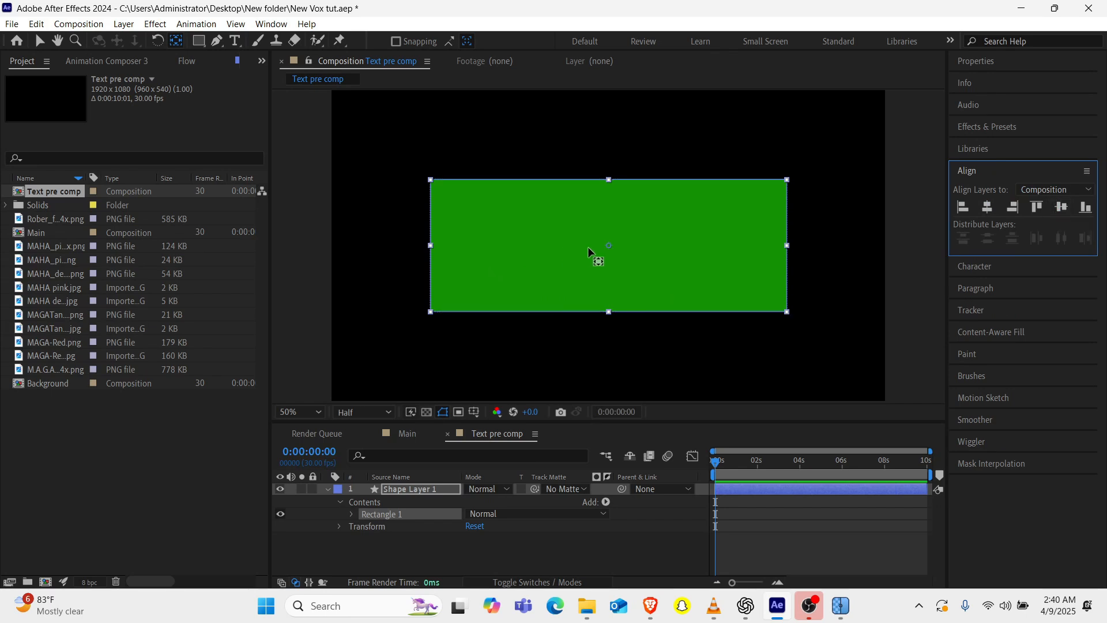
key("v")
Add a text layer over the green rectangle reading "make america" and "healthy again" on two lines.
left_click(455, 553)
key("ctrl+t")
left_click(483, 196)
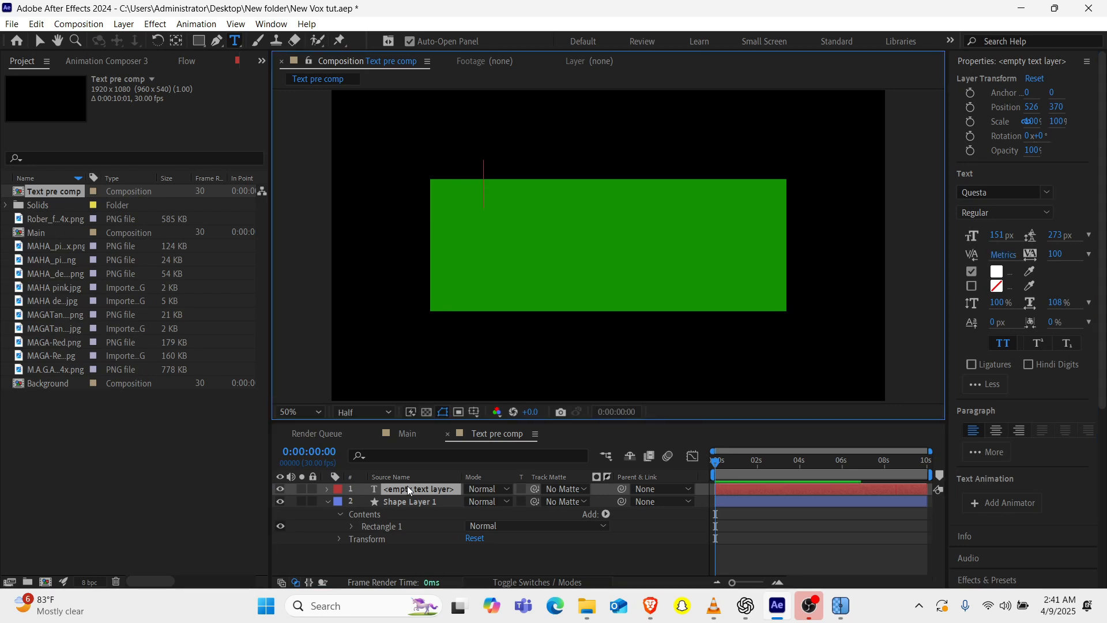
type("make")
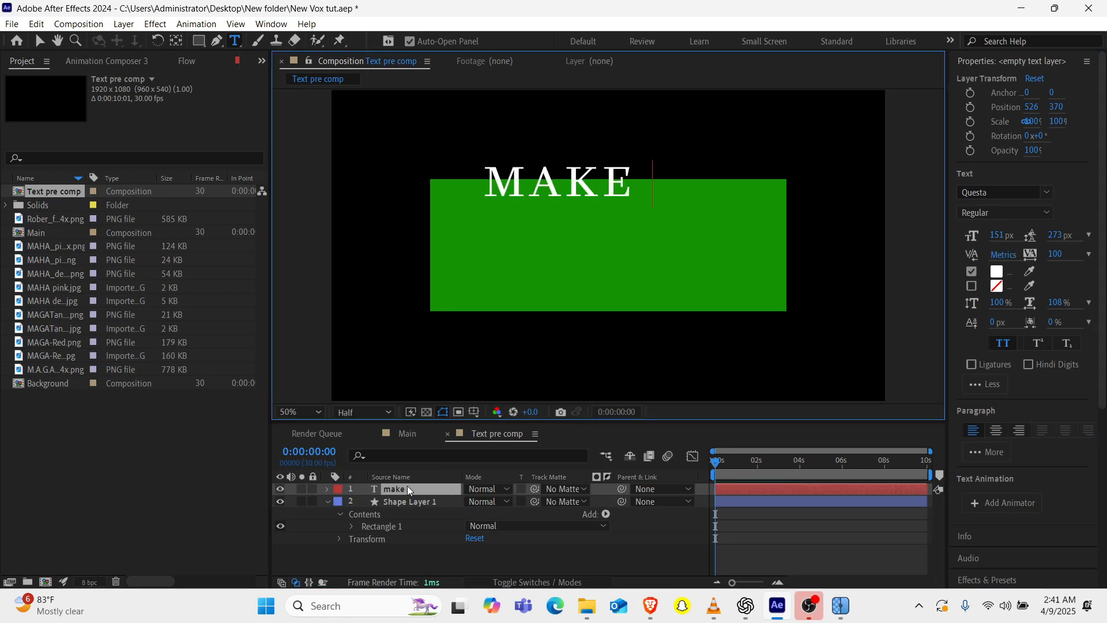
type("america")
key("Return")
type("healthy again")
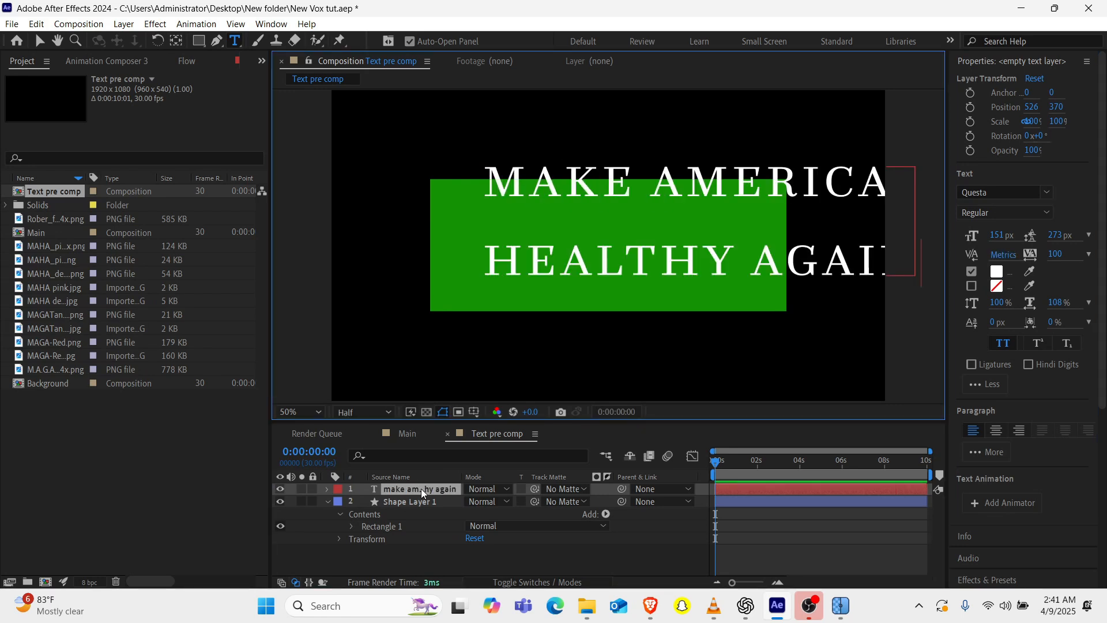
double_click(423, 491)
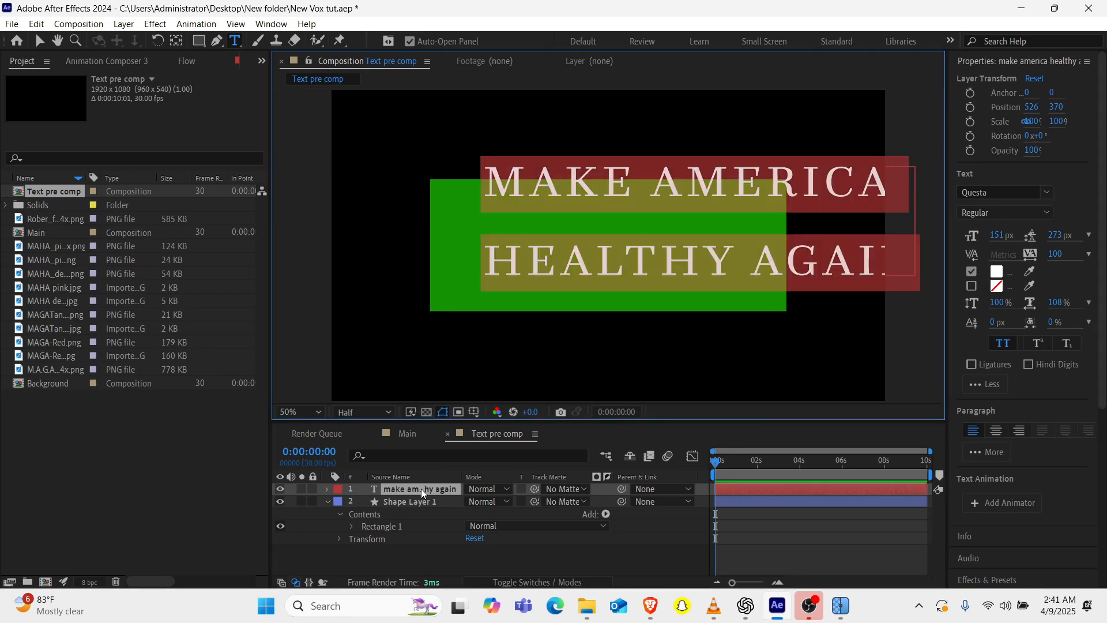
Centre the text layer's anchor point and move the text left to about 1006, 456 over the rectangle.
left_click(179, 45)
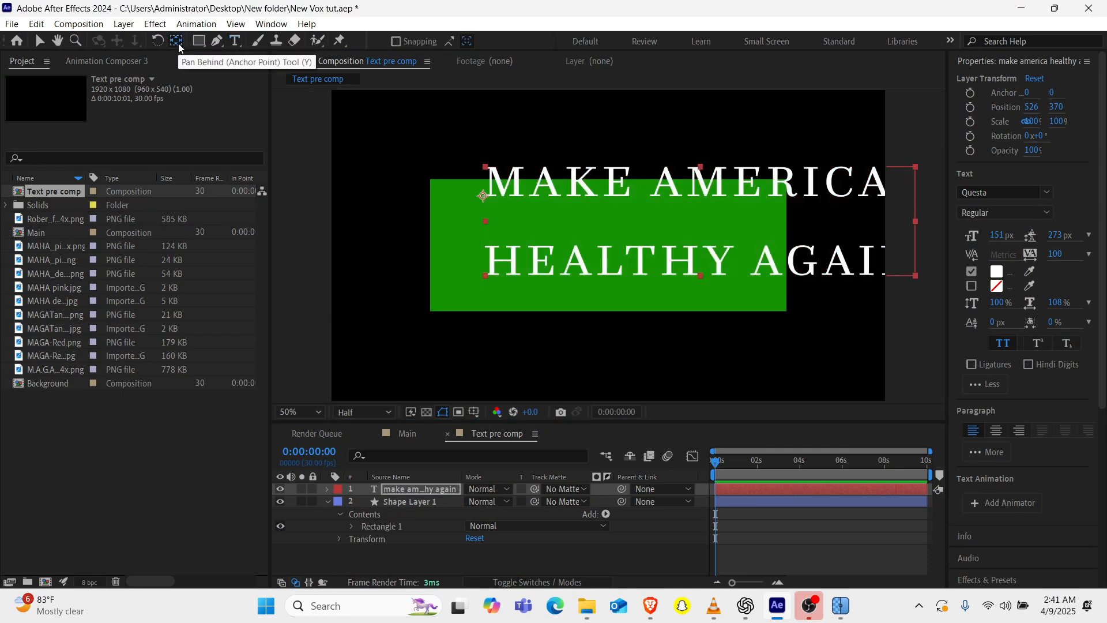
key("ctrl+alt+Home")
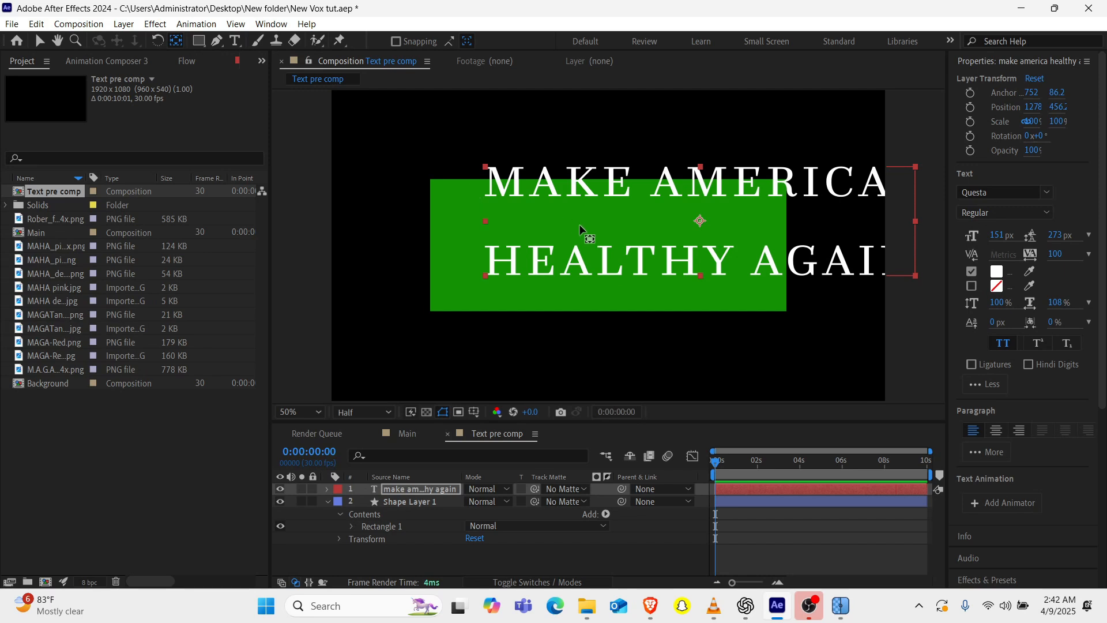
left_click(685, 268)
key("v")
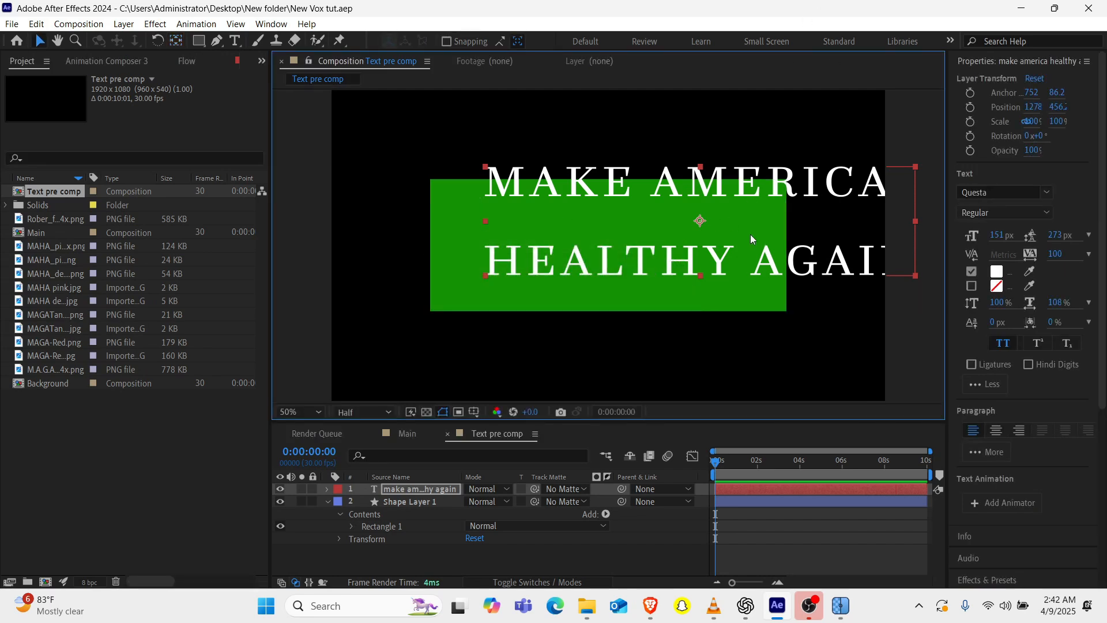
left_click_drag(718, 264, 655, 260)
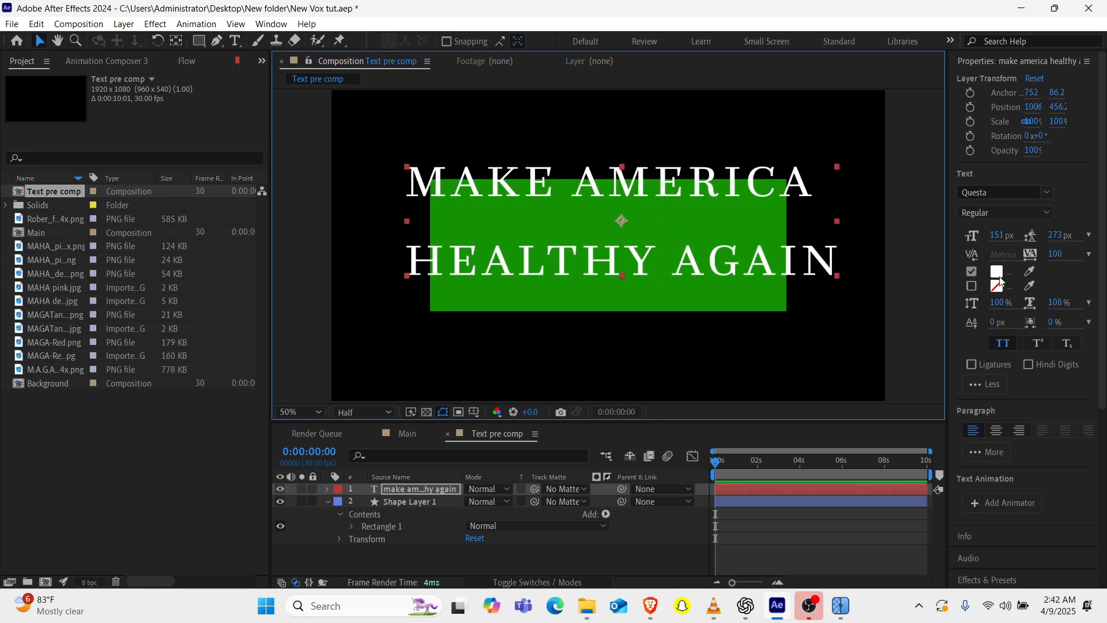
Set the text to 89 px with 186 px leading and centred alignment, and move it onto the green rectangle.
mouse_move(1056, 236)
left_mouse_down()
mouse_move(934, 253)
mouse_move(974, 253)
left_mouse_up()
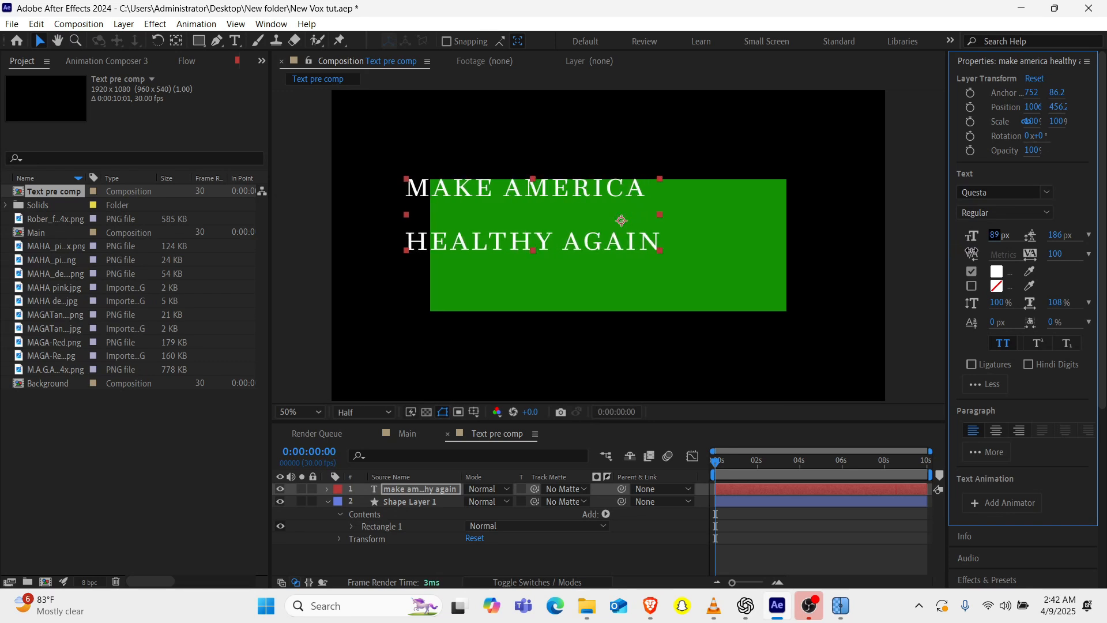
left_click(995, 431)
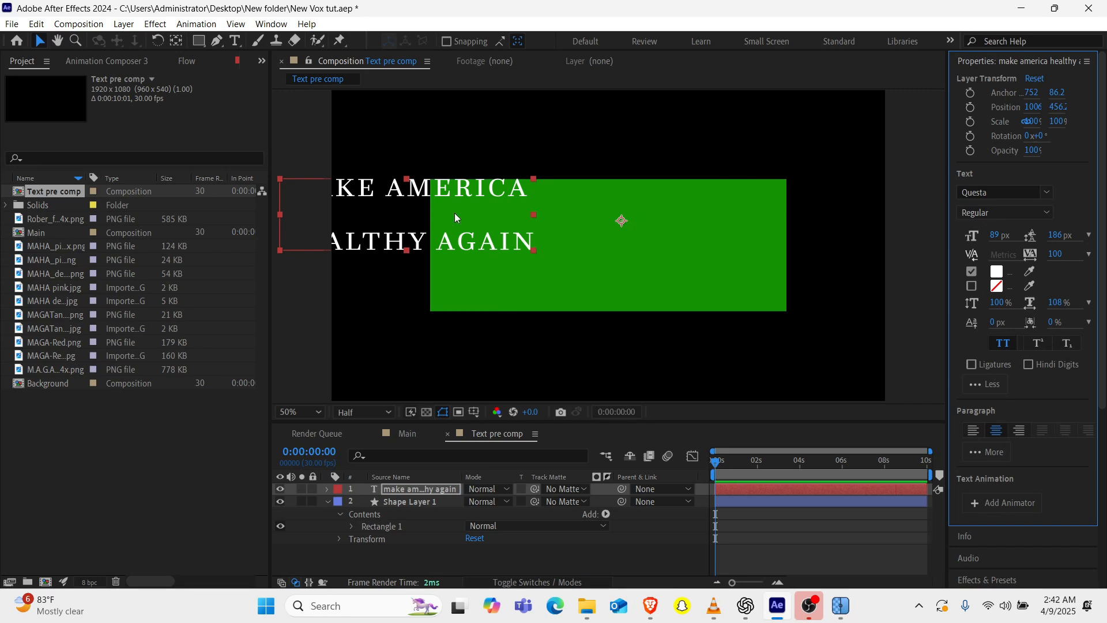
left_click_drag(455, 213, 645, 228)
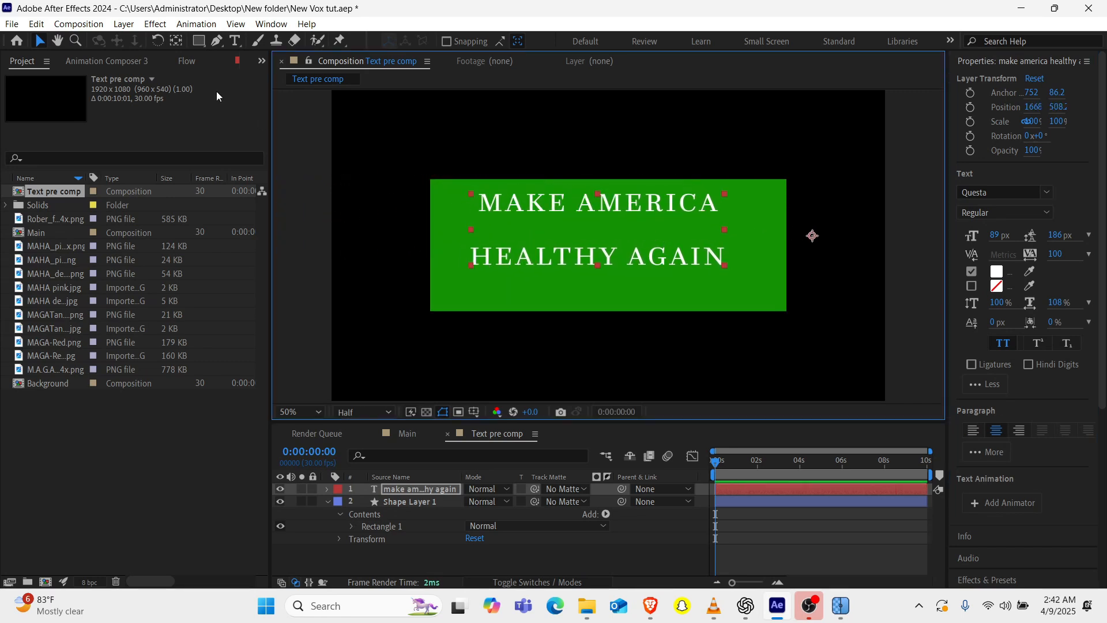
Centre the text layer's anchor point and move the text up on the green rectangle to about 953, 457.
double_click(177, 42)
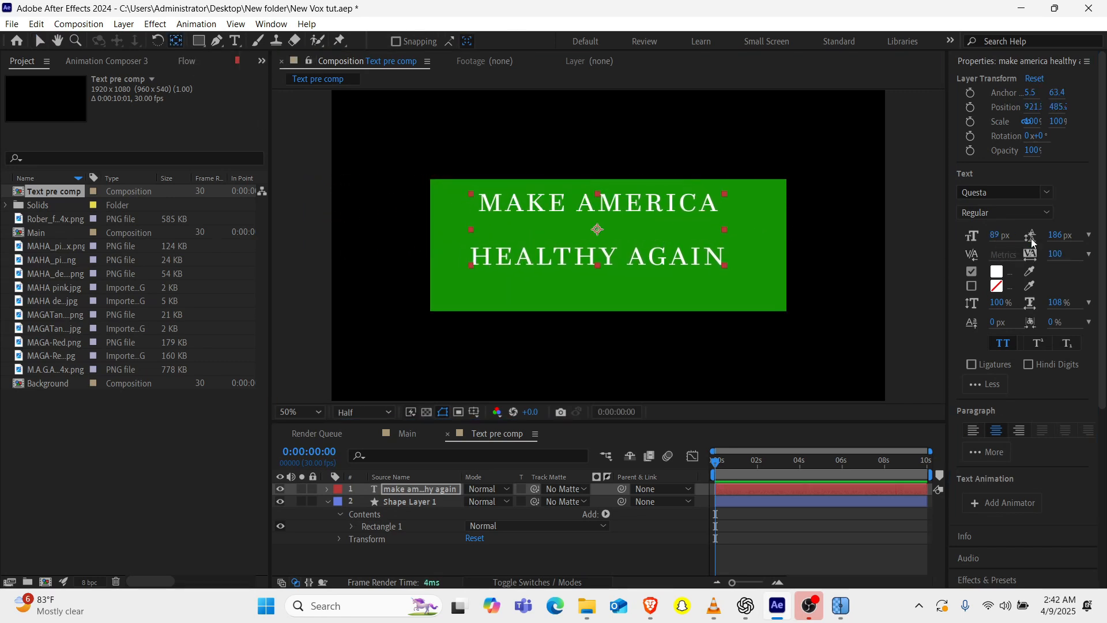
key("v")
left_click_drag(646, 262, 656, 254)
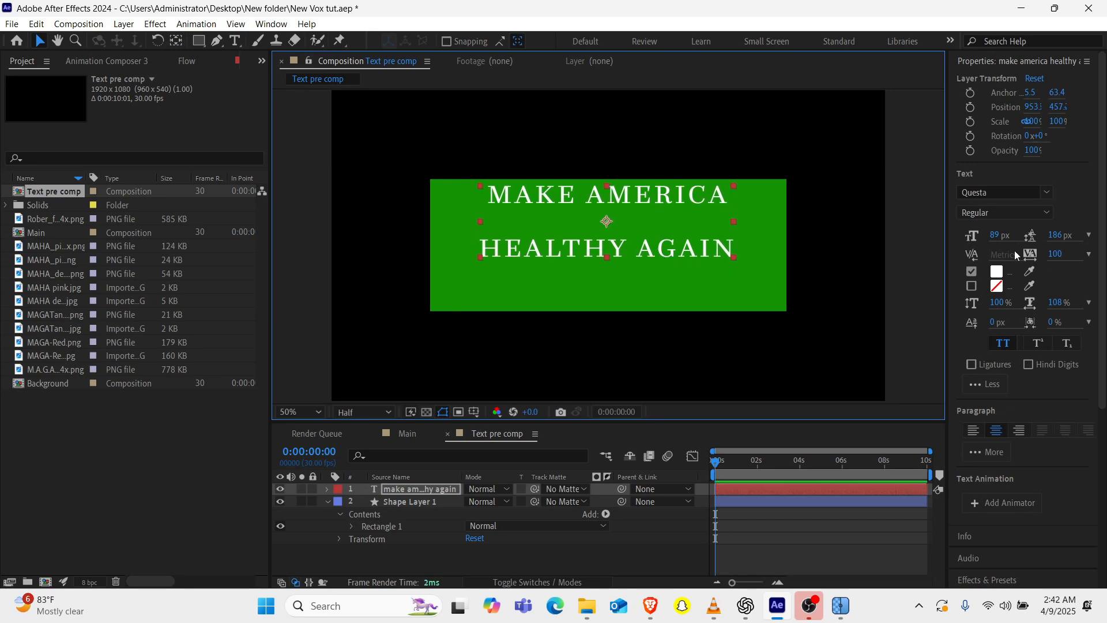
Set the heading text's size to 100 px and its leading to 103 px.
left_click(999, 235)
type("100")
key("Return")
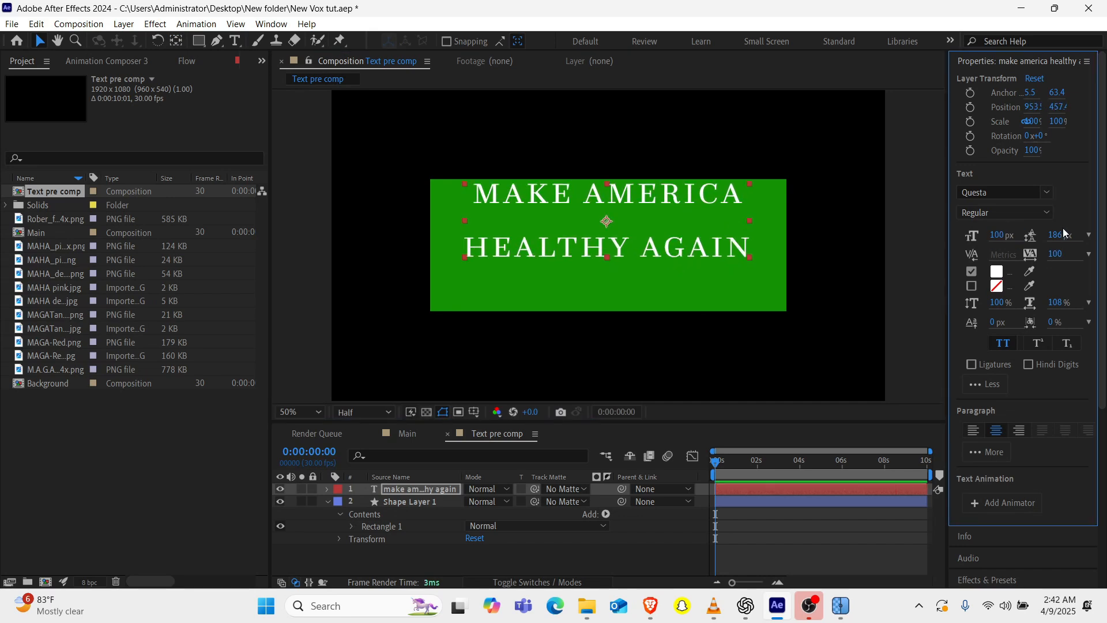
left_click_drag(1056, 236, 1002, 240)
Change the heading text's font to Calisto MT in Bold.
left_click(695, 240)
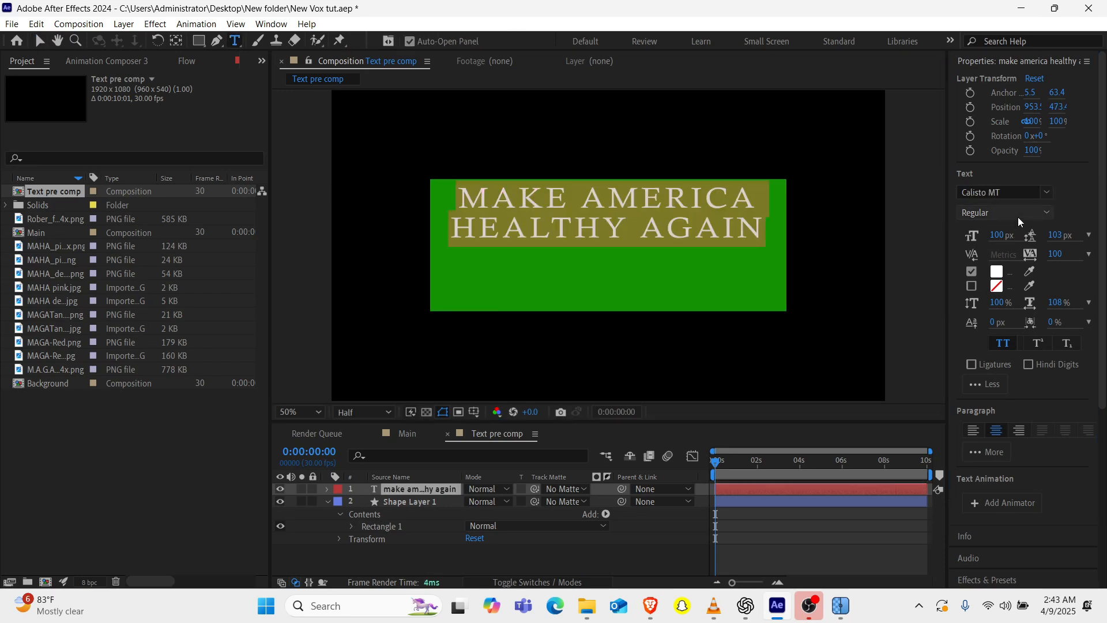
left_click(1018, 216)
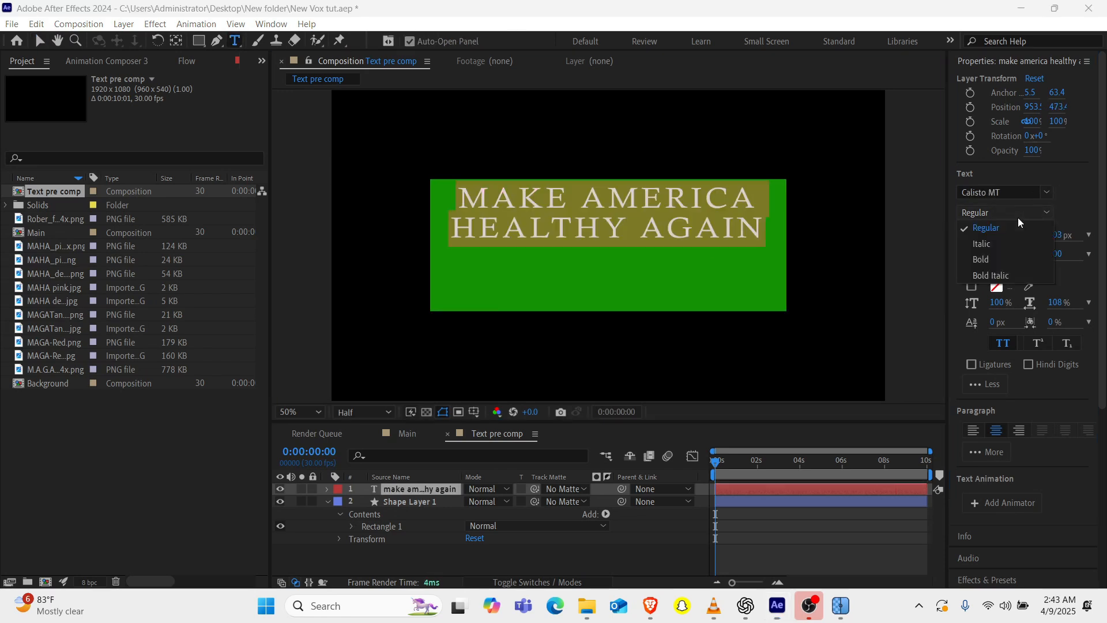
left_click(992, 267)
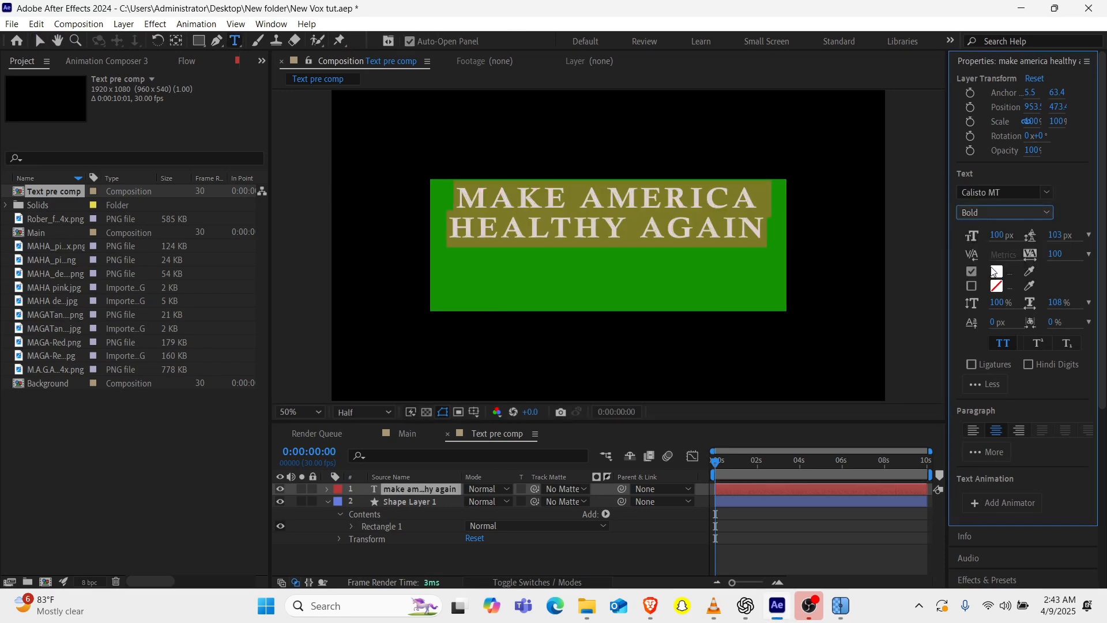
left_click(522, 455)
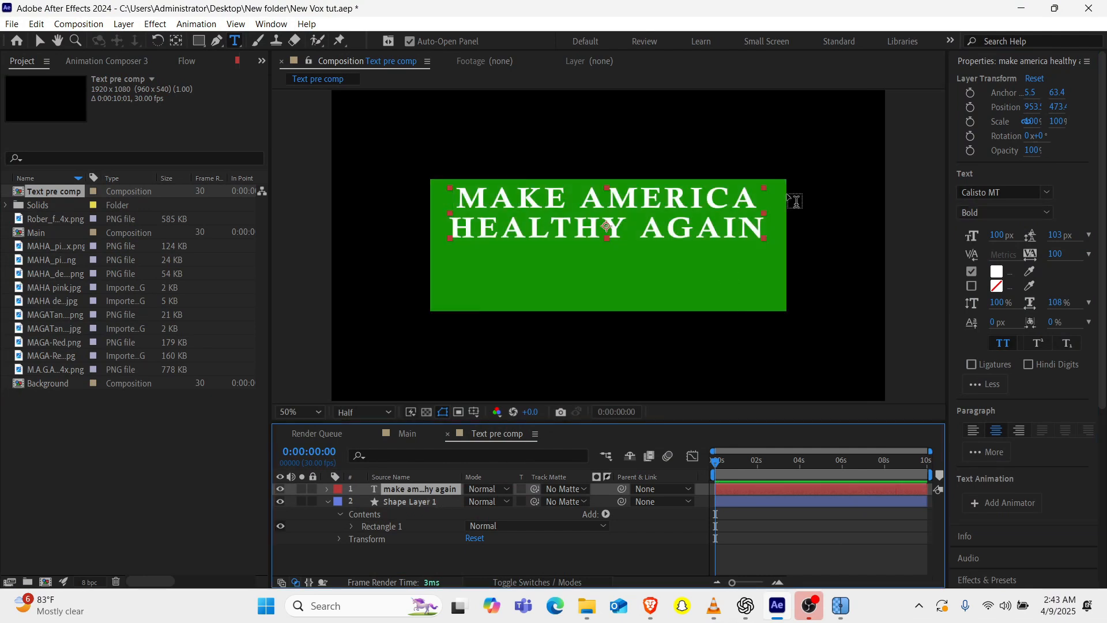
Narrow the heading text slightly in width only and centre it horizontally in the composition.
key("v")
left_click_drag(766, 218, 749, 219)
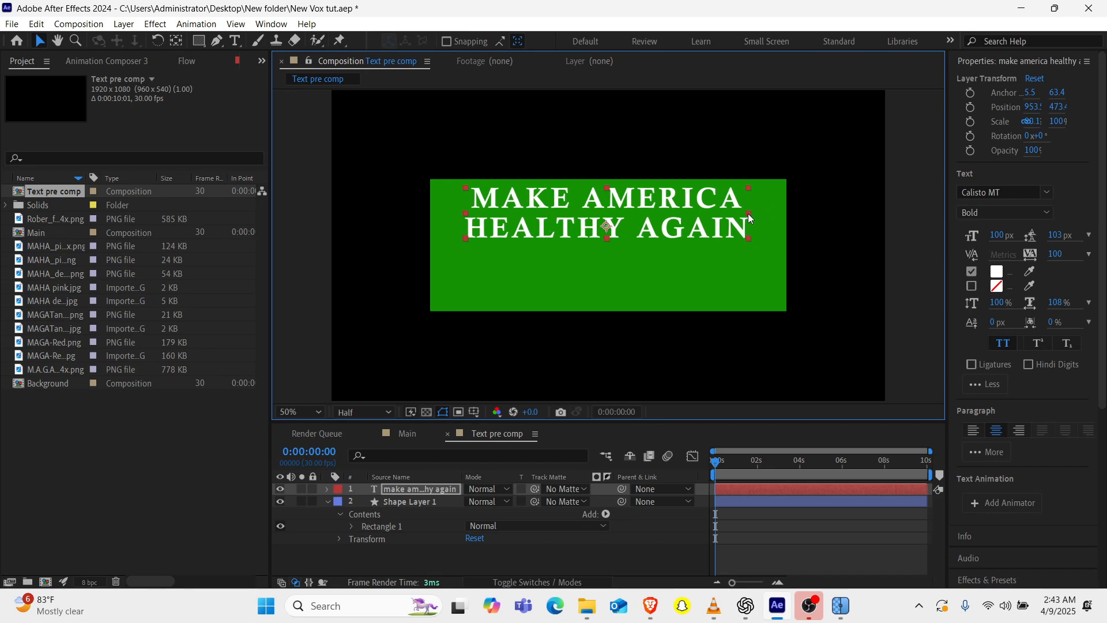
scroll(952, 237, "down", 5)
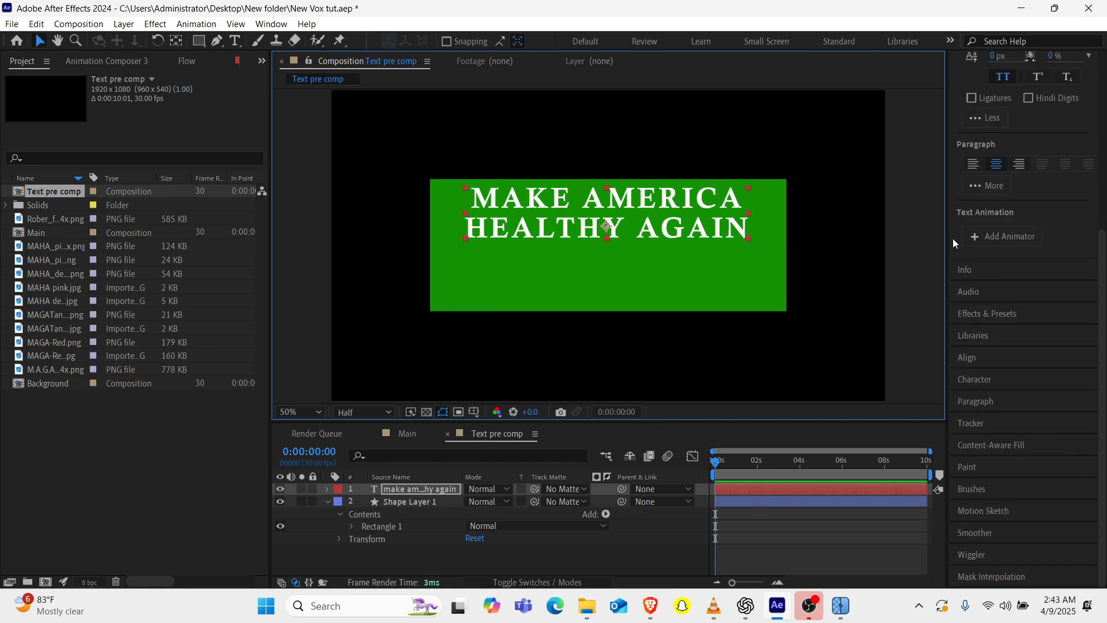
left_click(978, 351)
left_click(985, 211)
Set the heading to 110 px with 120 px leading and nudge it down to a vertical position of about 495.
left_click_drag(1057, 233, 1066, 232)
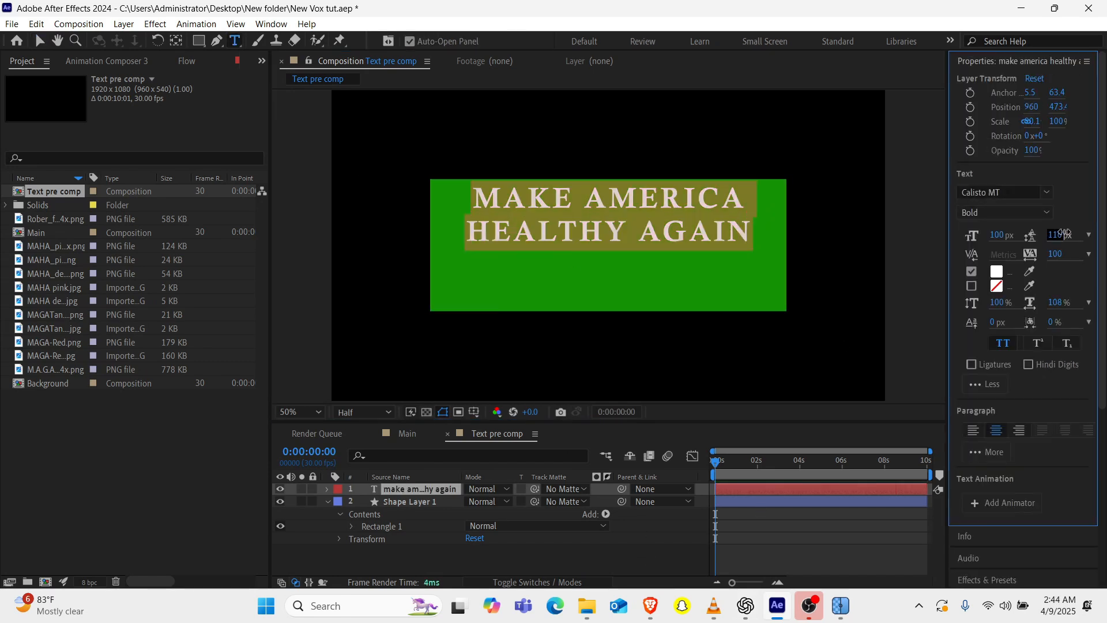
left_click_drag(997, 235, 1003, 238)
left_click(398, 491)
key("shift+Down")
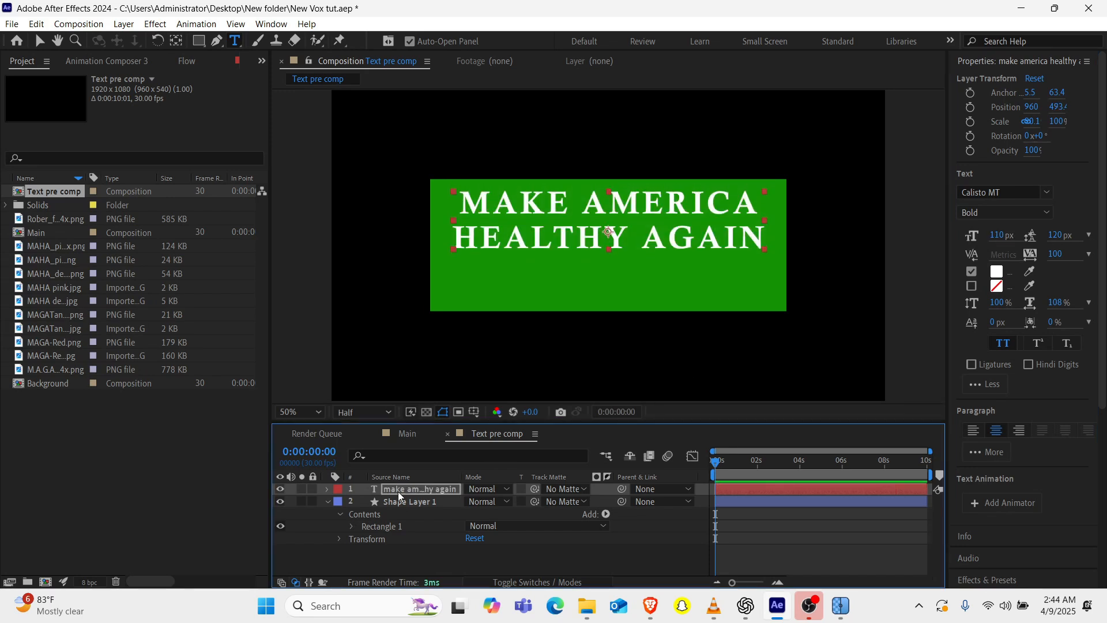
key("Down")
key("Down")
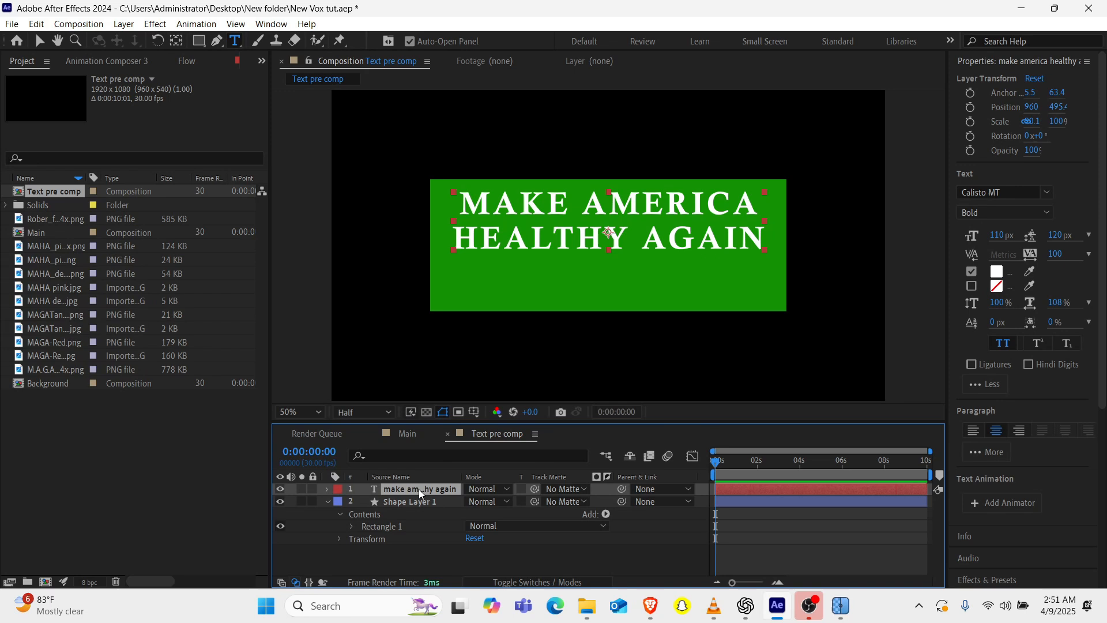
Add a 56 px text layer reading "robert f. kennedy jr" and move it beneath the heading to about 918, 642.
key("ctrl+v")
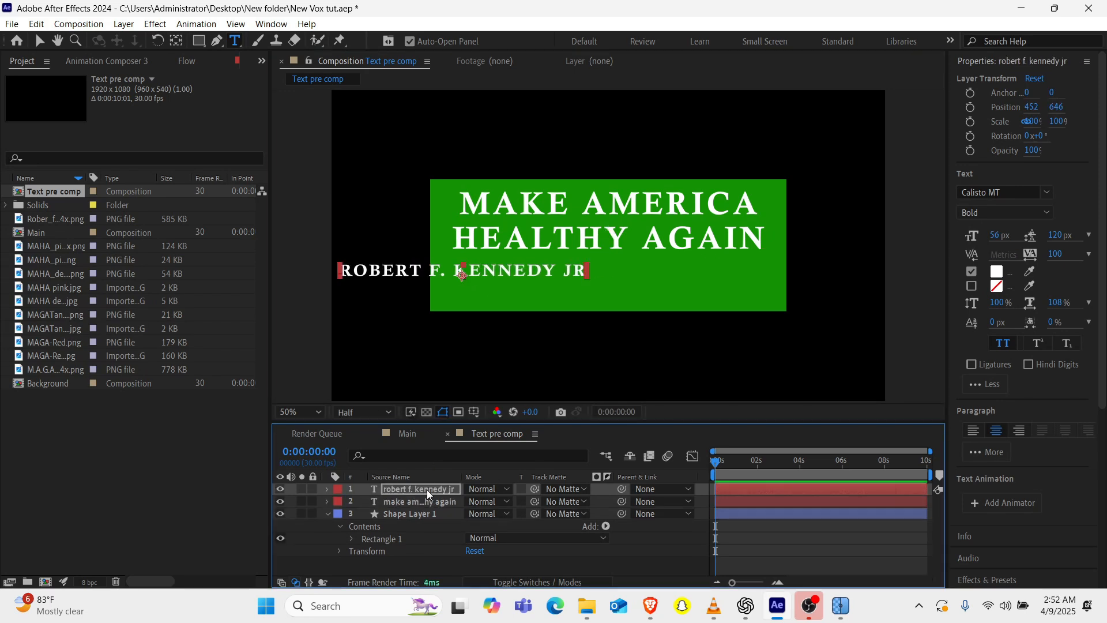
key("shift+Right")
key("shift+Right")
key("shift+Right")
key("shift+Right")
key("shift+Right")
key("shift+Right")
key("shift+Right")
key("shift+Right")
key("shift+Right")
key("shift+Right")
key("shift+Right")
key("shift+Right")
key("shift+Right")
key("shift+Right")
key("shift+Right")
key("shift+Right")
key("shift+Right")
key("shift+Right")
key("shift+Right")
key("shift+Right")
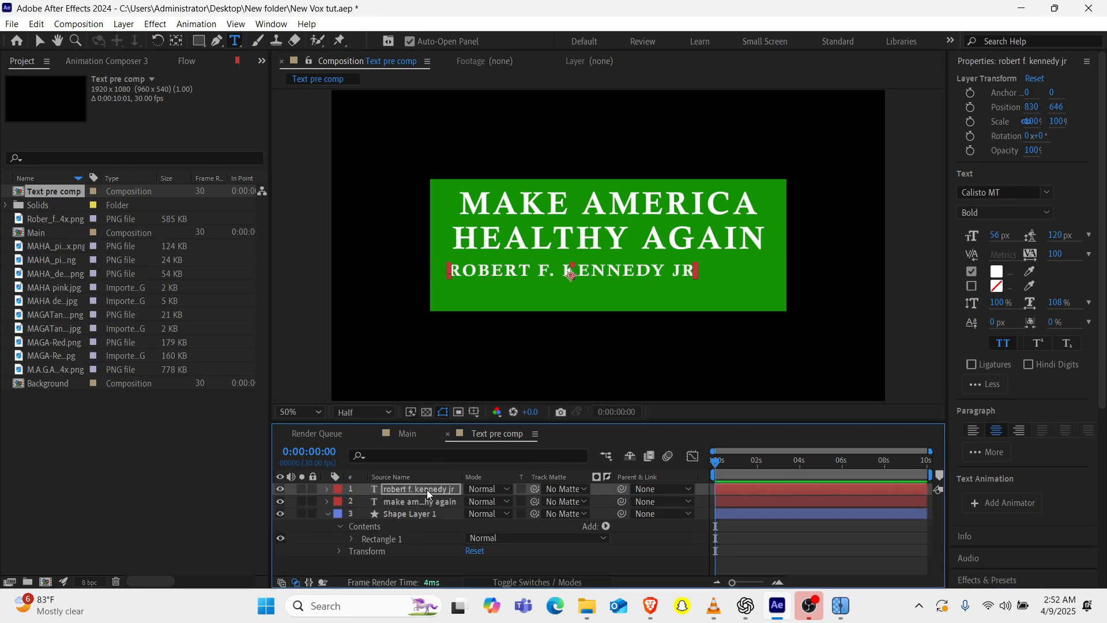
key("Right")
key("Right")
key("Right")
key("Up")
key("Up")
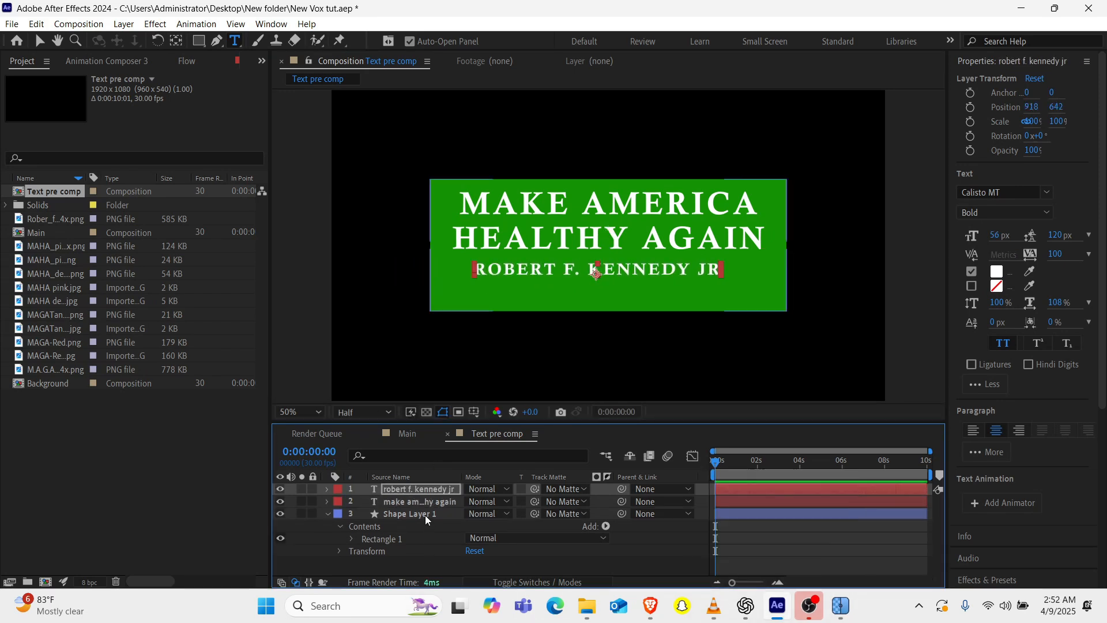
Change the rectangle's fill to the darker green 19760D.
double_click(426, 514)
left_click(565, 40)
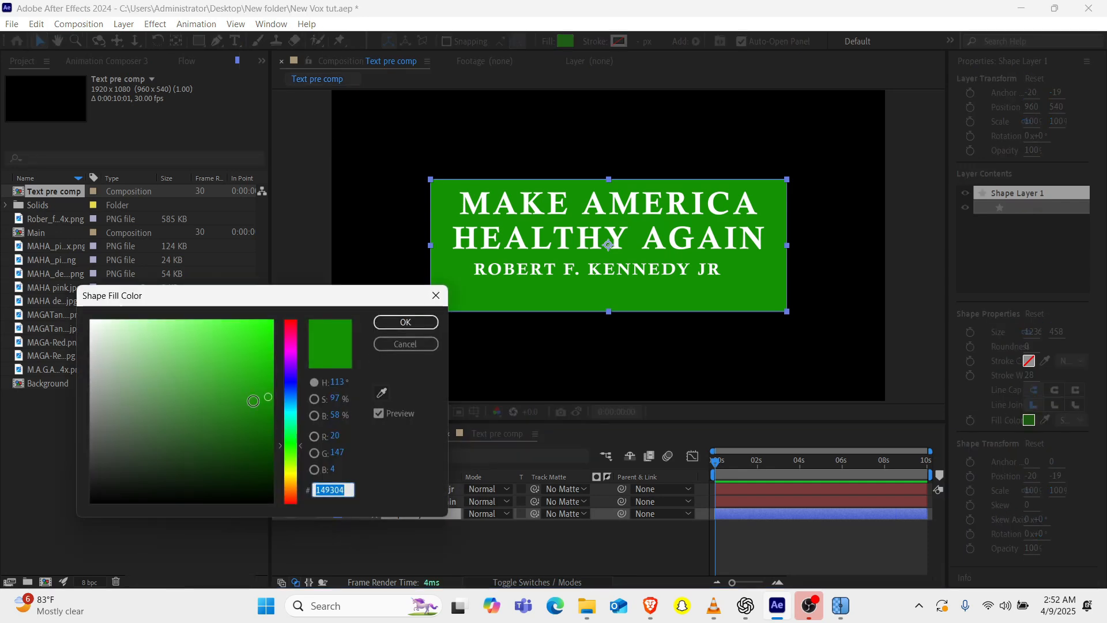
left_click_drag(253, 402, 252, 418)
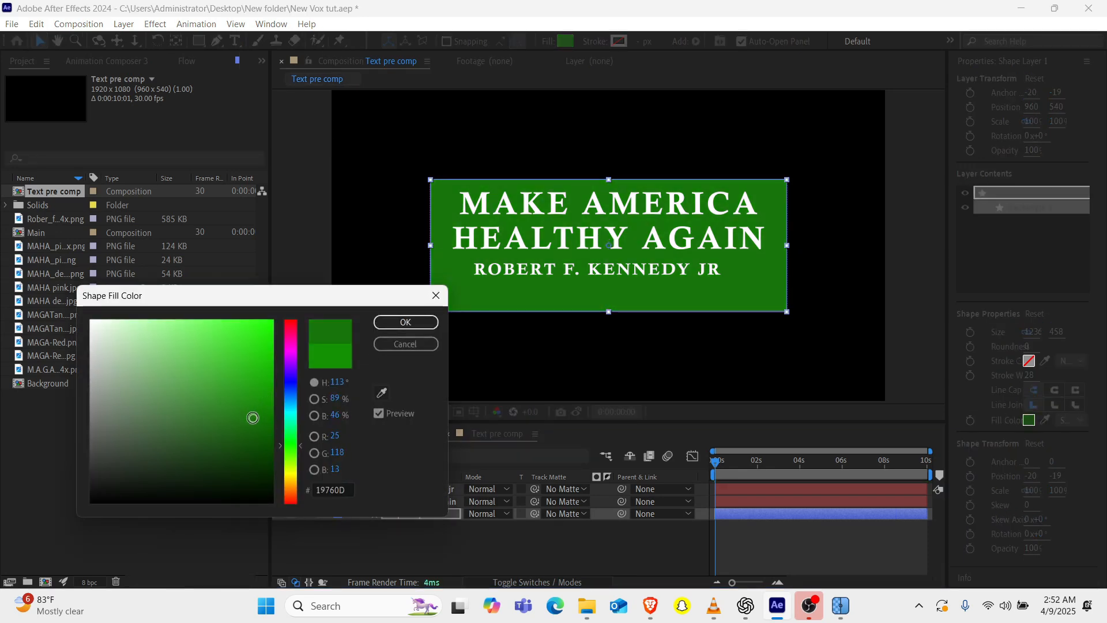
left_click(406, 322)
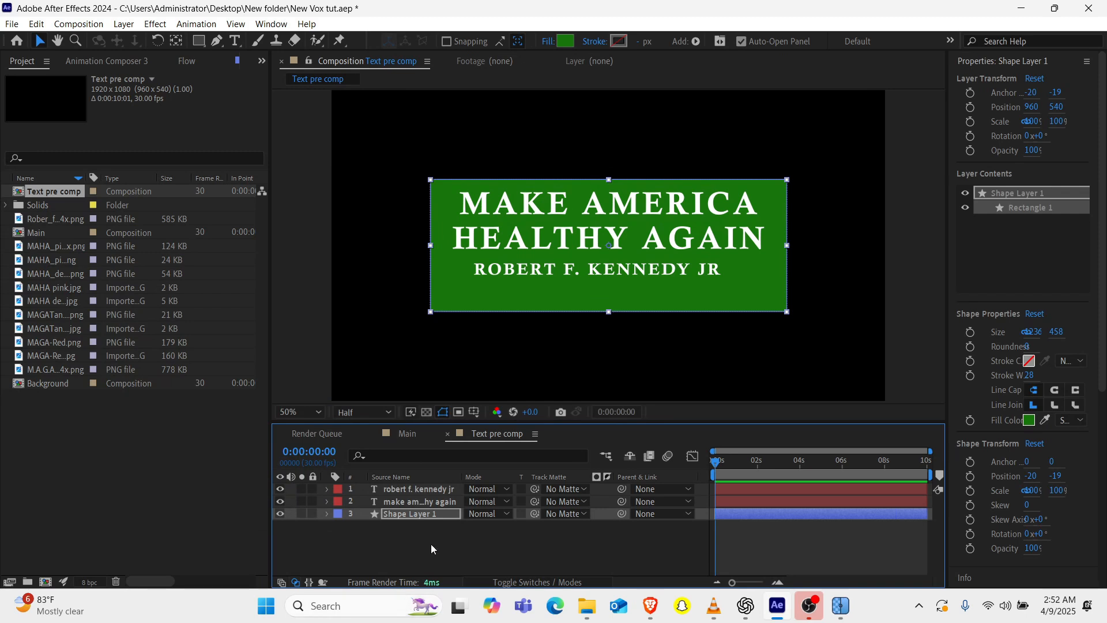
left_click(434, 548)
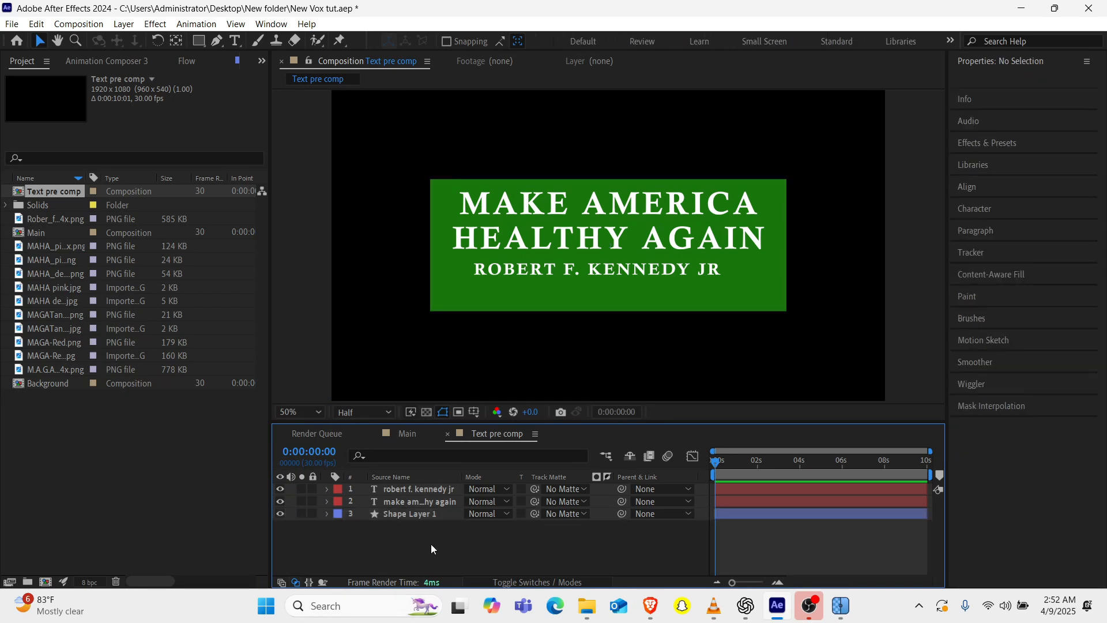
Centre the "robert f. kennedy jr" text horizontally in the composition.
left_click(604, 277)
scroll(1001, 395, "down", 5)
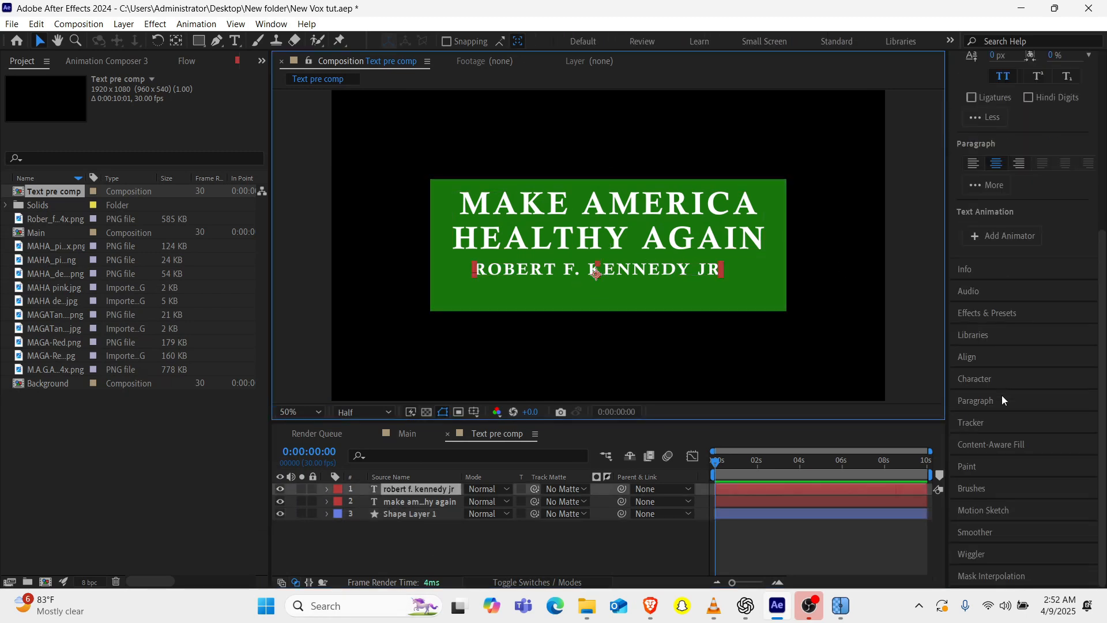
left_click(1001, 356)
left_click(988, 211)
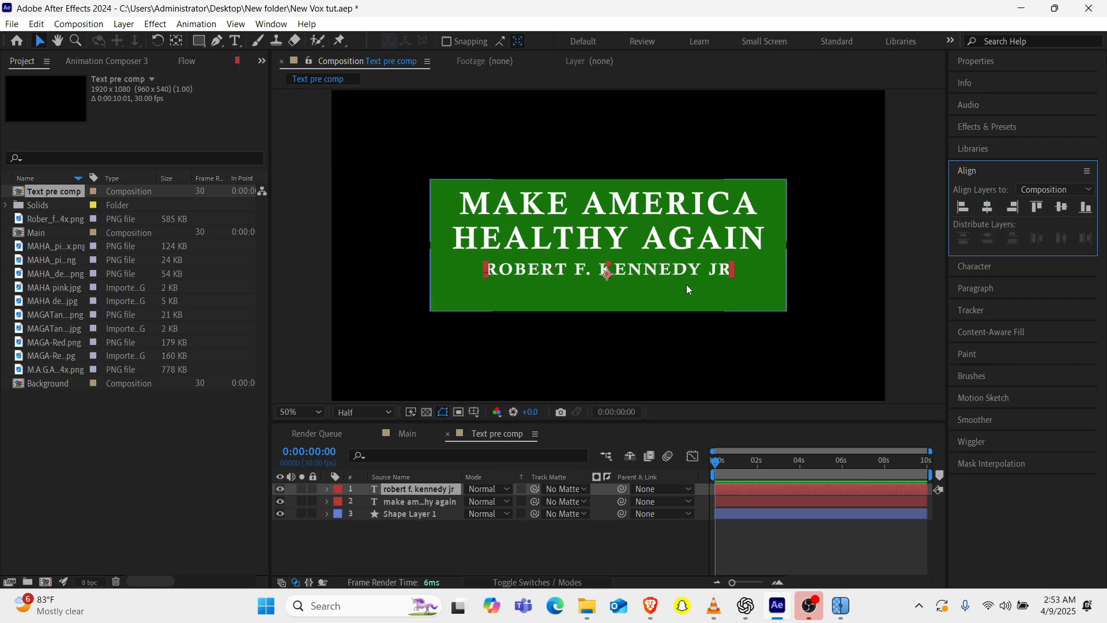
Add Text pre comp to the Main composition, scale it to 39% and place it beside the portrait.
left_click(418, 431)
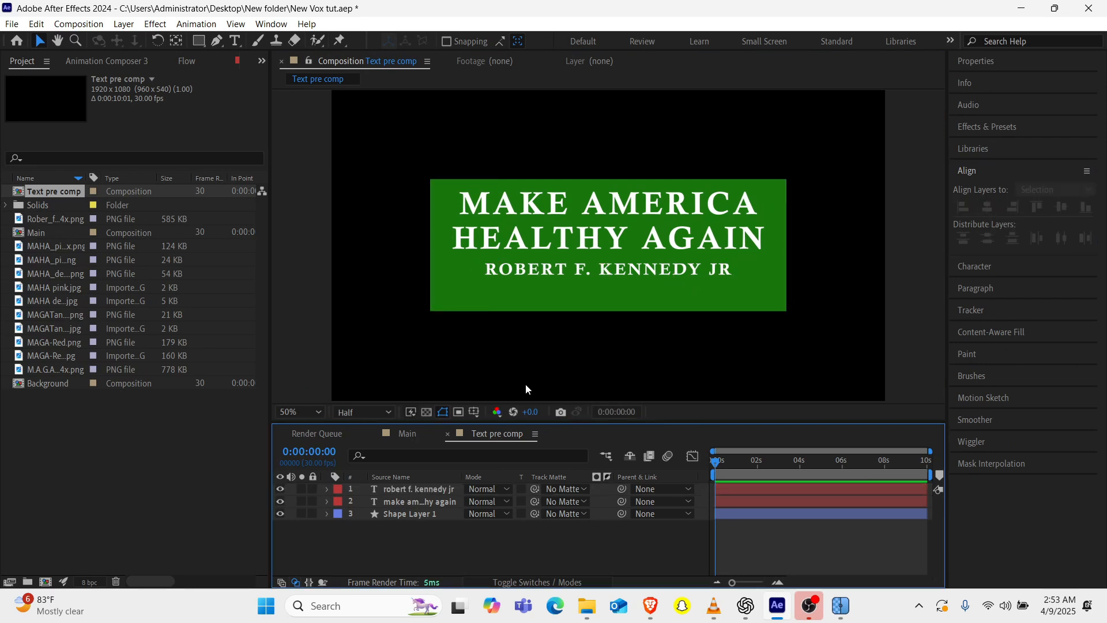
left_click(407, 434)
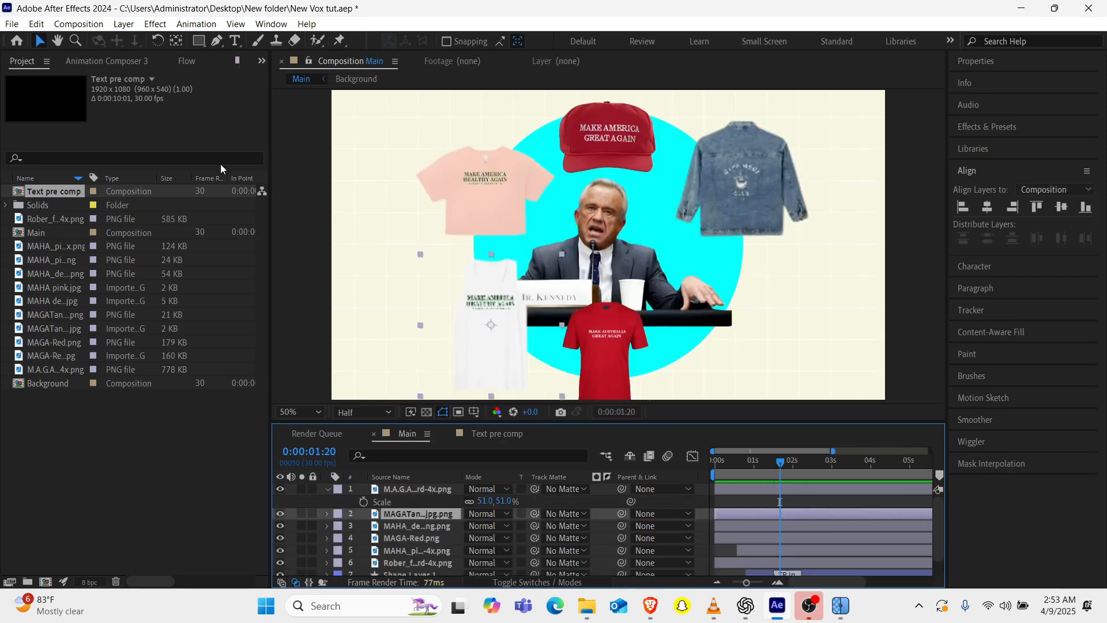
left_click_drag(68, 196, 520, 254)
key("s")
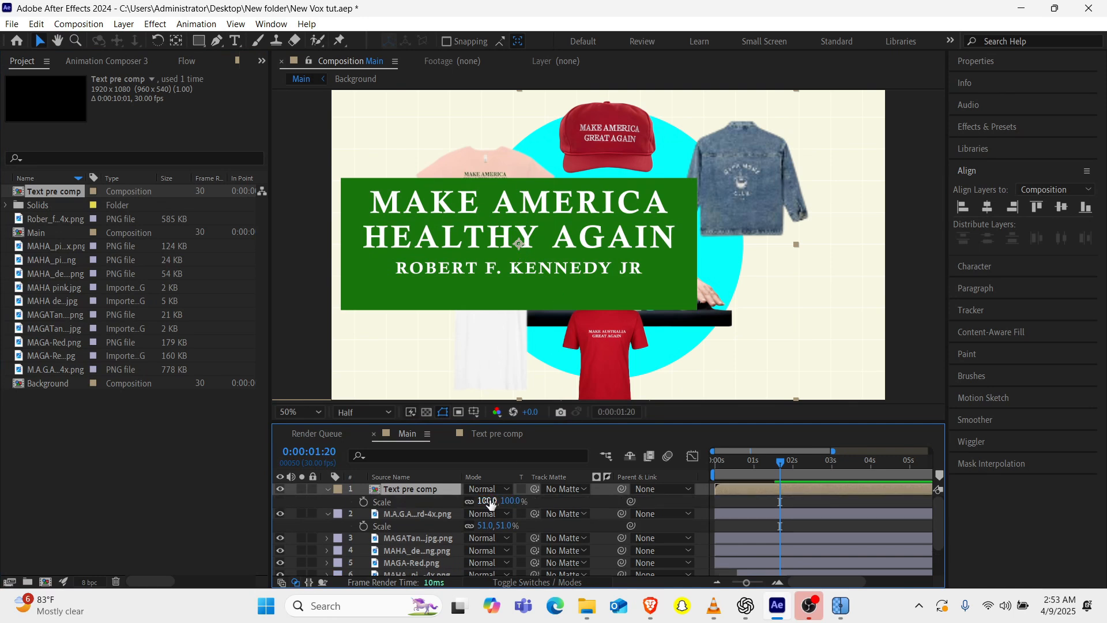
mouse_move(490, 503)
left_mouse_down()
mouse_move(446, 503)
mouse_move(497, 499)
left_mouse_up()
left_click_drag(537, 232, 502, 238)
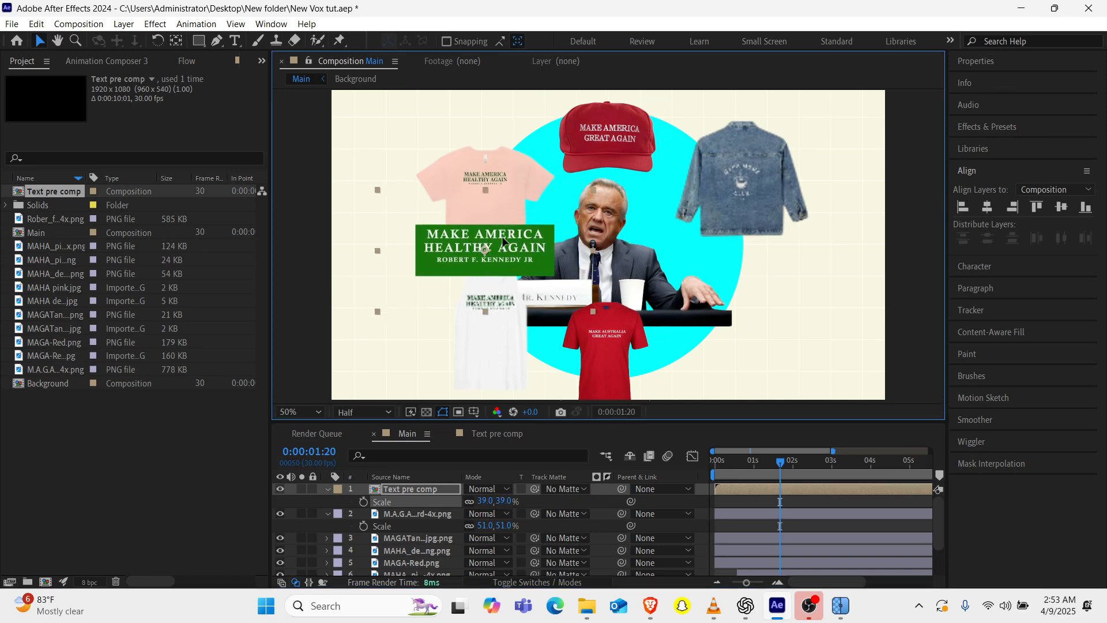
Move the green text card further left between the pink shirt and the white tank top and set its scale to 33%.
left_click_drag(480, 273, 455, 268)
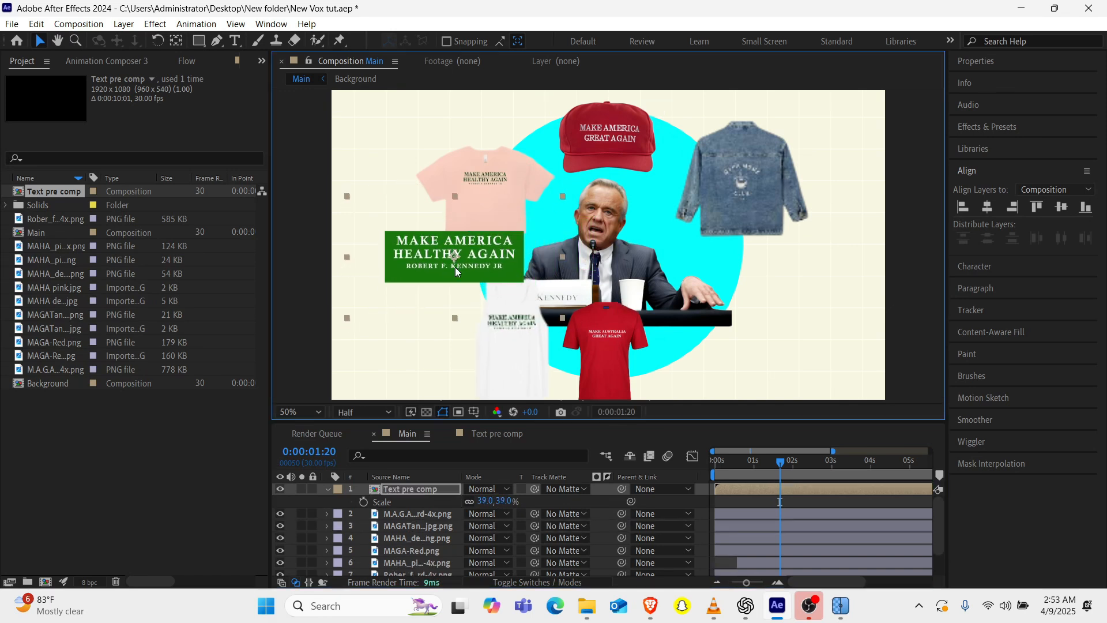
left_click(482, 501)
type("30")
key("Return")
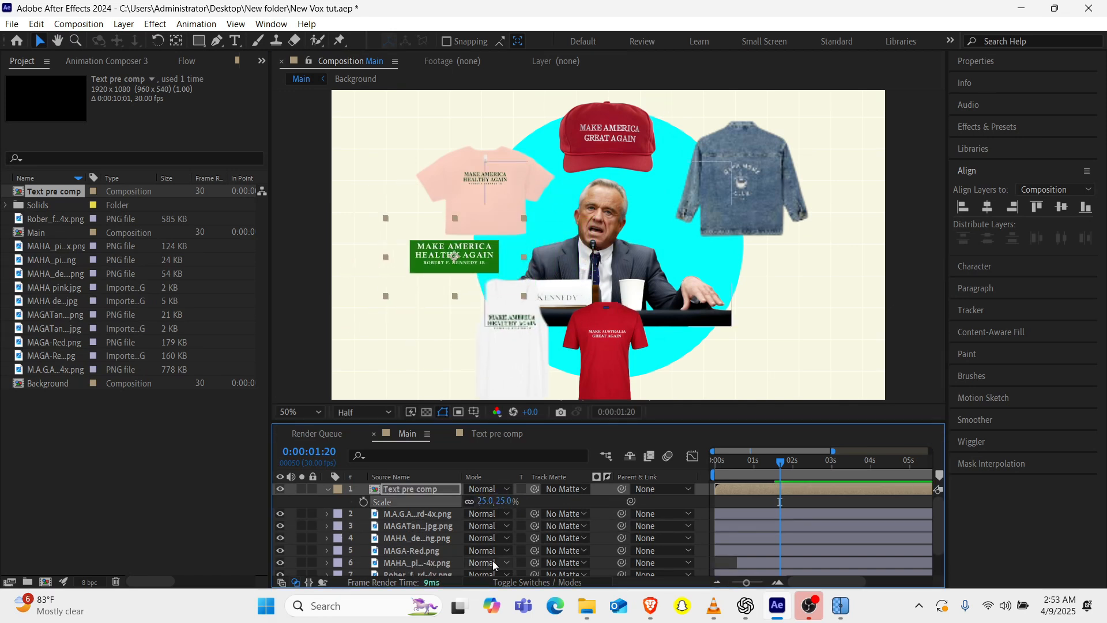
left_click(484, 502)
type("33")
key("Return")
Duplicate Text pre comp in the project and open the text composition for editing.
left_click(43, 192)
key("ctrl+d")
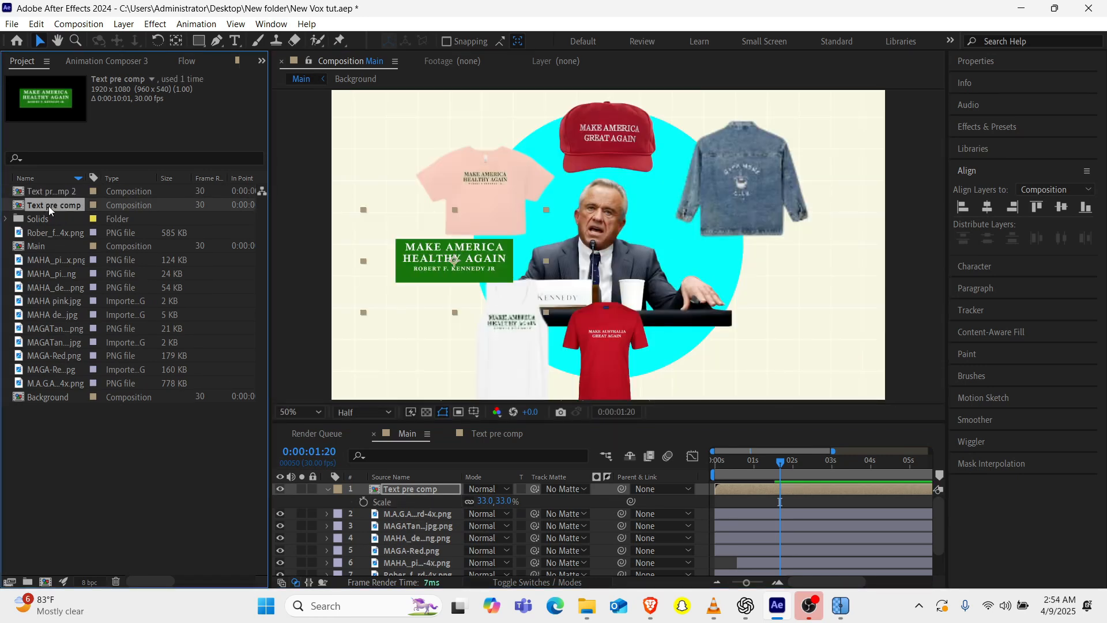
double_click(48, 206)
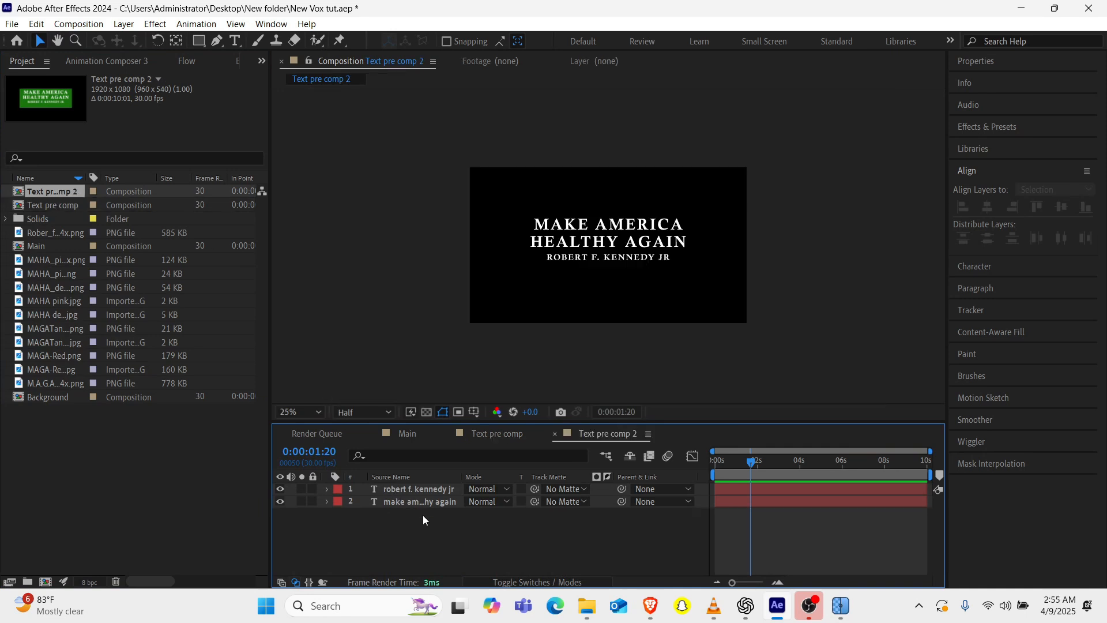
Create a 1920 × 1080 solid named BG in colour 19760D and place it beneath the text layers of Text pre comp 2.
key("ctrl+y")
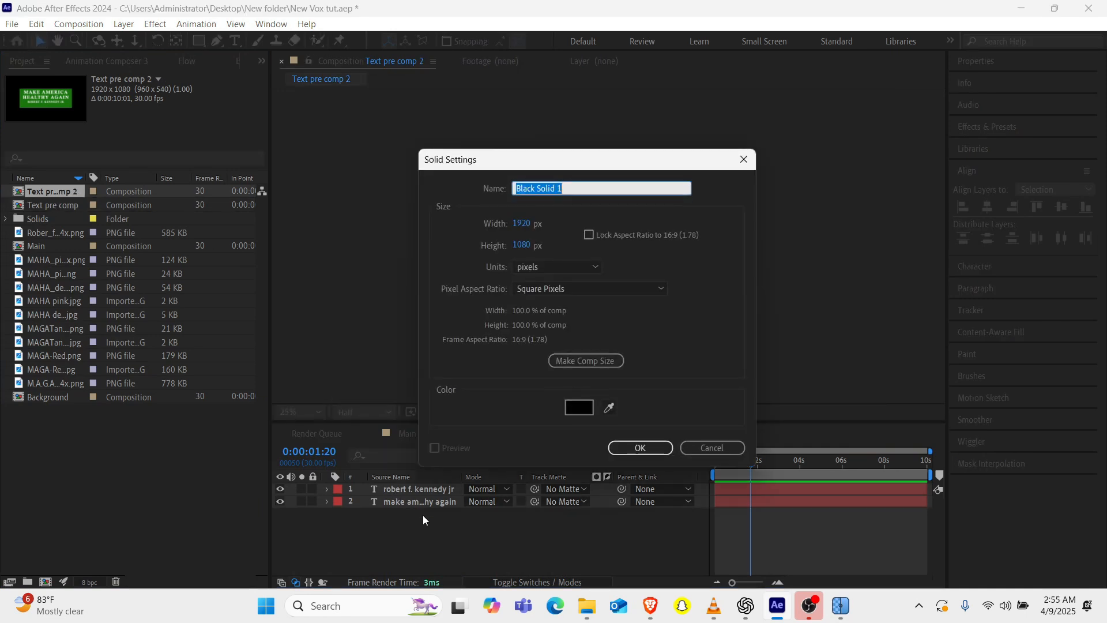
type("BGF")
left_click(579, 408)
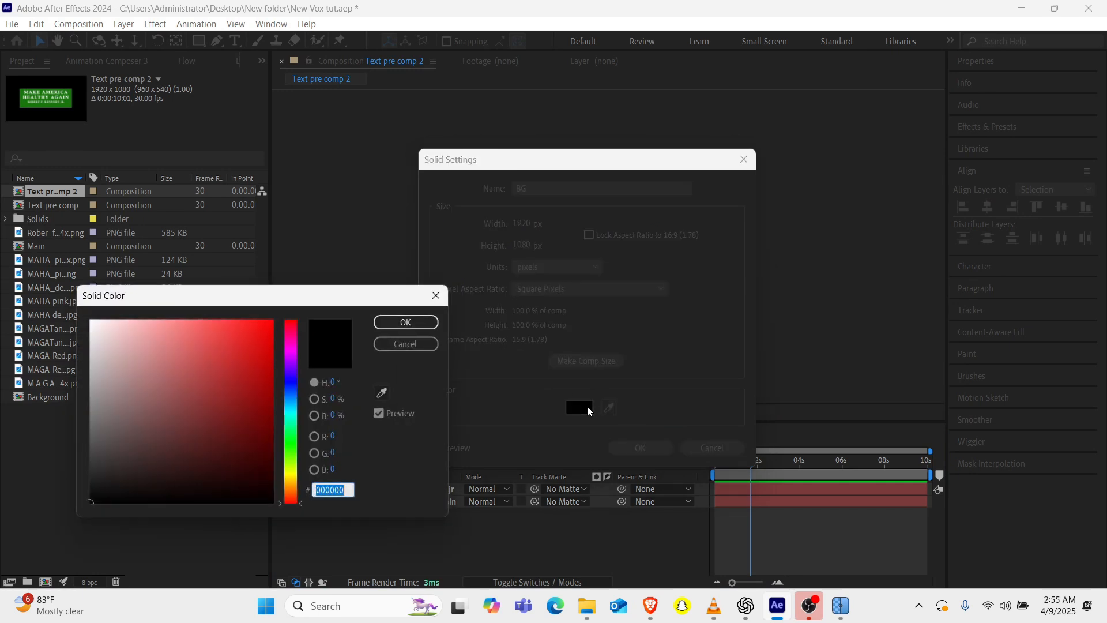
type("19760D")
key("Return")
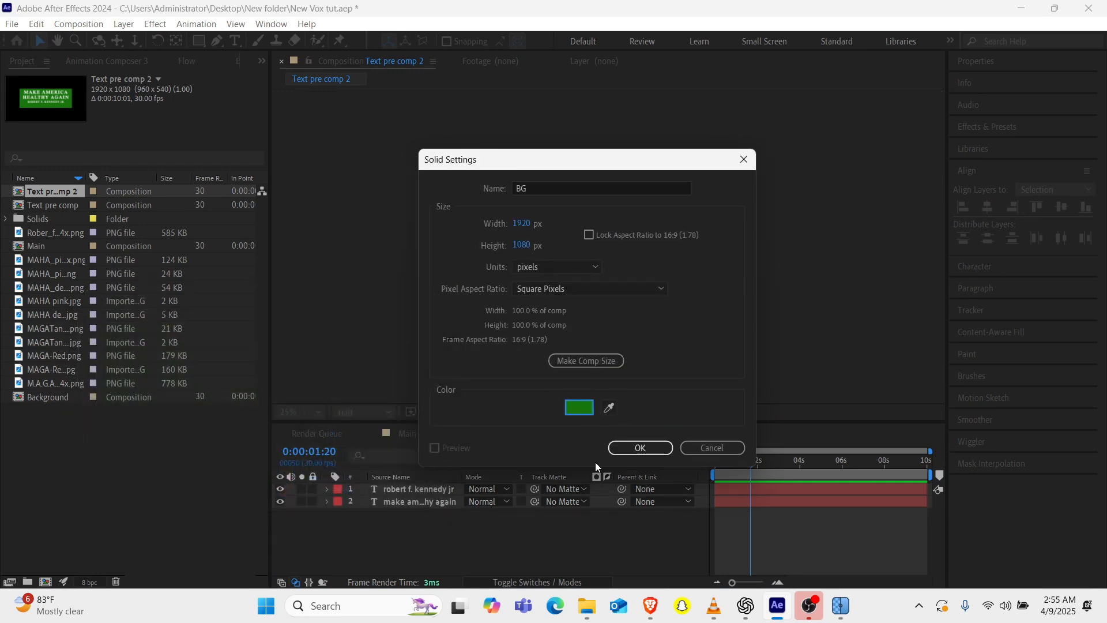
left_click(640, 448)
left_click_drag(401, 493, 392, 531)
Add a text layer reading "mahanow.org" below the name at about 668, 868.
key("ctrl+t")
left_click(566, 292)
type("mahanow")
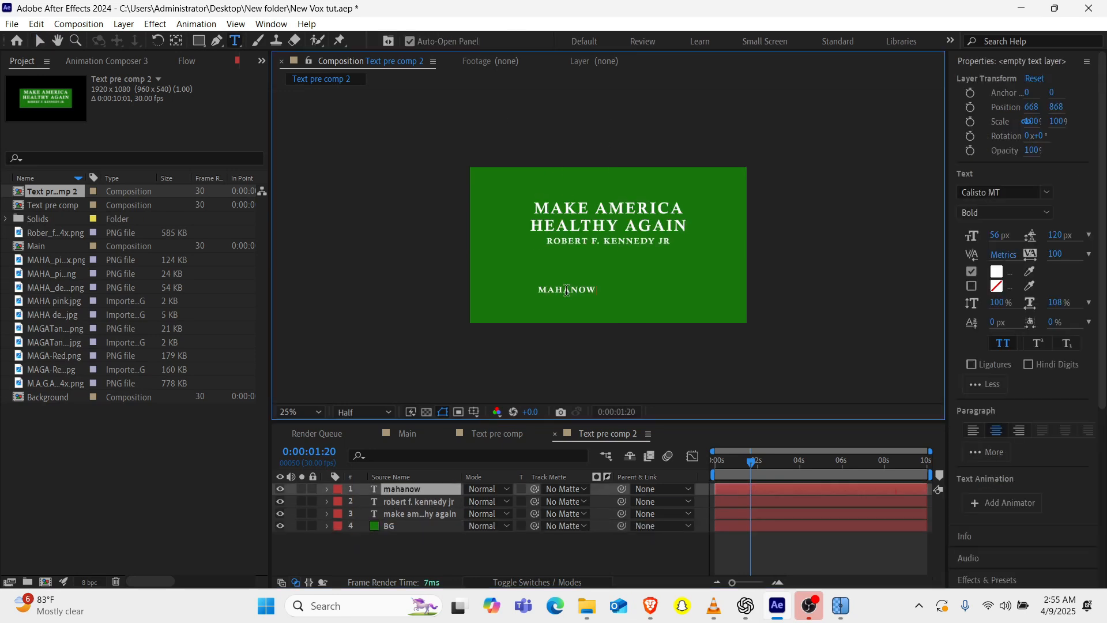
type(".org")
Centre the "mahanow.org" text's anchor point and align the text horizontally to the composition's centre.
left_click(410, 490)
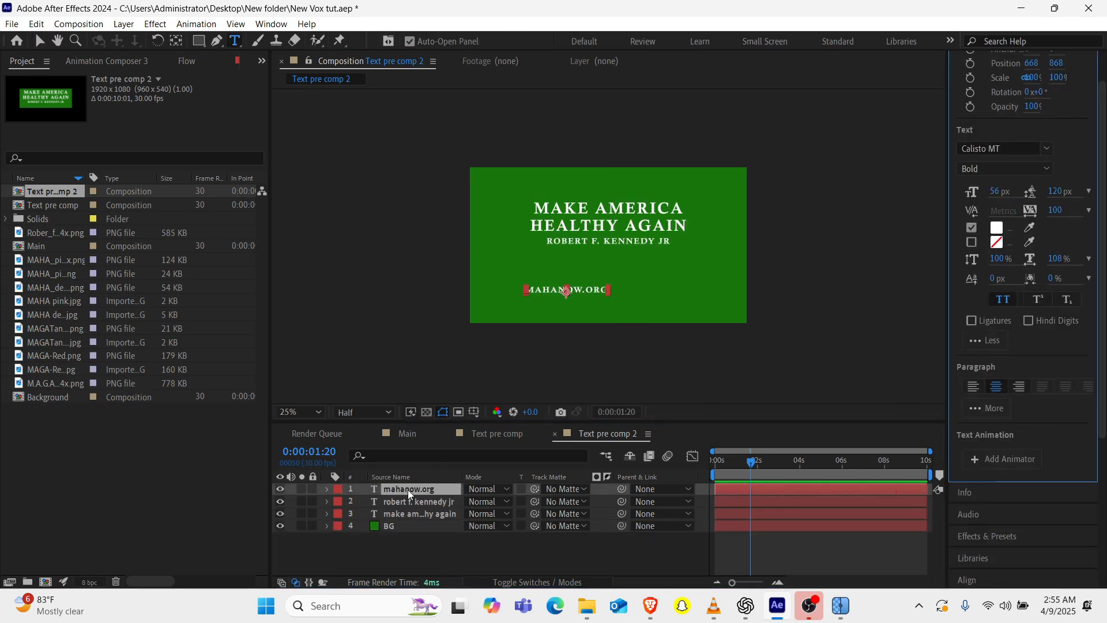
left_click(179, 41)
scroll(1018, 305, "down", 4)
left_click(979, 354)
left_click(987, 207)
left_click(479, 551)
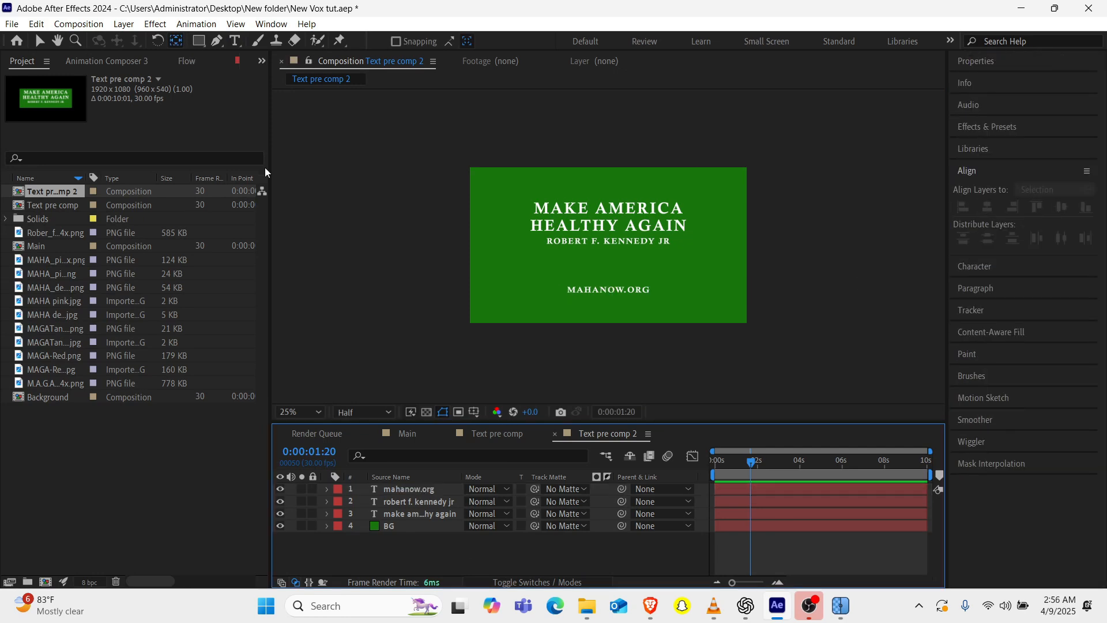
left_click(431, 404)
left_click(39, 40)
left_click(426, 411)
left_click(474, 414)
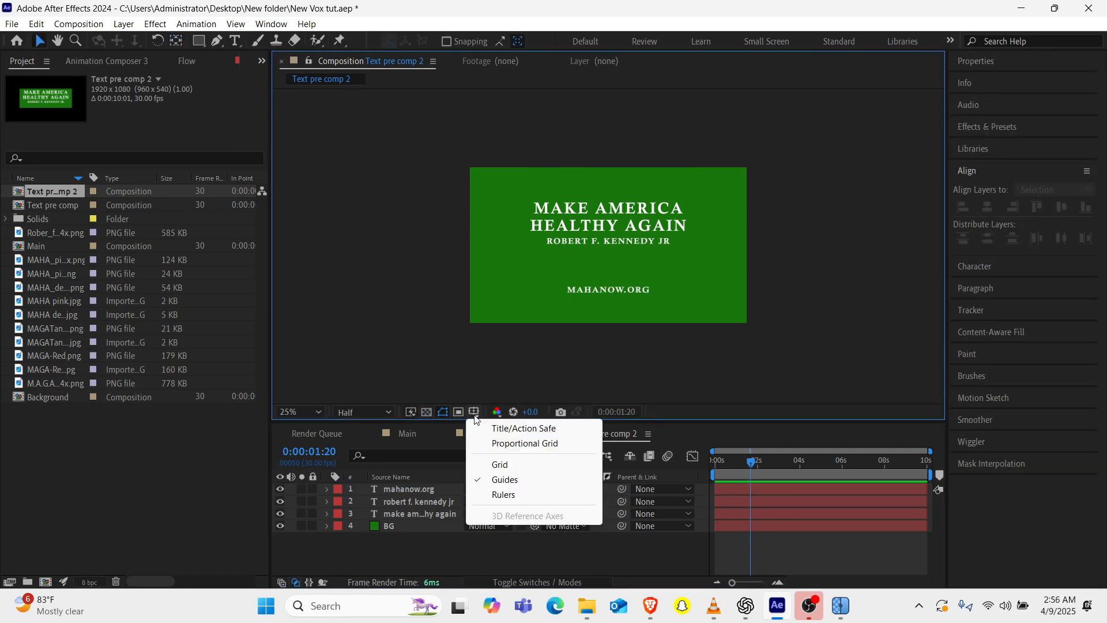
left_click(459, 413)
Nudge the "robert f. kennedy jr" and "mahanow.org" texts slightly upward on the green background.
left_click(423, 488)
left_click(411, 513, "shift")
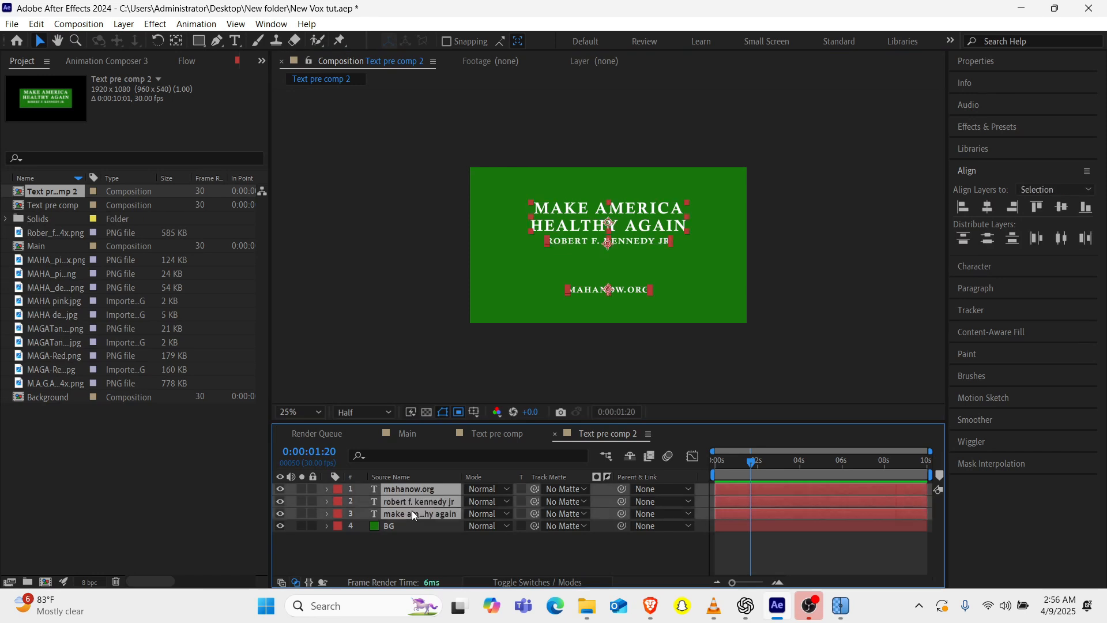
left_click(412, 551)
left_click_drag(411, 489, 412, 503)
key("ctrl+z")
left_click(410, 503, "shift")
key("Up")
key("Up")
key("Up")
Move the "make america healthy again" heading up to widen the gap above the name.
left_click(413, 513)
key("shift+Up")
key("shift+Up")
key("shift+Up")
key("shift+Up")
key("shift+Up")
key("shift+Up")
key("shift+Up")
key("shift+Up")
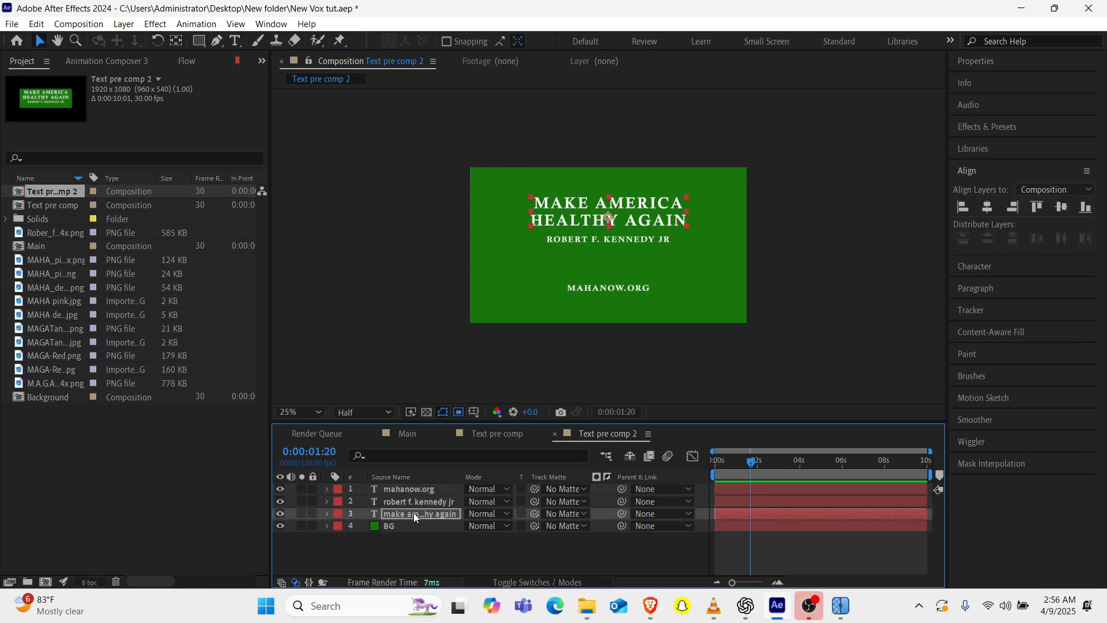
Crop the "Text pre comp 2" composition to a region of interest of about 1612 × 796 px drawn around the texts.
key("F2")
key("q")
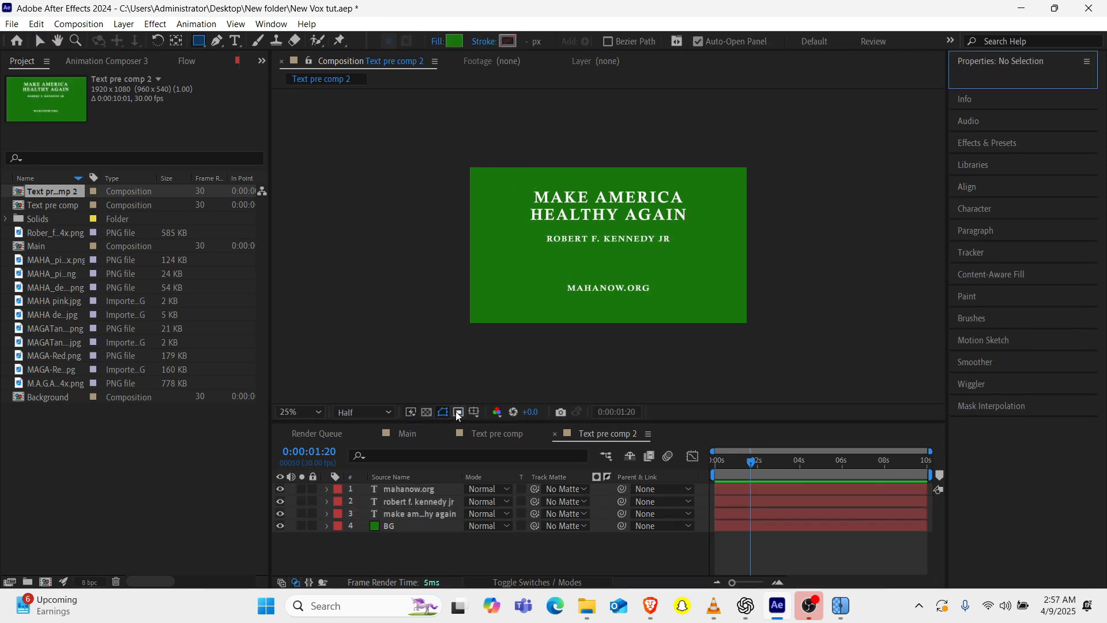
left_click(458, 413)
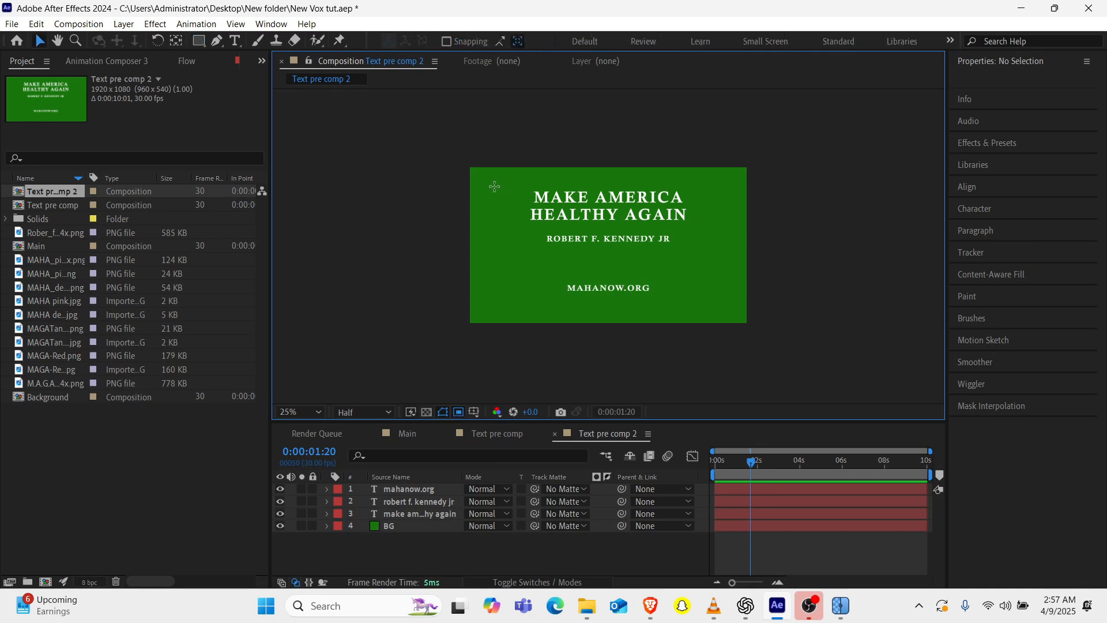
left_click_drag(495, 186, 727, 301)
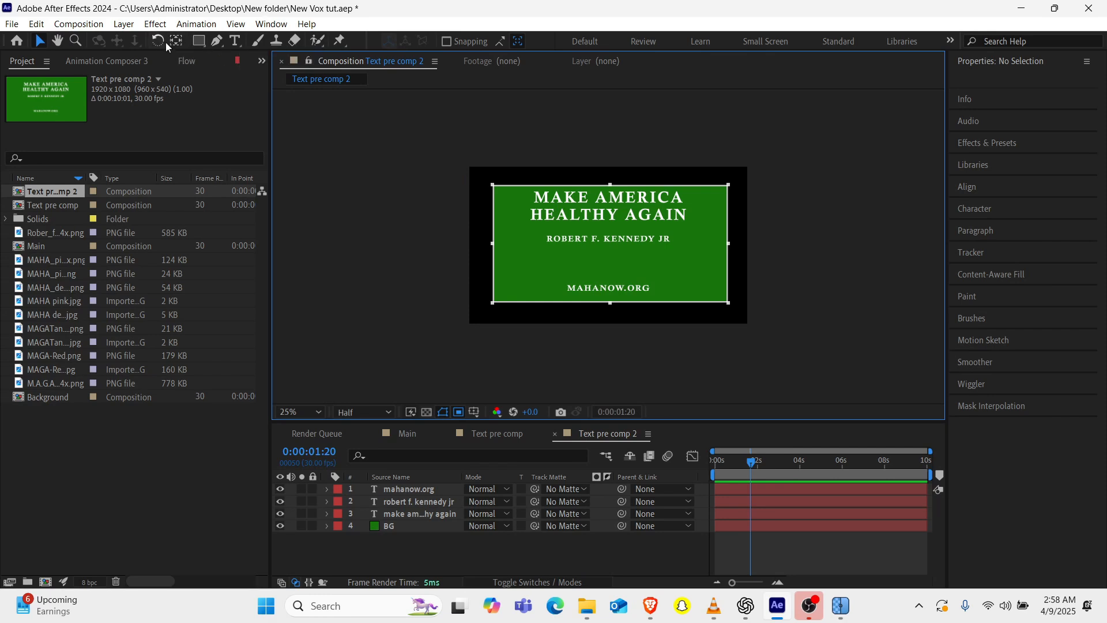
left_click(78, 24)
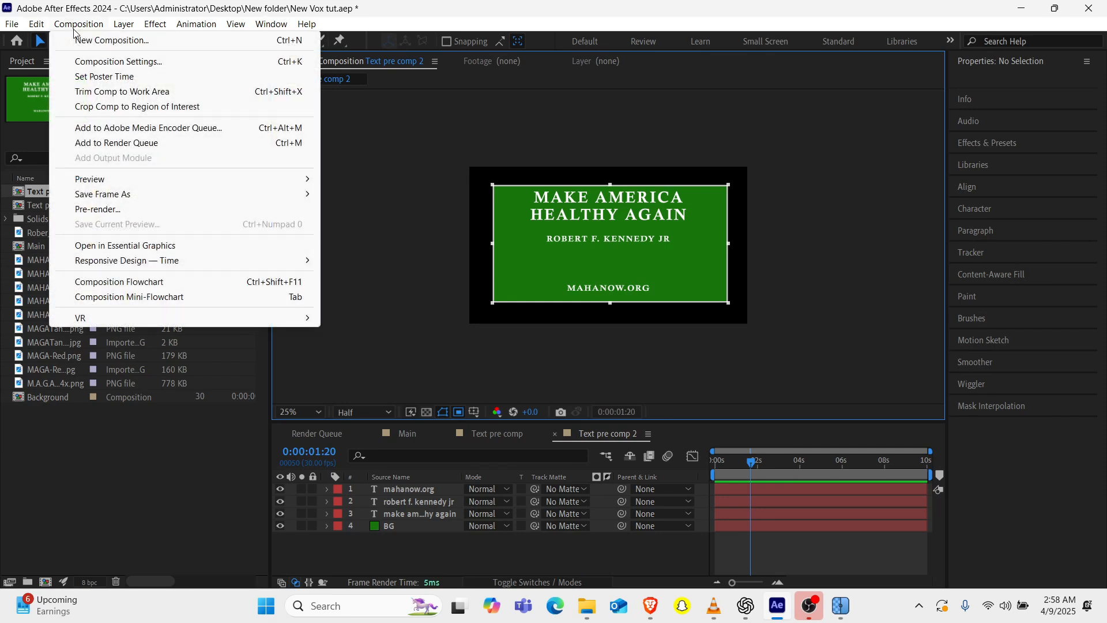
left_click(120, 110)
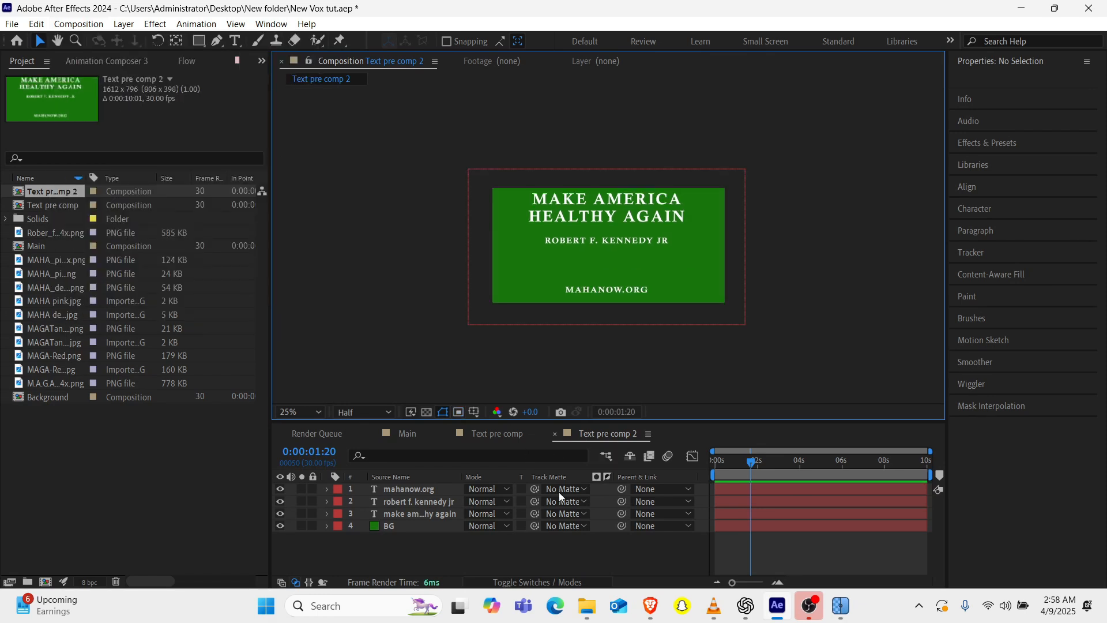
Align the "mahanow.org" and "robert f. kennedy jr" texts horizontally to the centre of the cropped composition.
left_click(411, 490)
left_click(981, 361)
left_click(988, 208)
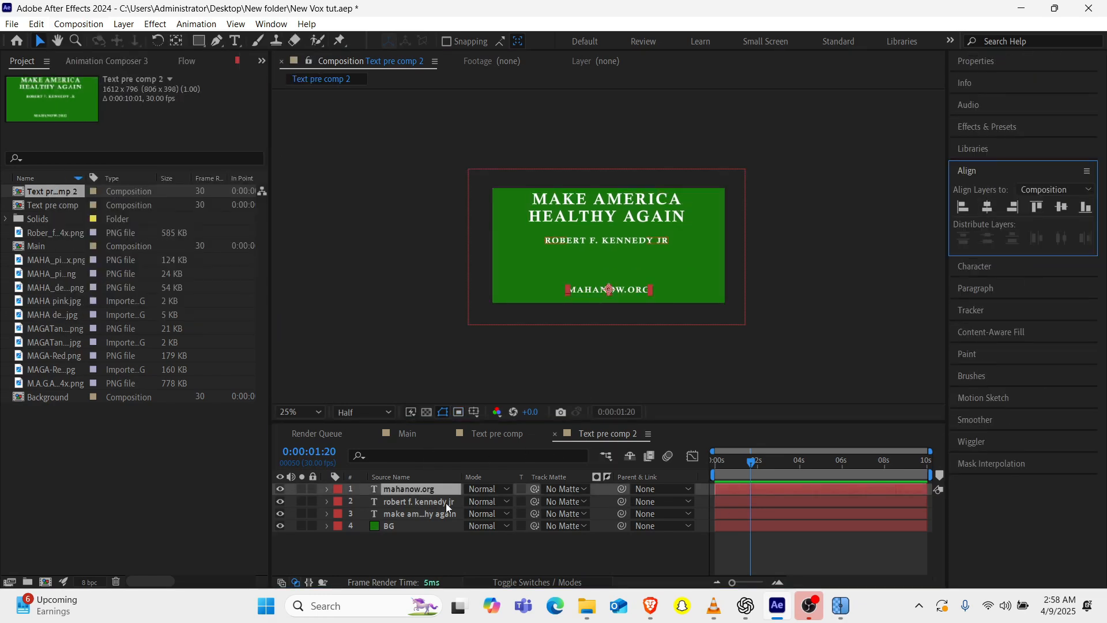
left_click(444, 502)
left_click(987, 208)
left_click(443, 514)
In the Main composition, scale the Text pre comp 2 card to 35% and position it below the denim jacket.
left_click(407, 433)
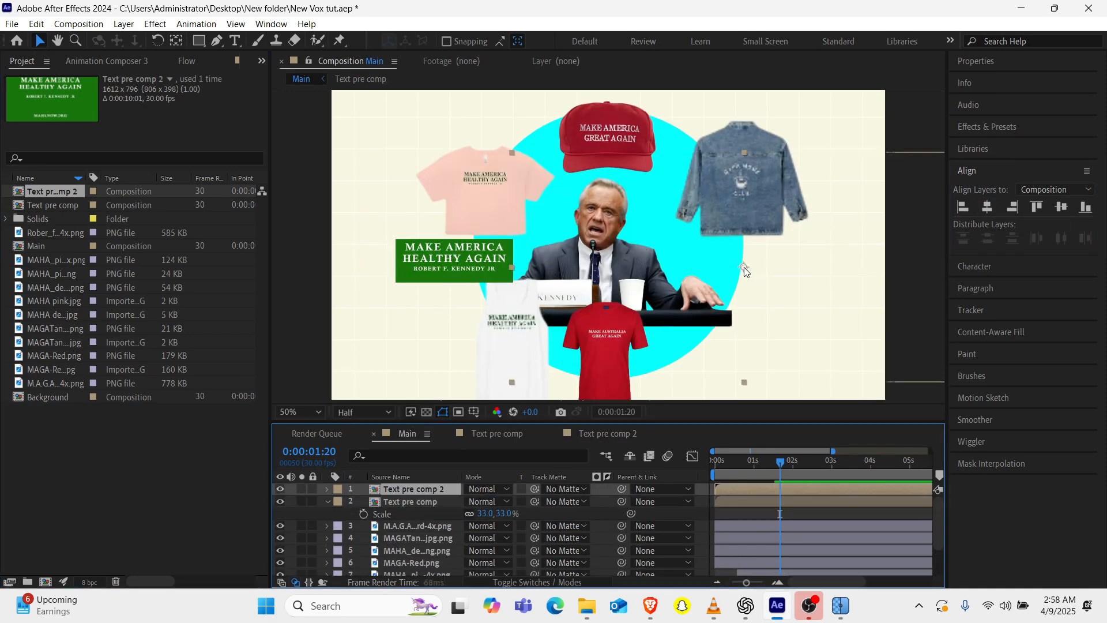
left_click_drag(756, 315, 753, 305)
left_click_drag(495, 501, 498, 501)
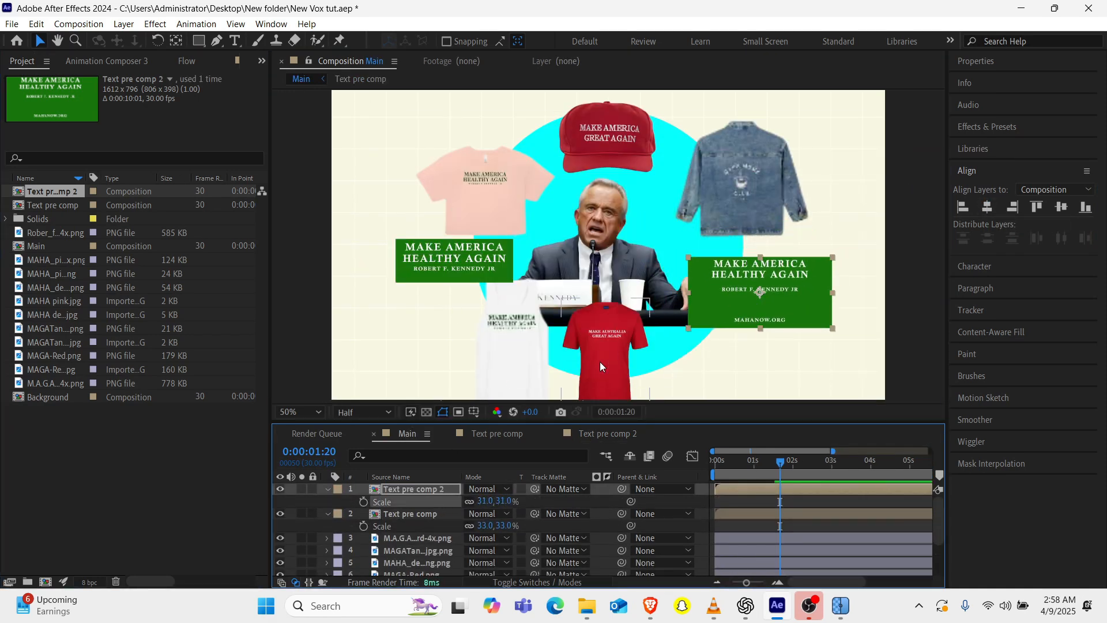
left_click_drag(749, 298, 756, 294)
left_click_drag(494, 501, 496, 501)
left_click_drag(755, 299, 761, 296)
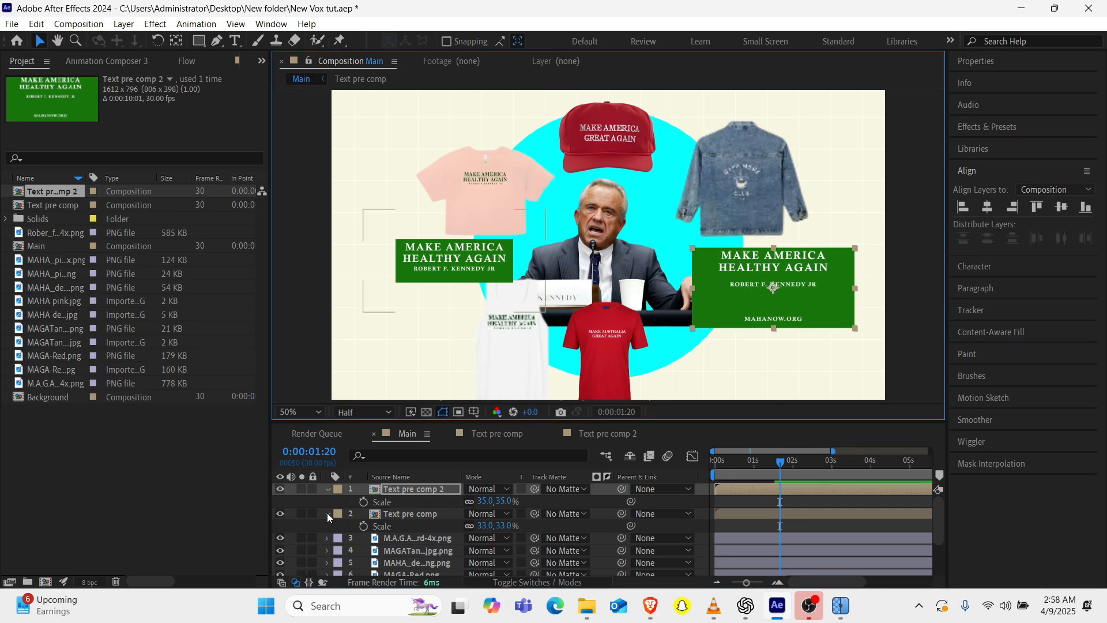
Move the Text pre comp 2 layer directly beneath the portrait layer and nudge the card slightly to the right.
left_click(328, 514)
left_click(327, 489)
left_click_drag(424, 489, 411, 551)
scroll(420, 531, "down", 2)
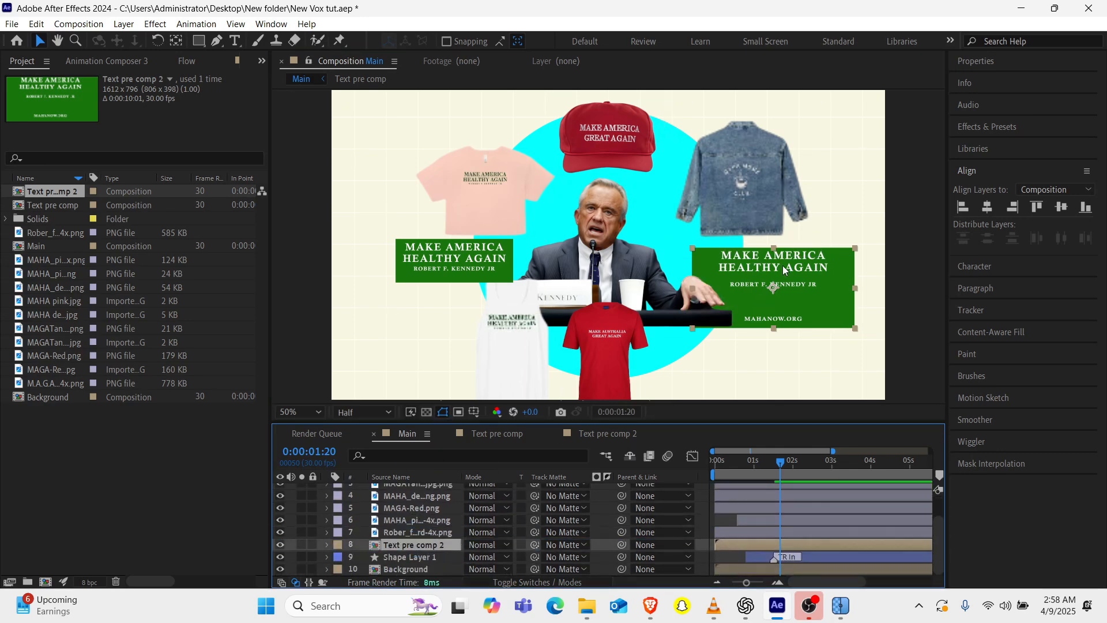
left_click_drag(783, 265, 787, 265)
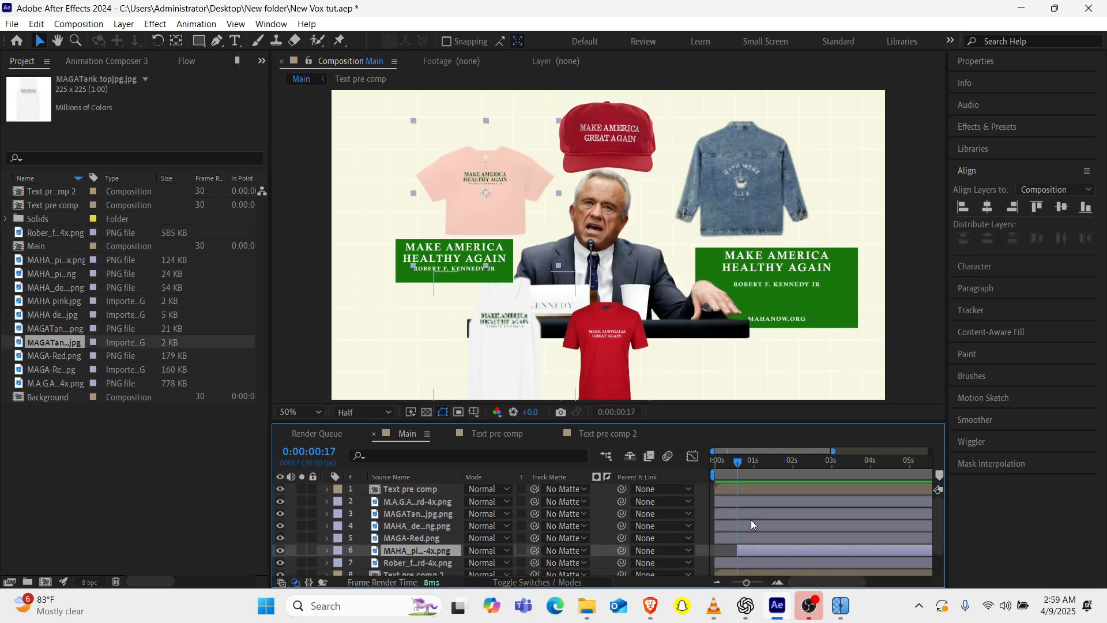
Set the two text pre comps and the merchandise image layers to start at 0:00:00:17.
left_click(739, 487)
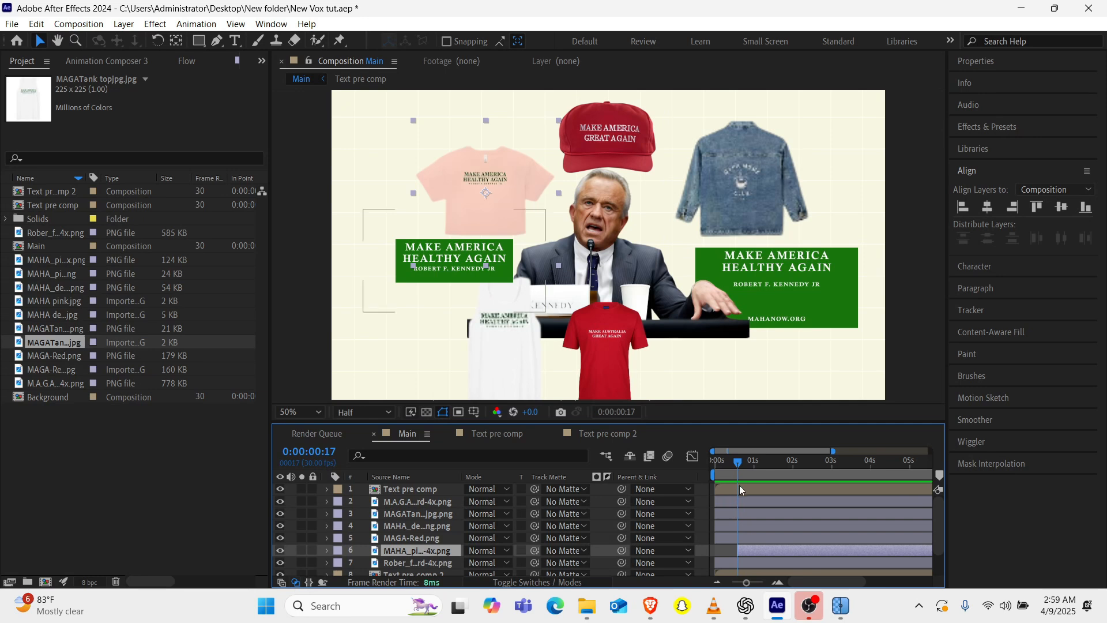
left_click(736, 538, "shift")
key("bracketleft")
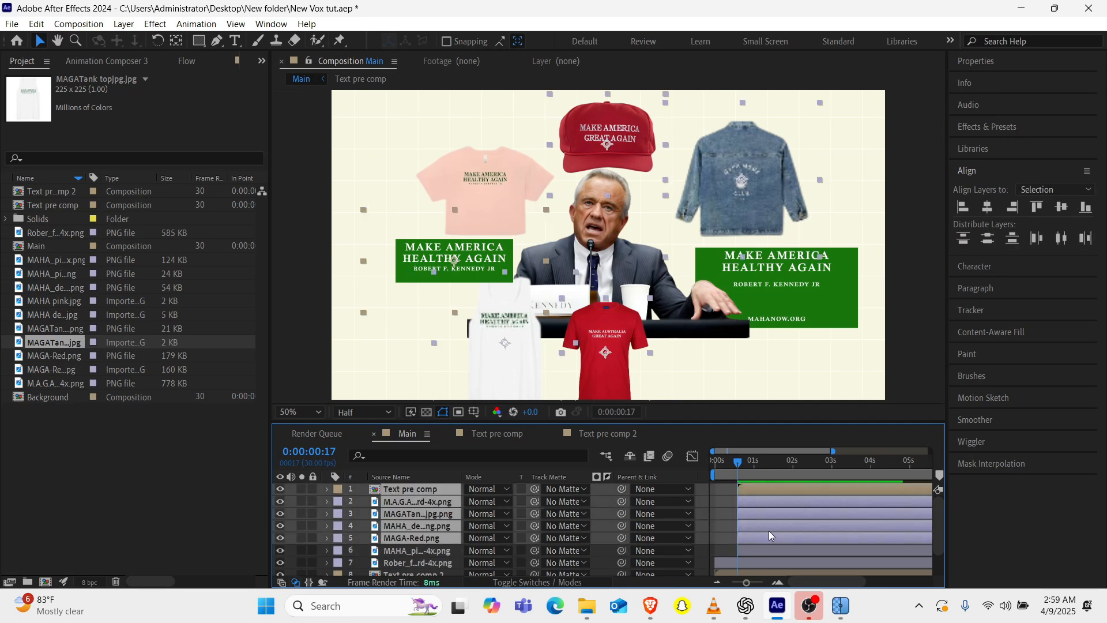
scroll(769, 536, "down", 2)
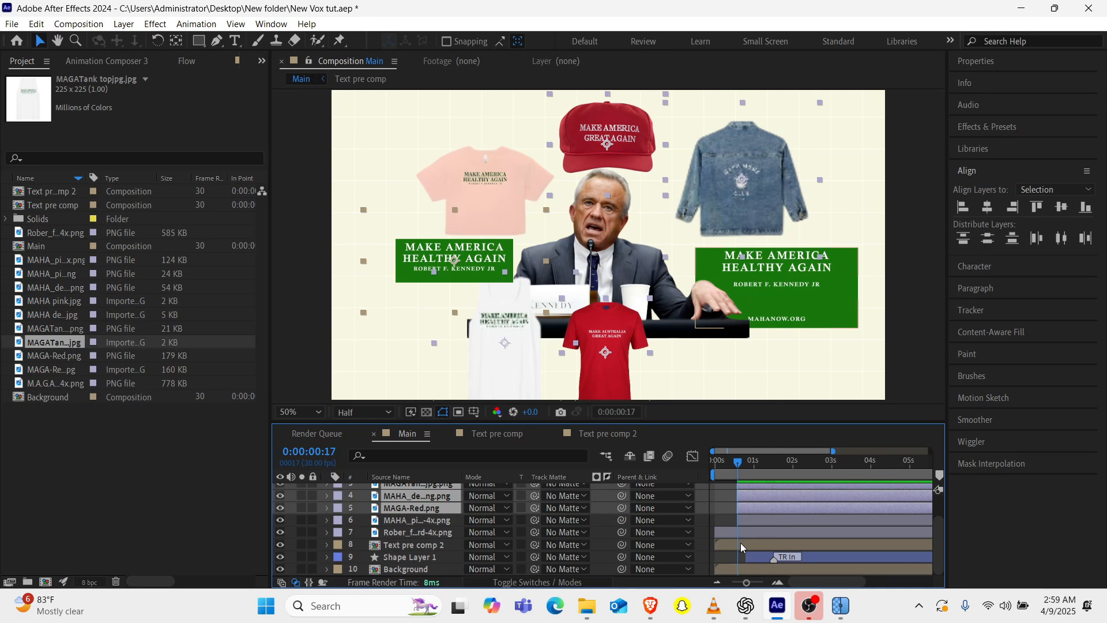
left_click(740, 547)
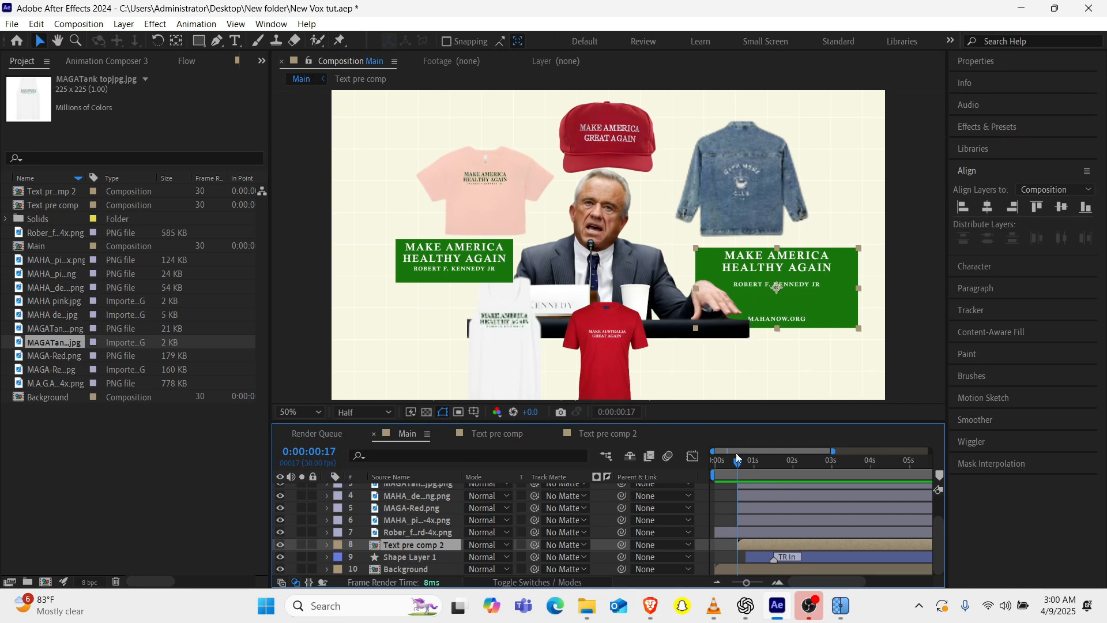
Add position keyframes at 0:00:00:24 to the merchandise images, the Text pre comp card and the portrait layer.
mouse_move(738, 465)
left_mouse_down()
mouse_move(766, 461)
mouse_move(731, 463)
mouse_move(747, 464)
left_mouse_up()
left_click(442, 524)
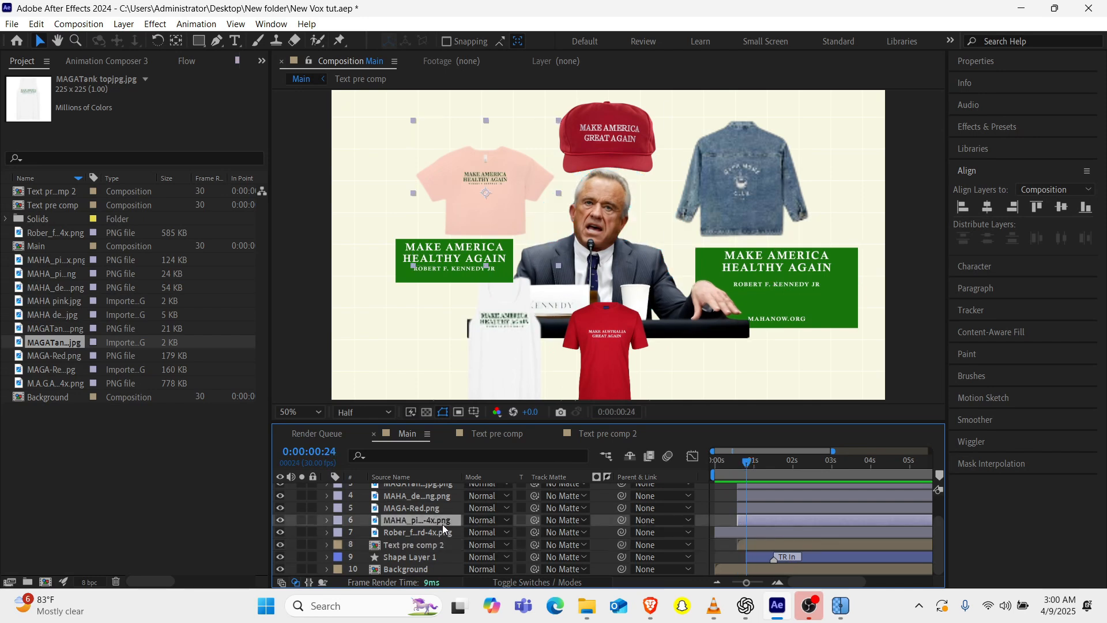
left_click(441, 528)
scroll(441, 528, "up", 2)
left_click(424, 492)
key("ctrl+a")
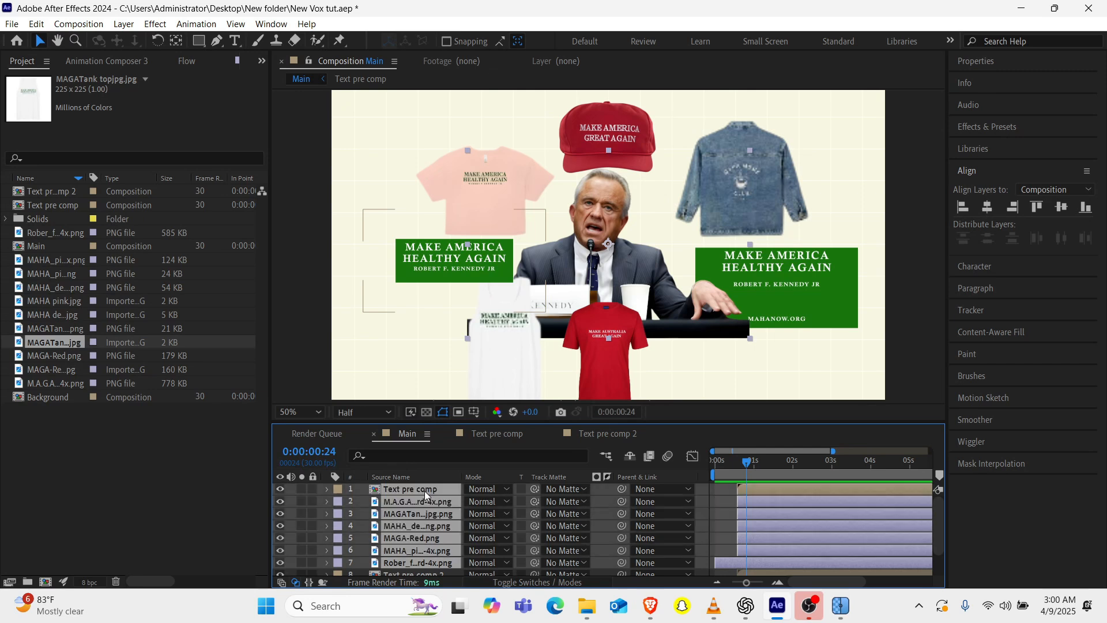
key("p")
scroll(425, 490, "down", 3)
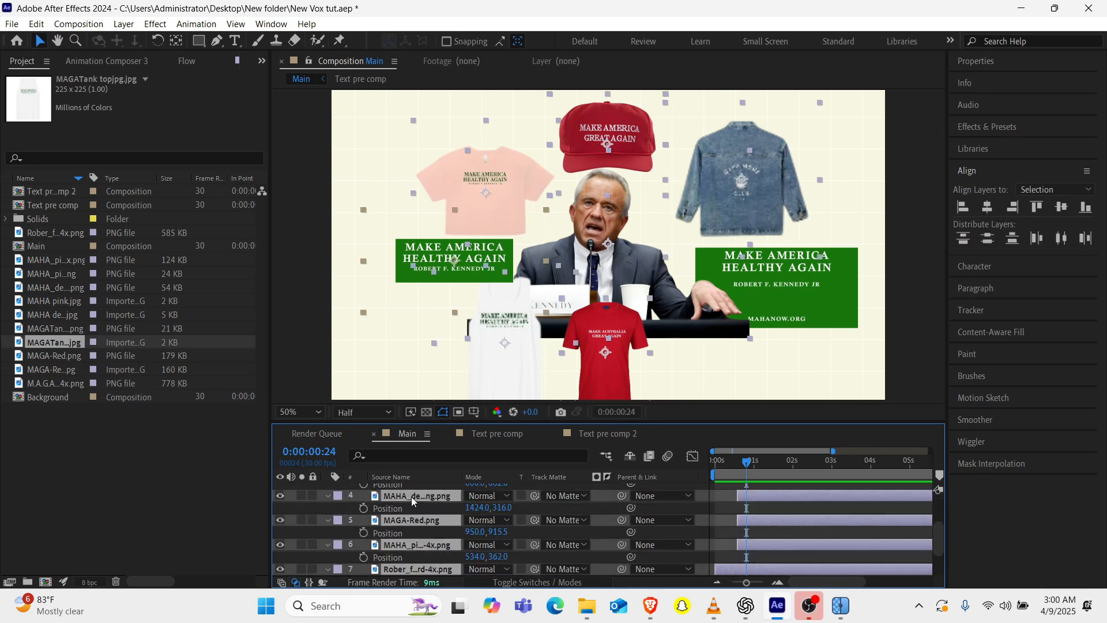
left_click(364, 508)
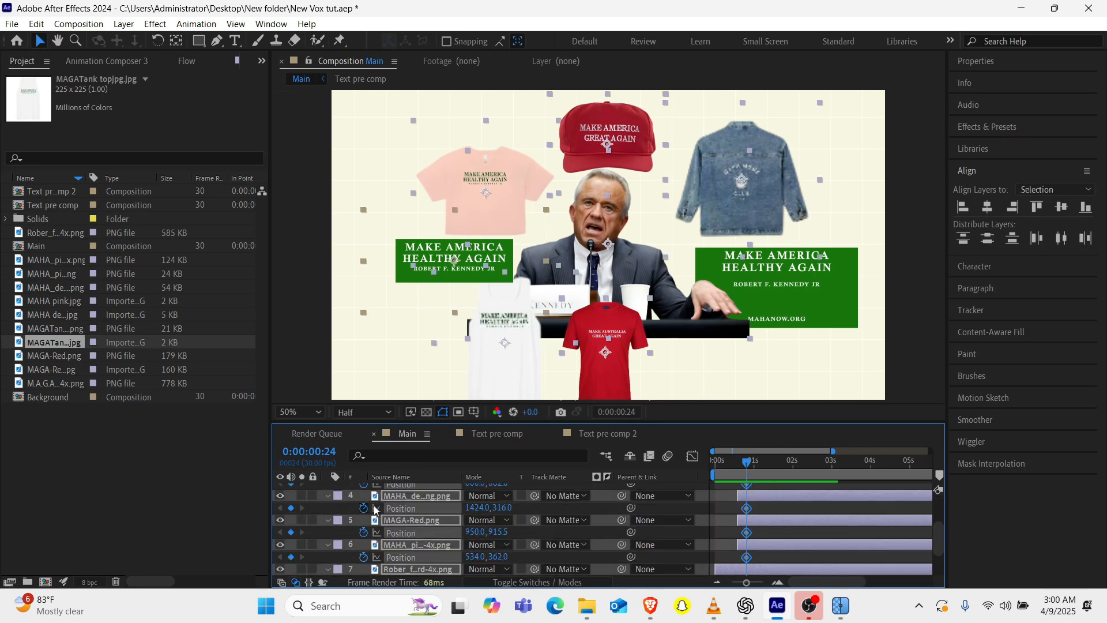
Add position keyframes at 0:00:01:03 to the same layers and to Text pre comp 2.
left_click_drag(748, 583, 759, 583)
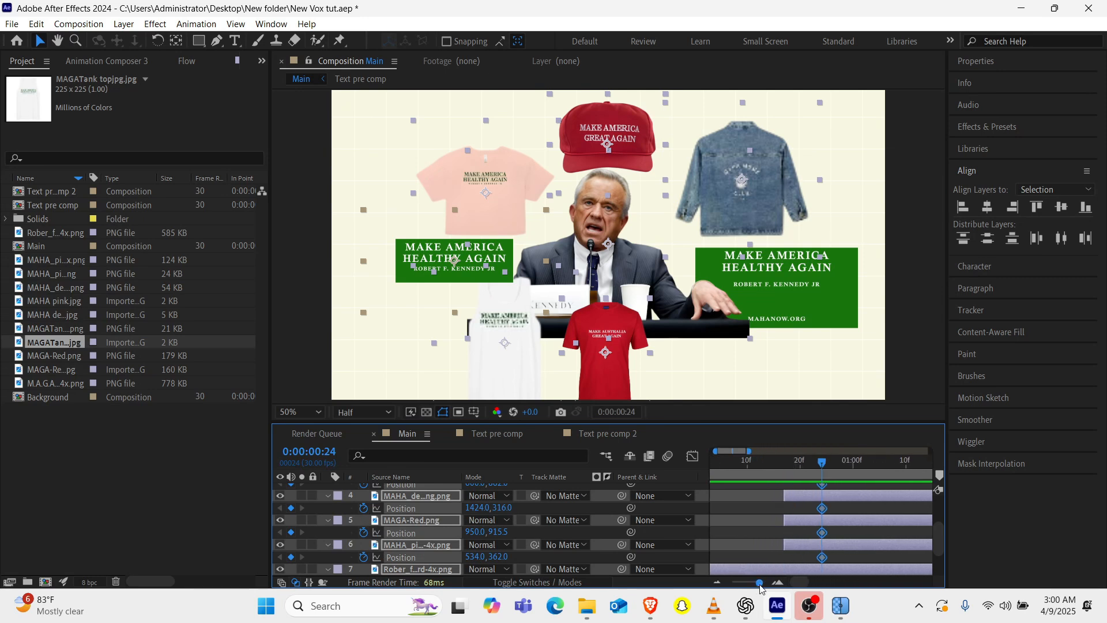
scroll(822, 526, "right", 3)
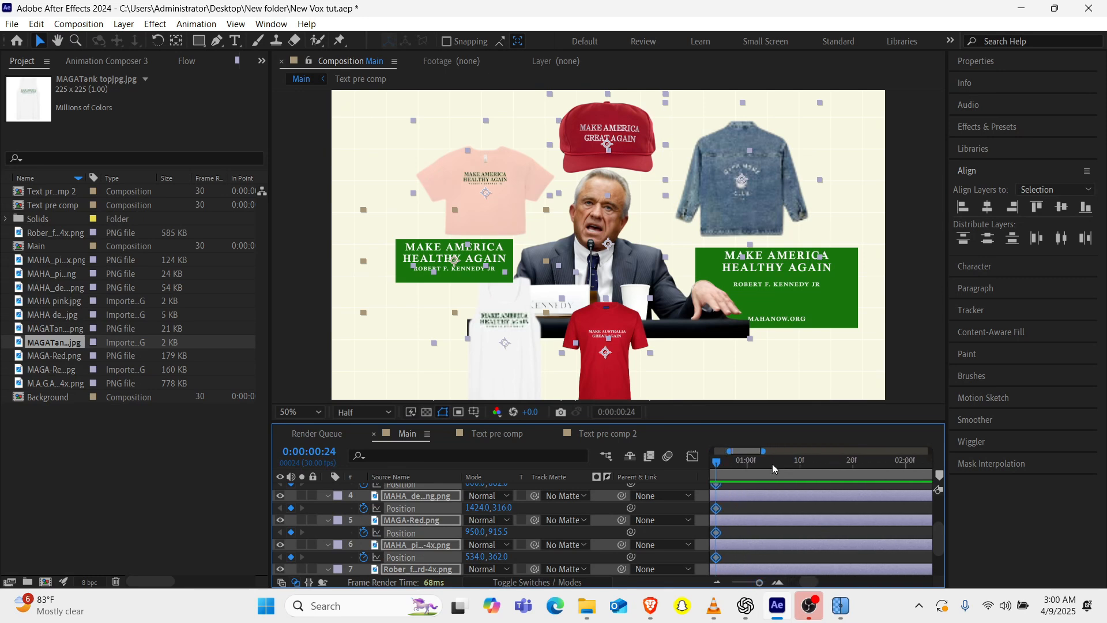
mouse_move(773, 464)
left_mouse_down()
mouse_move(717, 471)
mouse_move(759, 468)
left_mouse_up()
scroll(816, 550, "down", 2)
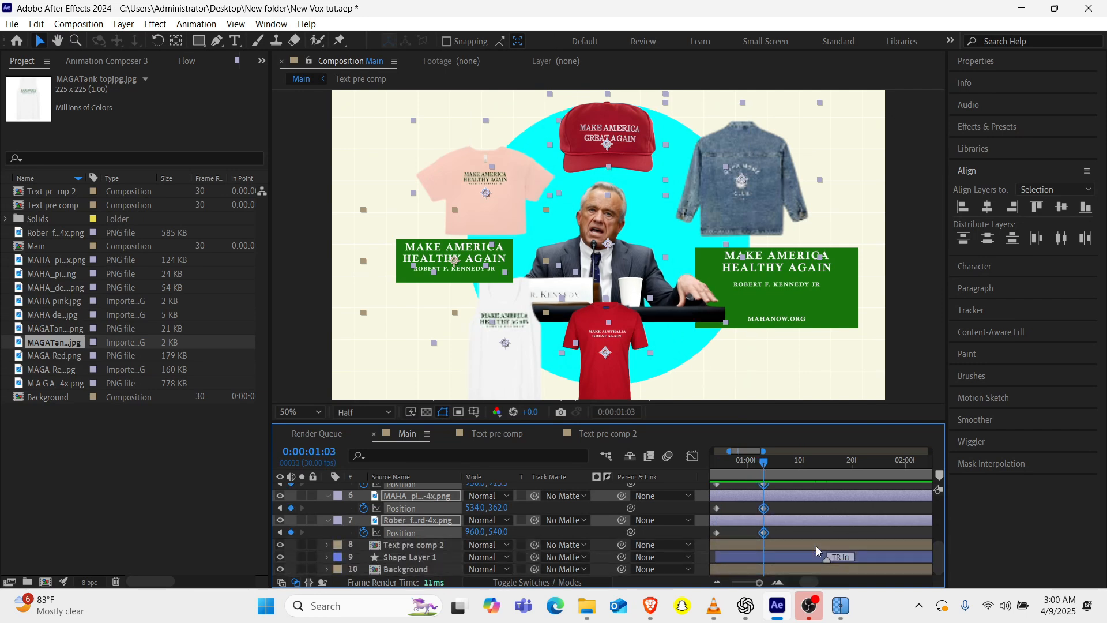
left_click(423, 547)
key("p")
left_click(363, 557)
key("j")
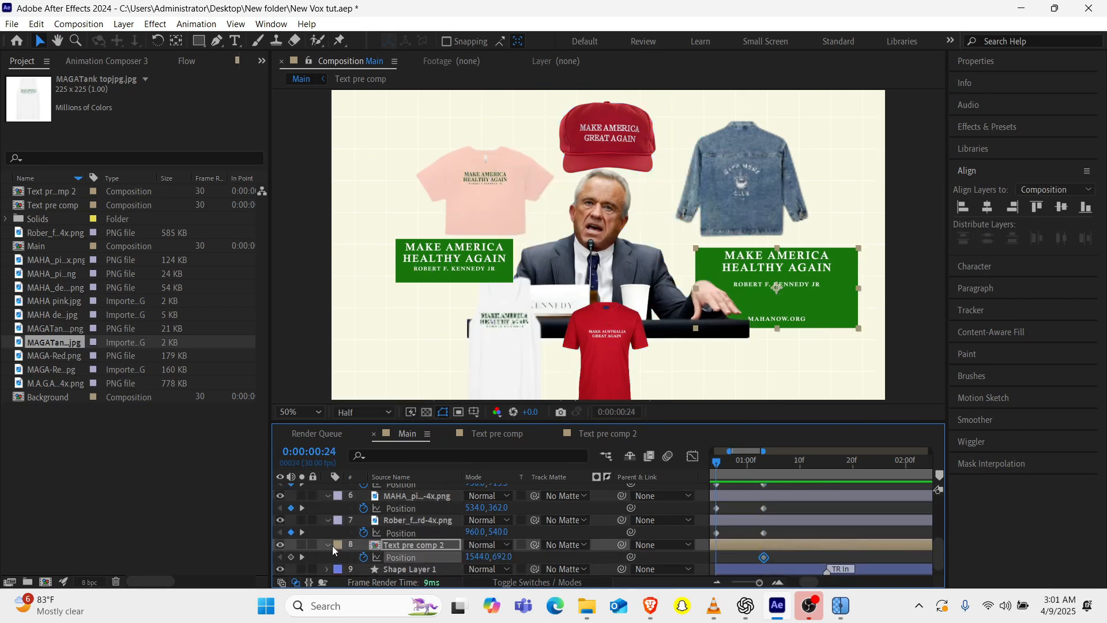
At 0:00:00:24, move the Text pre comp card, red cap, white tank top and denim jacket onto the portrait's centre.
scroll(333, 548, "up", 4)
key("ctrl+a")
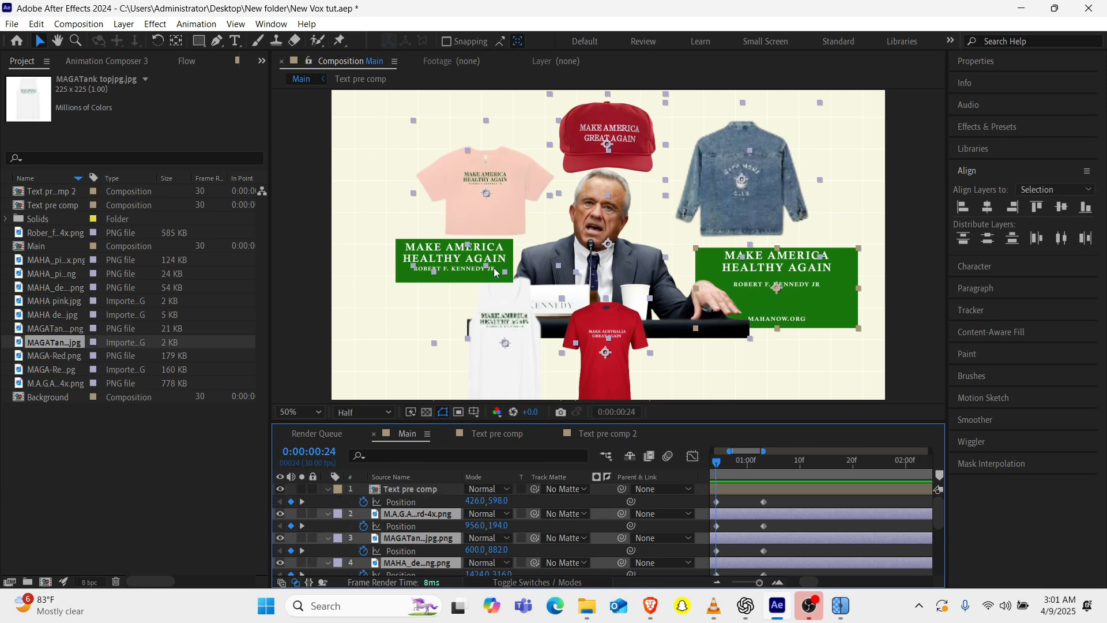
left_click_drag(494, 273, 627, 270)
left_click_drag(609, 147, 603, 264)
left_click(502, 337)
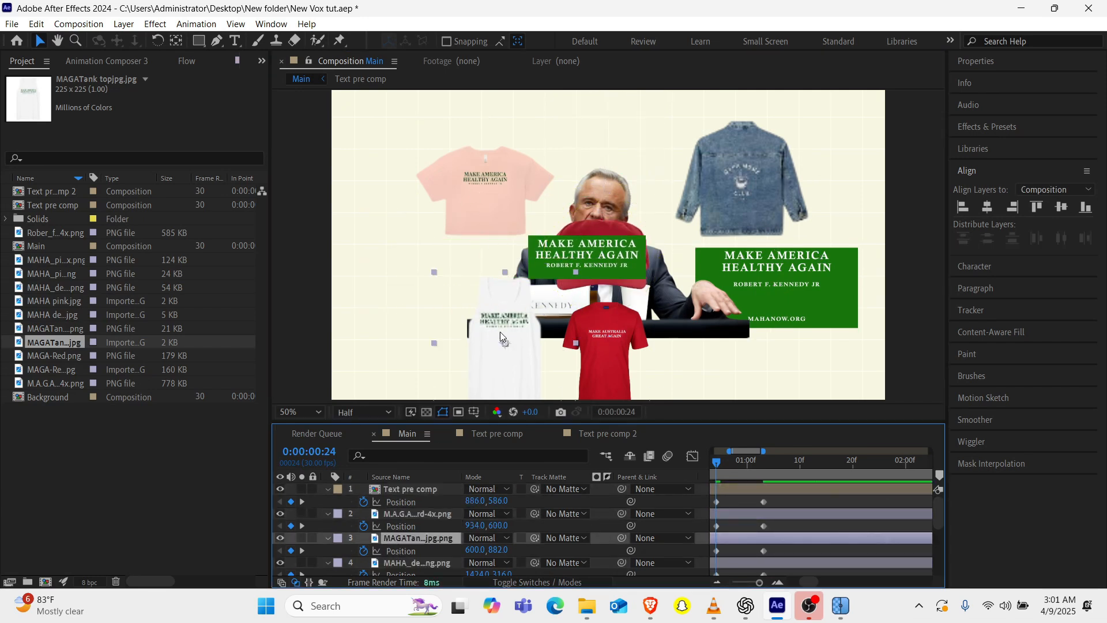
left_click_drag(501, 333, 597, 238)
left_click(410, 563)
left_click_drag(737, 190, 596, 271)
At 0:00:00:24, move the red T-shirt, pink T-shirt and Text pre comp 2 card onto the portrait's centre.
scroll(412, 533, "down", 2)
left_click(413, 534)
left_click_drag(595, 374, 590, 280)
scroll(428, 512, "down", 2)
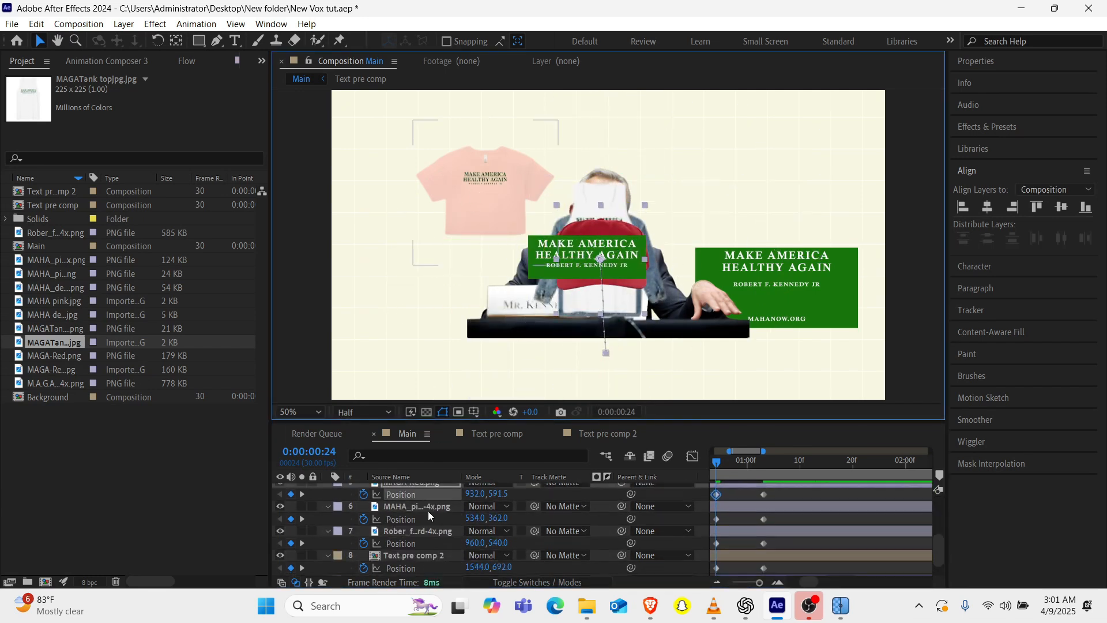
left_click(428, 508)
left_click_drag(490, 214, 600, 286)
scroll(419, 513, "down", 2)
left_click(420, 510)
left_click(420, 533)
left_click_drag(803, 307, 626, 291)
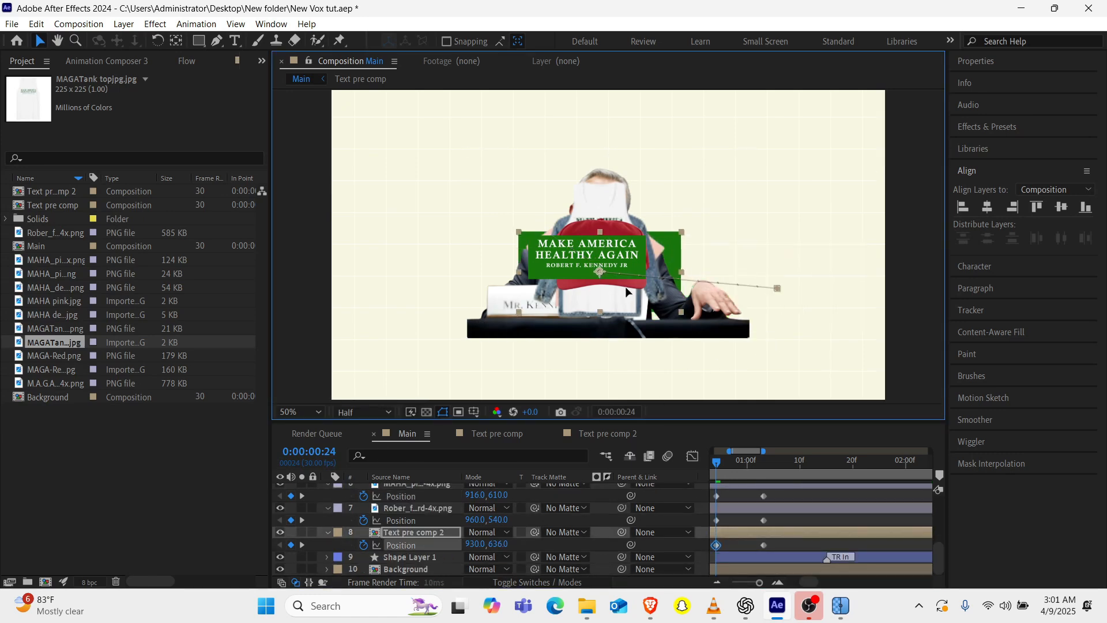
Remove the position animation from the portrait layer, keeping its scale keyframes.
left_click(422, 509)
key("u")
key("u")
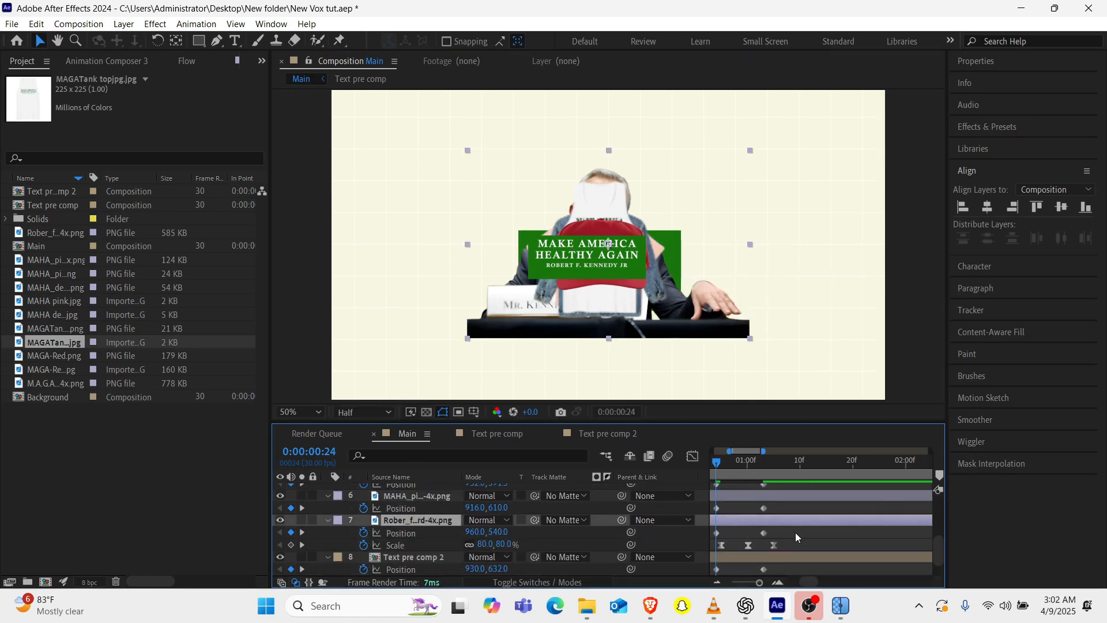
left_click(364, 536)
key("u")
Apply the Flow easing curve 0.86, 0.23, 0.12, 0.72 to the layers' position keyframes and preview the animation.
scroll(749, 525, "up", 5)
scroll(770, 524, "left", 3)
left_click_drag(917, 491, 770, 549)
left_click(186, 61)
left_click(82, 269)
left_click_drag(912, 554, 826, 568)
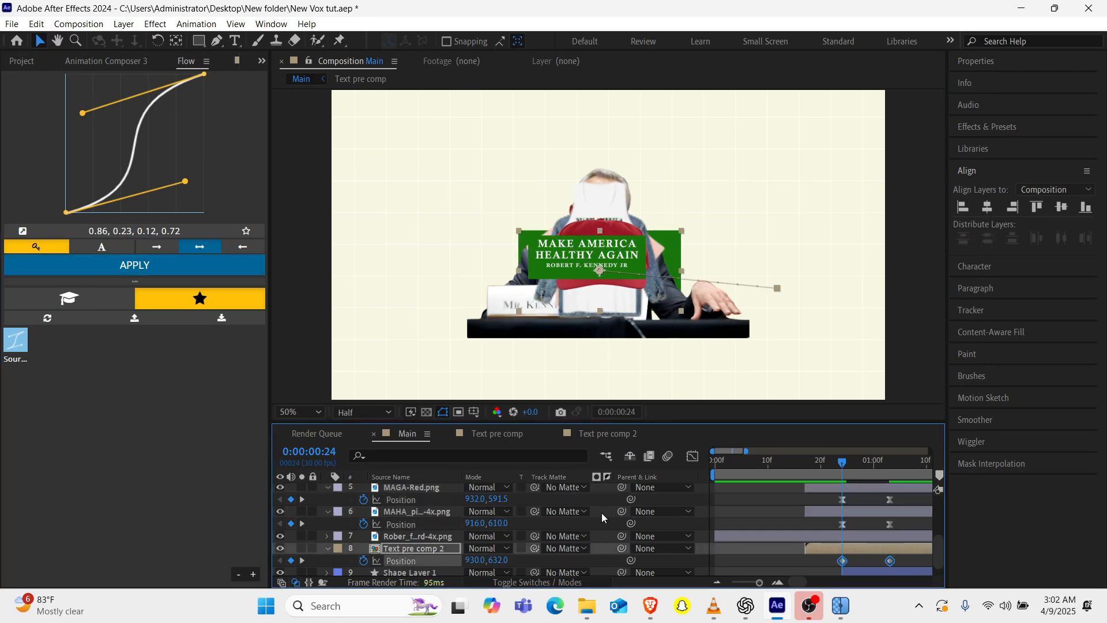
left_click(801, 463)
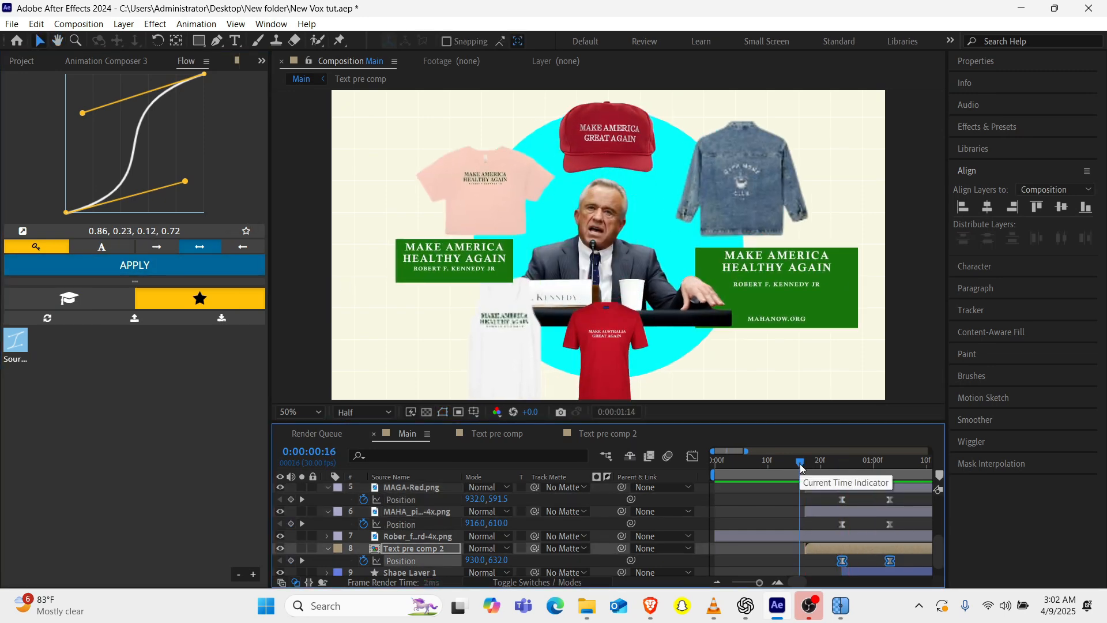
key("space")
scroll(769, 526, "left", 3)
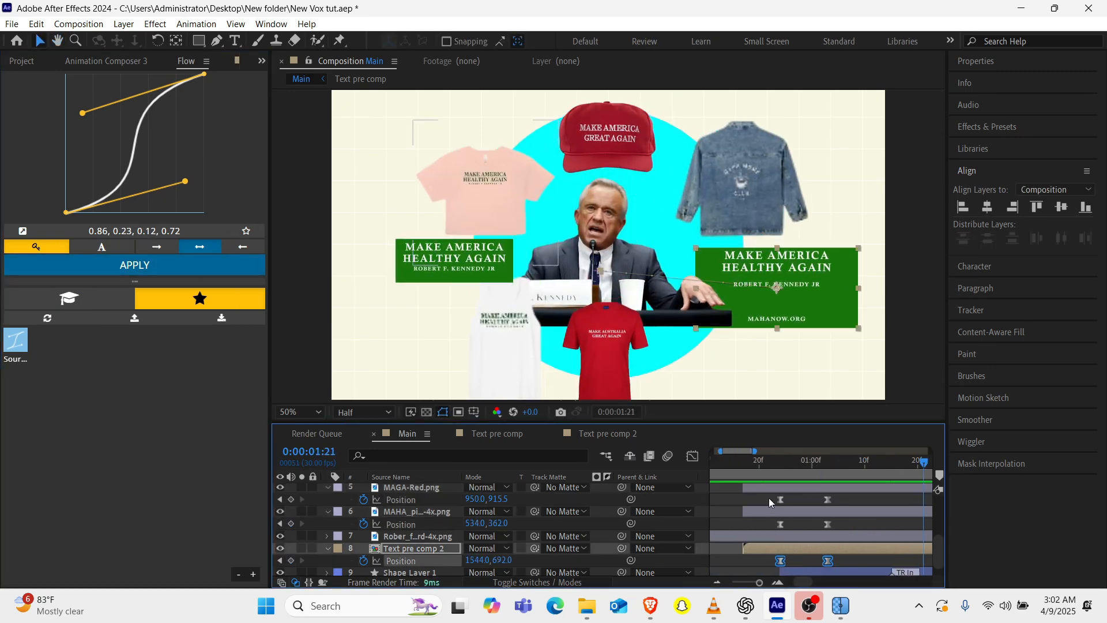
left_click(760, 467)
key("space")
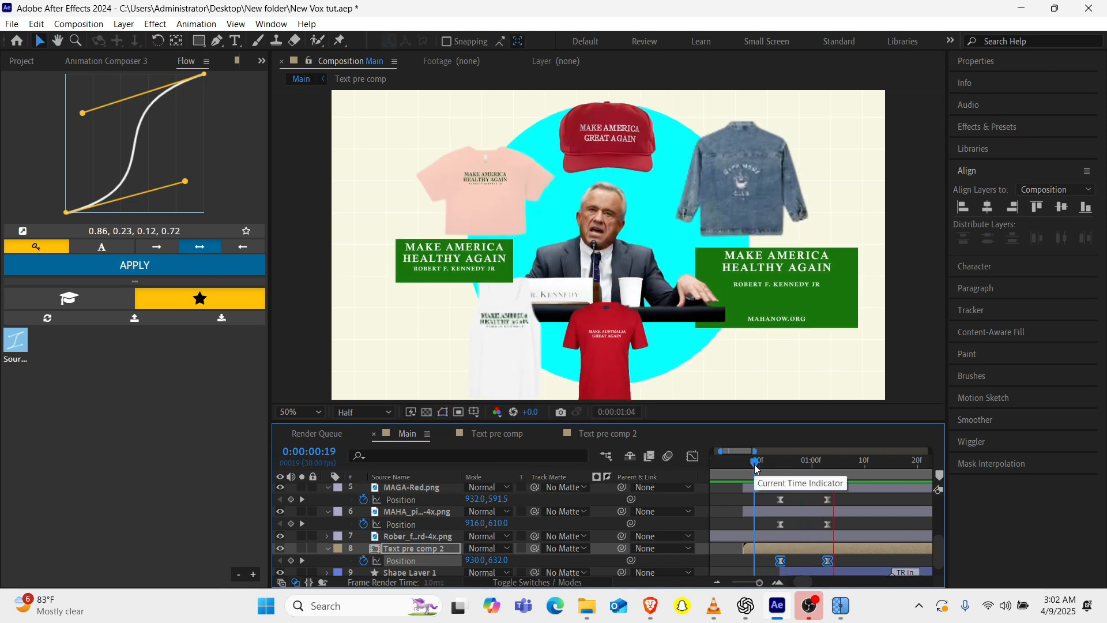
Apply the same Flow easing curve to the position keyframes of the Text pre comp card and red cap.
scroll(805, 528, "up", 4)
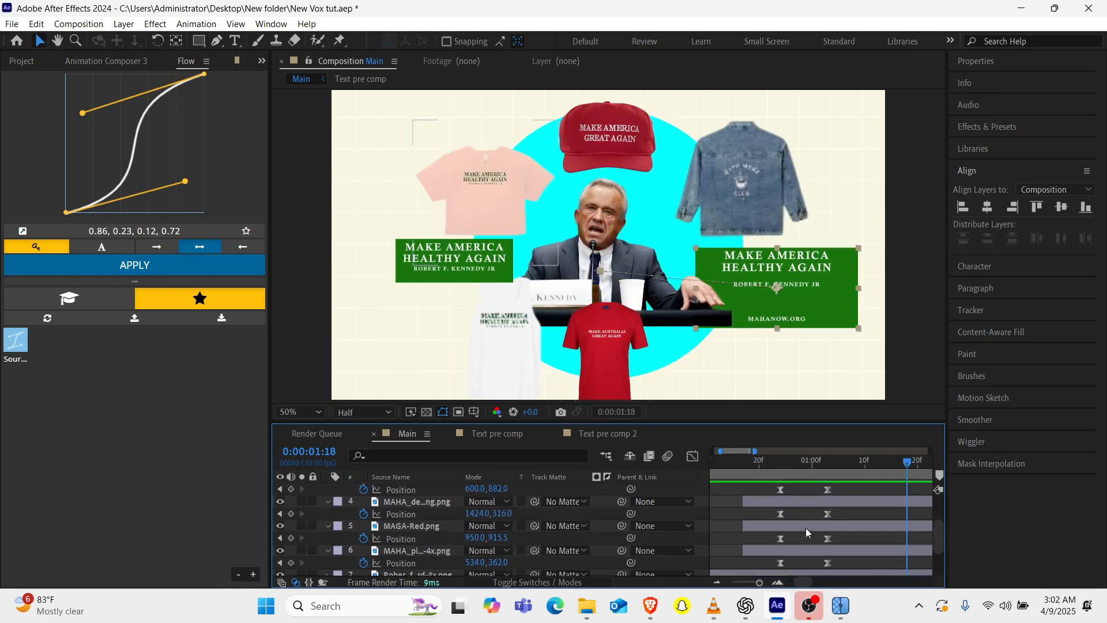
left_click_drag(843, 498, 775, 529)
left_click(122, 267)
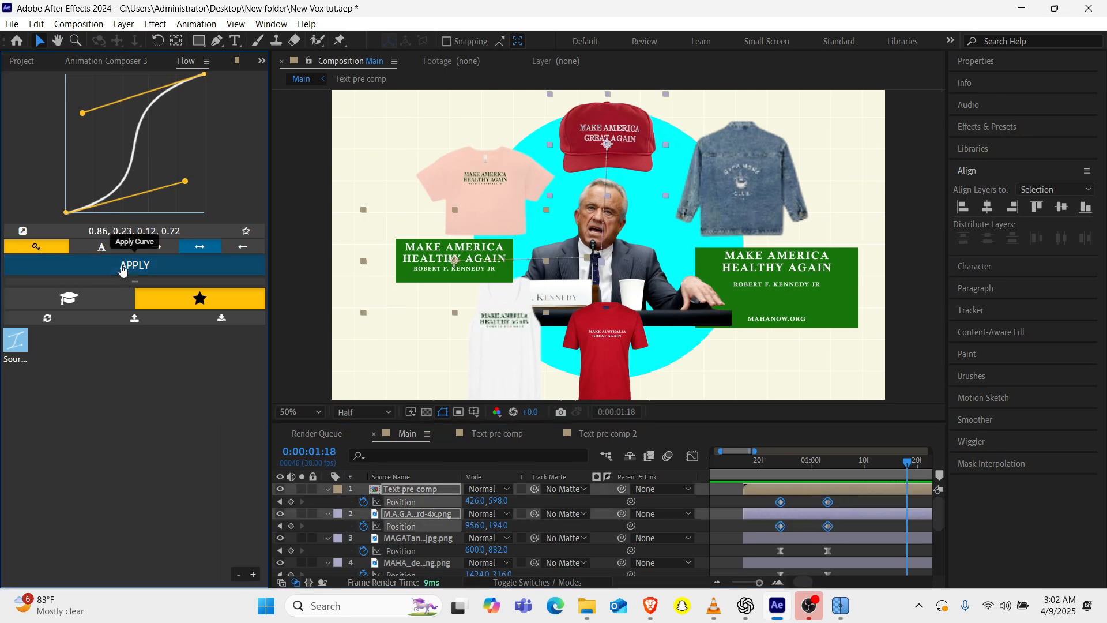
Move the first position keyframes of the cards and merchandise earlier to about 0:00:00:19 and preview the motion.
left_click_drag(797, 499, 754, 545)
left_click(733, 464)
key("space")
key("space")
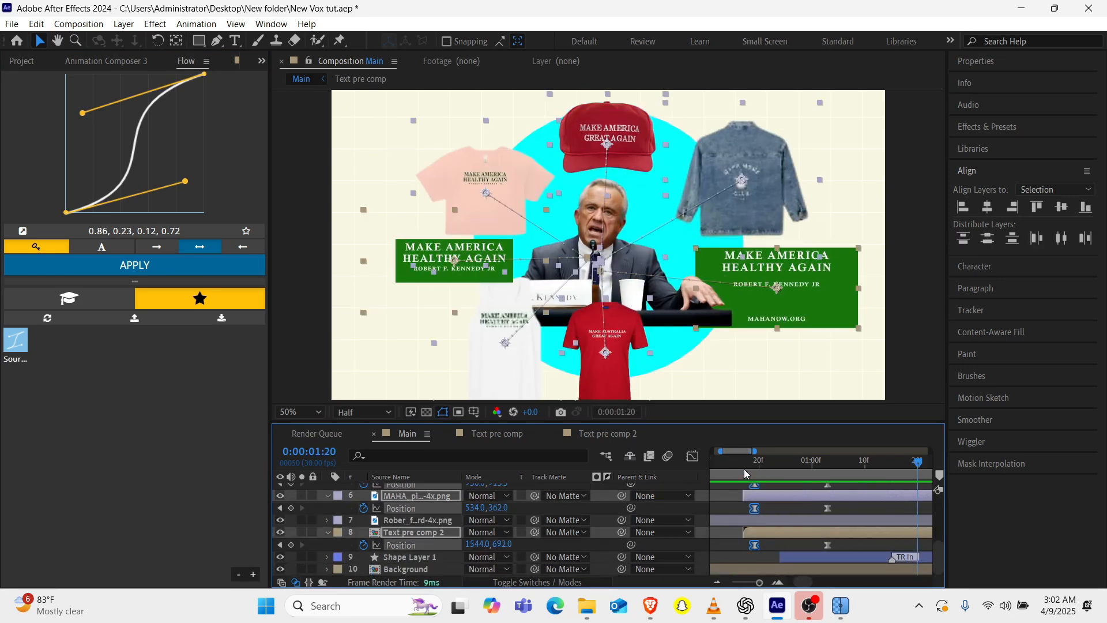
Undo the last position keyframe move of the cards and merchandise and preview the animation again.
mouse_move(748, 465)
left_mouse_down()
mouse_move(812, 467)
mouse_move(822, 553)
mouse_move(856, 526)
mouse_move(855, 502)
mouse_move(729, 466)
left_mouse_up()
key("space")
key("space")
key("ctrl+z")
left_click(782, 465)
scroll(836, 517, "up", 3)
left_click(746, 469)
key("space")
key("space")
Examine the upper layers' keyframe timing and play the animation from about 0:00:00:11.
scroll(773, 472, "left", 4)
scroll(394, 540, "up", 4)
left_click(419, 489)
scroll(792, 514, "down", 1)
scroll(807, 516, "up", 1)
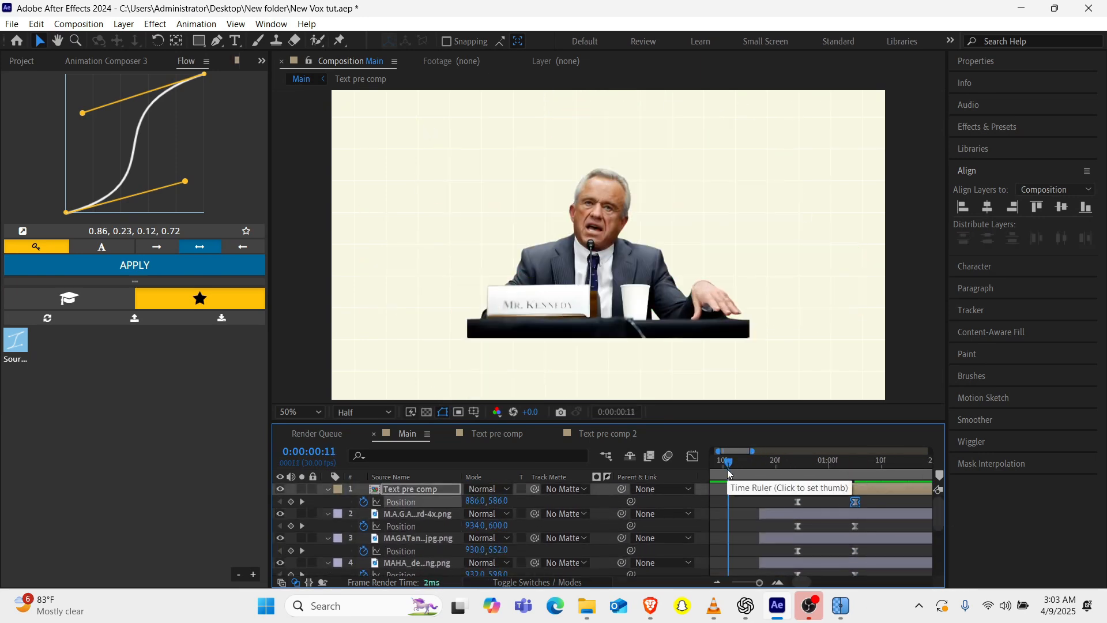
key("space")
key("space")
Shift the position keyframes of the cards and merchandise to start at about 0:00:00:25 and preview the motion.
scroll(828, 487, "left", 3)
scroll(828, 487, "right", 2)
left_click(838, 461)
left_click_drag(838, 462, 844, 545)
scroll(855, 531, "right", 1)
scroll(848, 545, "down", 5)
left_click(843, 565)
scroll(851, 539, "up", 5)
scroll(793, 502, "up", 5)
left_click_drag(765, 498, 854, 553)
left_click_drag(783, 548, 787, 548)
left_click(756, 464)
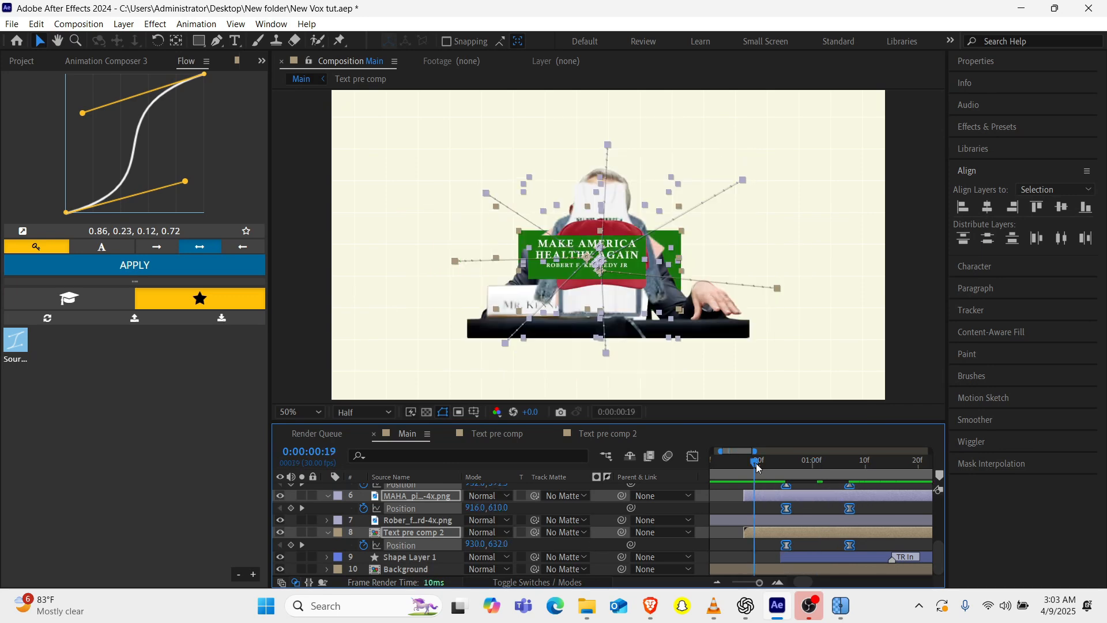
key("space")
key("space")
Add the expression time*-4 to the rotation of the Text pre comp layer and check it at 0:00:01:08.
key("u")
scroll(472, 500, "up", 3)
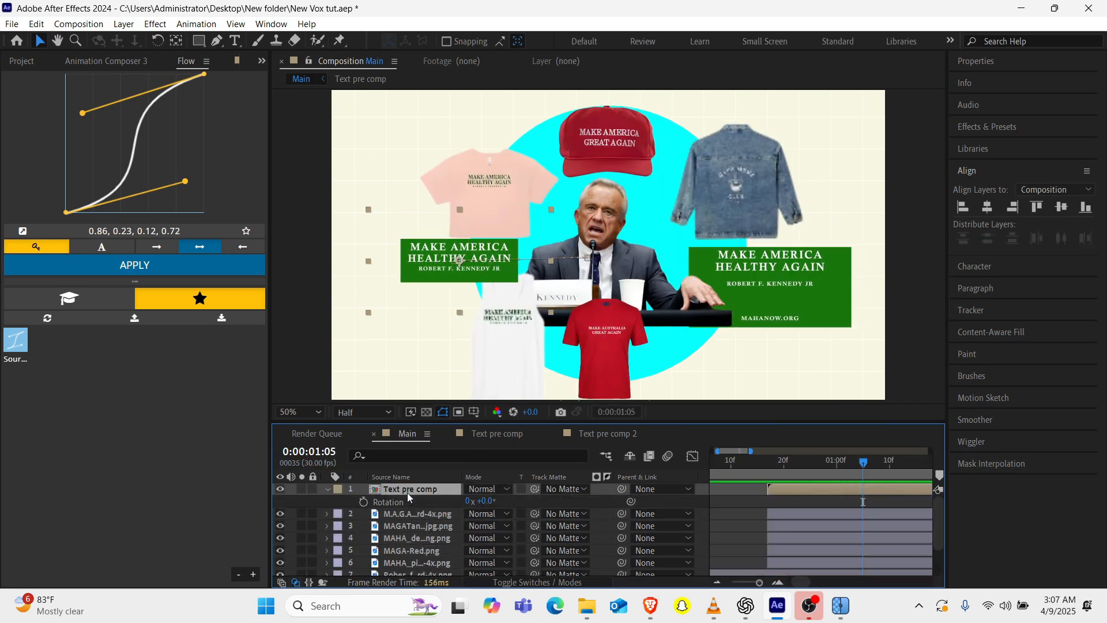
left_click(364, 502, "alt")
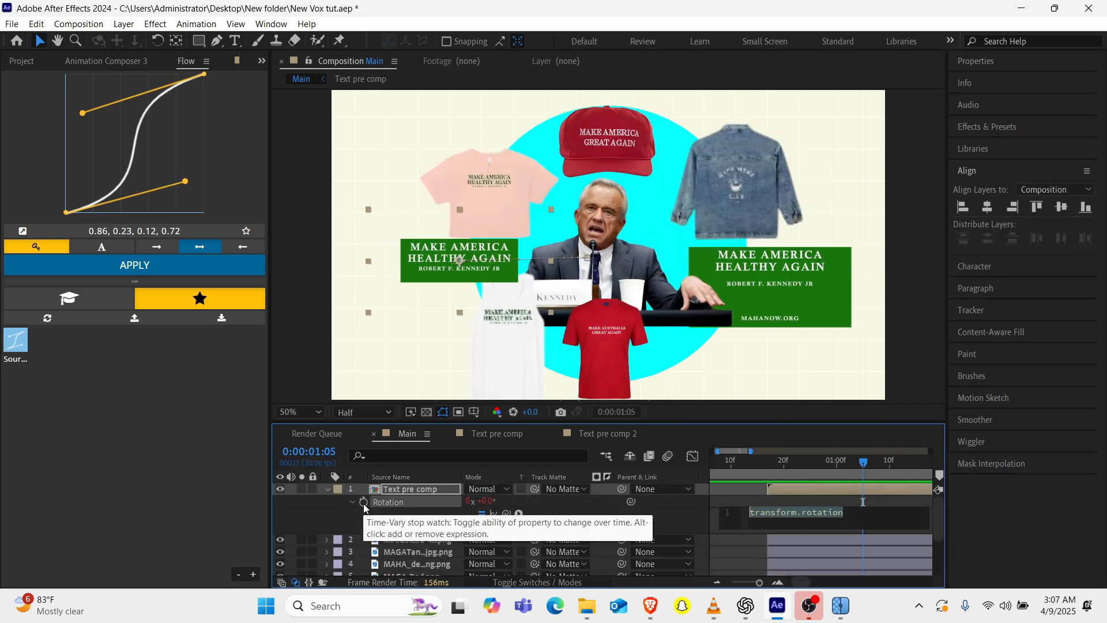
type("tiem")
key("BackSpace")
key("BackSpace")
type("me*-4")
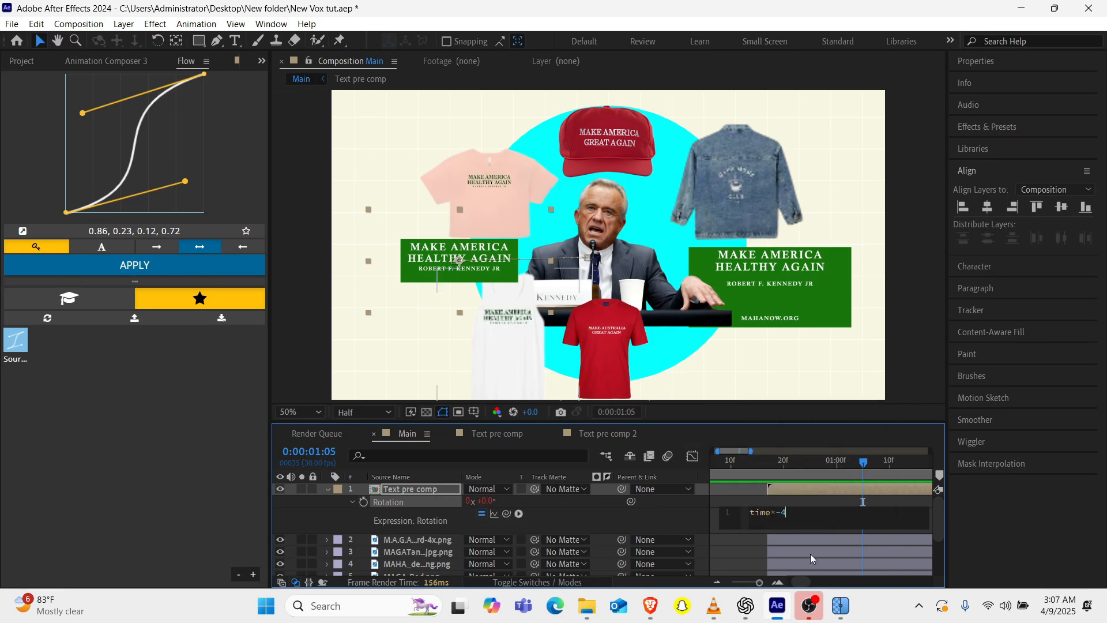
left_click_drag(758, 464, 880, 455)
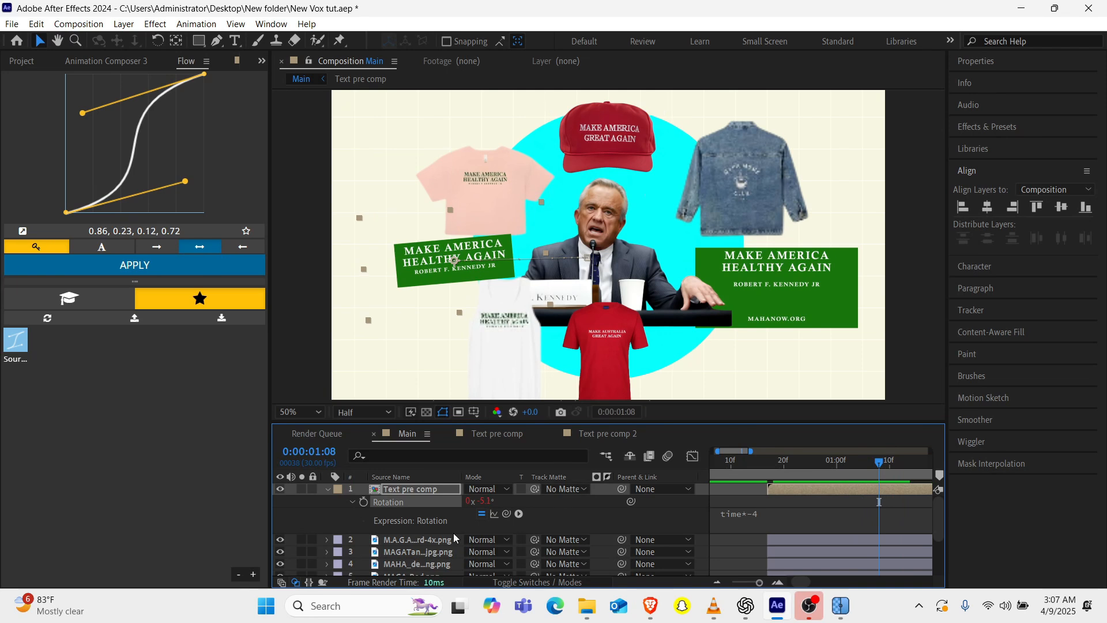
Copy only the rotation expression from Text pre comp and paste it onto the MAGATan tank top layer.
right_click(406, 502)
left_click(489, 441)
left_click(421, 545)
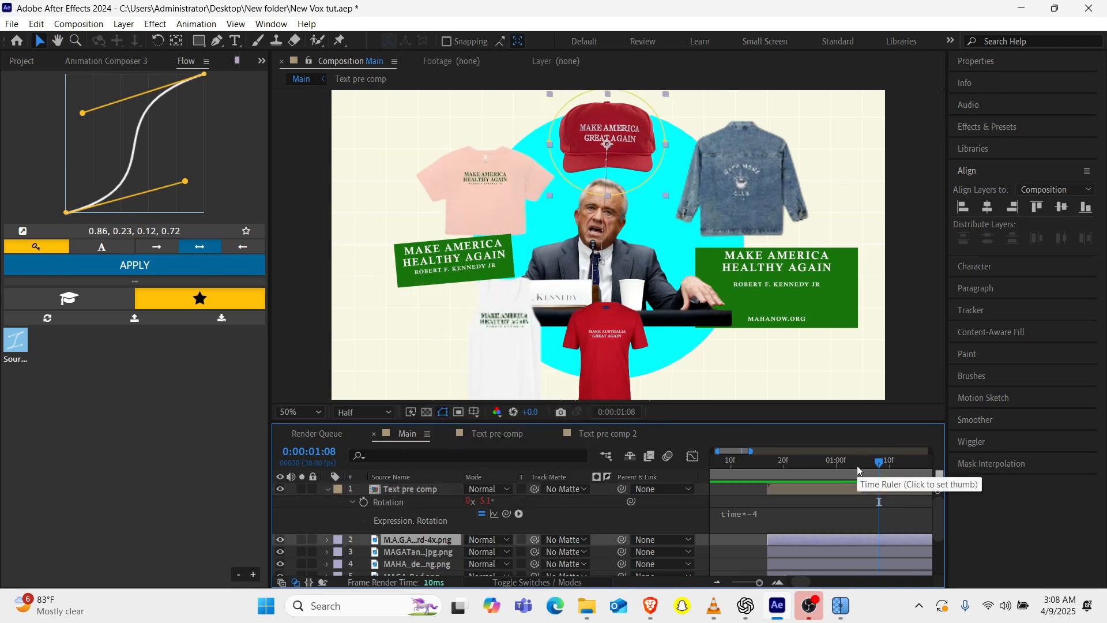
left_click(406, 552)
key("ctrl+v")
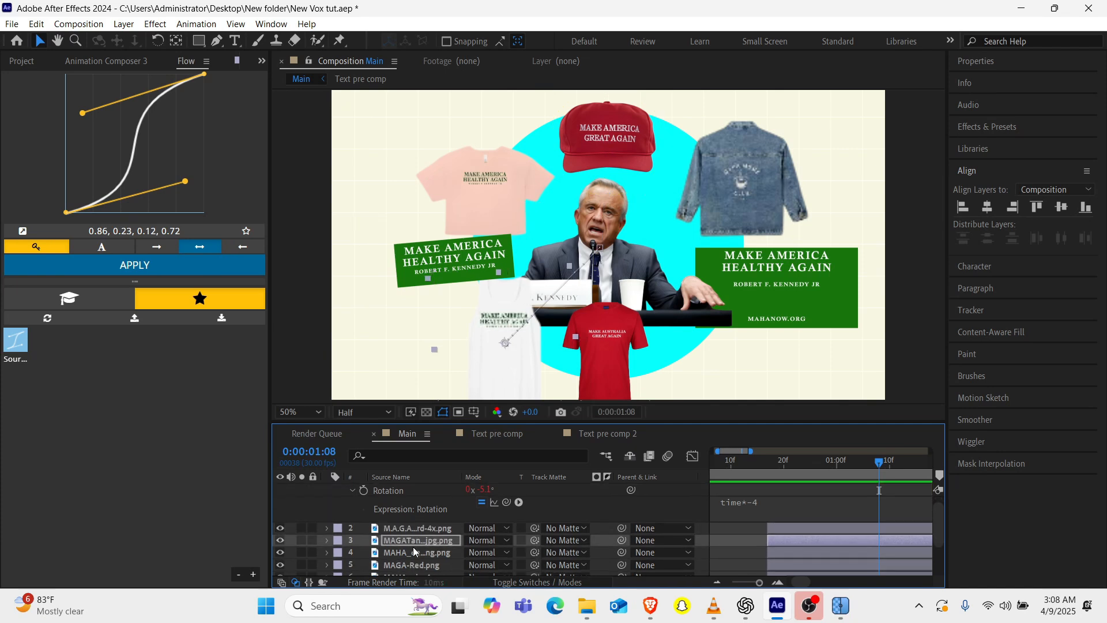
Paste the rotation expression onto the denim jacket layer and change it to time*4.
scroll(413, 546, "down", 2)
left_click(405, 541)
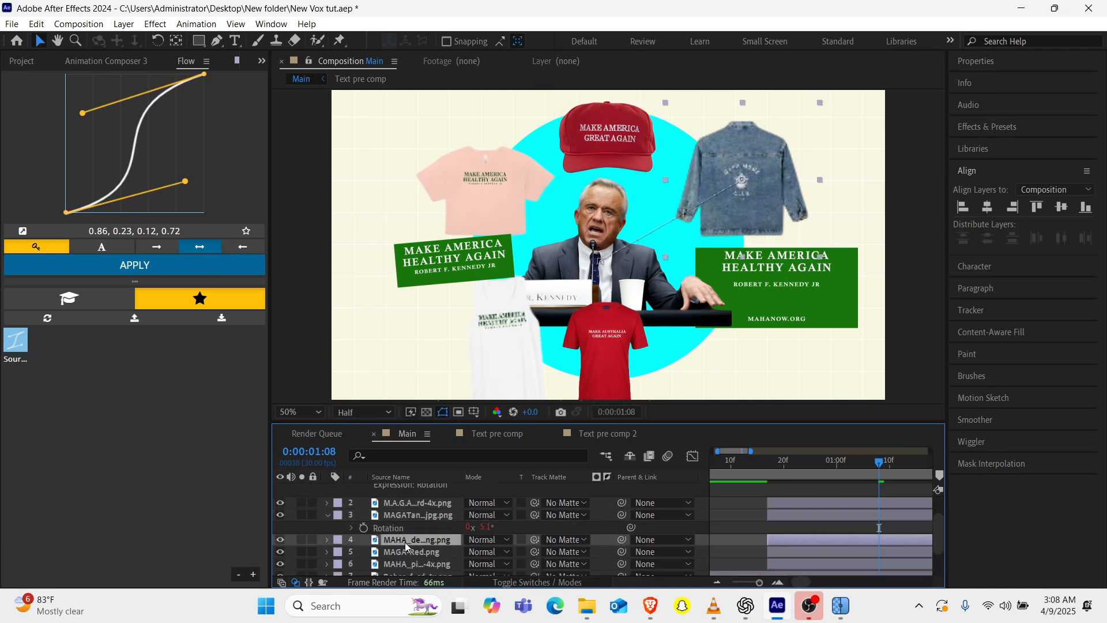
scroll(418, 542, "down", 1)
key("ctrl+v")
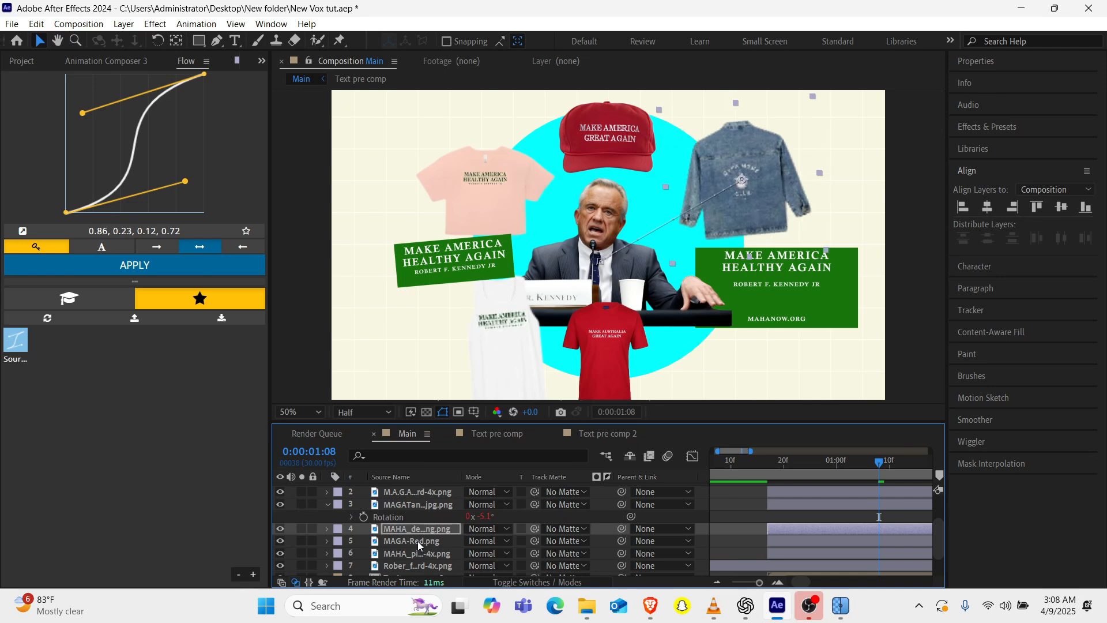
key("r")
left_click(364, 541, "alt")
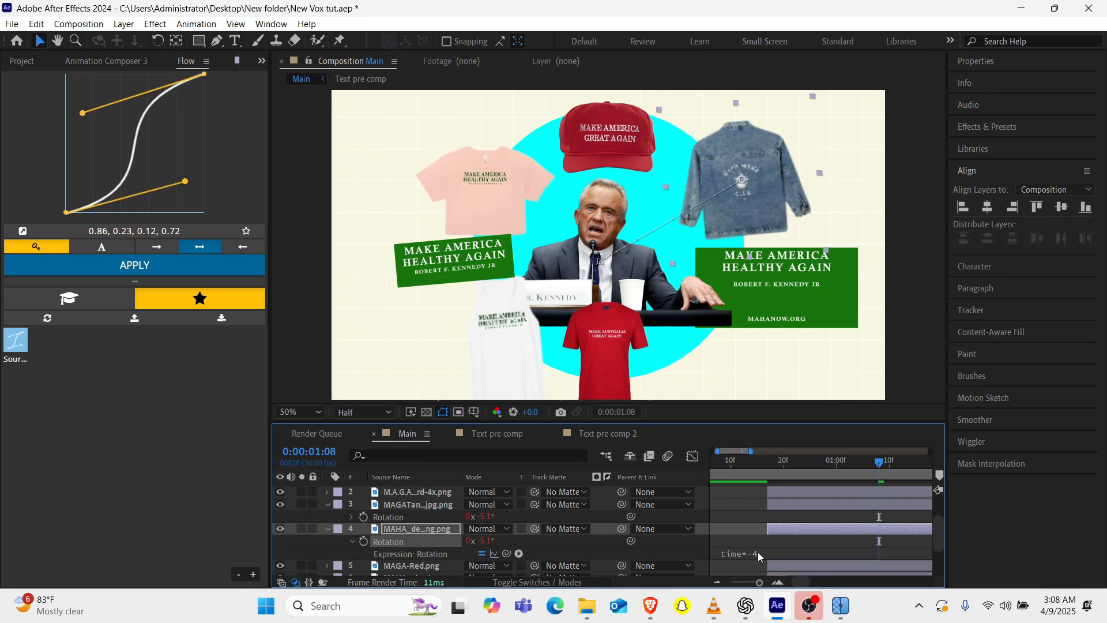
type("time*-4")
left_click(327, 528)
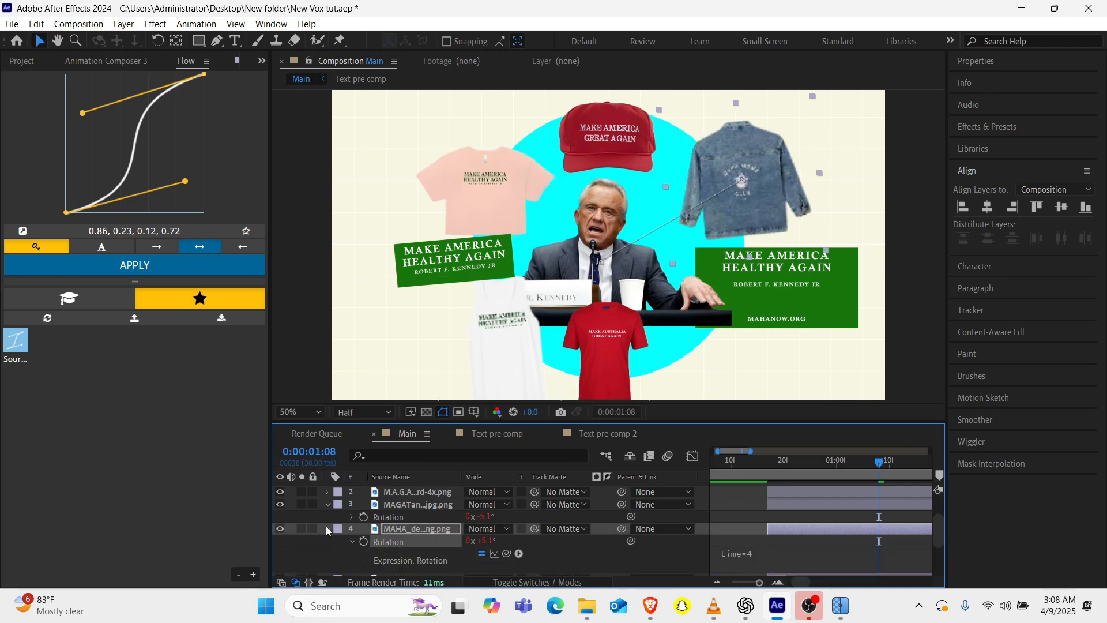
Paste the copied rotation expression onto the MAGA-Red shirt and pink shirt layers.
scroll(388, 529, "down", 1)
left_click(410, 536)
scroll(435, 536, "down", 1)
key("ctrl+v")
left_click(425, 523)
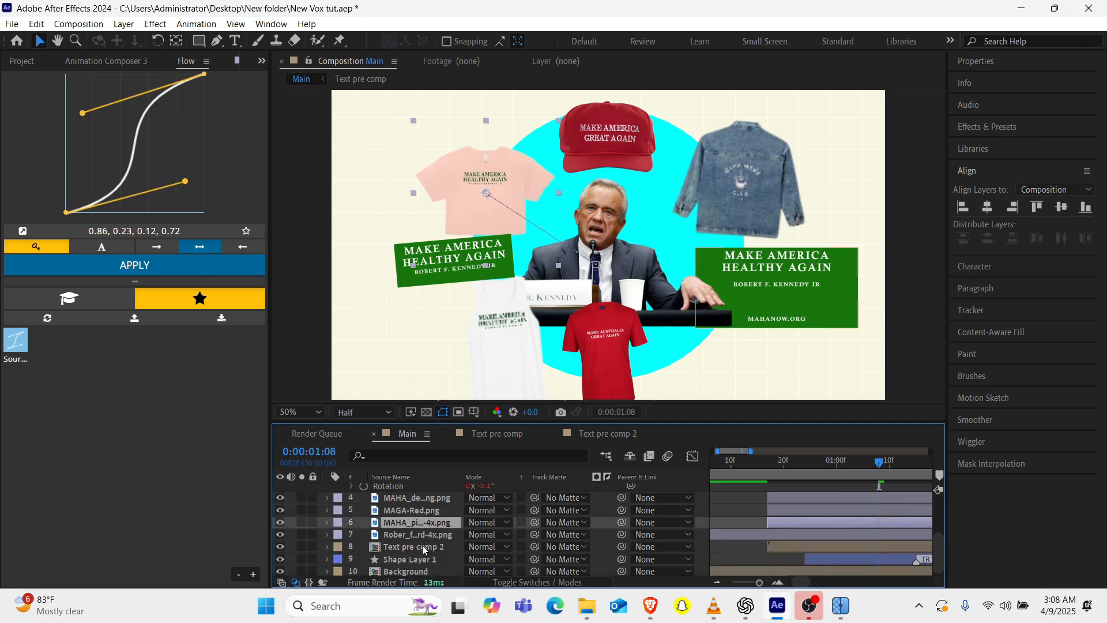
key("ctrl+v")
Paste the rotation expression onto Text pre comp 2 and change it to time*4.
left_click(424, 536)
left_click(422, 547)
key("ctrl+v")
key("r")
left_click(351, 559)
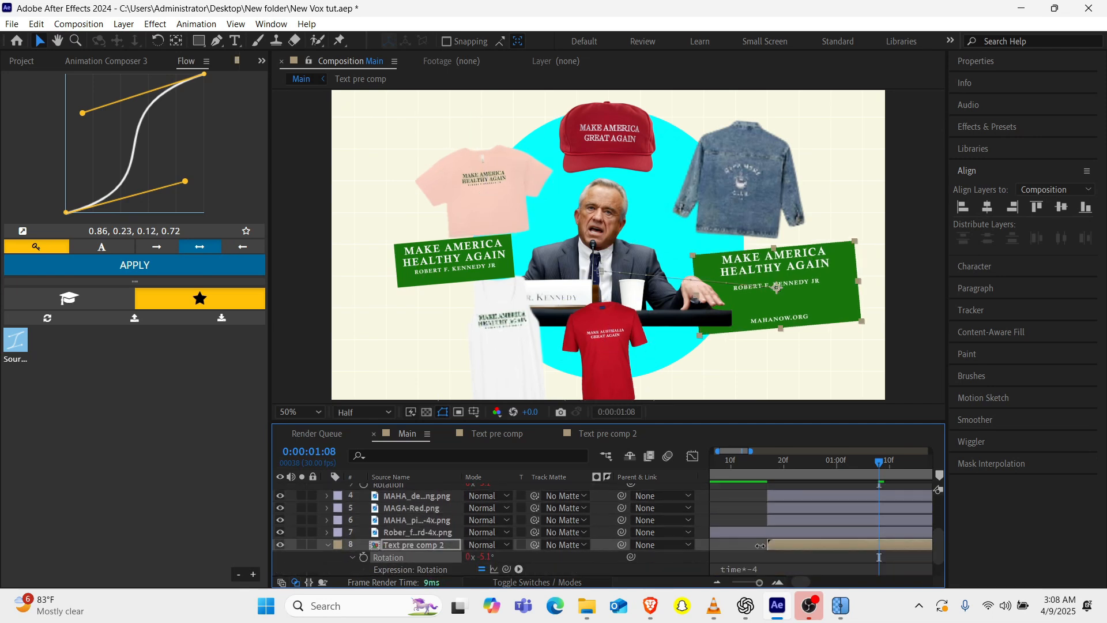
scroll(353, 558, "down", 1)
left_click(753, 545)
type("time*4")
left_click(327, 523)
Preview the animation with the rotating cards and merchandise.
left_click(416, 558)
left_click(418, 569)
key("space")
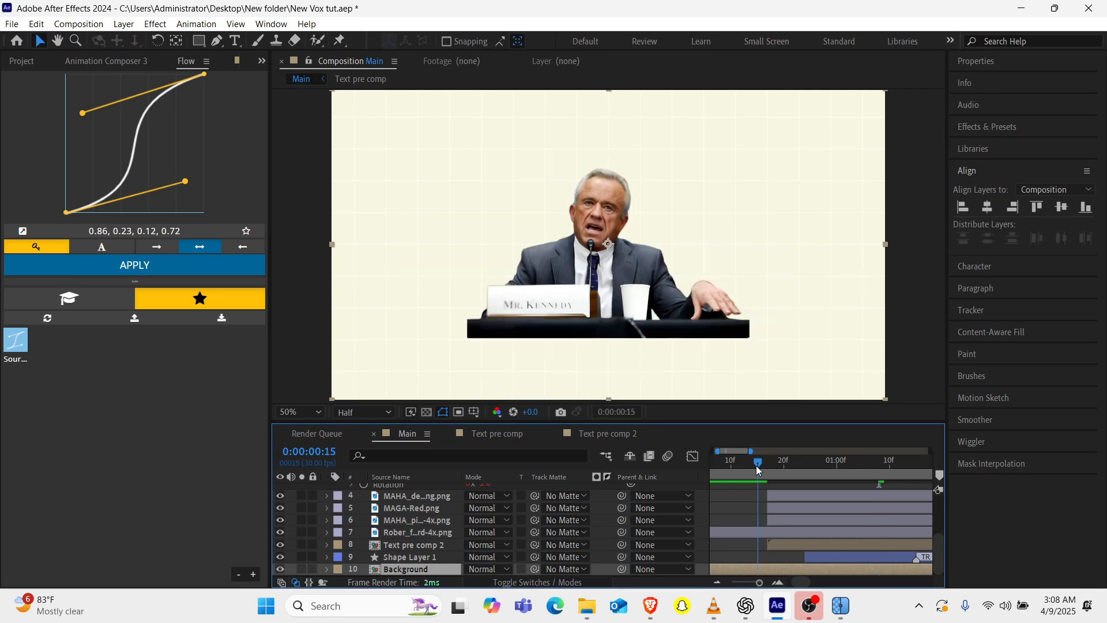
left_click_drag(799, 460, 837, 489)
key("space")
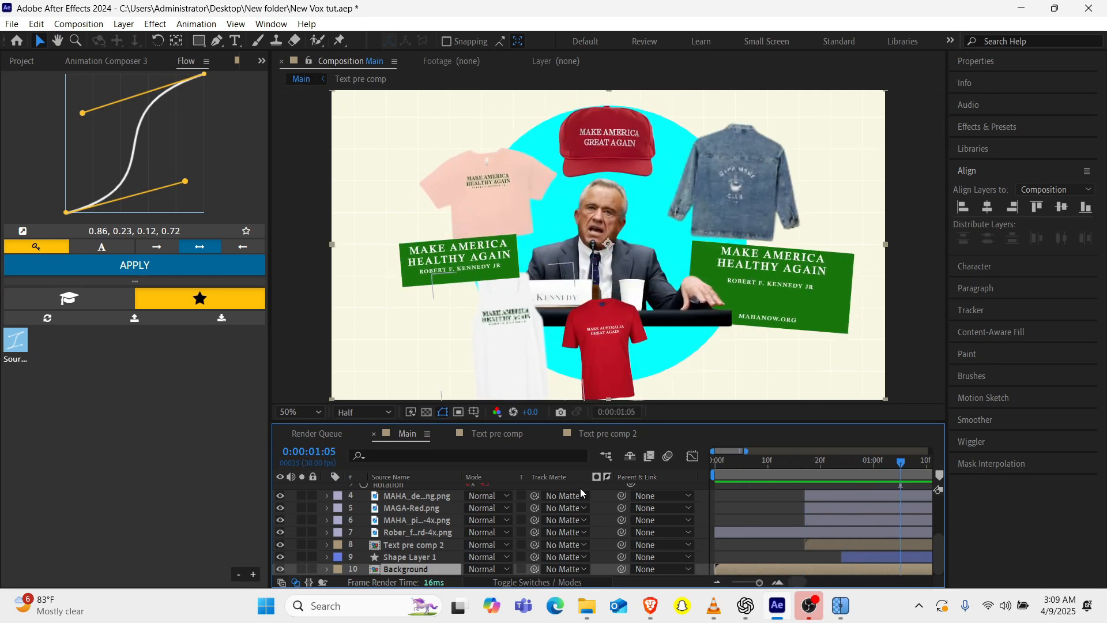
scroll(750, 524, "left", 5)
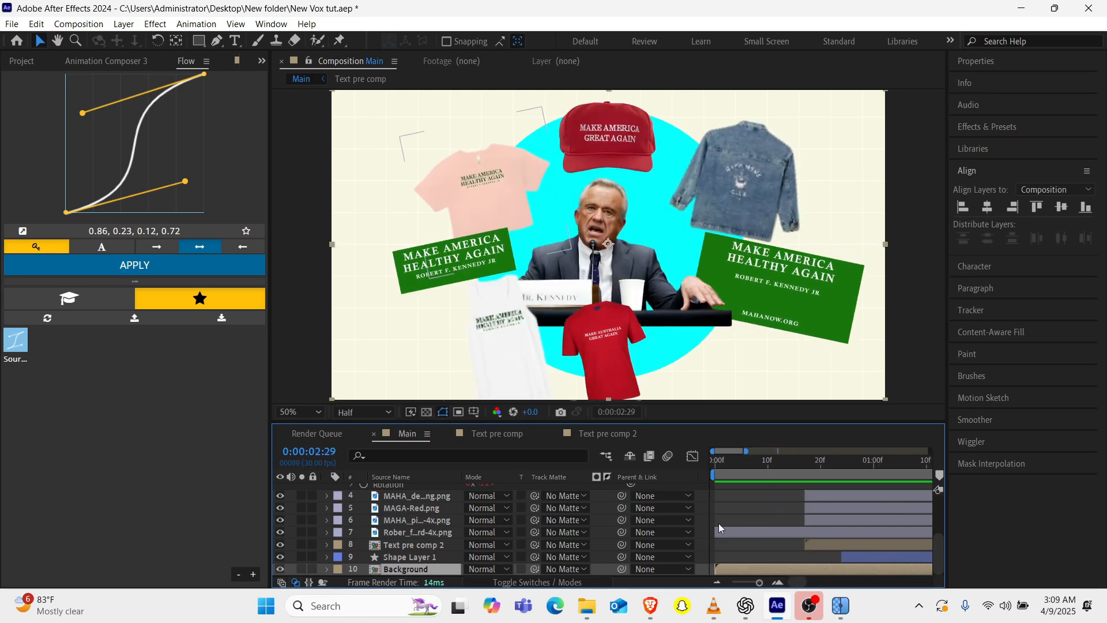
Select the card and merchandise layers and reveal their animated properties for inspection.
scroll(404, 507, "up", 3)
left_click(326, 489)
left_click(410, 488)
scroll(394, 558, "down", 2)
scroll(393, 557, "down", 1)
left_click(414, 559, "shift")
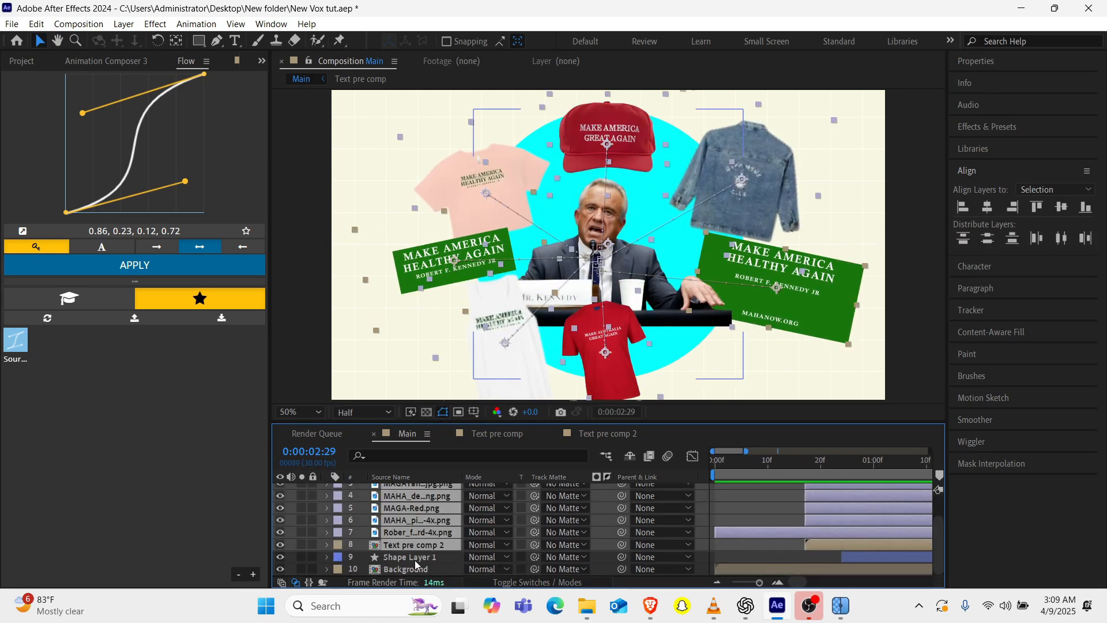
left_click(403, 519)
scroll(401, 517, "up", 3)
left_click(403, 490, "shift")
key("u")
left_click_drag(717, 424, 721, 376)
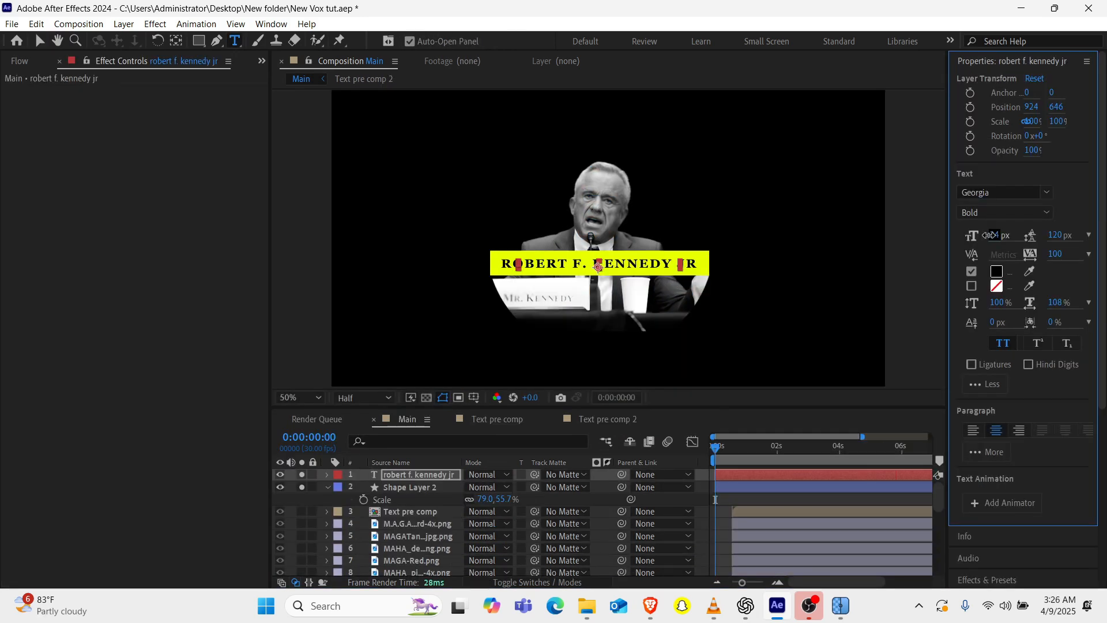
Set the name text size to 42 px and pre-compose it with the yellow bar as "Name title".
left_click_drag(993, 234, 1001, 234)
left_click(326, 488)
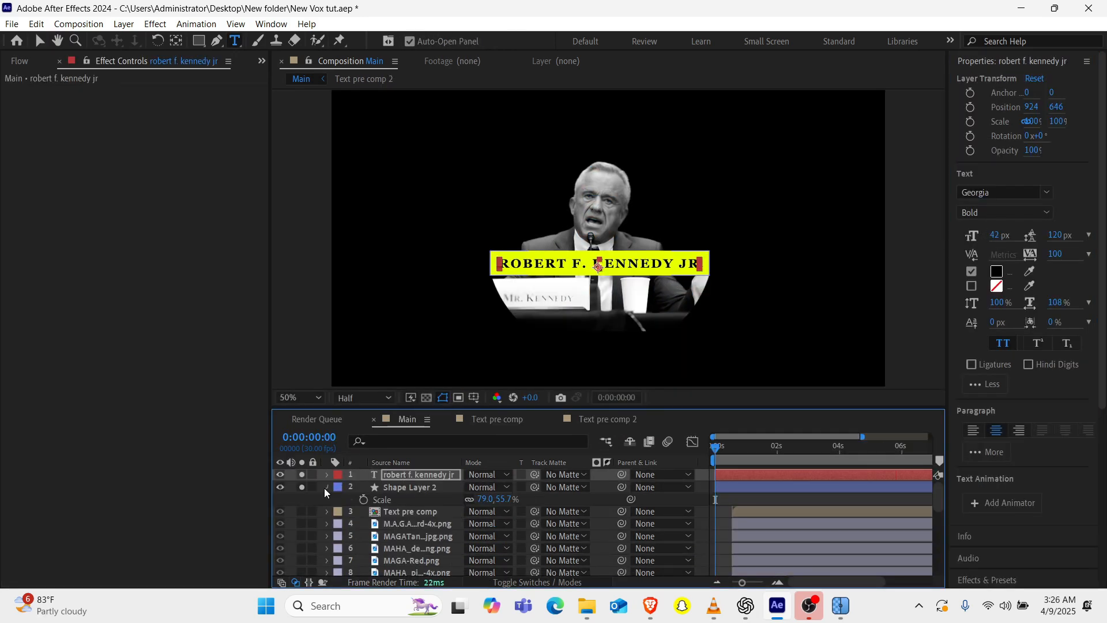
left_click(390, 486)
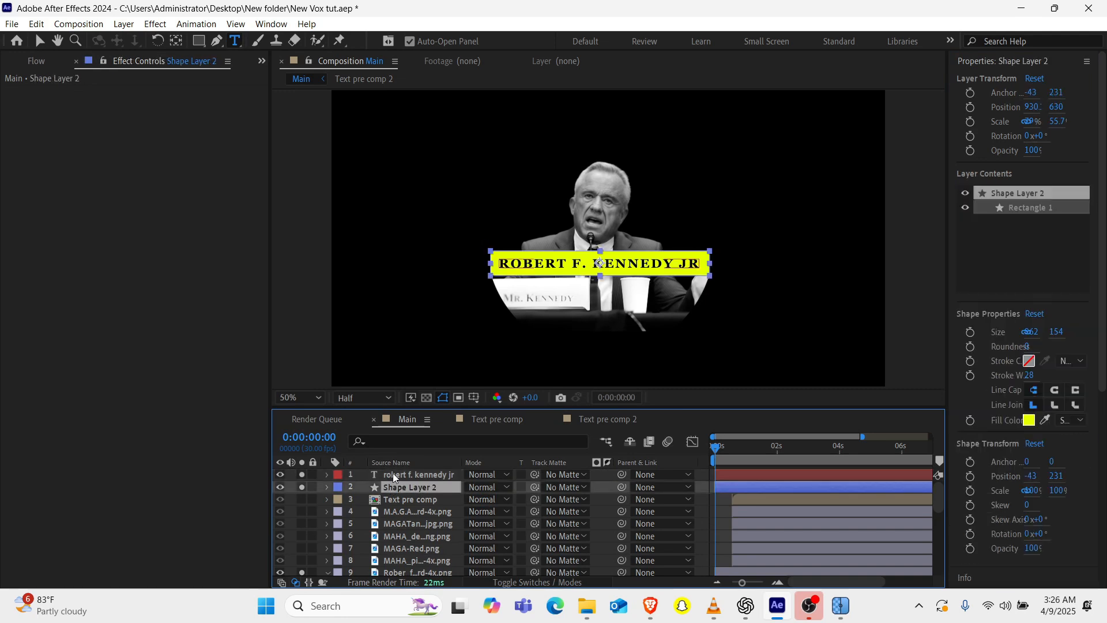
left_click(393, 474, "ctrl")
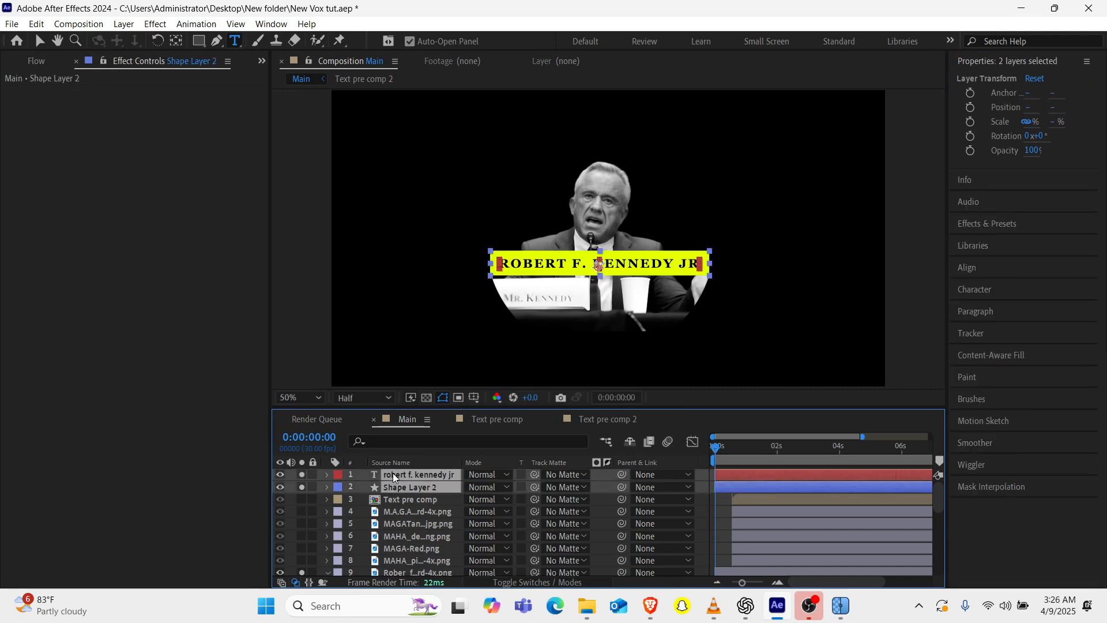
key("ctrl+shift+c")
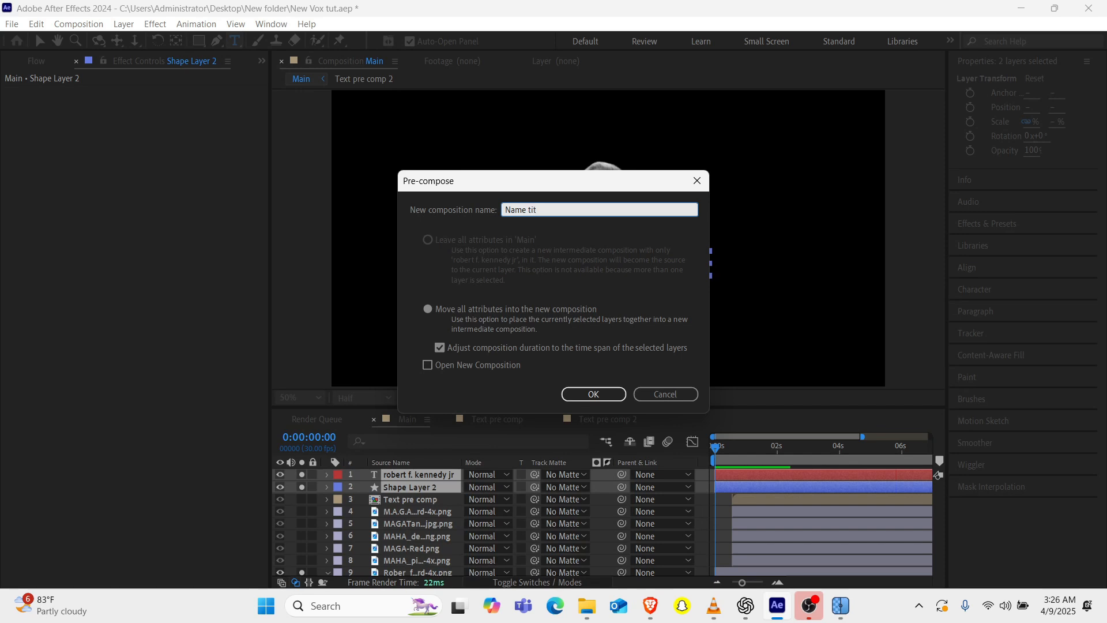
key("Return")
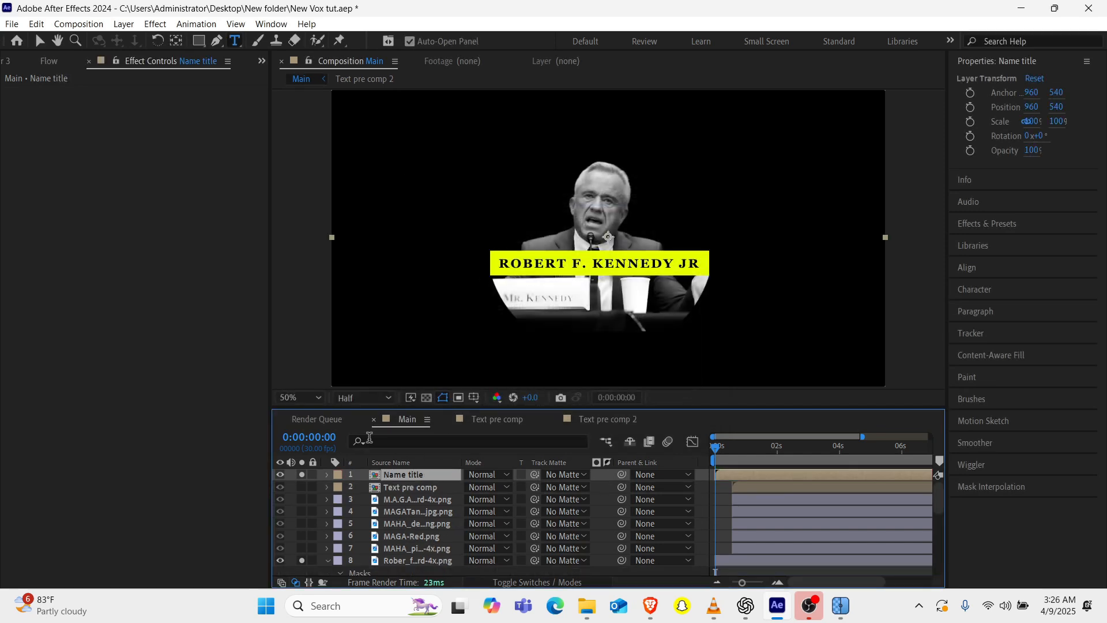
Inside the Name title composition, unlink and set the yellow bar's horizontal scale to 87% and the text size to 44 px.
double_click(414, 475)
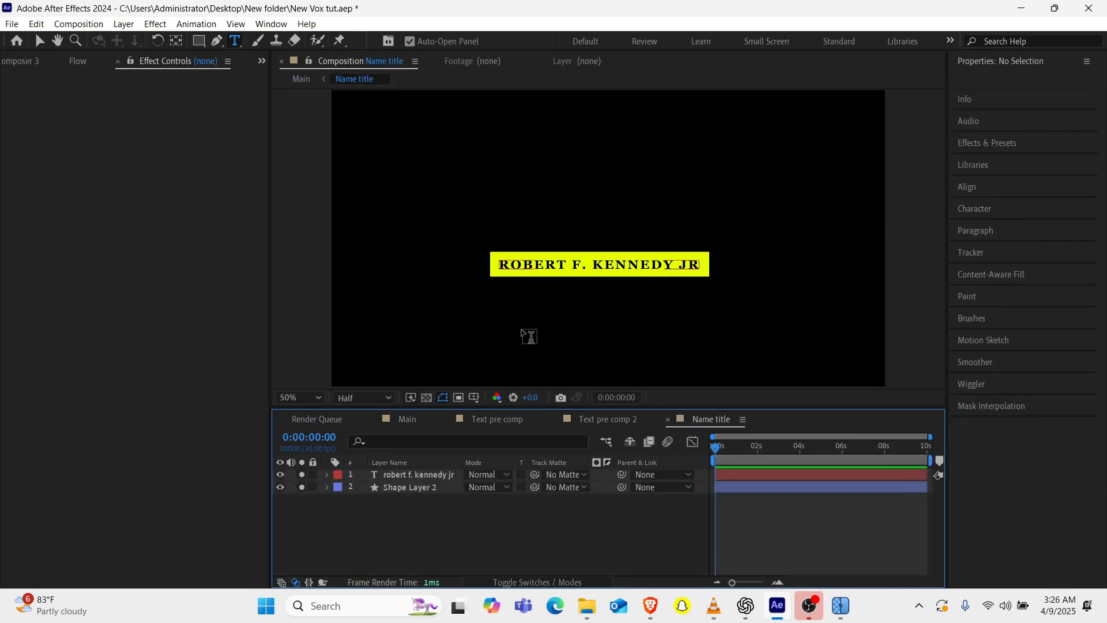
left_click(416, 487)
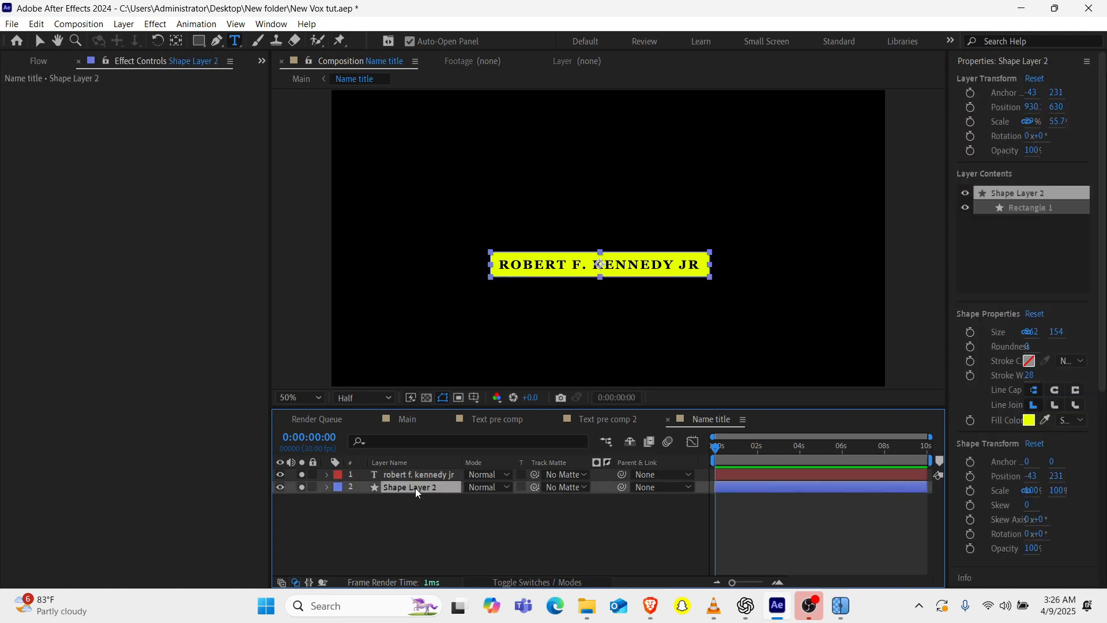
key("s")
left_click(470, 500)
left_click_drag(483, 499, 488, 499)
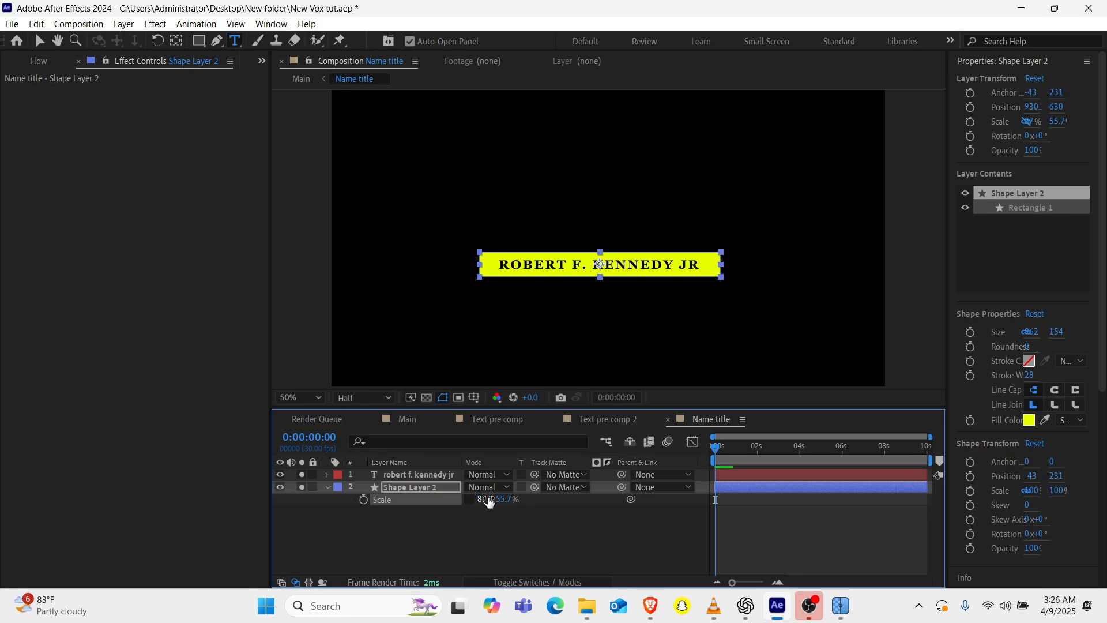
left_click(425, 476)
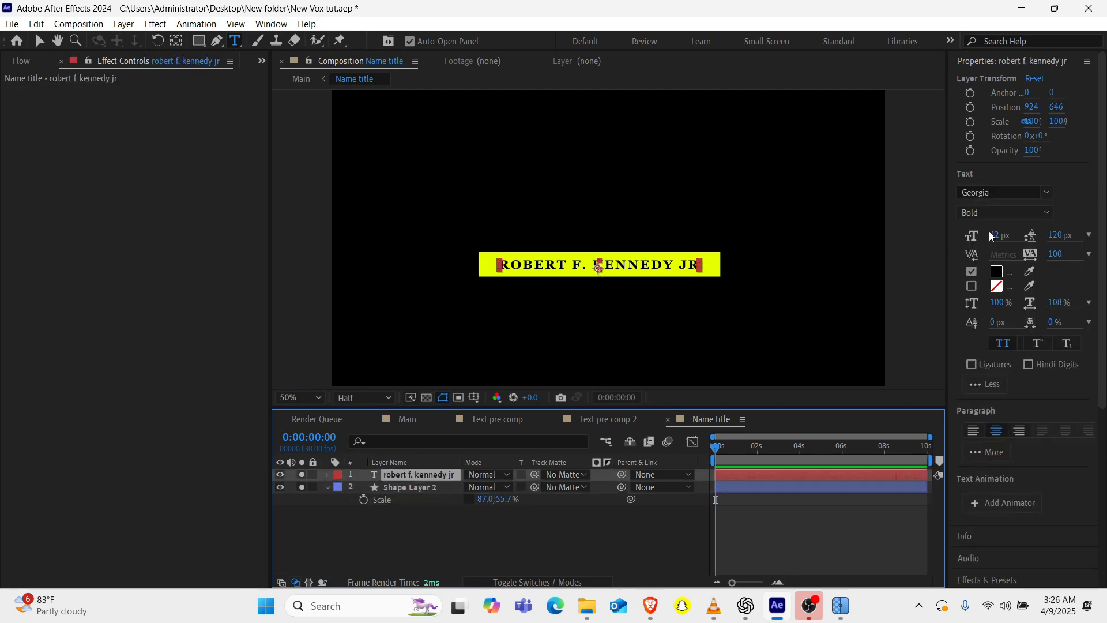
left_click_drag(994, 239, 999, 241)
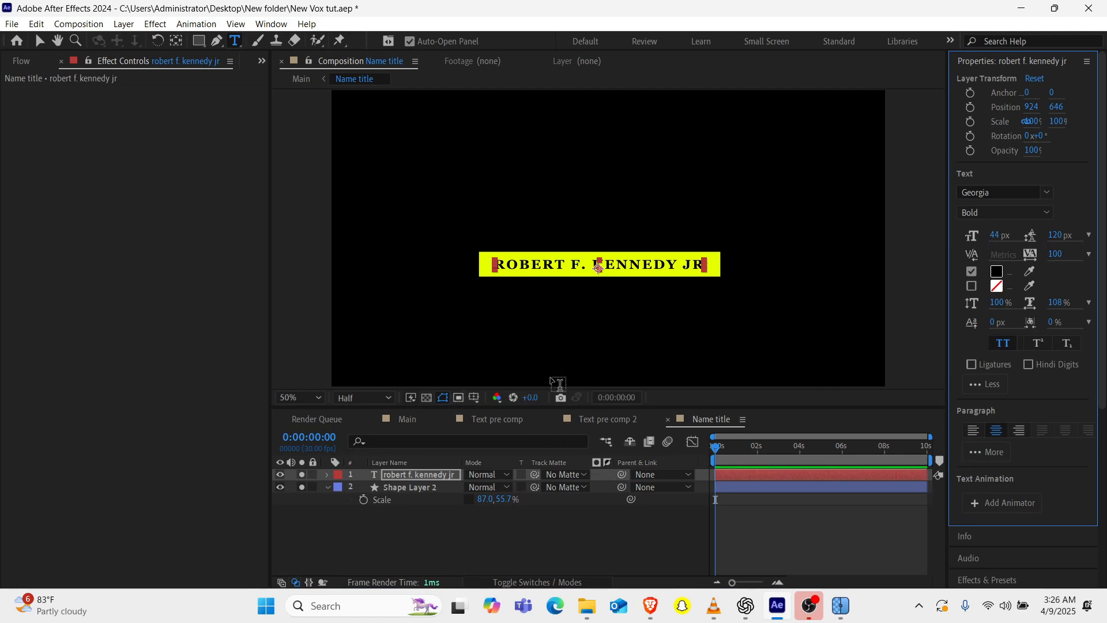
Return to the Main composition and apply the Linear Wipe effect to the Name title layer.
left_click(409, 420)
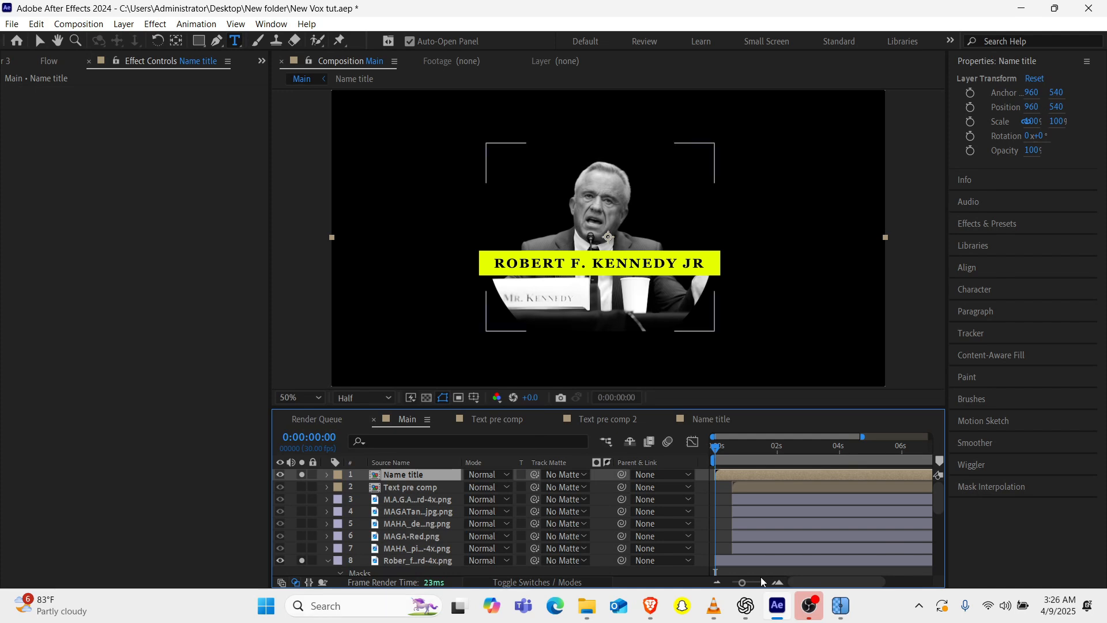
key("ctrl+space")
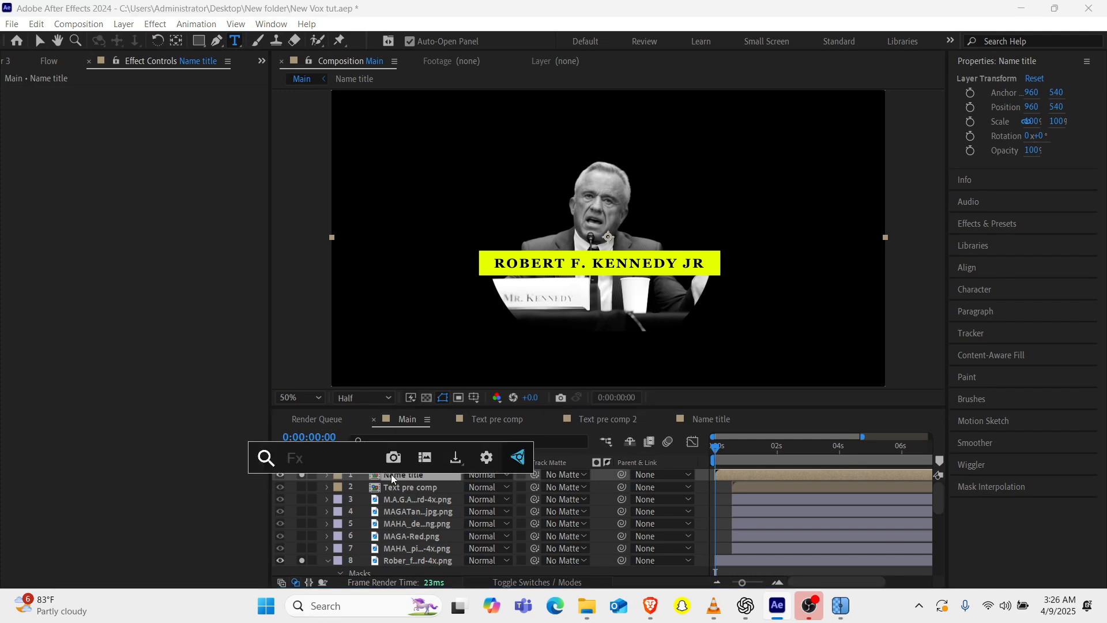
type("line")
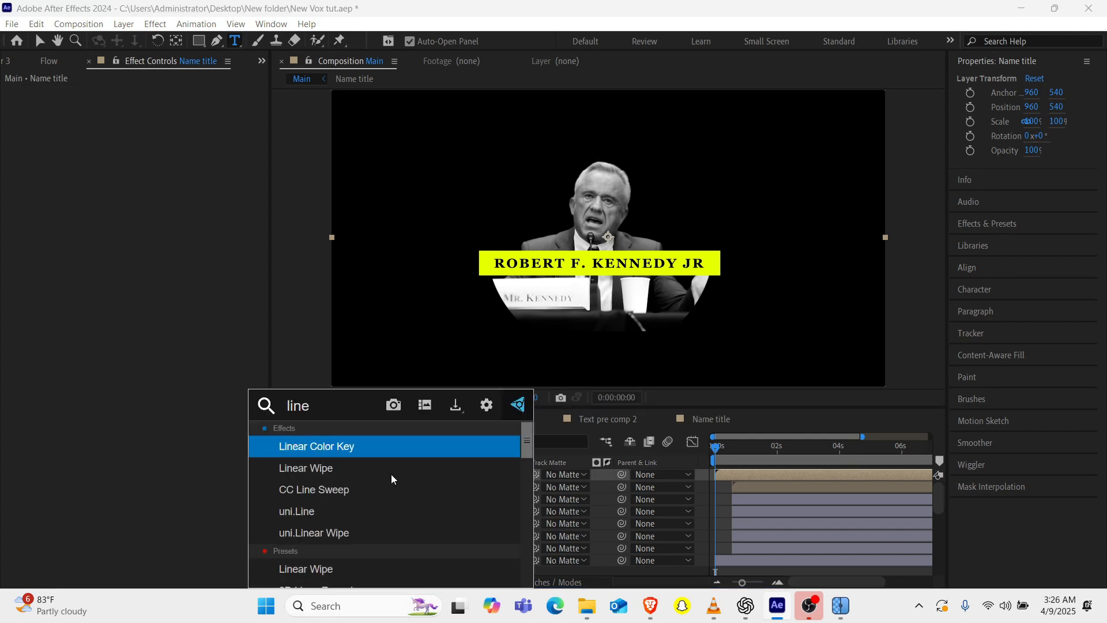
key("Down")
key("Down")
key("Up")
key("Return")
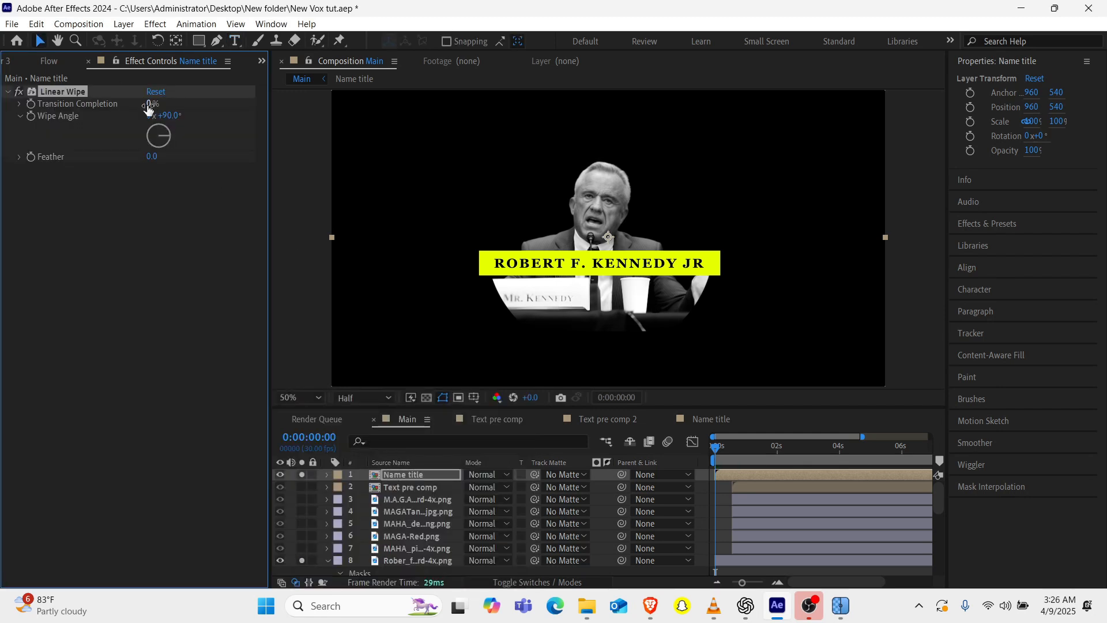
Set the Linear Wipe angle to 269° and keyframe Transition Completion at 100% at 0:00:01:02.
left_click_drag(159, 104, 130, 137)
left_click_drag(726, 447, 750, 442)
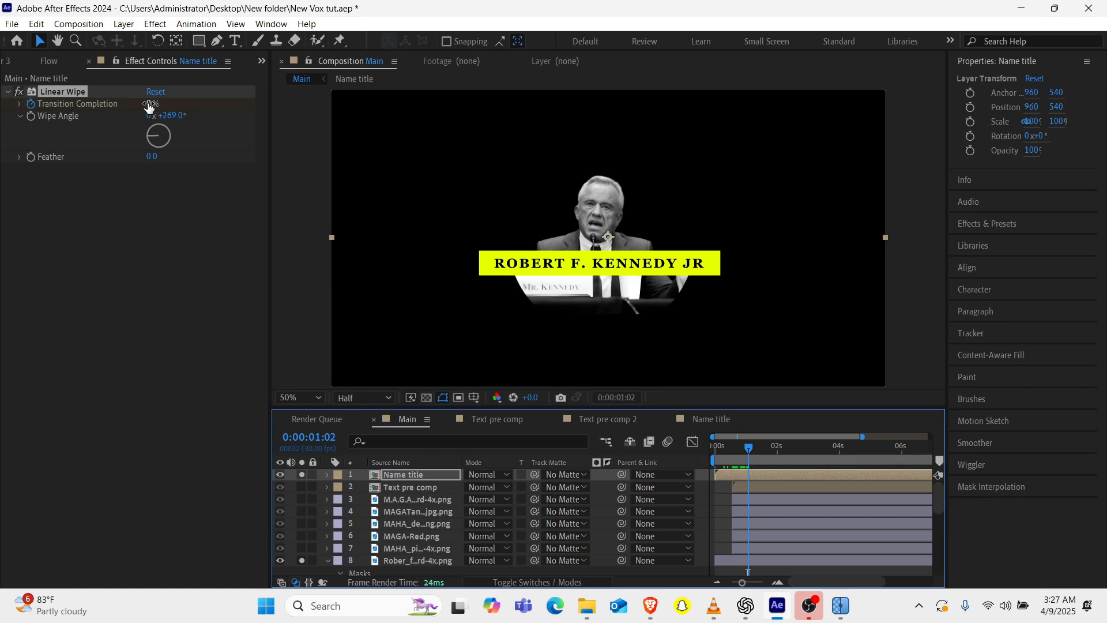
left_click_drag(149, 105, 254, 101)
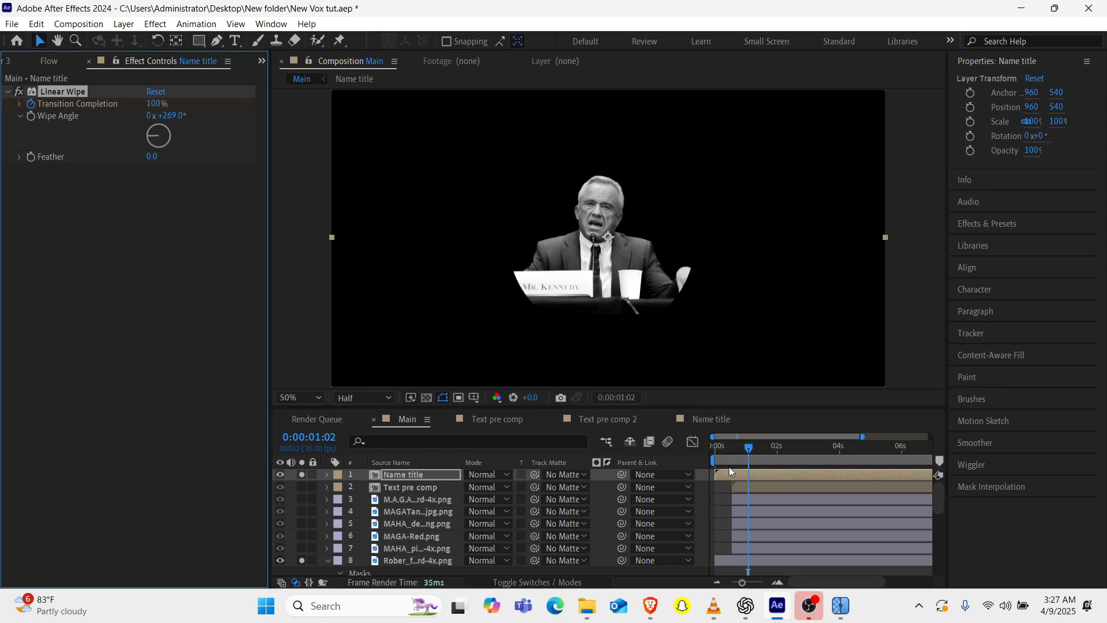
Apply Easy Ease to both Linear Wipe Transition Completion keyframes on the Name title layer and preview the wipe.
key("u")
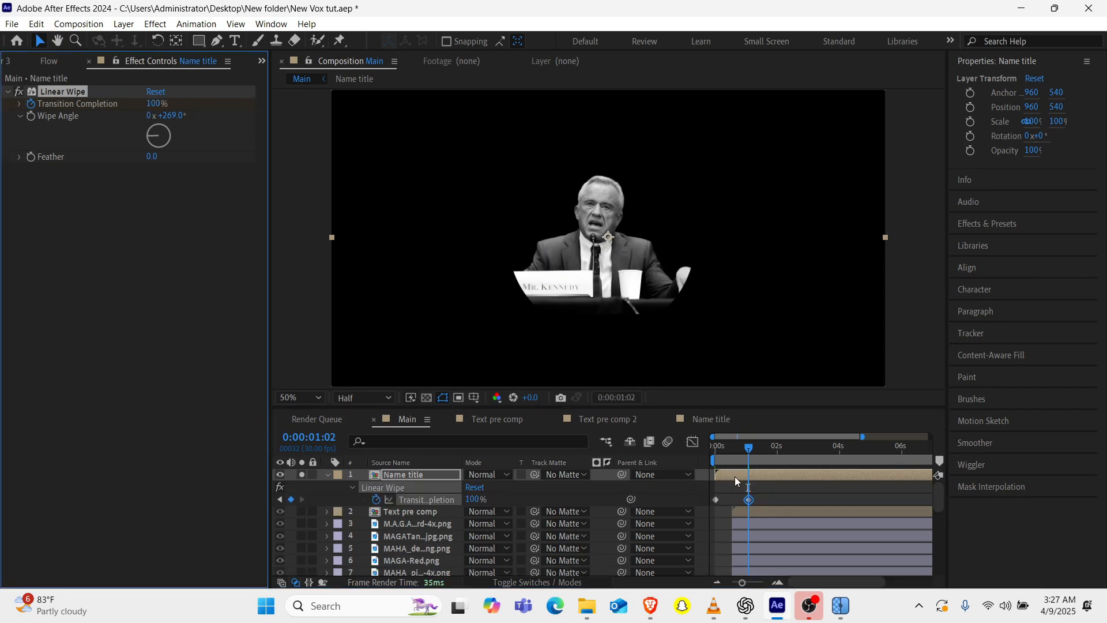
left_click(715, 500)
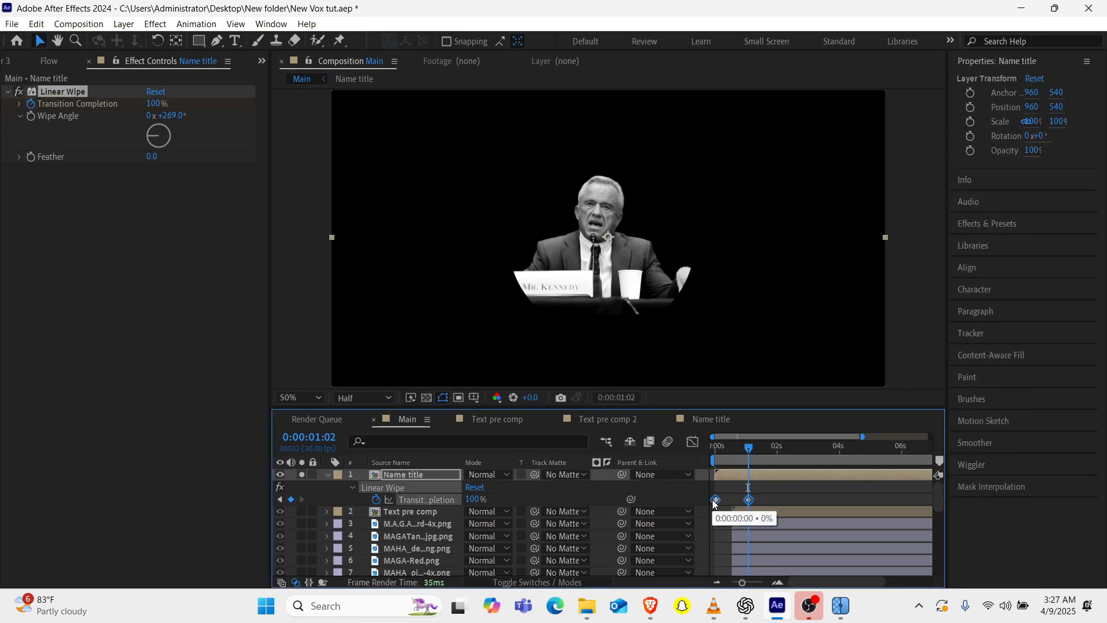
key("F9")
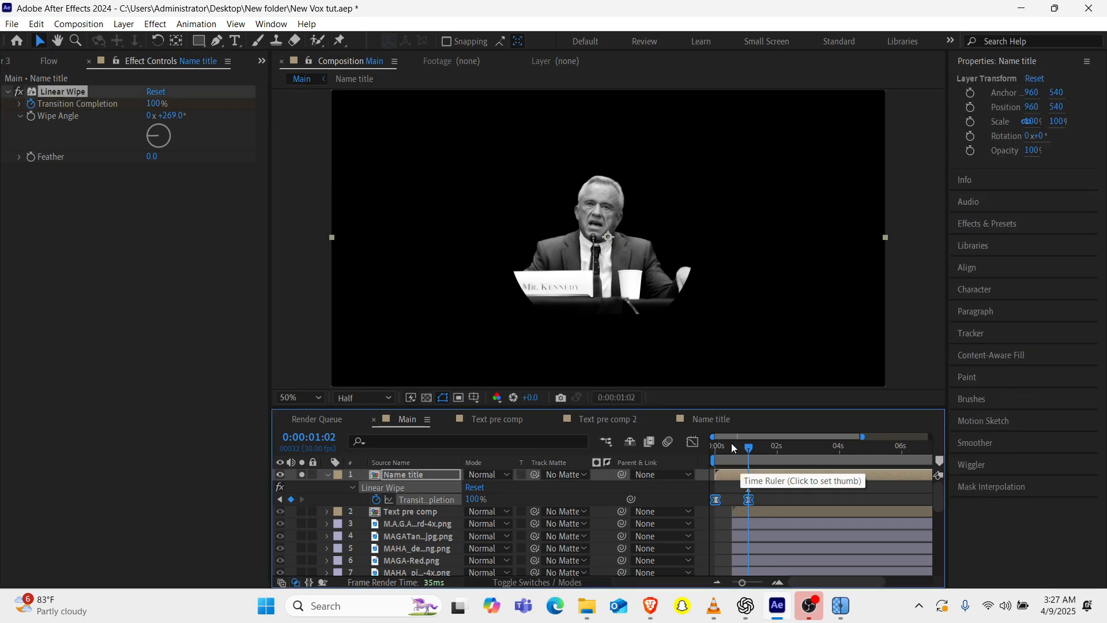
left_click_drag(748, 448, 678, 457)
key("space")
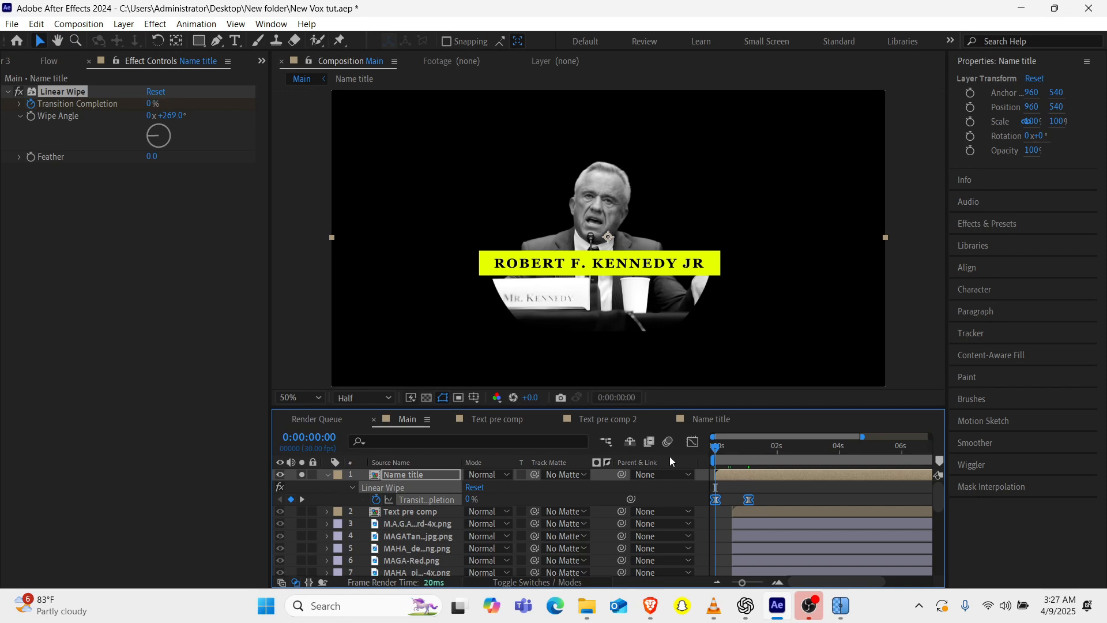
left_click(728, 457)
left_click_drag(726, 453, 724, 454)
Apply the Posterize Time effect to the Name title layer with a frame rate of 12.
type("pos")
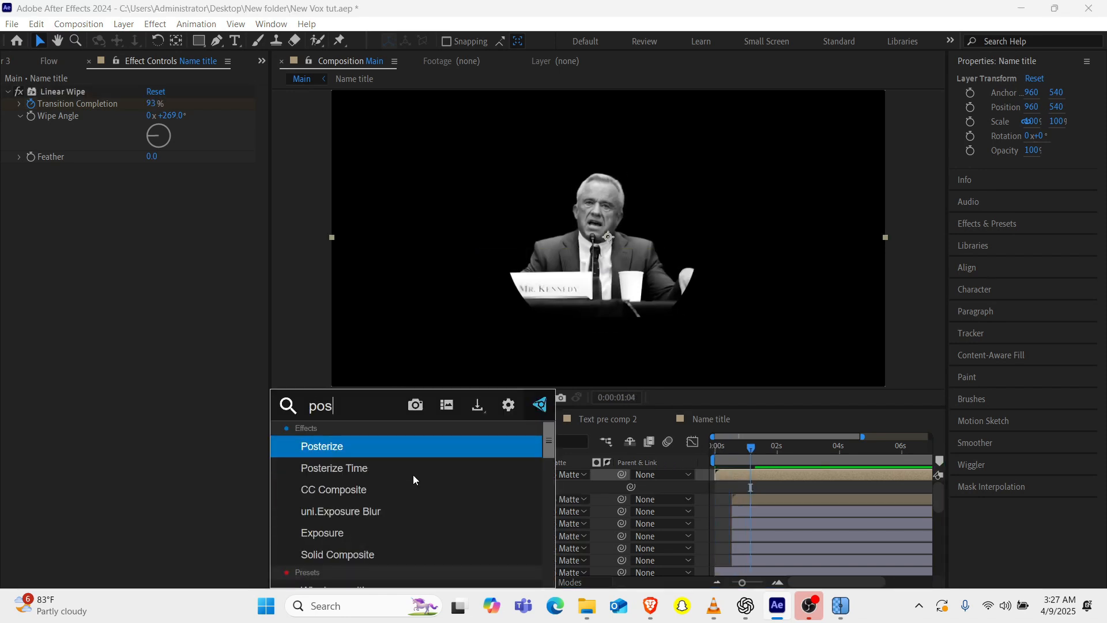
key("Down")
key("Return")
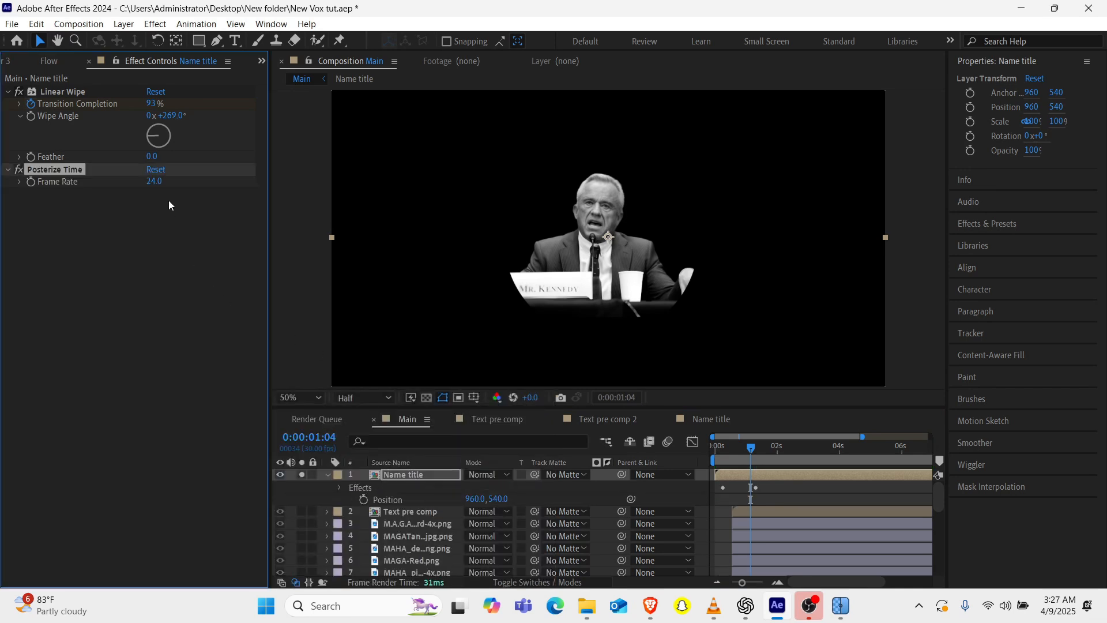
left_click(329, 478)
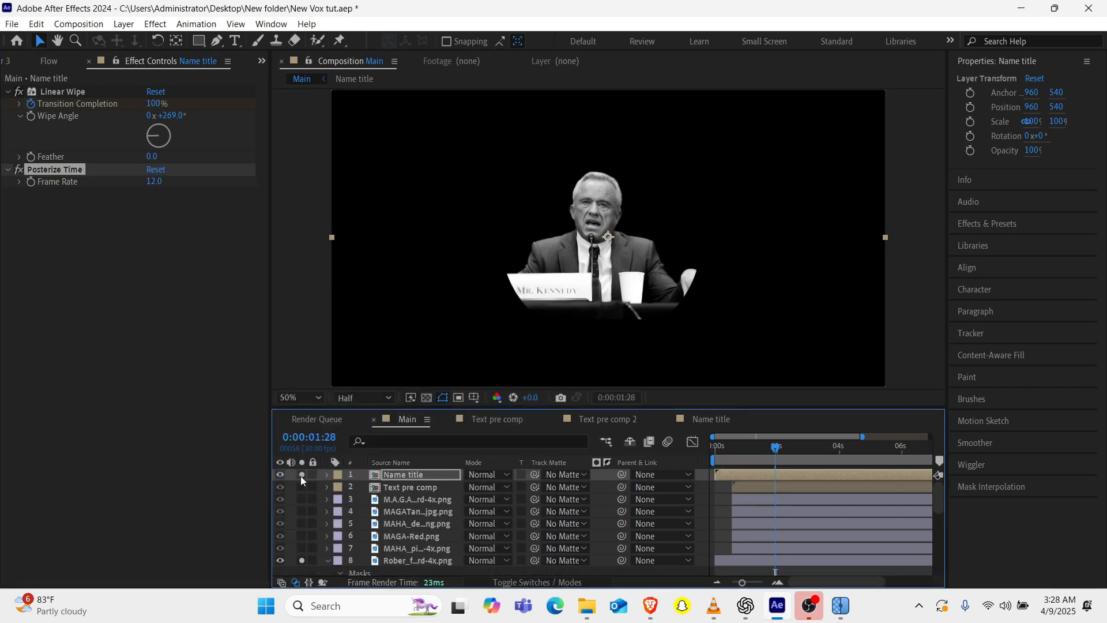
Turn off solo for the Name title and portrait layers and play back the full composition.
left_click(302, 559)
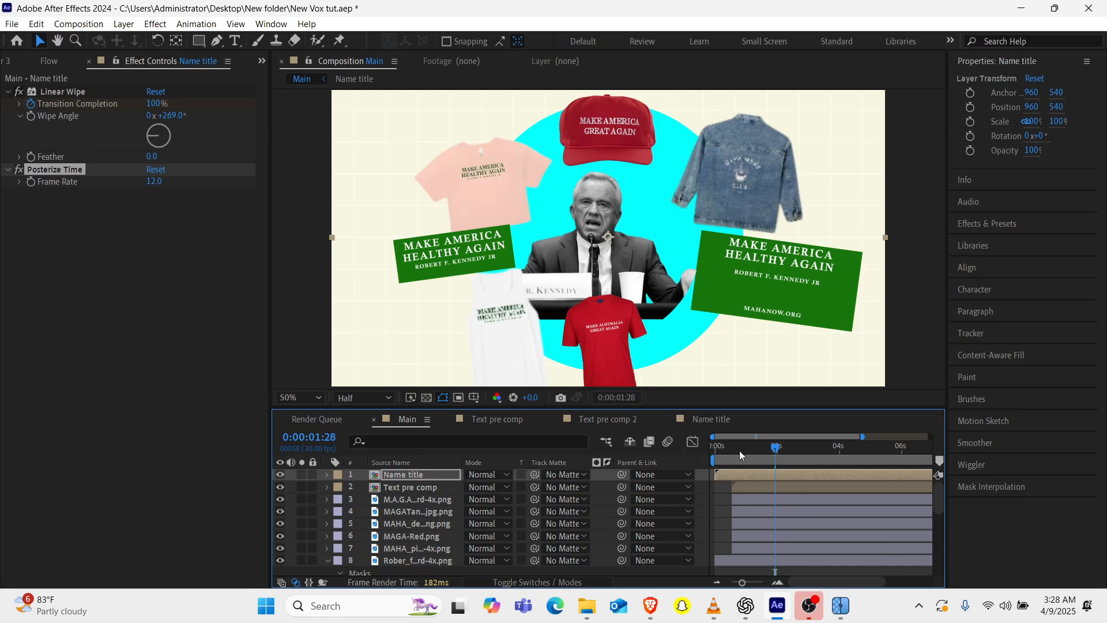
key("space")
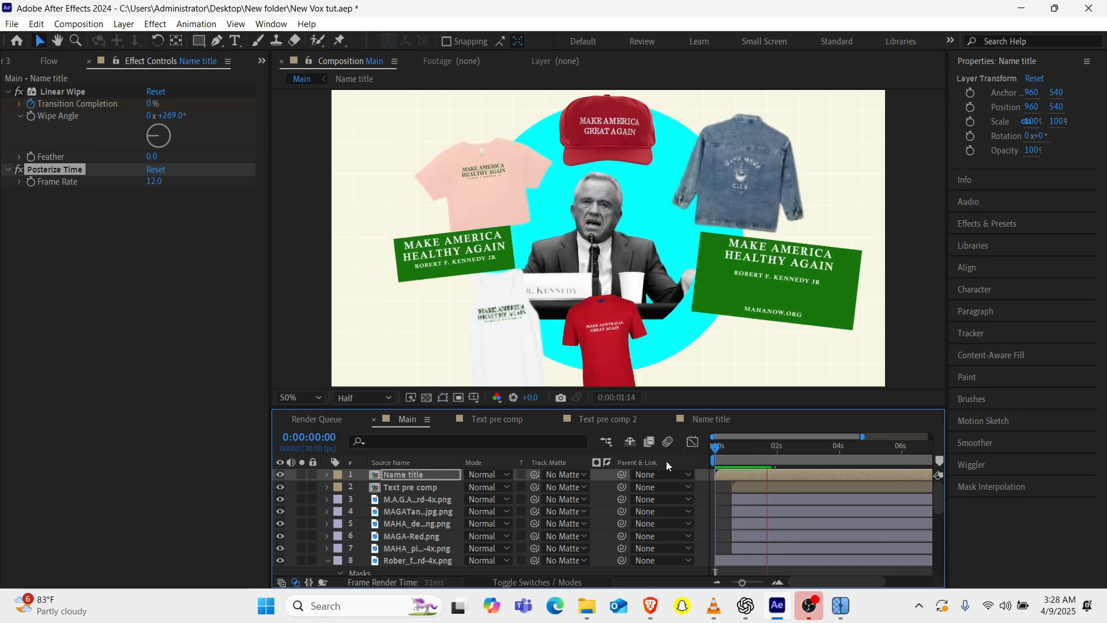
key("space")
left_click_drag(542, 408, 542, 400)
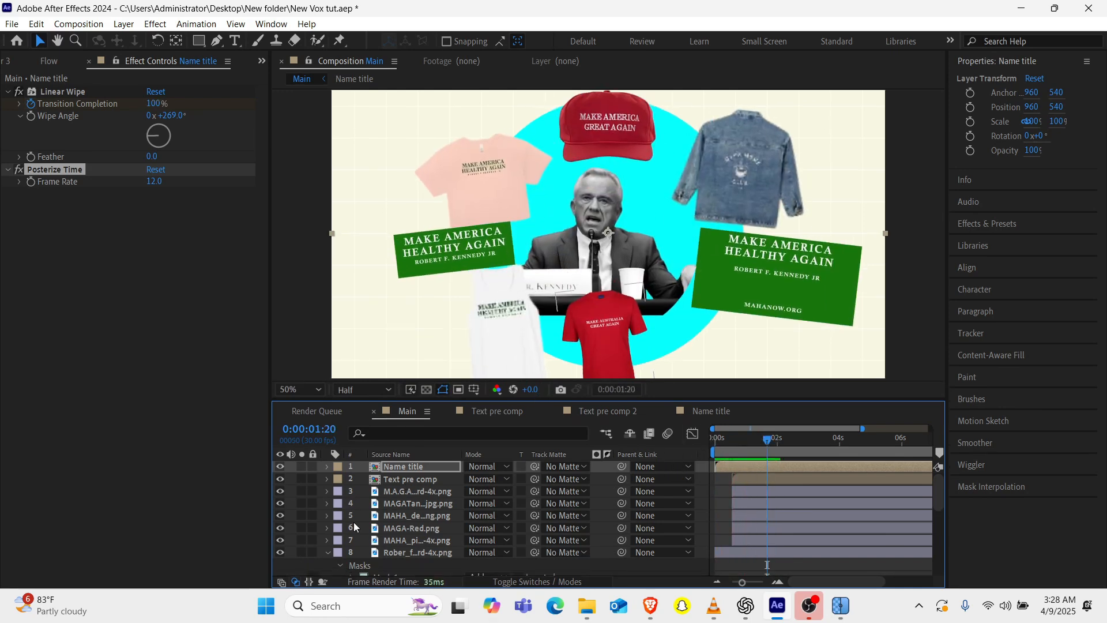
Keyframe Opacity at 100% at 0:00:00:22 on the five merchandise image layers.
left_click(410, 494)
left_click(403, 541, "shift")
key("t")
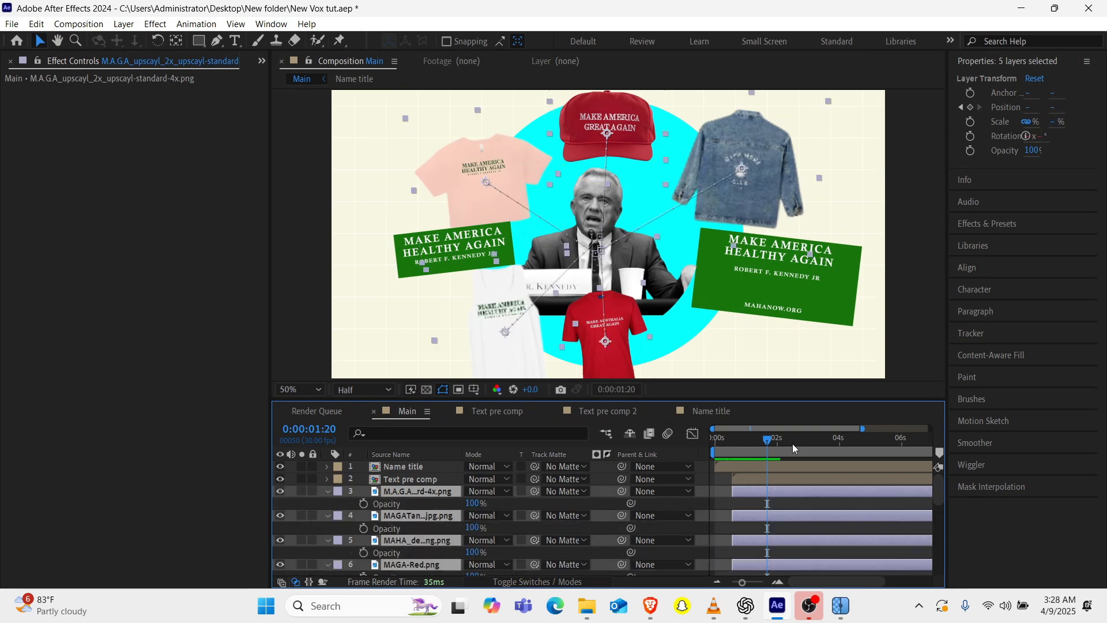
left_click(738, 445)
left_click_drag(742, 582, 762, 583)
left_click(364, 504)
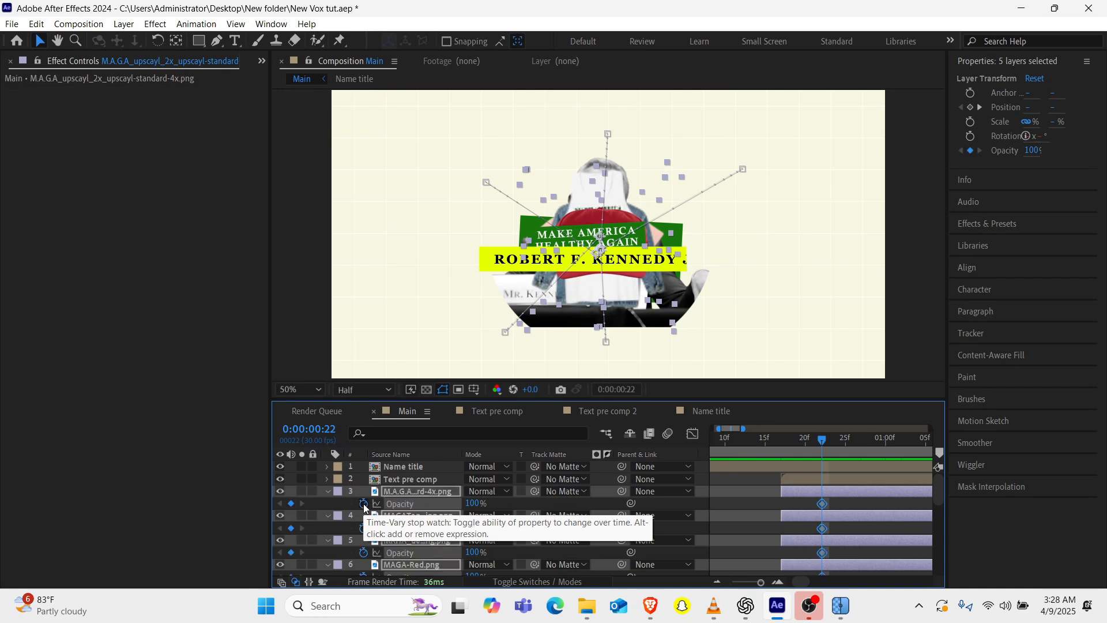
scroll(346, 536, "down", 3)
left_click(327, 562)
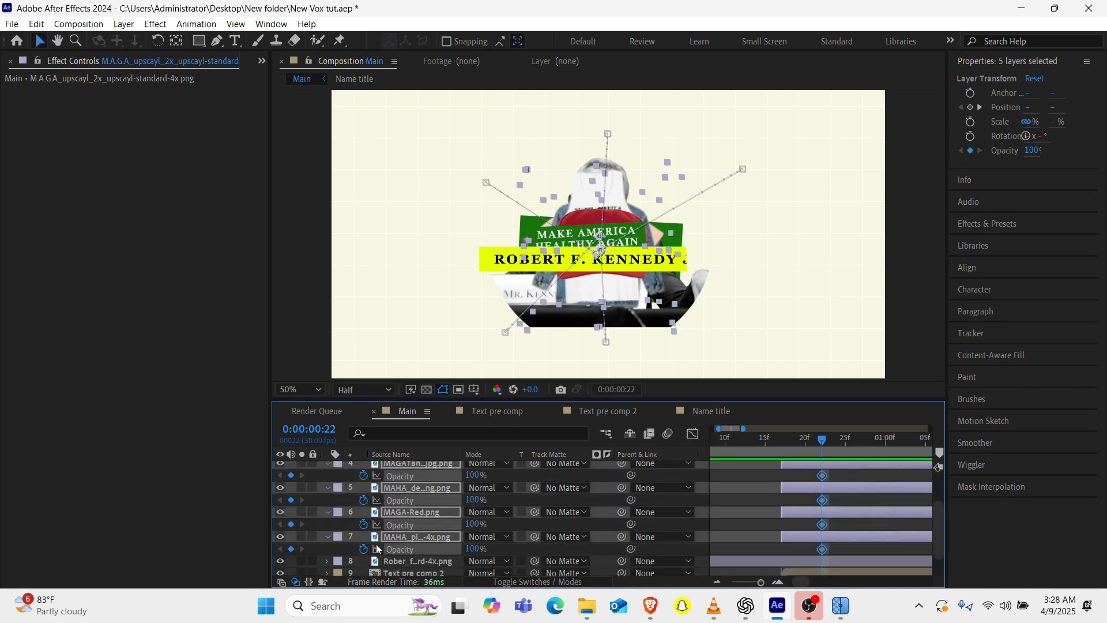
On the Text pre comp 2 layer, keyframe Opacity at 100% at 0:00:00:22 and 0% at 0:00:00:17.
scroll(374, 546, "down", 2)
left_click(400, 544)
key("t")
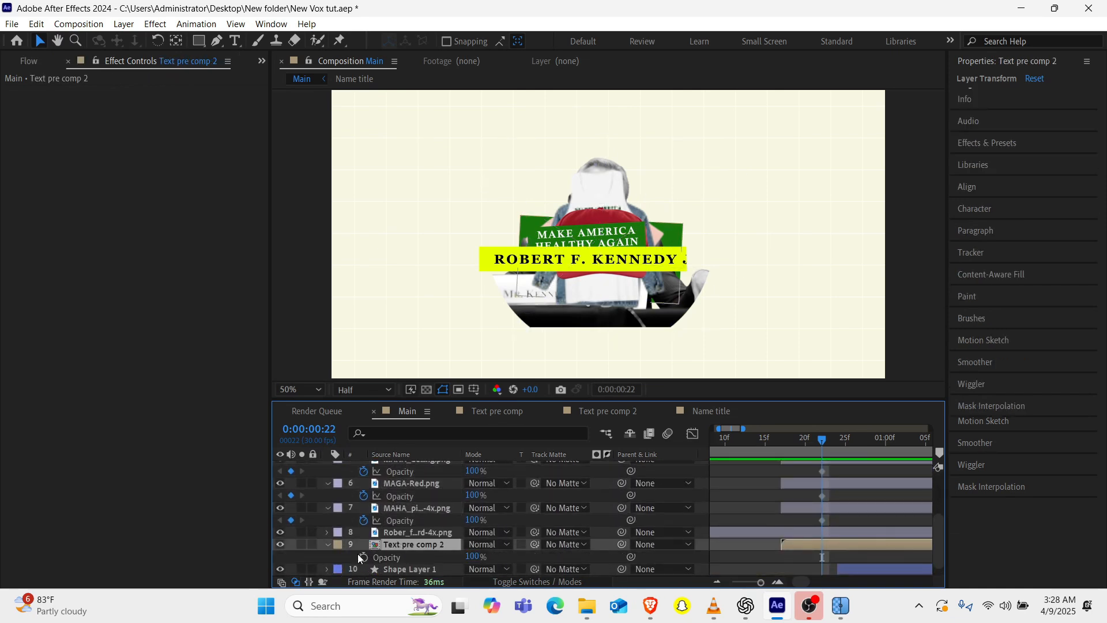
left_click(363, 557)
left_click(782, 438)
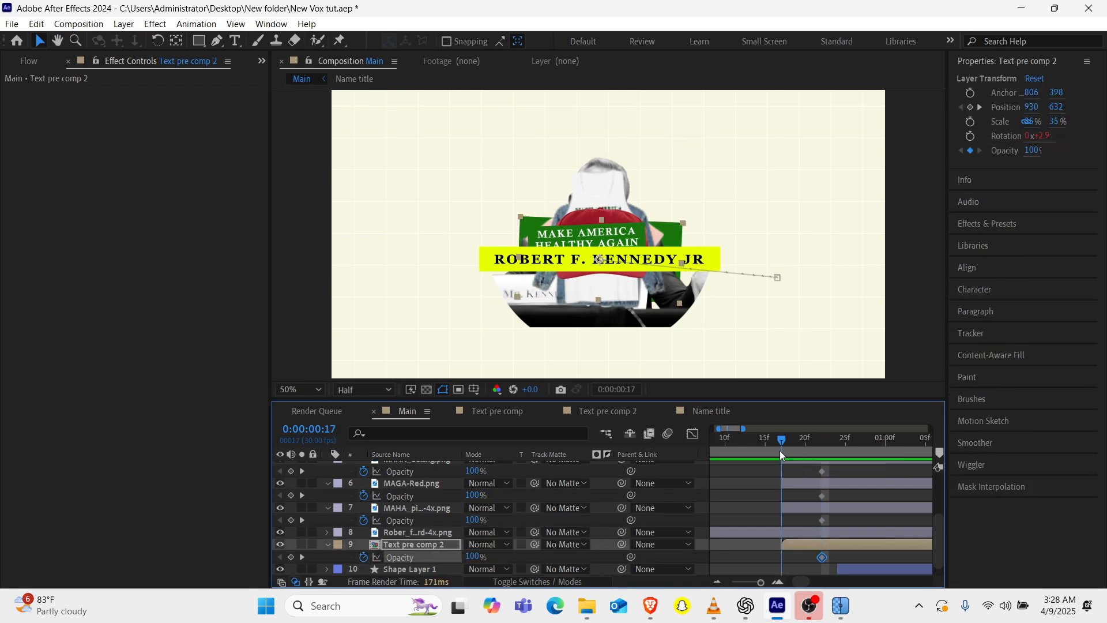
left_click(373, 571)
left_click(473, 557)
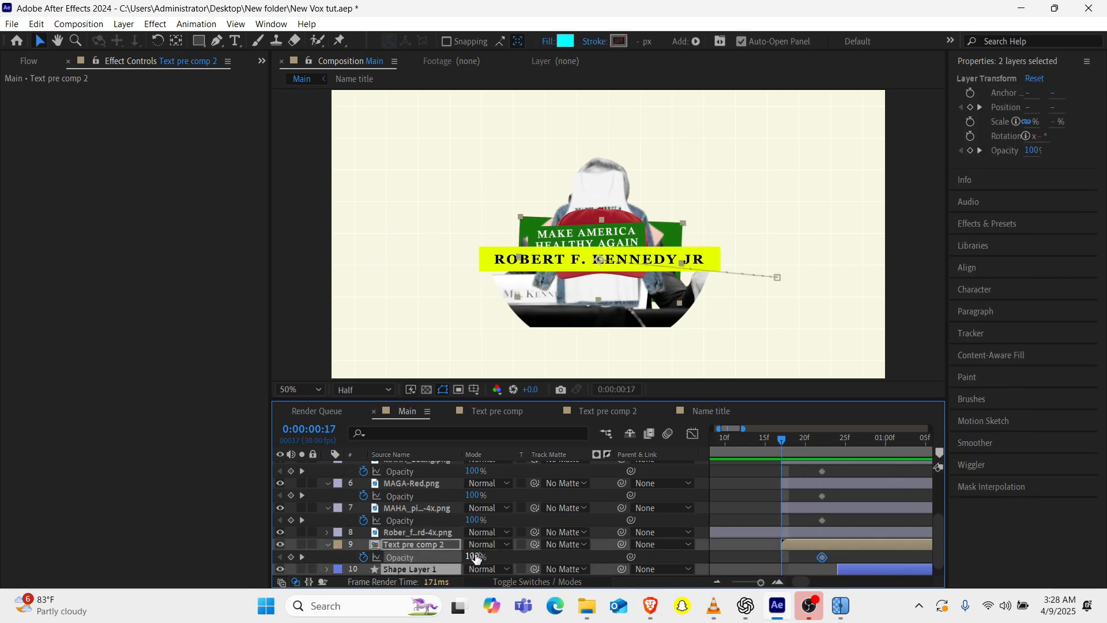
type("0")
key("Return")
Set the Opacity of all five merchandise image layers to 0% at 0:00:00:17.
left_click(474, 520)
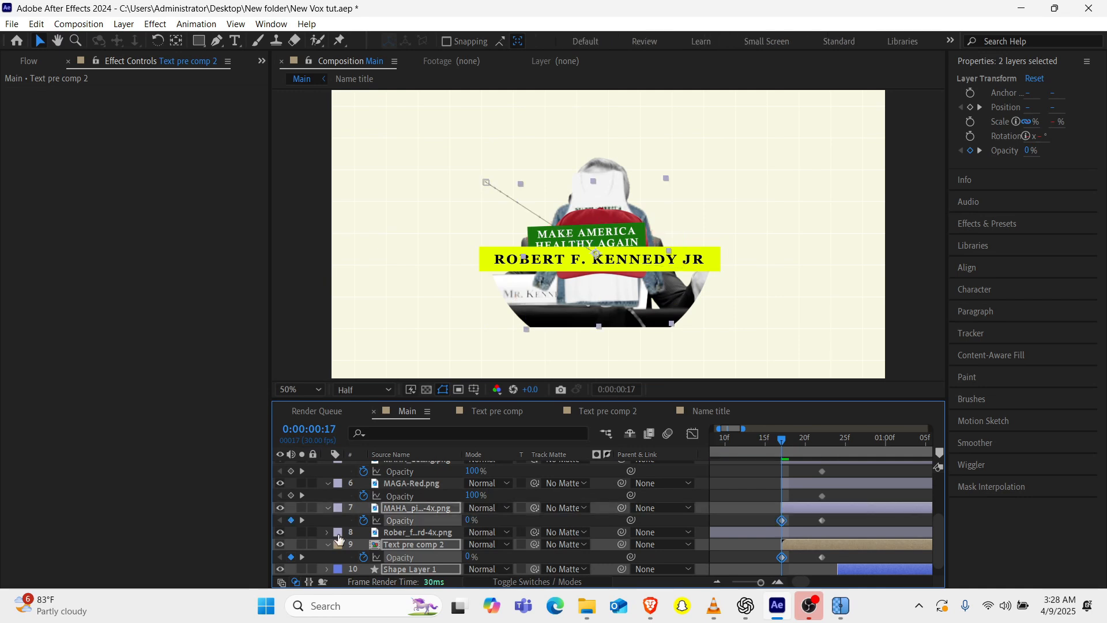
type("0")
key("Return")
left_click_drag(474, 495, 369, 497)
scroll(486, 519, "up", 2)
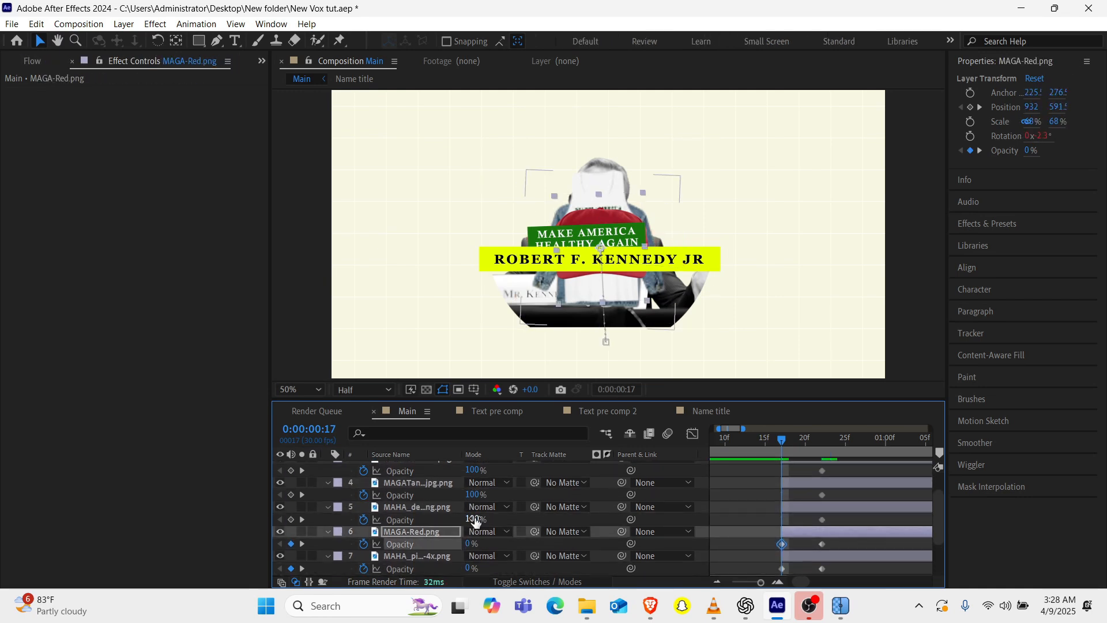
left_click_drag(473, 520, 363, 518)
left_click_drag(472, 495, 334, 501)
scroll(346, 507, "up", 3)
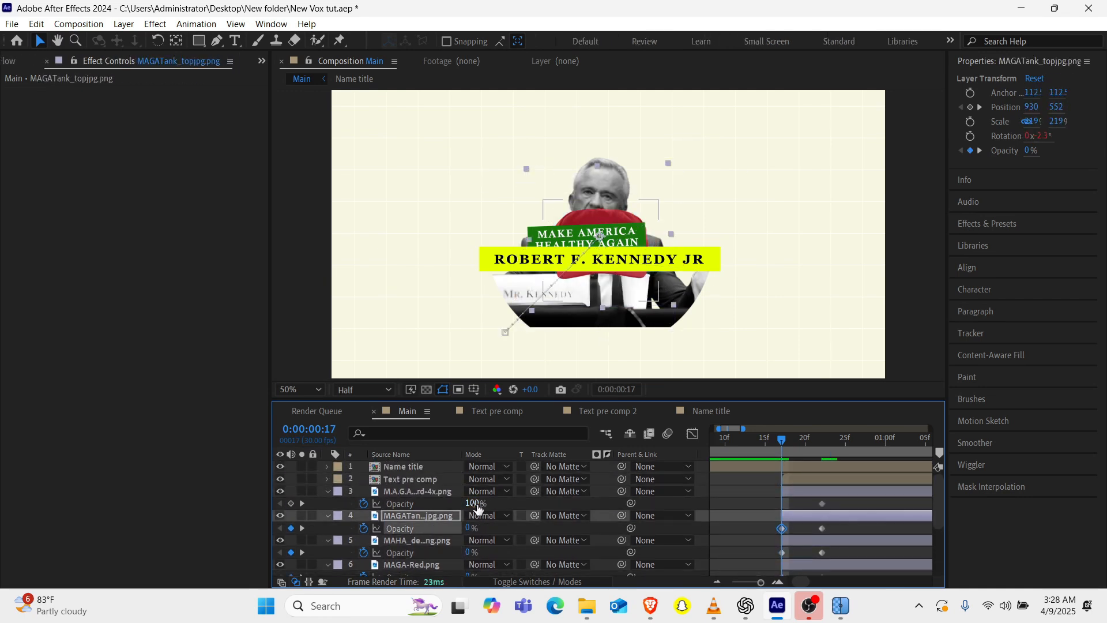
left_click_drag(473, 504, 408, 512)
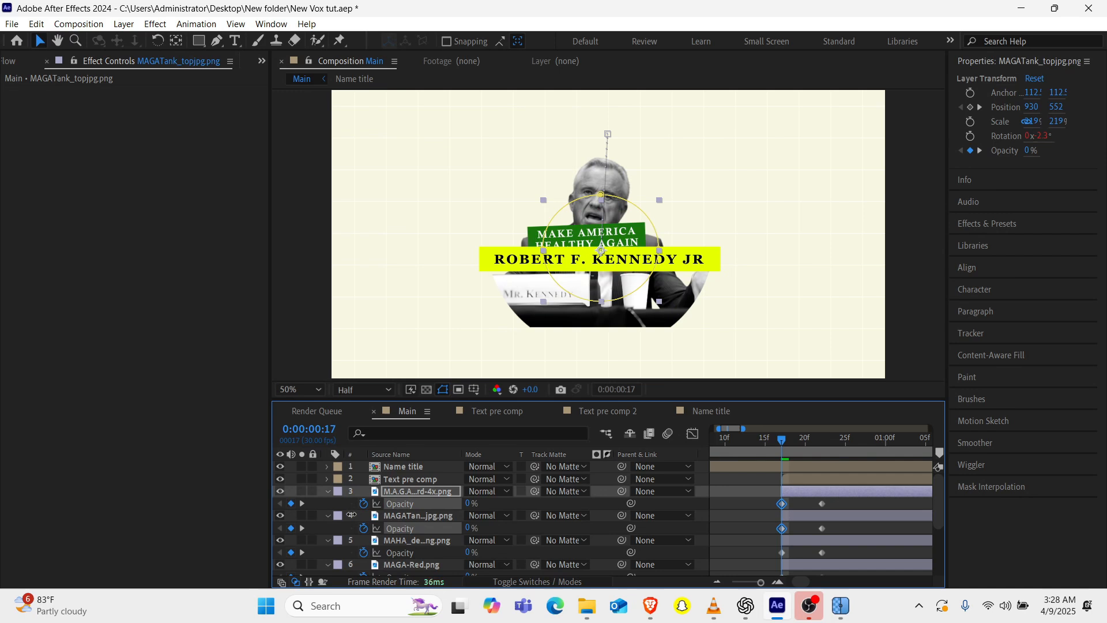
On the Text pre comp layer, keyframe Opacity at 0% at 0:00:00:17 and 100% at 0:00:00:22.
left_click(418, 480)
key("t")
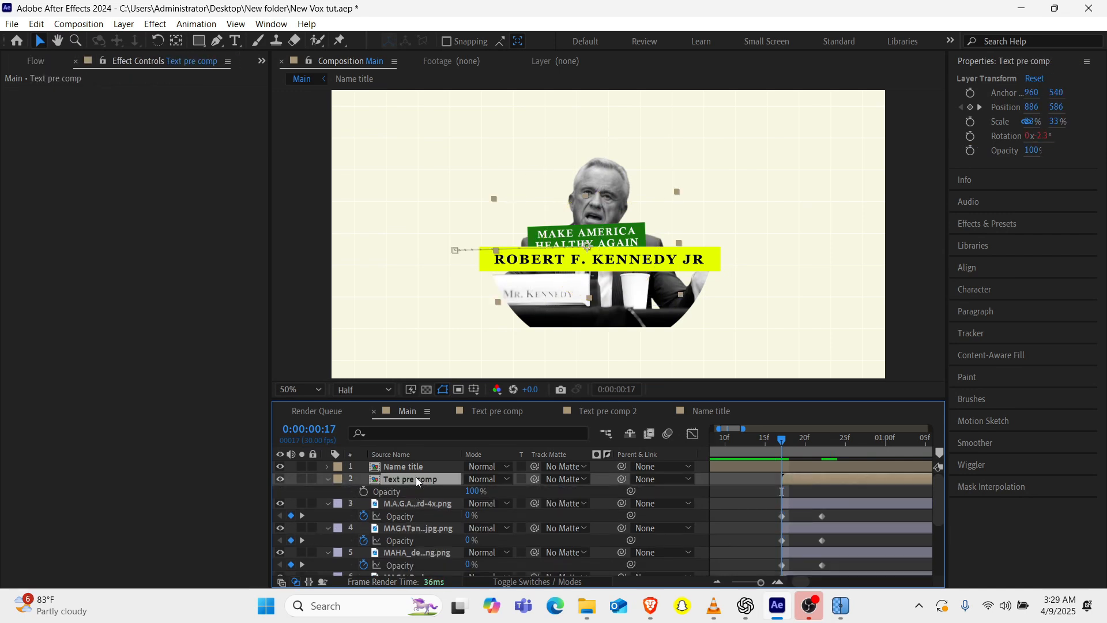
left_click(363, 492)
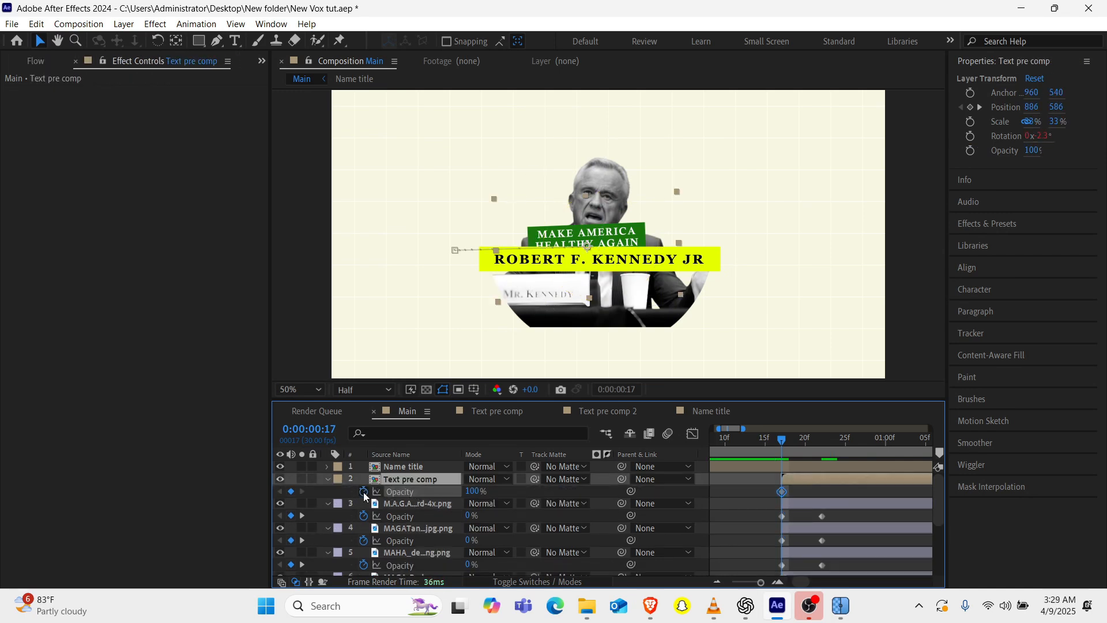
left_click(302, 515)
left_click(290, 491)
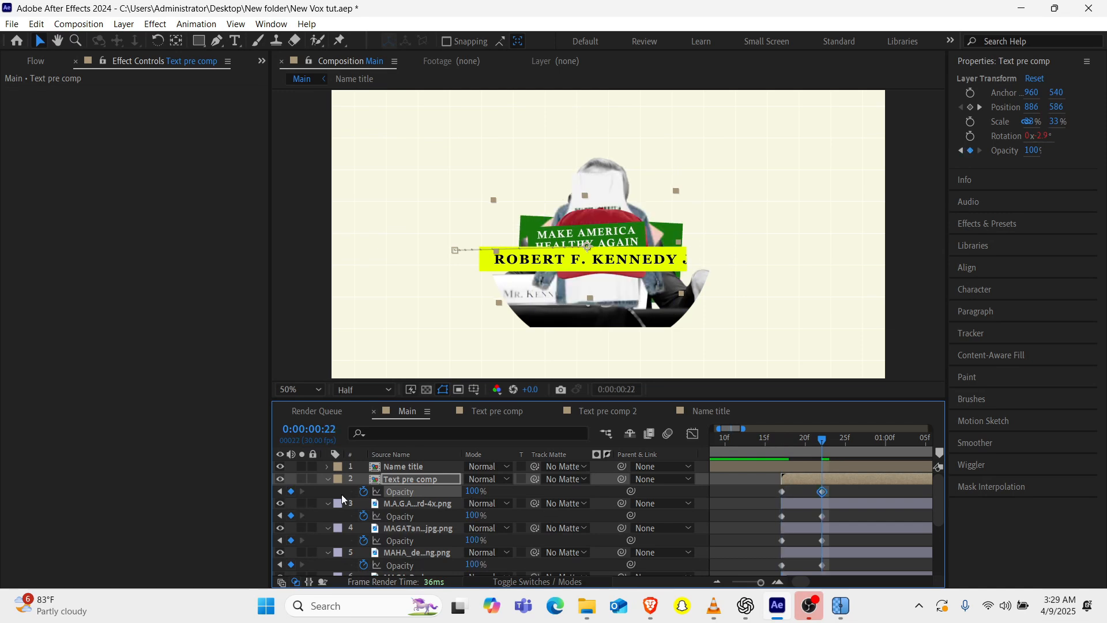
left_click(279, 492)
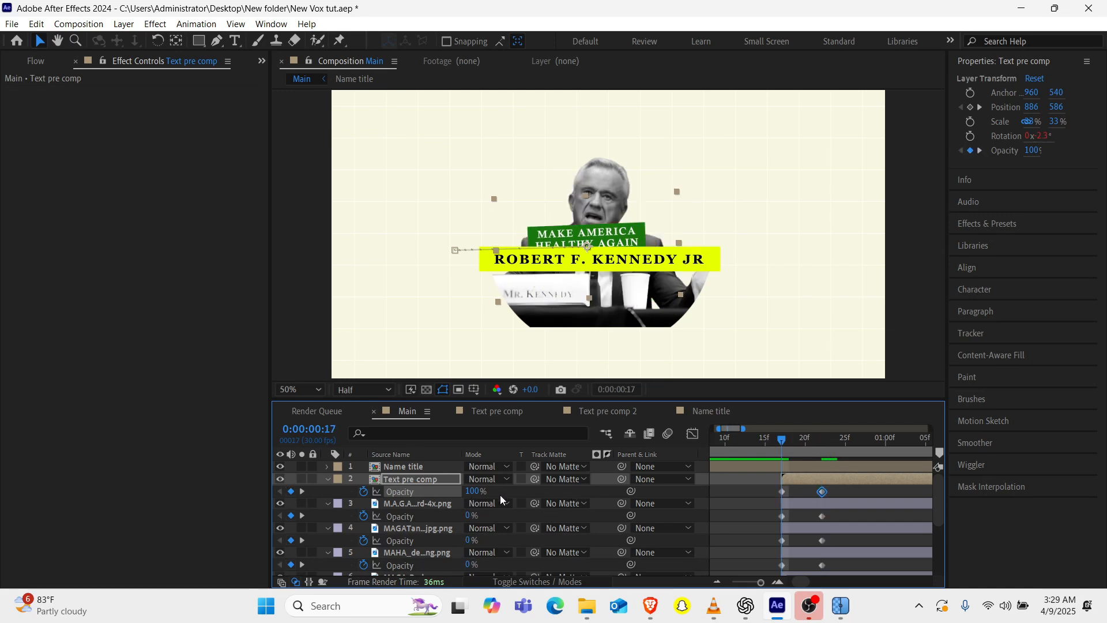
left_click(472, 491)
type("0")
key("Return")
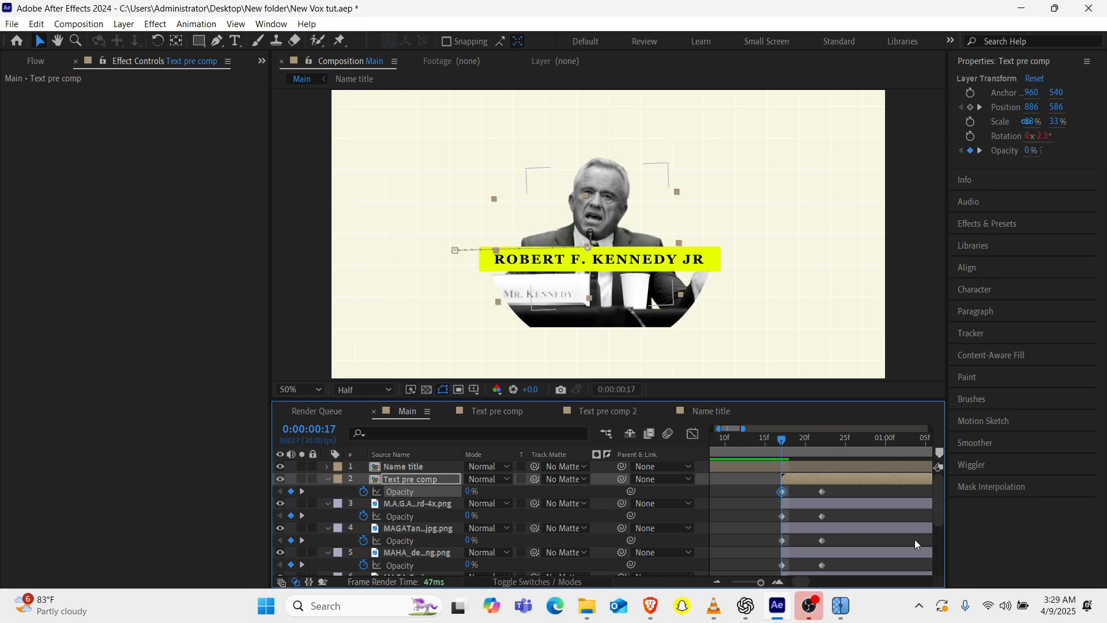
Apply Easy Ease to the Opacity keyframes of all merchandise and green card layers and preview from the start.
left_click_drag(768, 489, 837, 549)
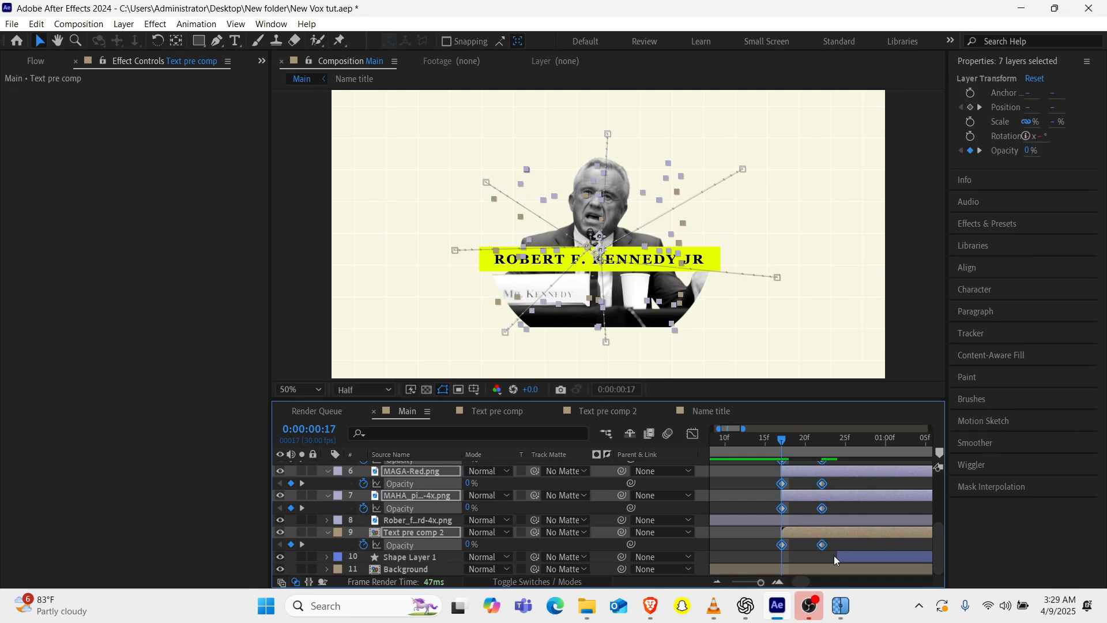
key("F9")
key("Home")
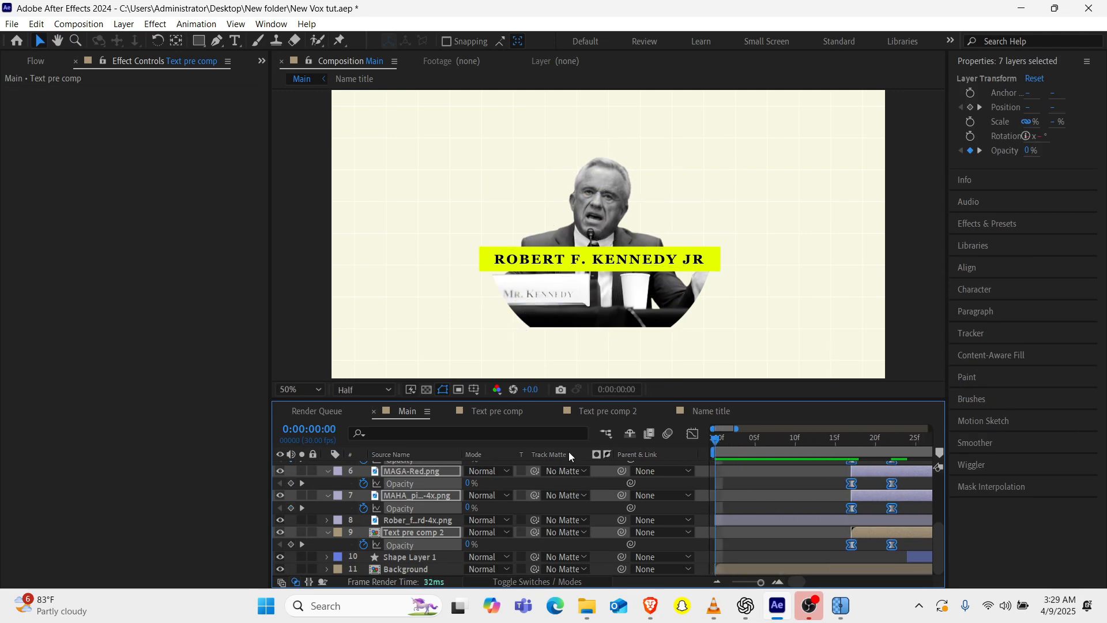
key("space")
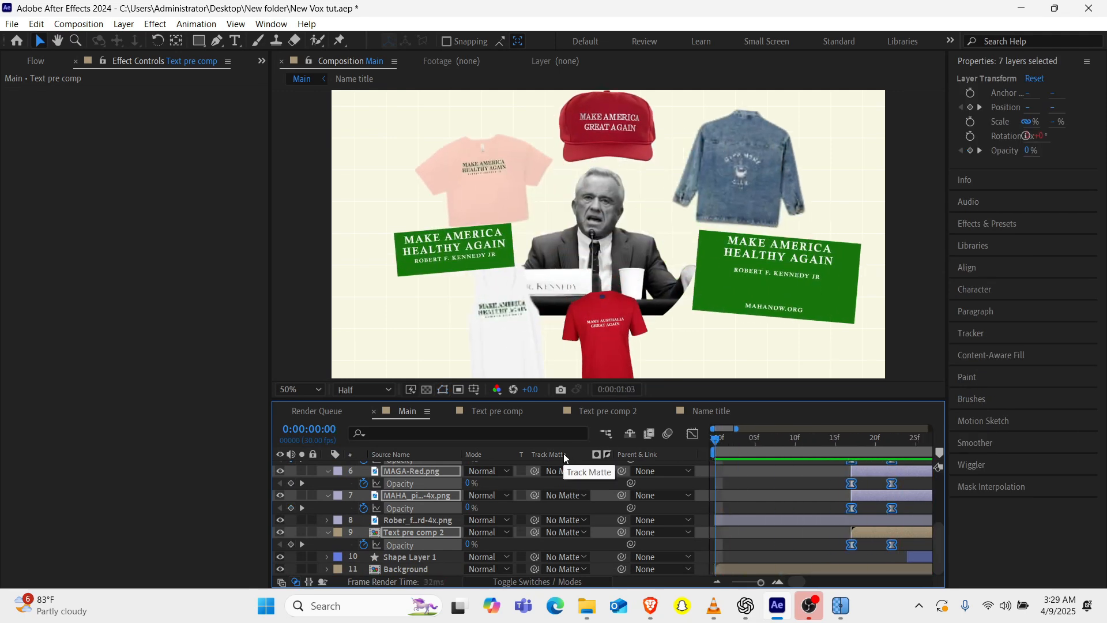
key("space")
scroll(724, 513, "left", 4)
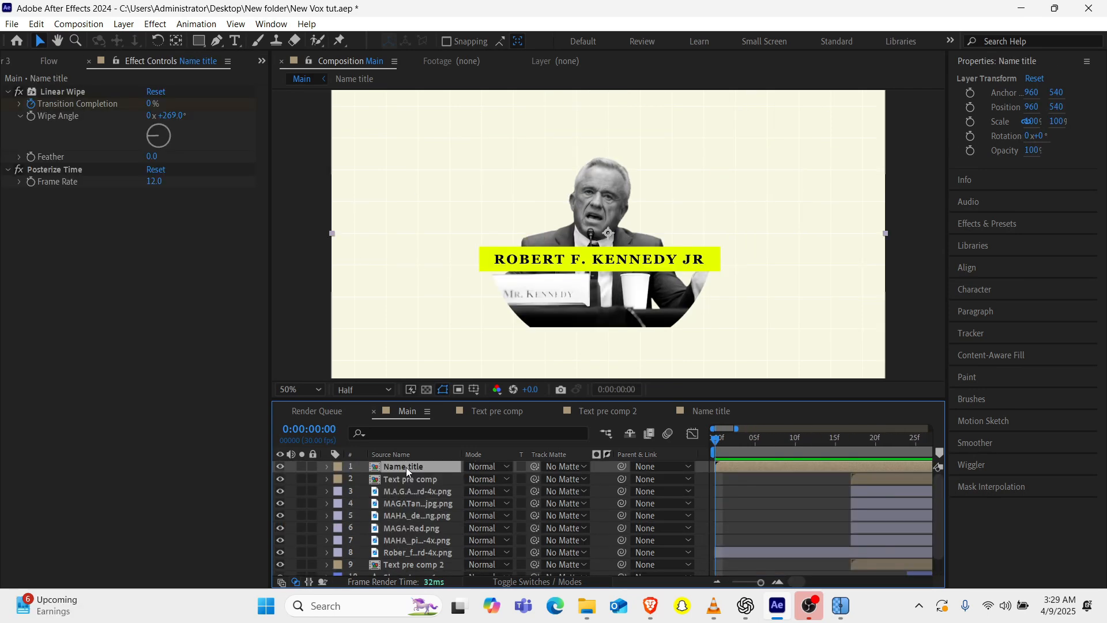
Add an adjustment layer above all layers and apply Posterize Time to it with a frame rate of 12.
key("ctrl+alt+y")
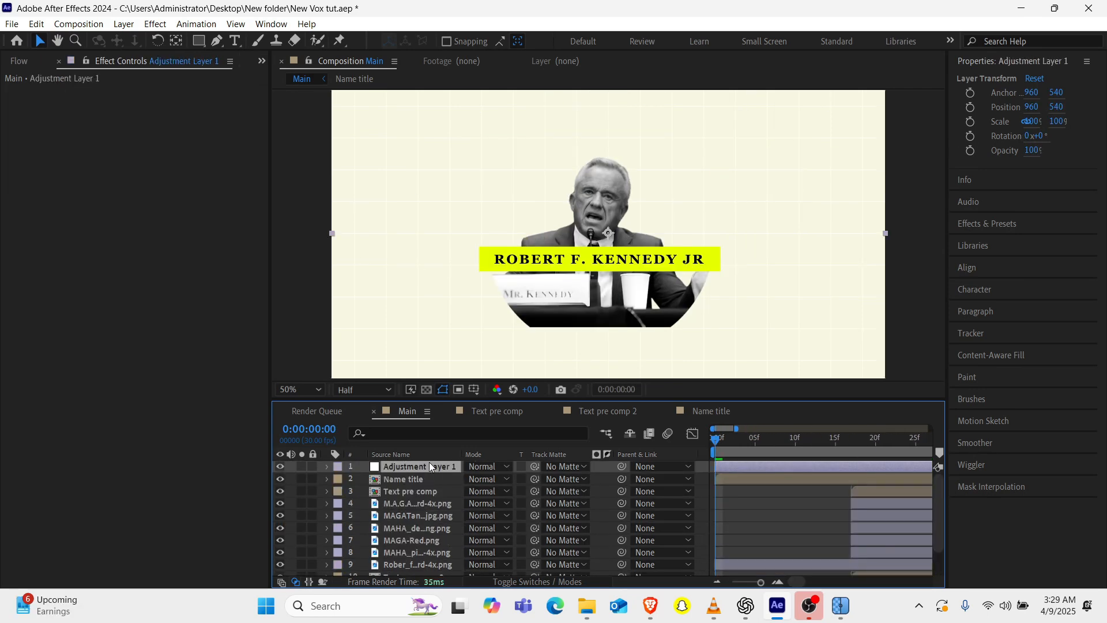
key("ctrl+space")
type("po")
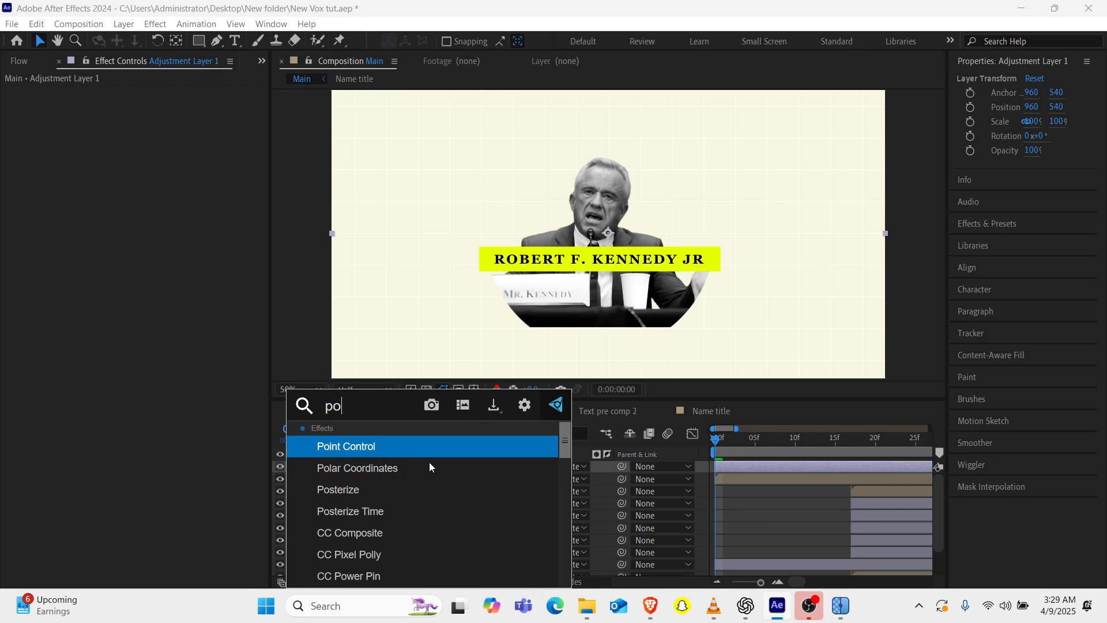
type("st")
key("Down")
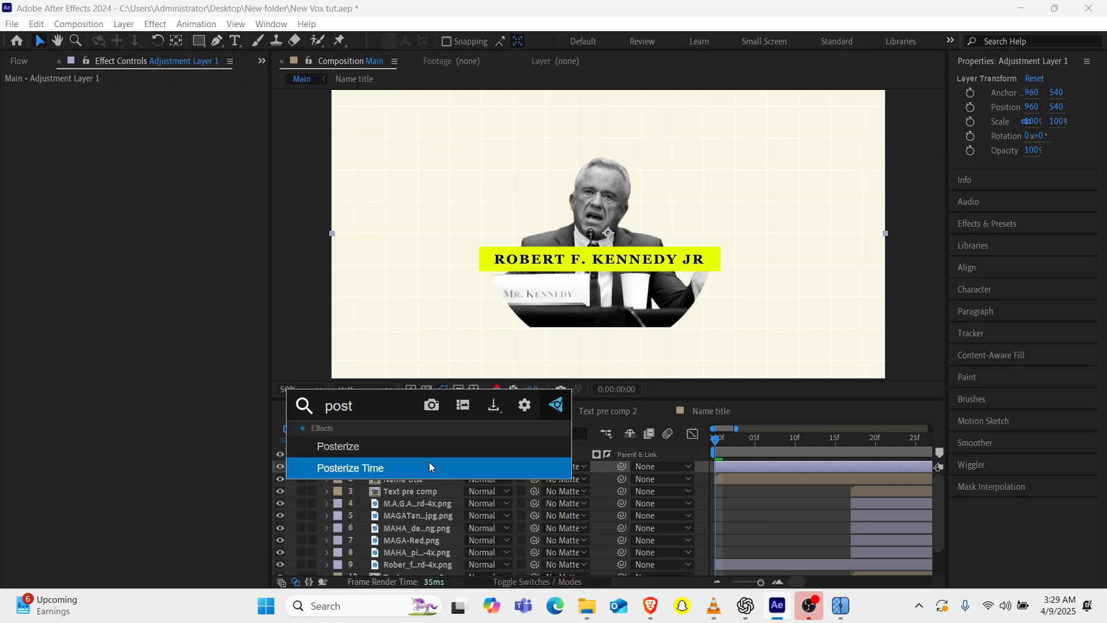
key("Return")
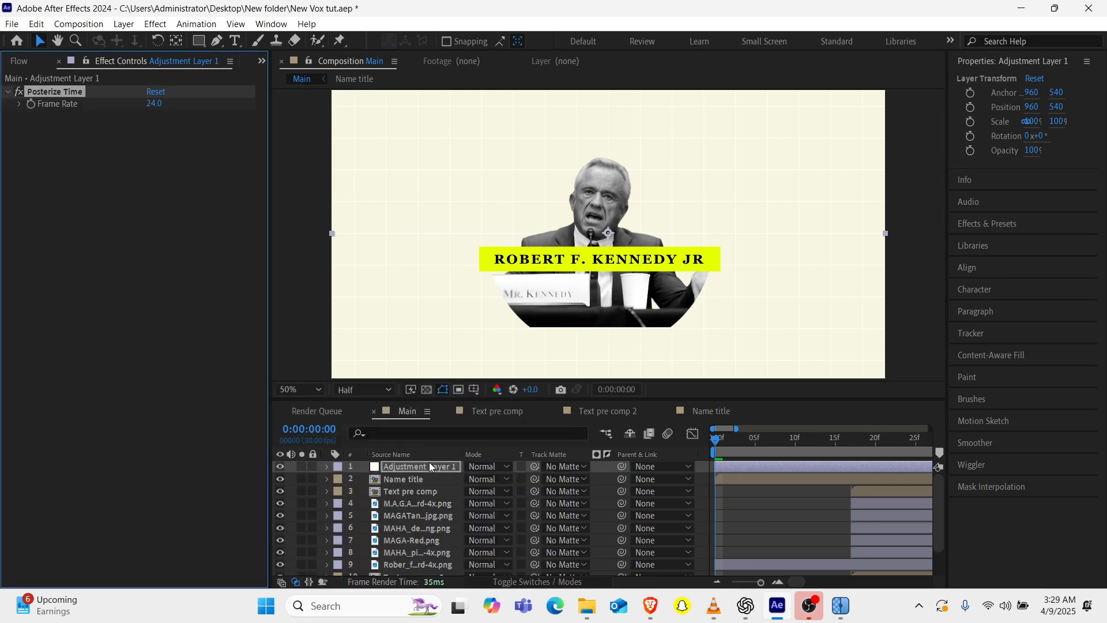
left_click(153, 104)
type("12")
Play the composition from the start to review the stepped motion of the whole animation.
left_click(726, 445)
key("space")
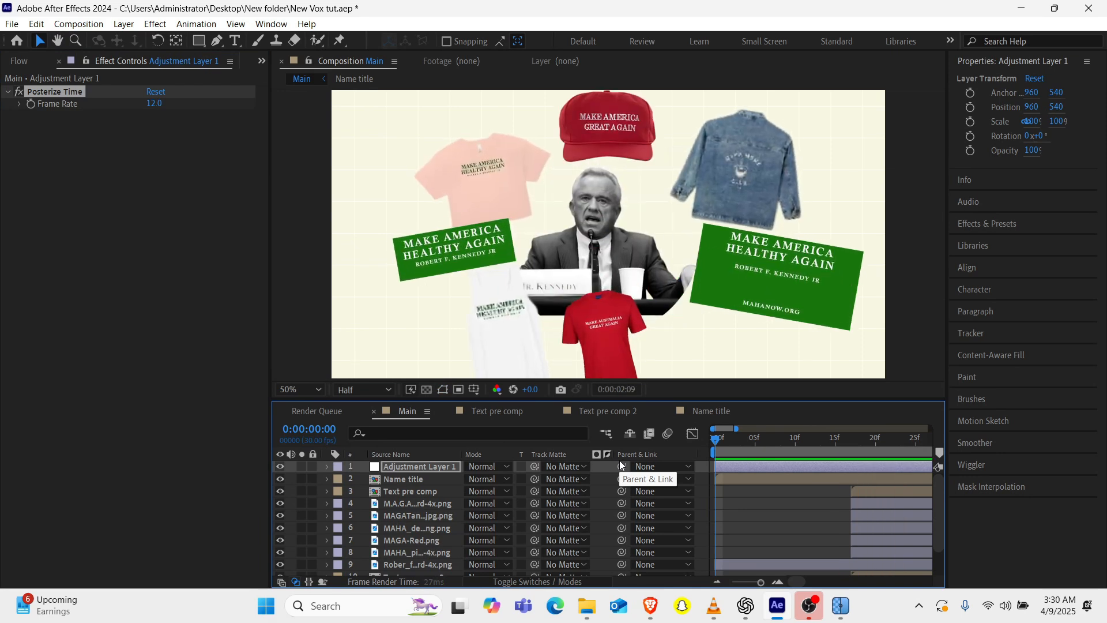
key("space")
scroll(761, 504, "left", 5)
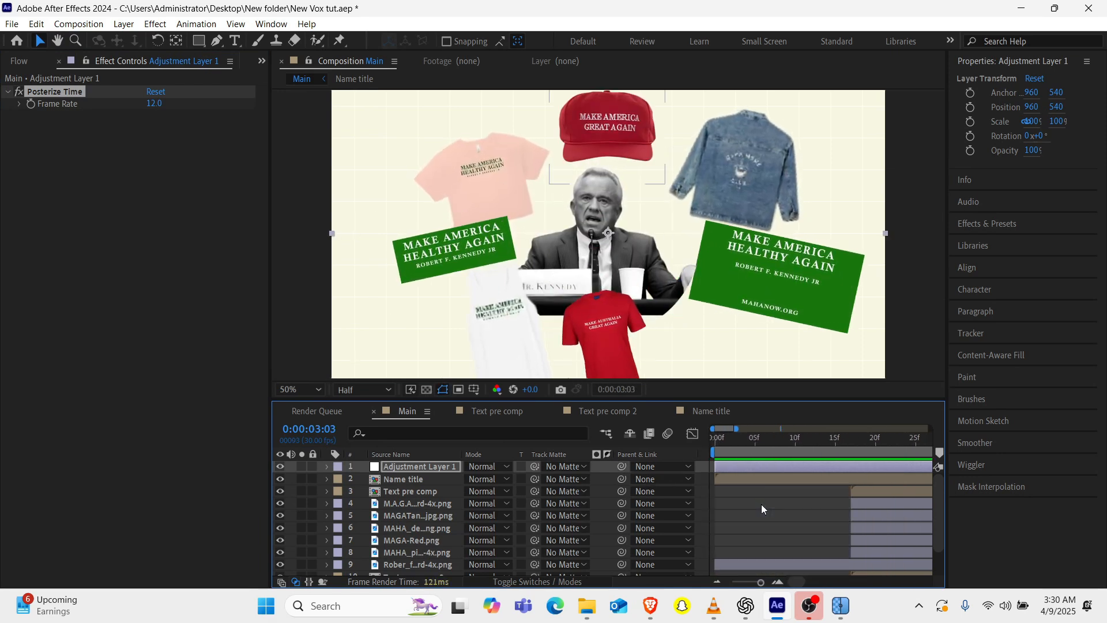
Move Shape Layer 1 earlier in the timeline so that it starts together with the merchandise layers.
scroll(414, 547, "down", 3)
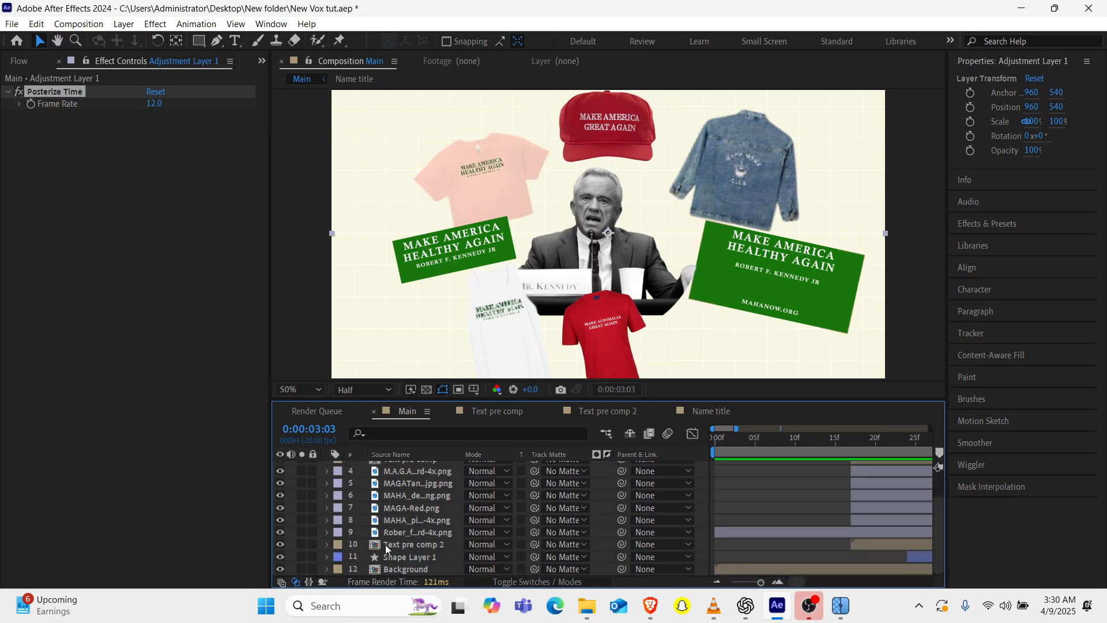
left_click(404, 558)
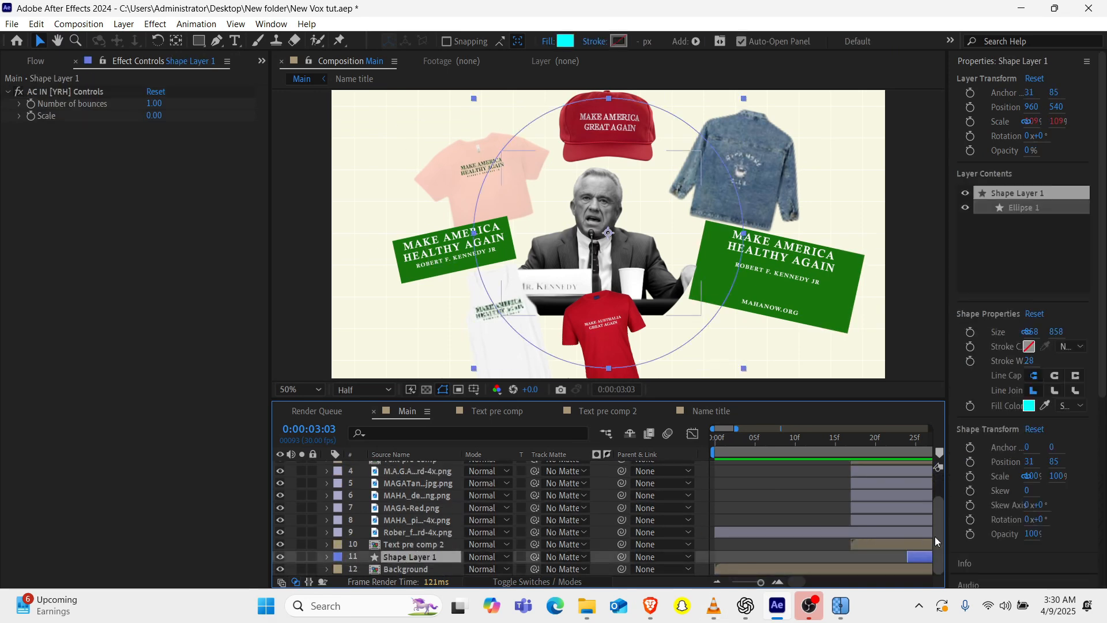
scroll(797, 545, "right", 2)
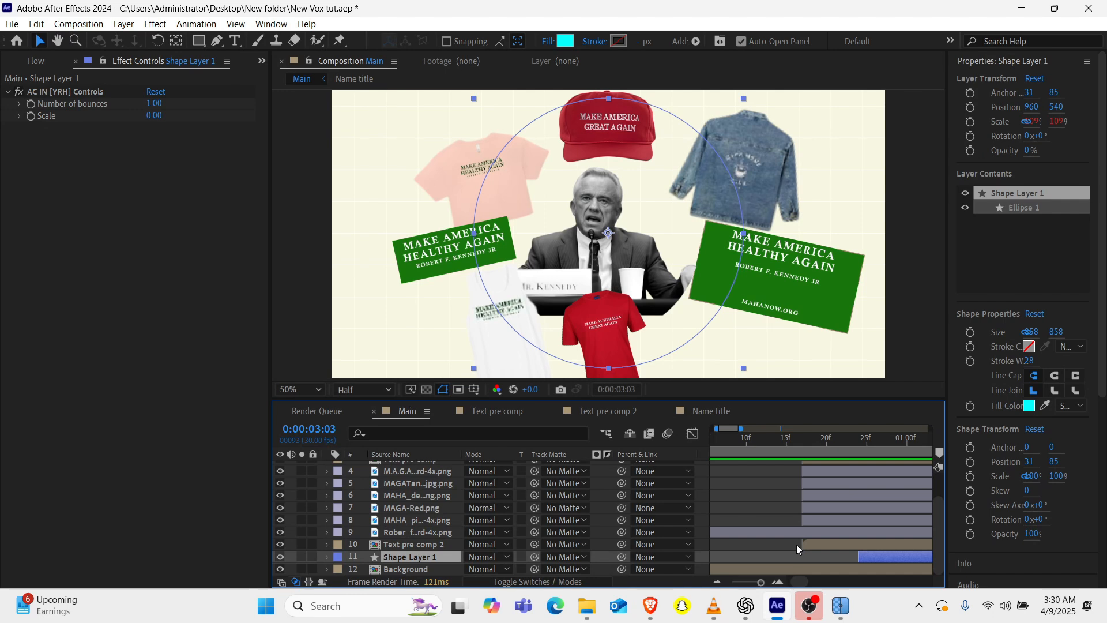
left_click_drag(869, 556, 797, 561)
Set Shape Layer 1's Opacity to 100% and place the layer directly beneath Text pre comp 2.
left_click_drag(797, 444, 835, 440)
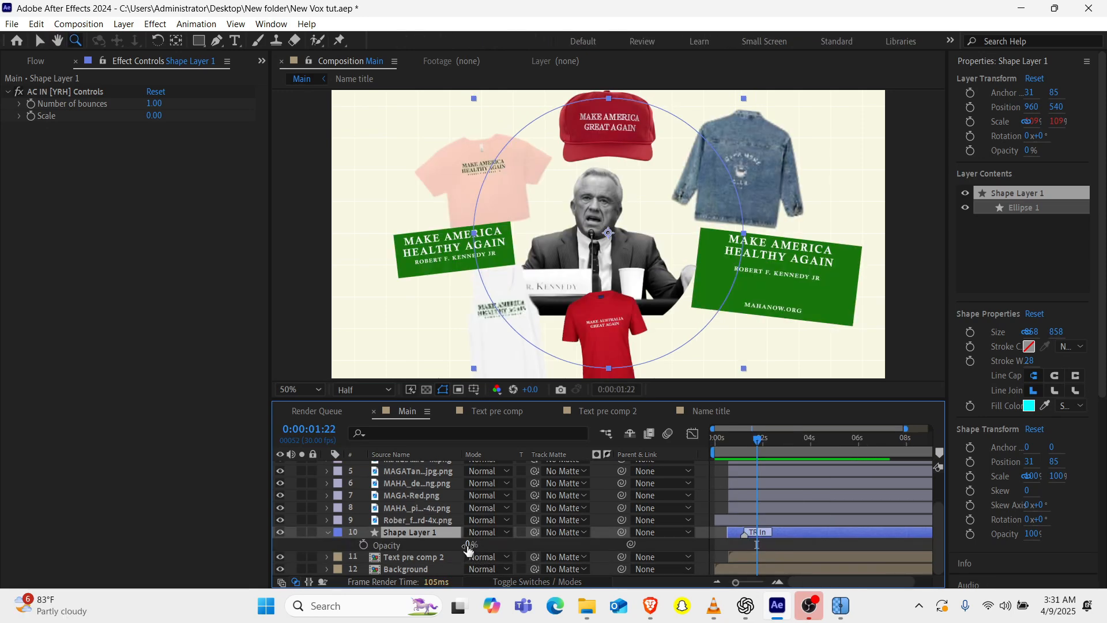
left_click_drag(470, 545, 834, 530)
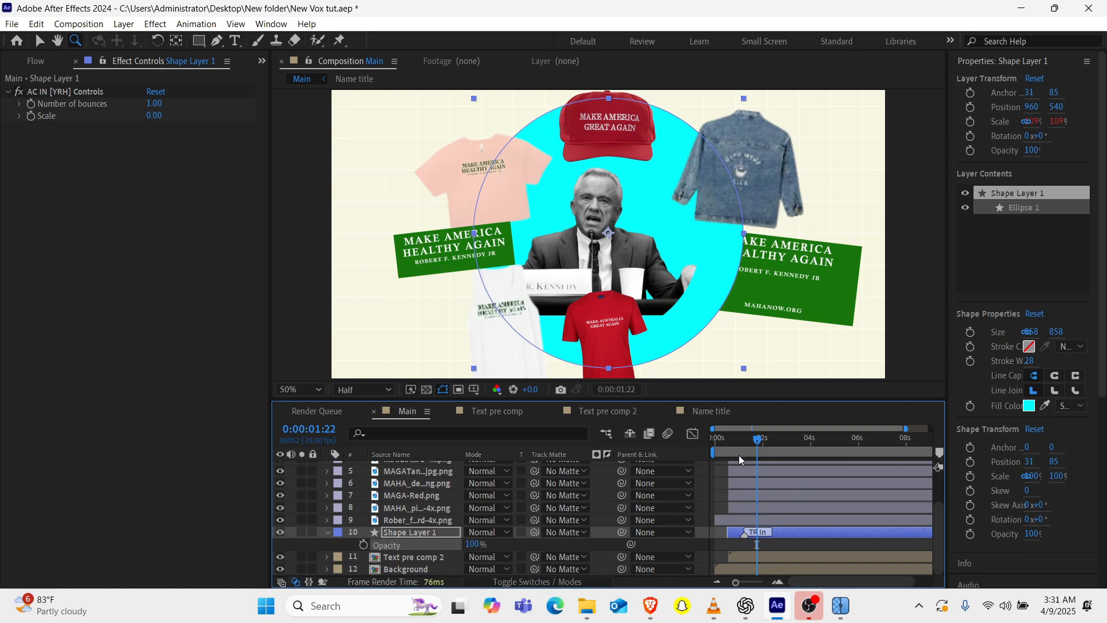
left_click(327, 532)
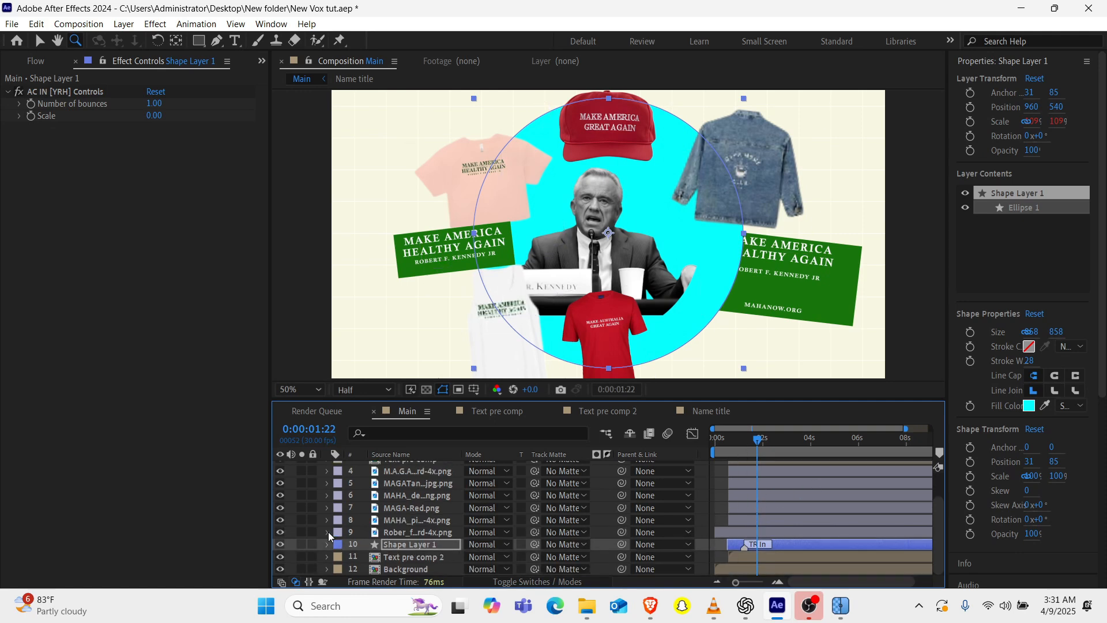
left_click_drag(407, 541, 410, 568)
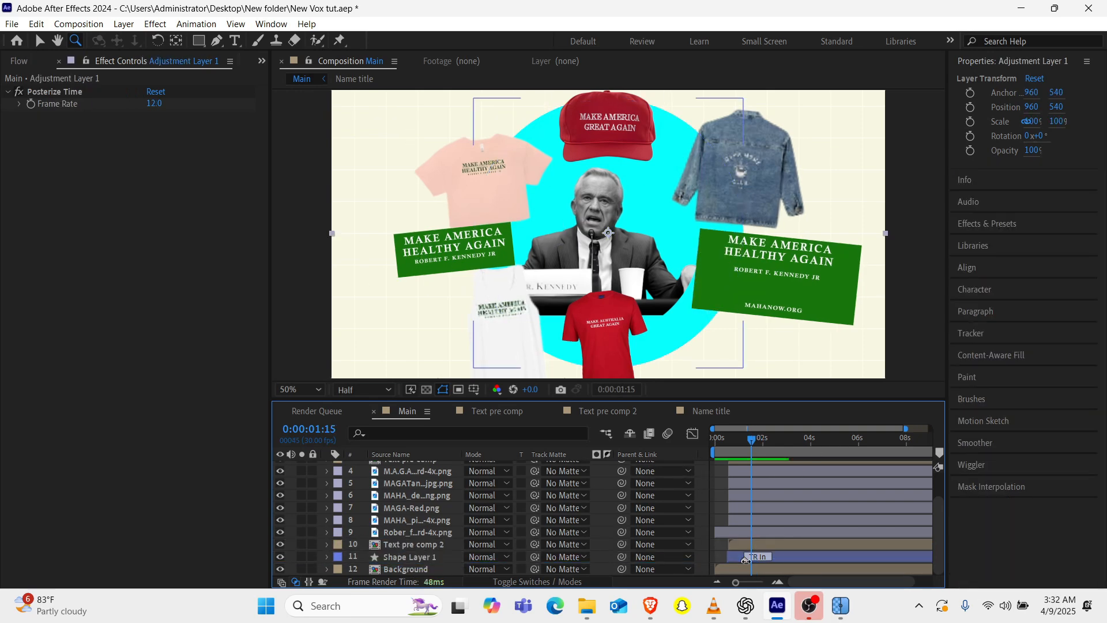
Delay the TR In marker on Shape Layer 1 and preview the circle's entrance from near the start.
left_click_drag(744, 560, 760, 559)
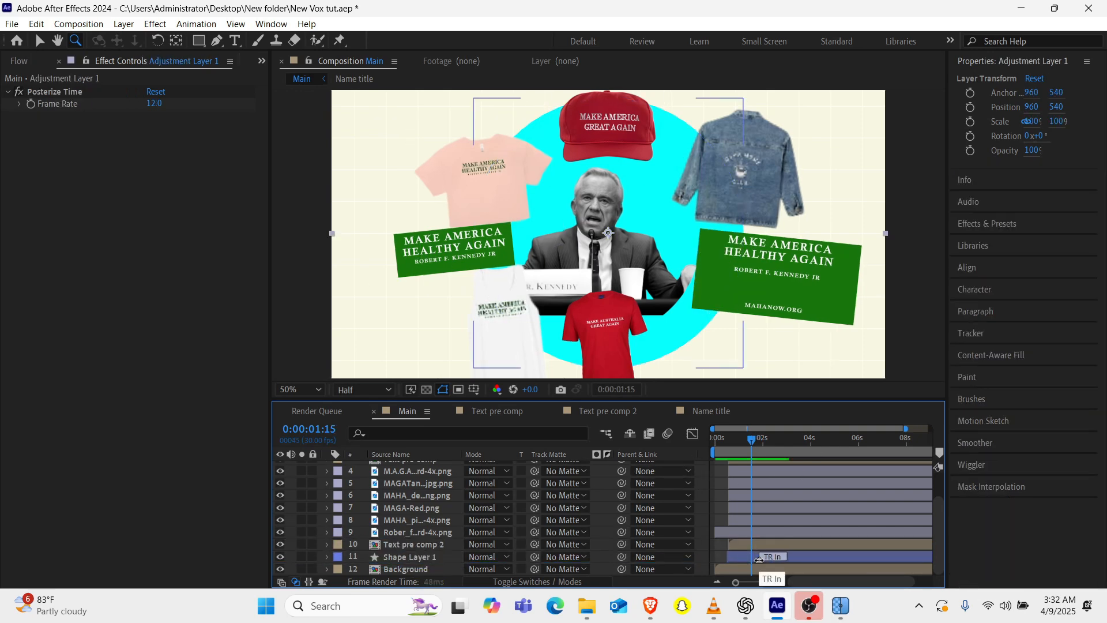
left_click(722, 440)
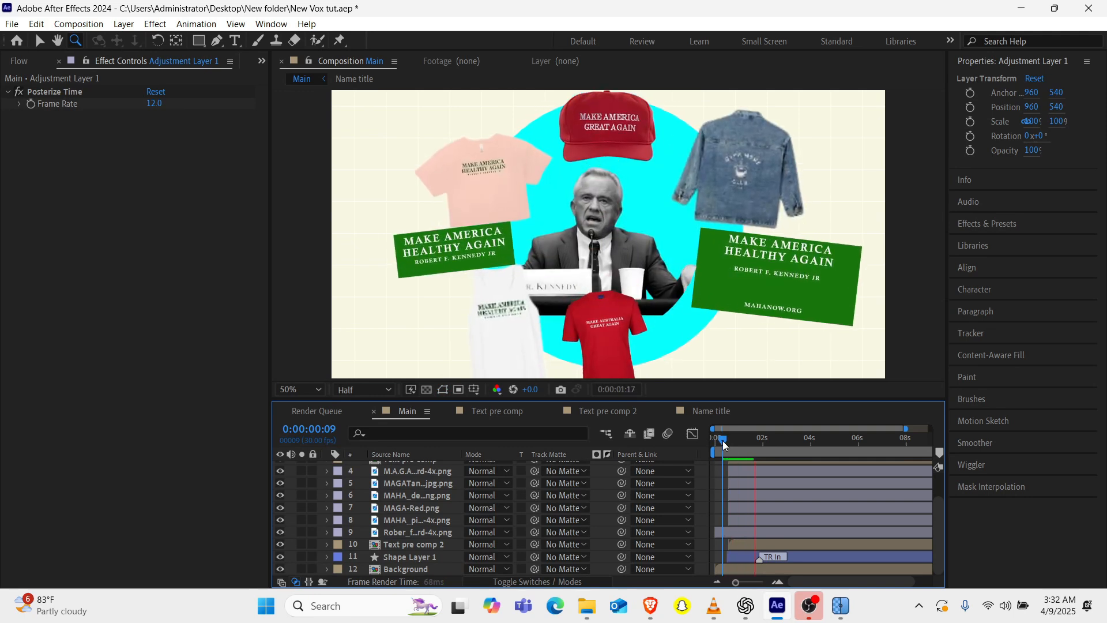
key("space")
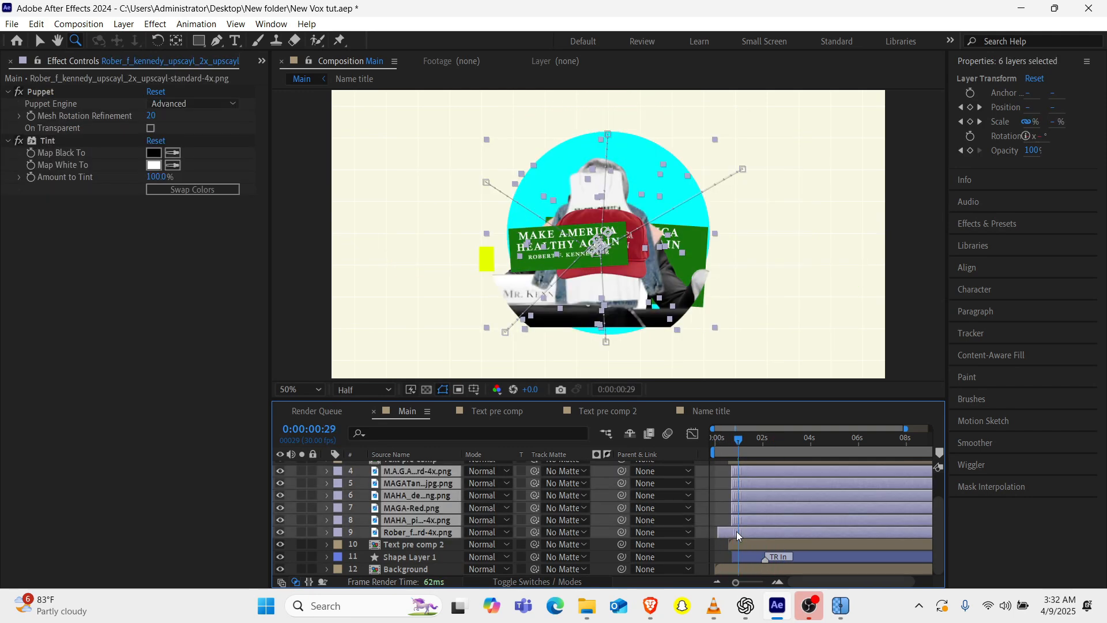
Undo the timeline shift of the portrait and merchandise layers and deselect them.
key("alt+Page_Up")
key("alt+Page_Up")
key("alt+Page_Up")
key("alt+Page_Up")
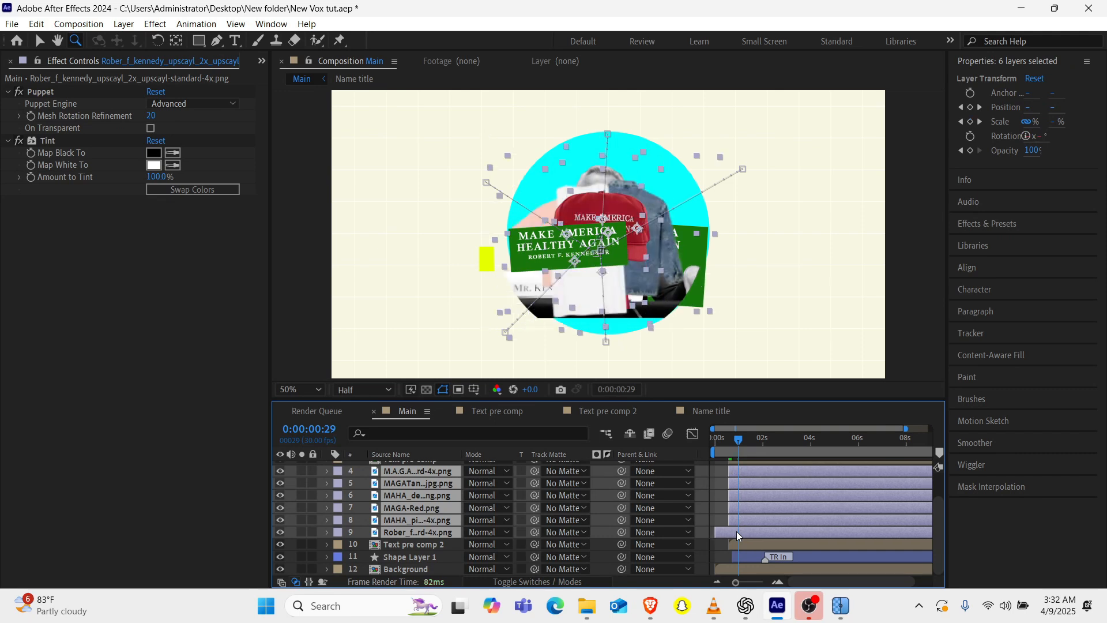
left_click(718, 519)
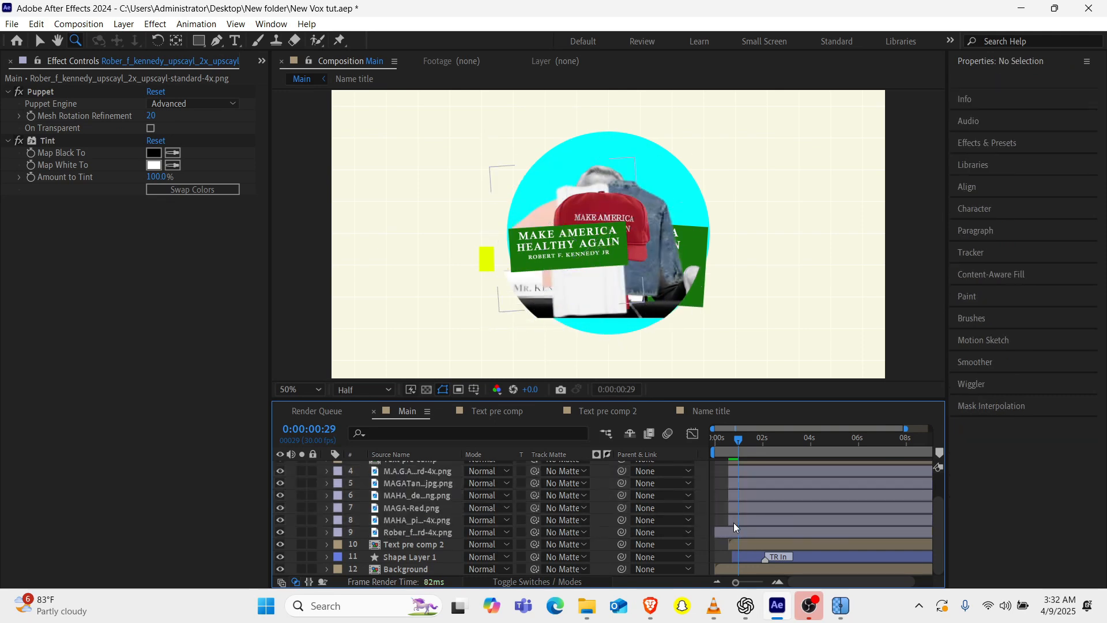
Shift the five merchandise layers and Text pre comp a few frames forward in the timeline, leaving out the portrait.
left_click(734, 523)
scroll(734, 522, "up", 2)
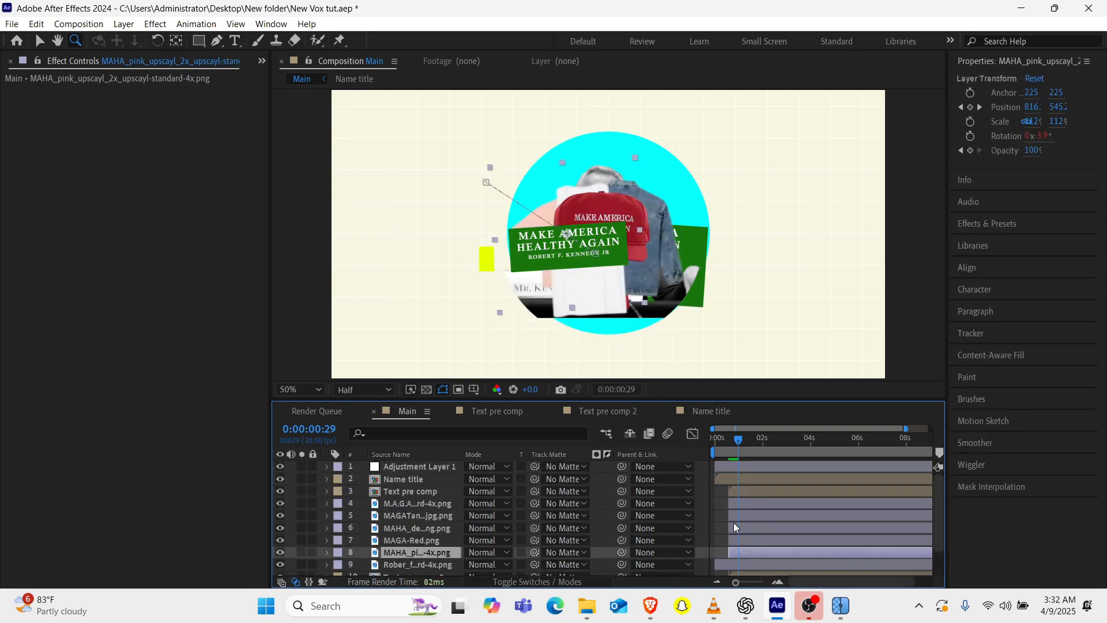
left_click(735, 491, "shift")
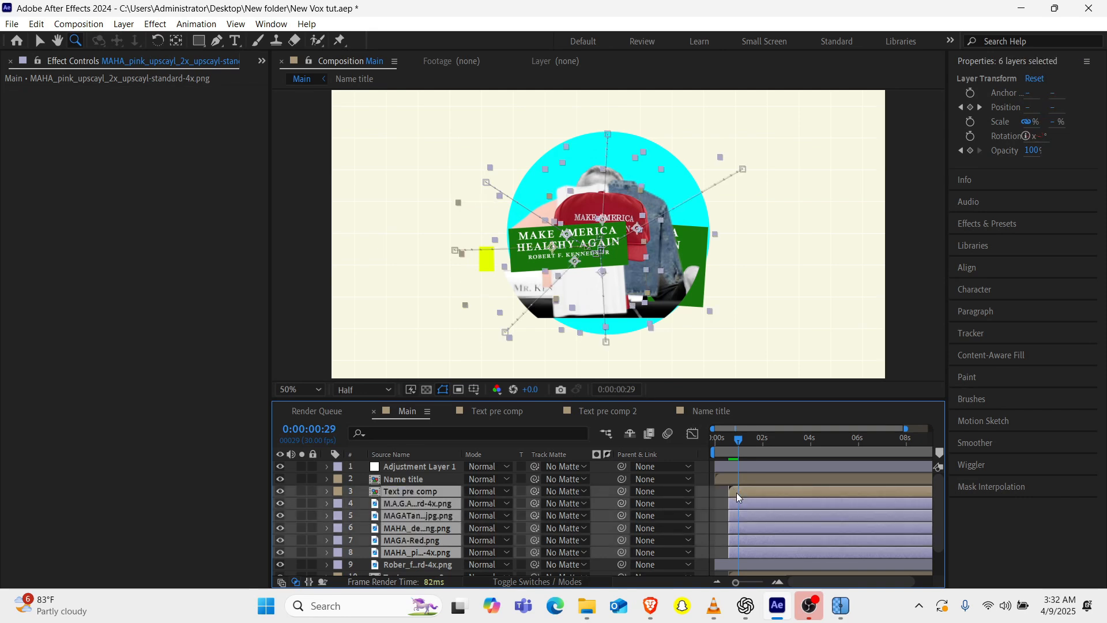
left_click_drag(738, 497, 743, 499)
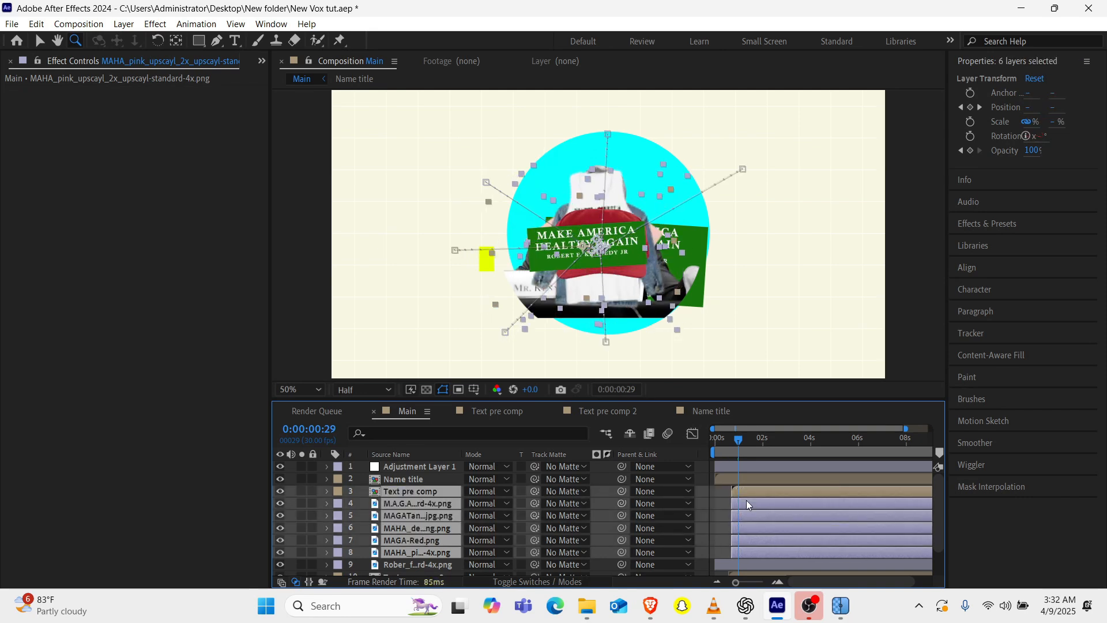
Shift Text pre comp 2 to start together with the merchandise layers and scrub through the opening frames.
scroll(747, 504, "down", 2)
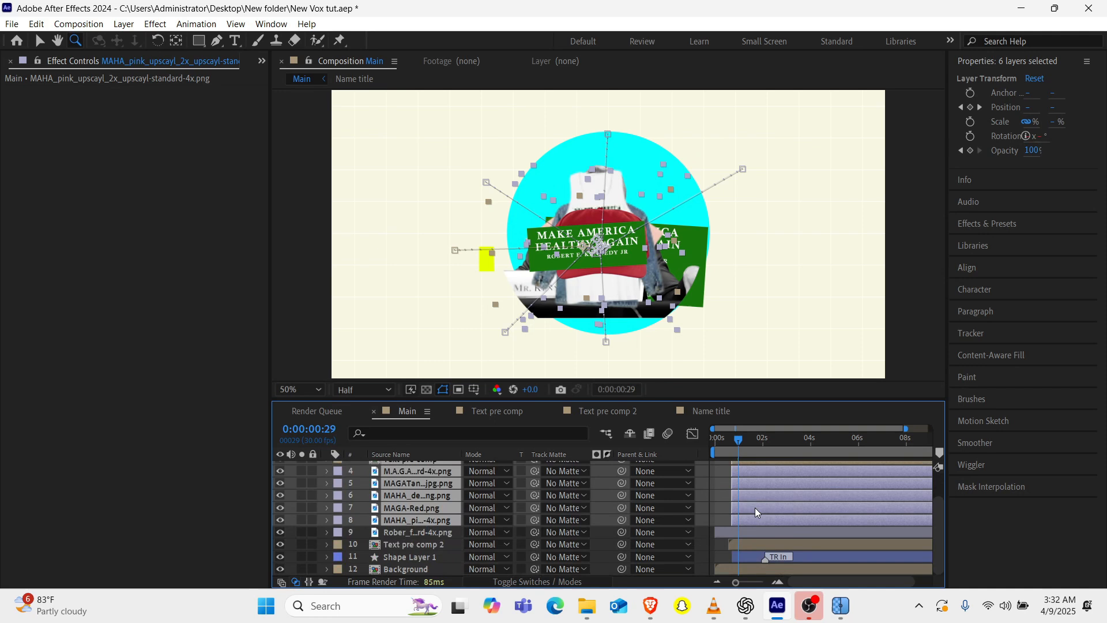
left_click(739, 568)
left_click(740, 544)
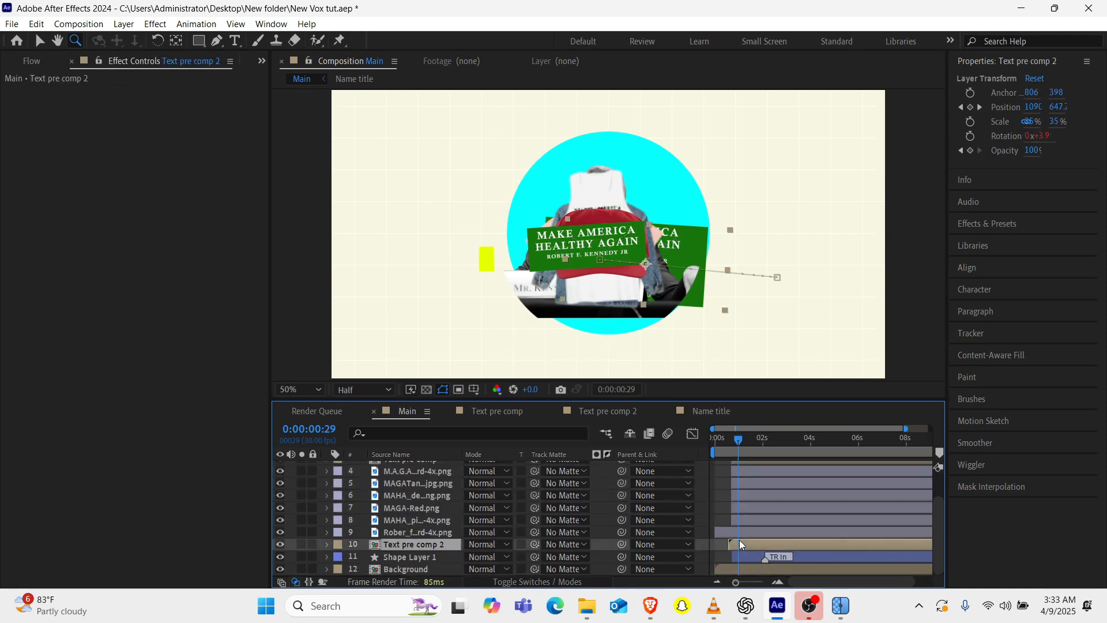
left_click_drag(739, 539, 742, 541)
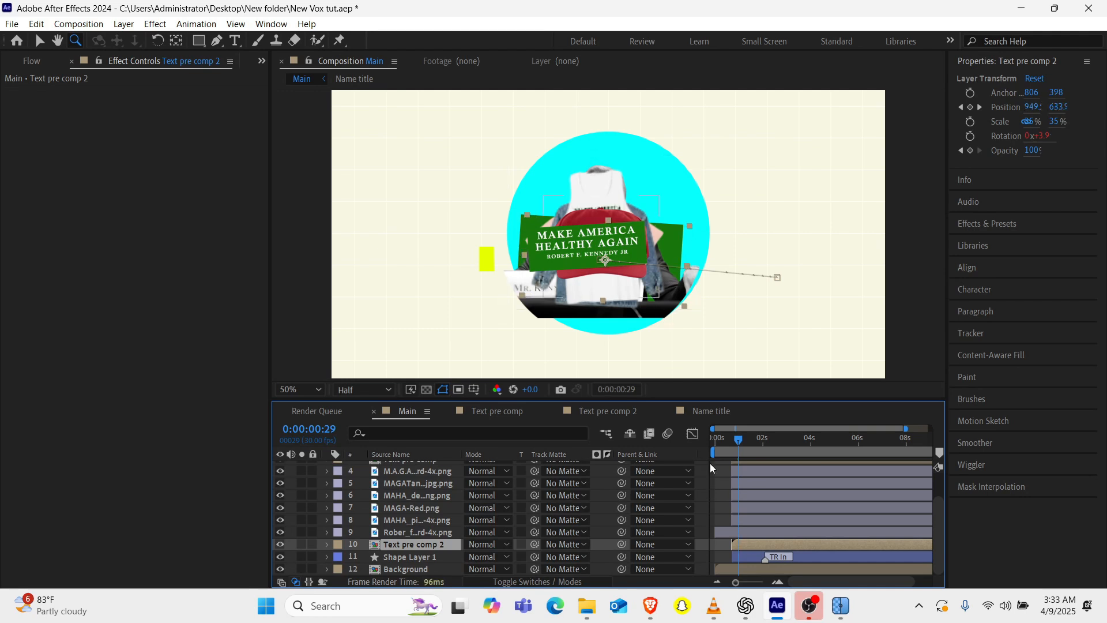
left_click(720, 445)
left_click_drag(720, 449, 729, 448)
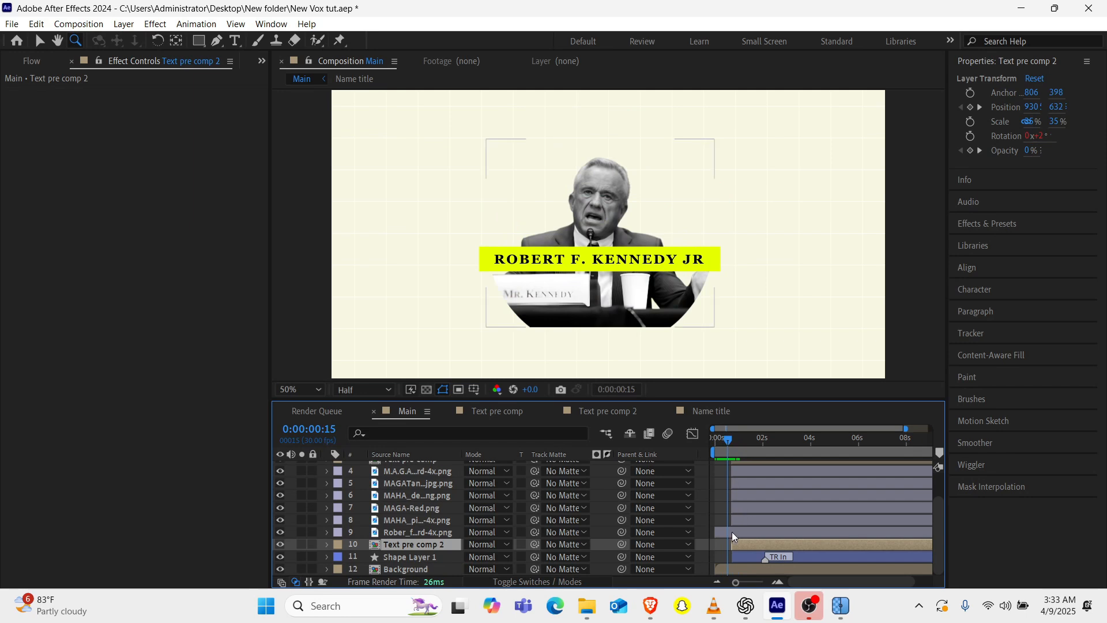
Reveal the portrait layer's keyframes, delay its Scale keyframes by a few frames, and collapse the layer.
left_click(406, 533)
key("u")
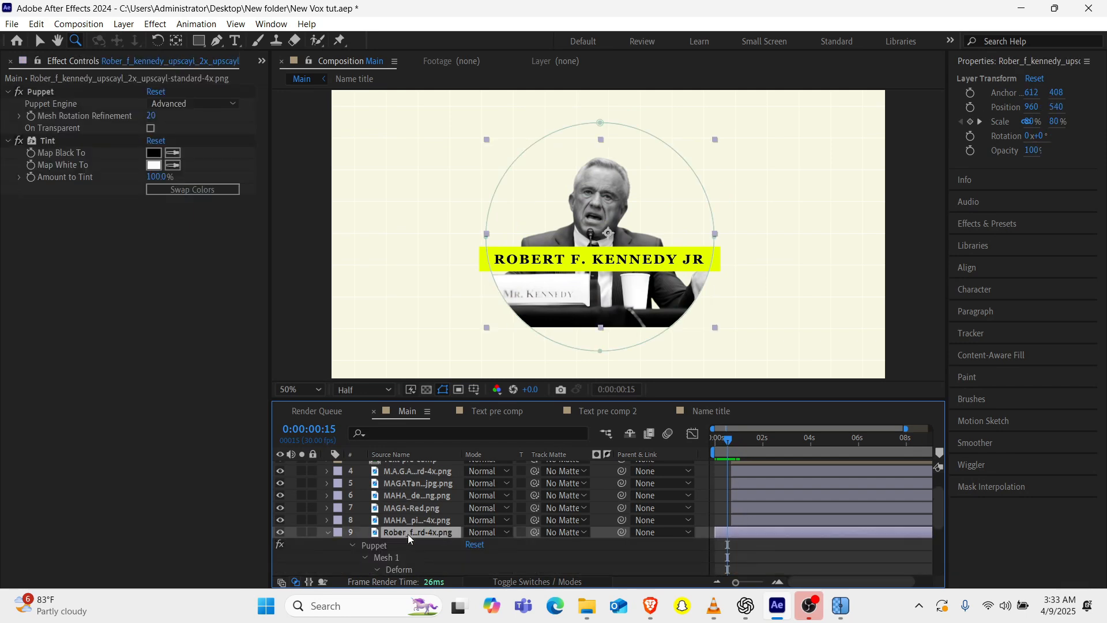
scroll(791, 528, "down", 5)
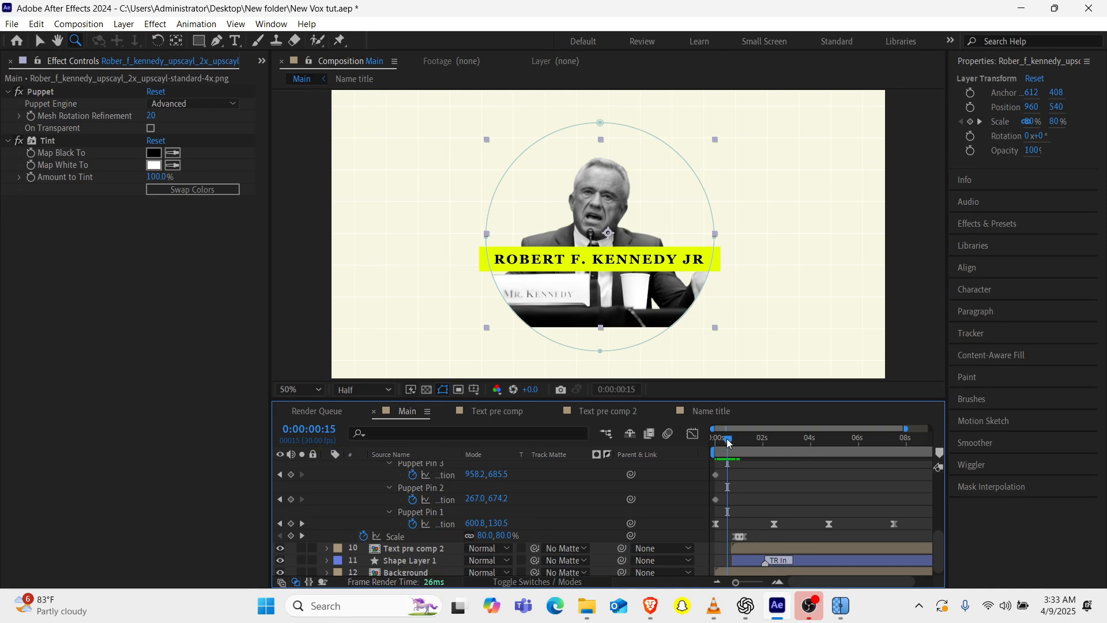
left_click_drag(728, 442, 732, 441)
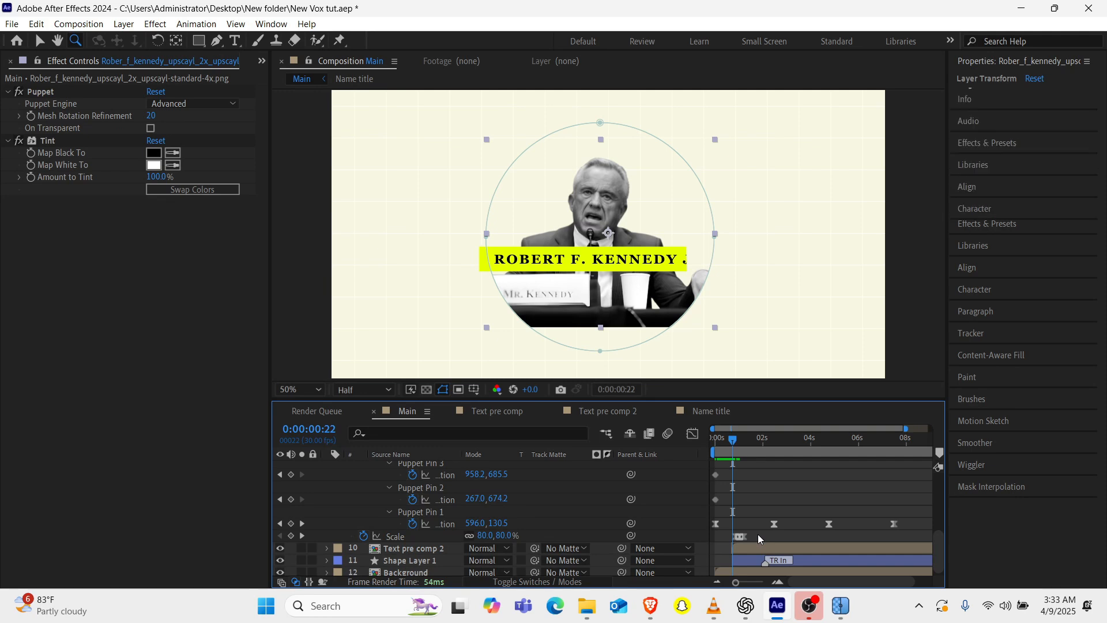
mouse_move(758, 534)
left_mouse_down()
mouse_move(731, 538)
mouse_move(745, 540)
left_mouse_up()
left_click(729, 453)
scroll(730, 455, "up", 5)
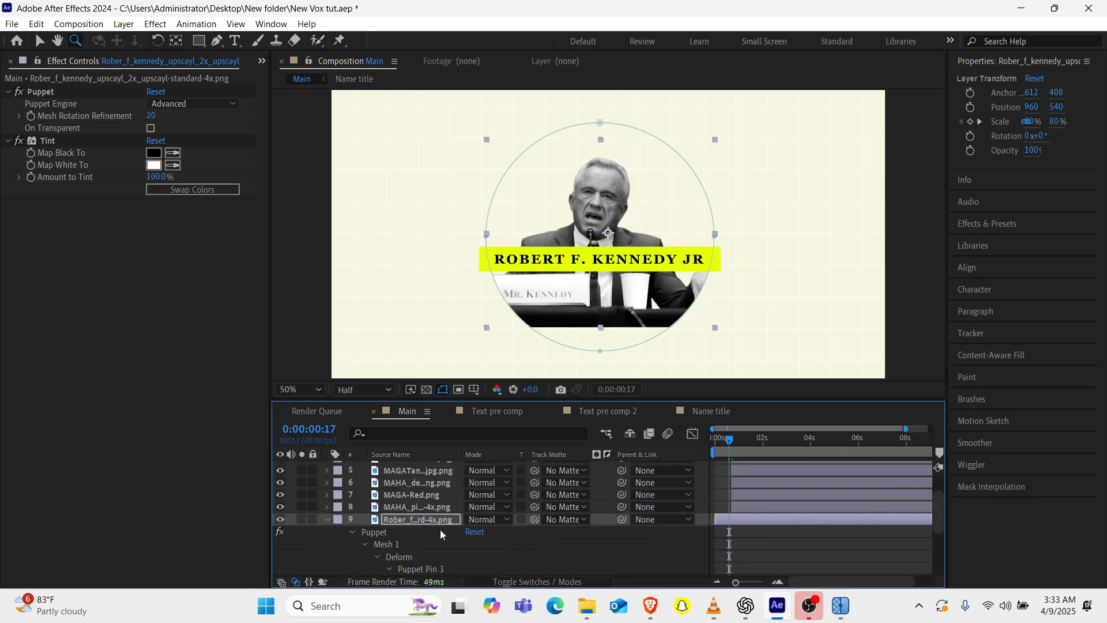
left_click(326, 520)
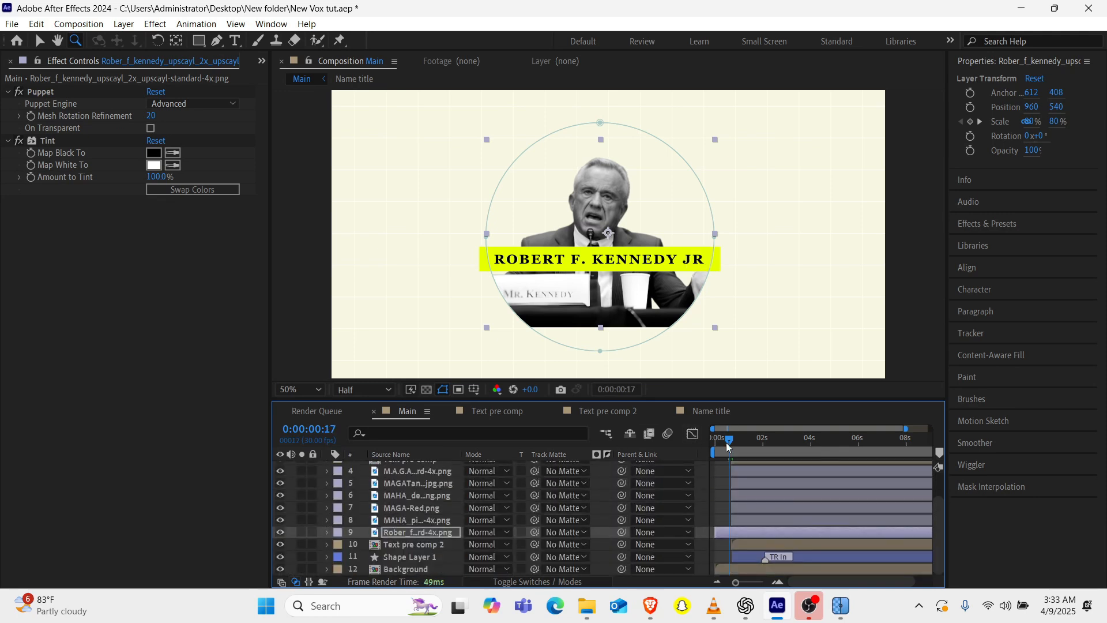
Play the composition from the start to review the timing of the portrait, circle and merchandise.
key("Home")
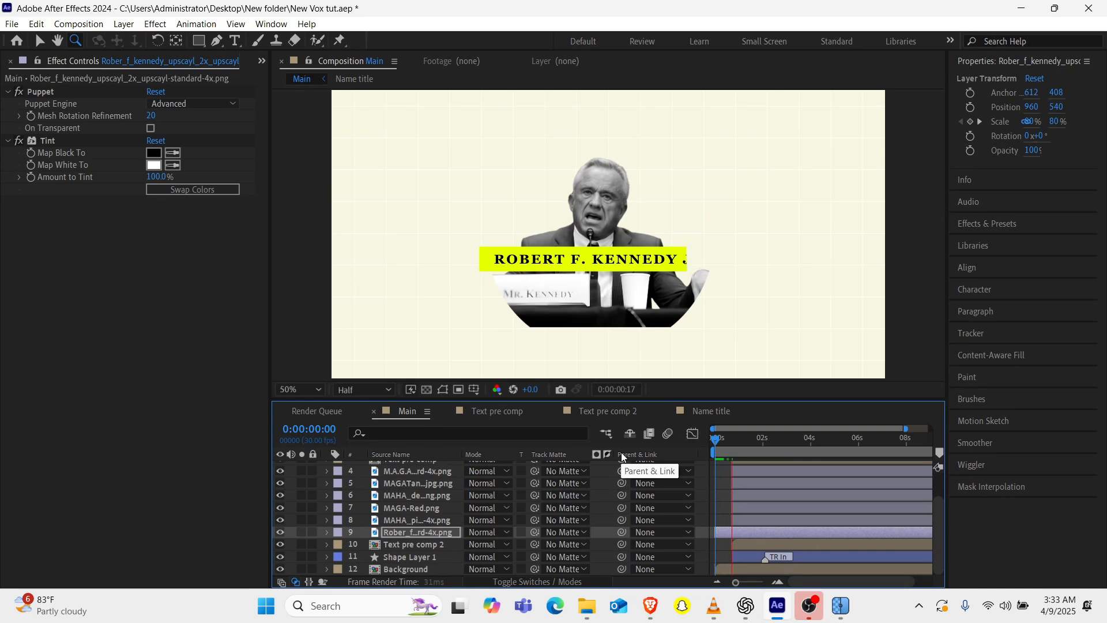
key("space")
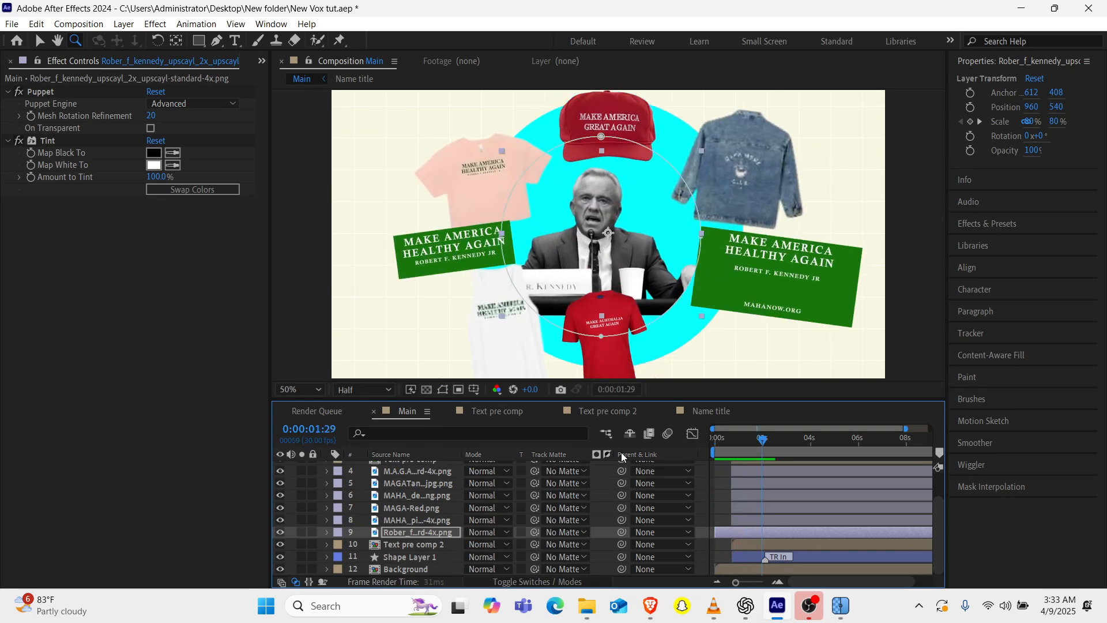
left_click_drag(733, 440, 626, 454)
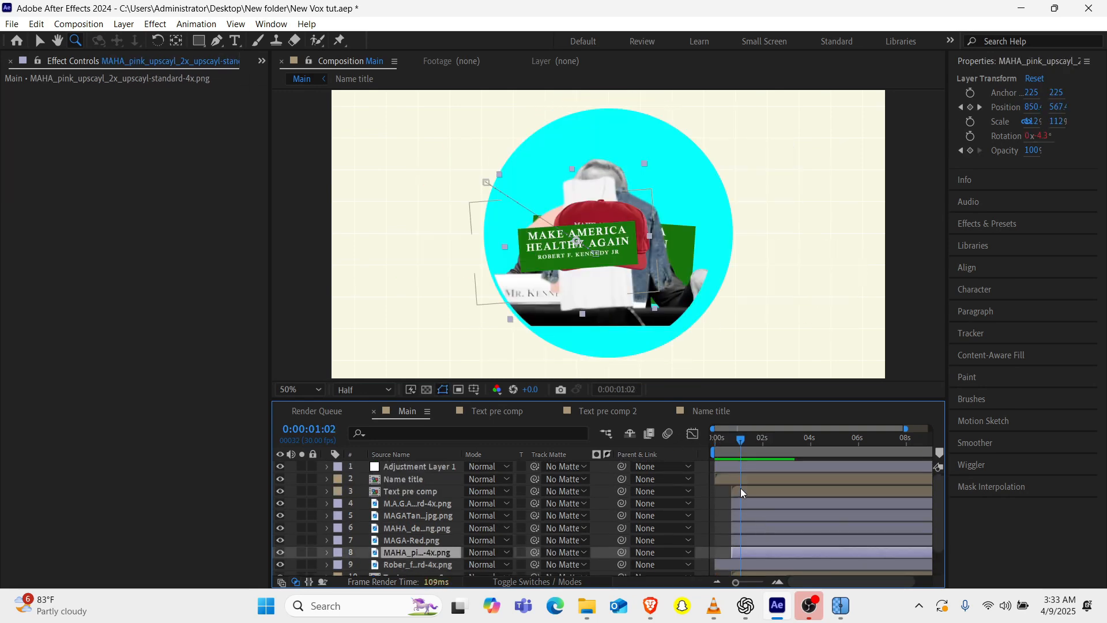
Delay the Opacity keyframes of Text pre comp and the five merchandise layers by several frames.
left_click(741, 489, "shift")
key("u")
left_click(754, 583)
key("t")
scroll(395, 563, "up", 5)
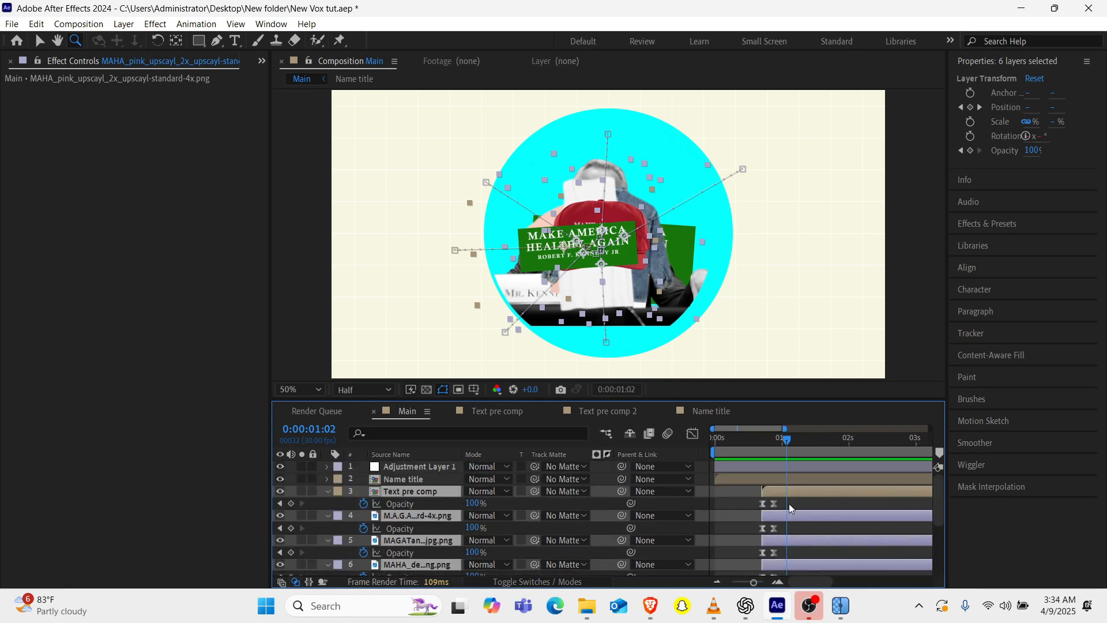
scroll(754, 519, "up", 5)
mouse_move(790, 504)
left_mouse_down()
mouse_move(754, 567)
mouse_move(777, 506)
mouse_move(792, 506)
left_mouse_up()
Delay the Opacity keyframes of Text pre comp 2 to roughly match those of the merchandise layers.
scroll(790, 519, "down", 5)
left_click(783, 543)
key("t")
mouse_move(785, 551)
left_mouse_down()
mouse_move(758, 562)
mouse_move(781, 559)
left_mouse_up()
scroll(781, 557, "down", 1)
Move Shape Layer 1 to start at about 0:00:01:02 and preview the circle's timing.
left_click_drag(764, 437, 786, 441)
left_click(787, 559)
key("[")
key("space")
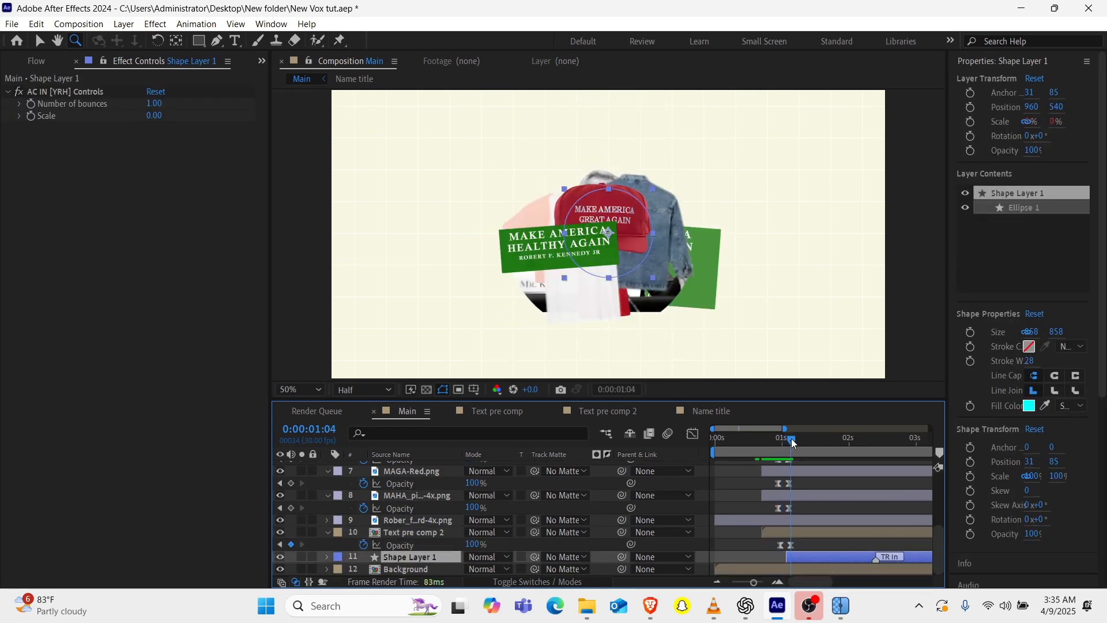
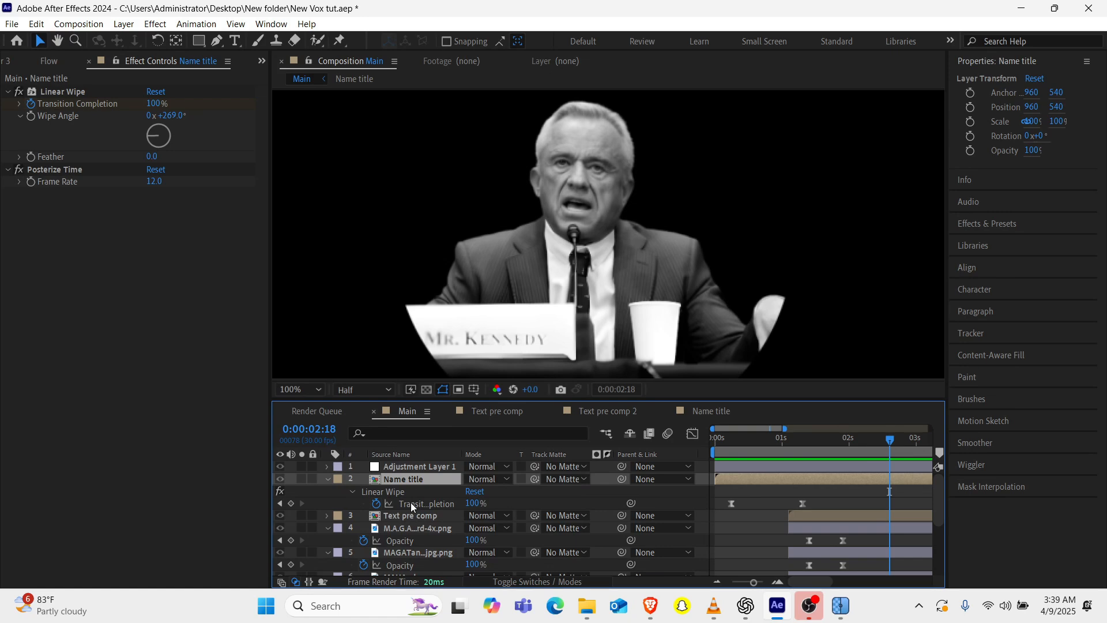
Time-reverse the Linear Wipe Transition Completion keyframes of the Name title layer.
left_click(410, 503)
right_click(732, 505)
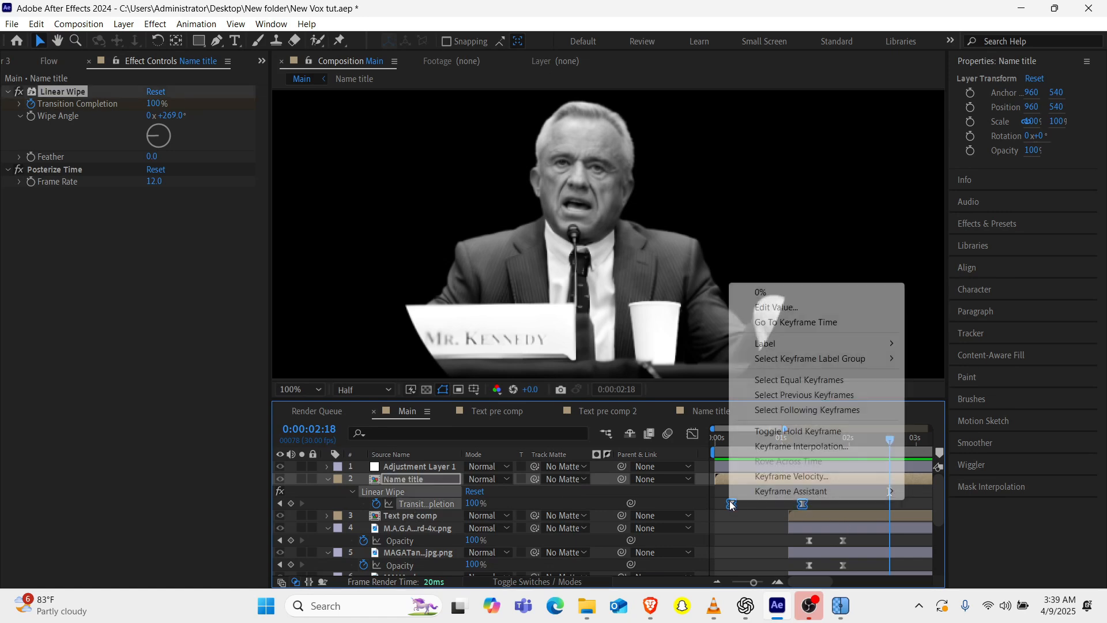
mouse_move(784, 491)
left_click(617, 493)
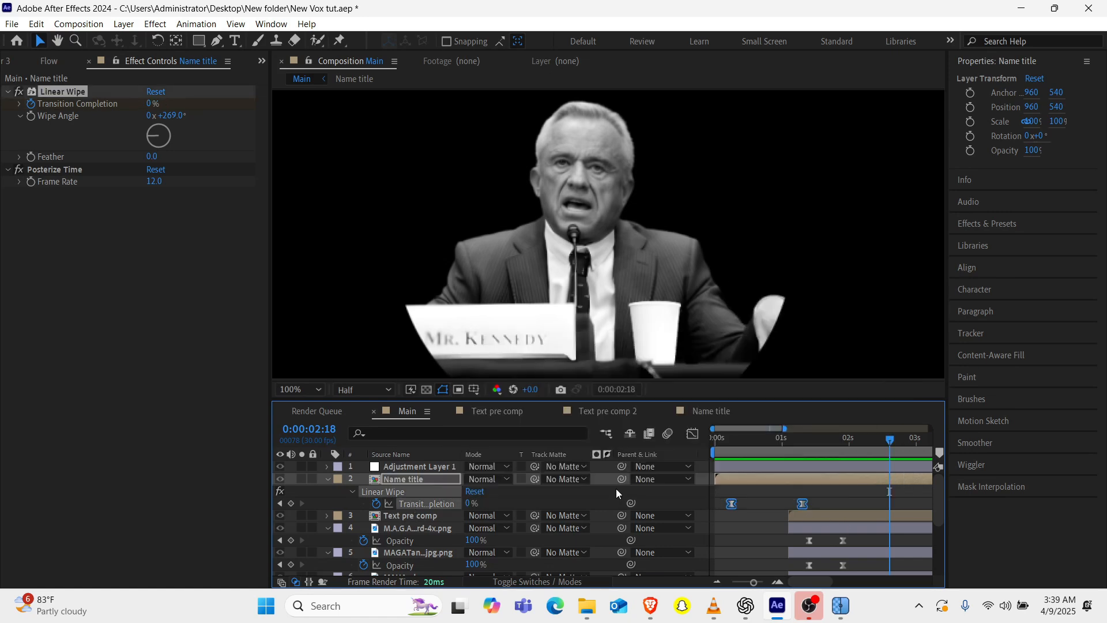
Check the Name title wipe from the start of the composition by visiting both Transition Completion keyframes.
left_click(327, 479)
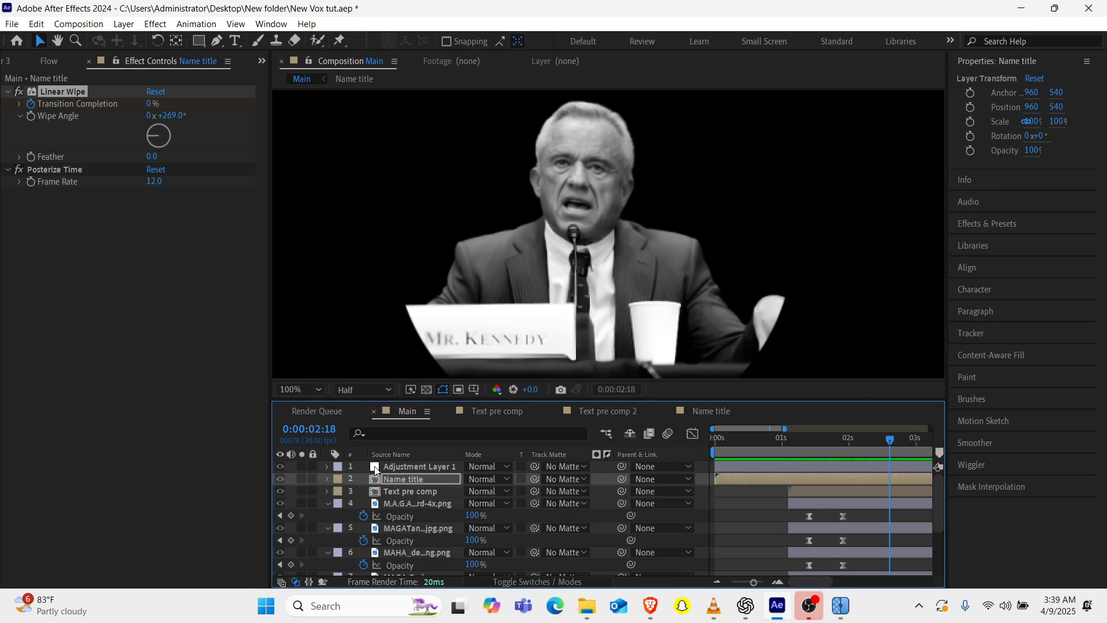
left_click(750, 440)
left_click_drag(749, 438, 640, 449)
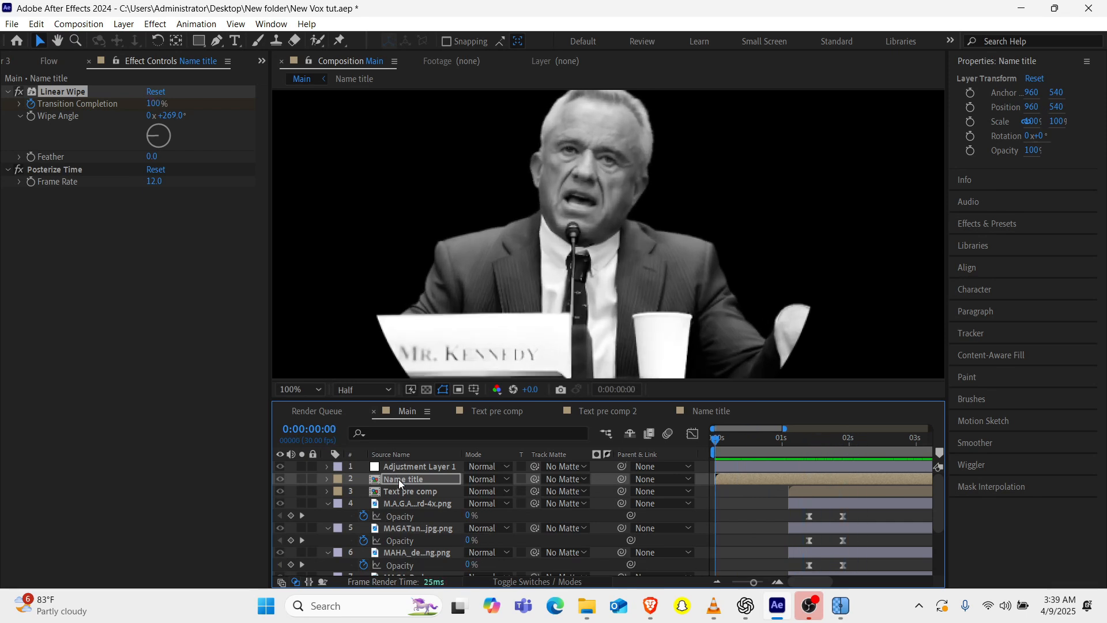
left_click(327, 504)
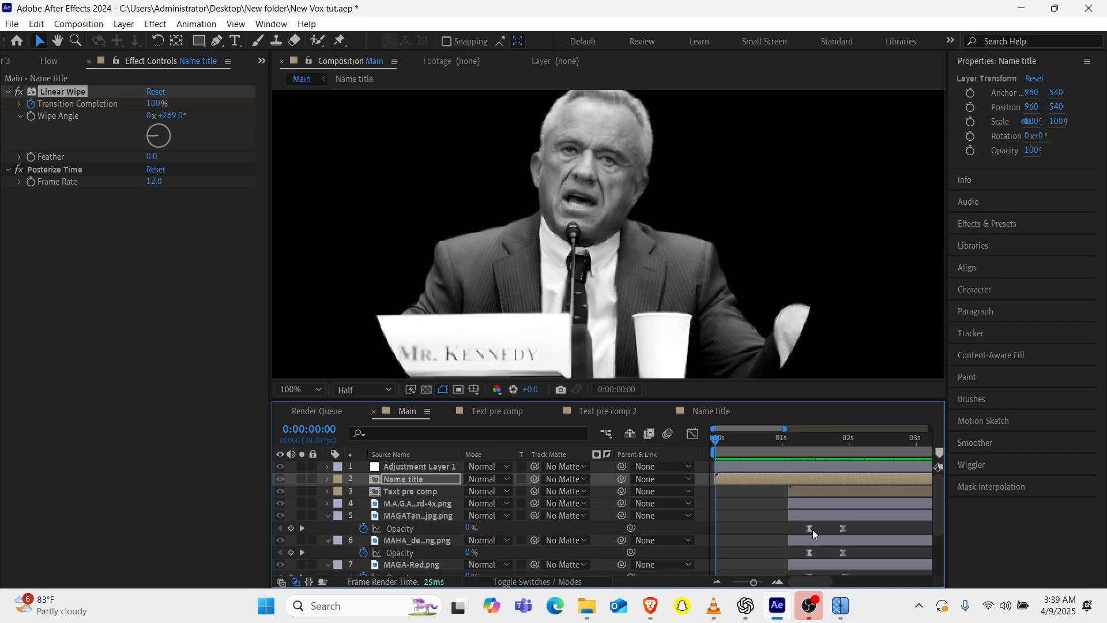
key("u")
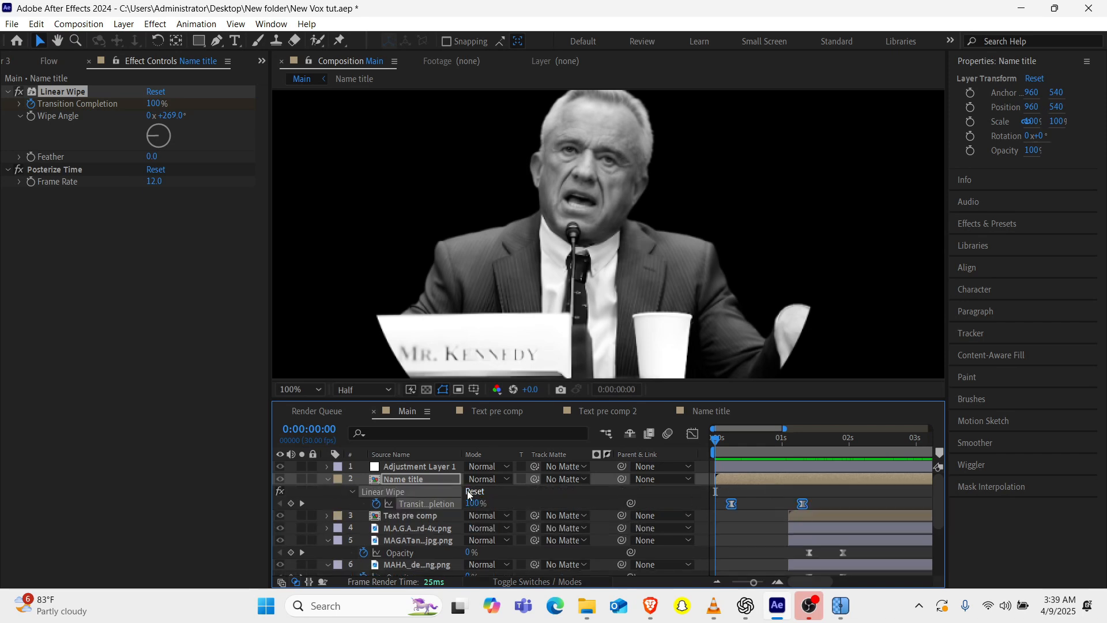
left_click(302, 504)
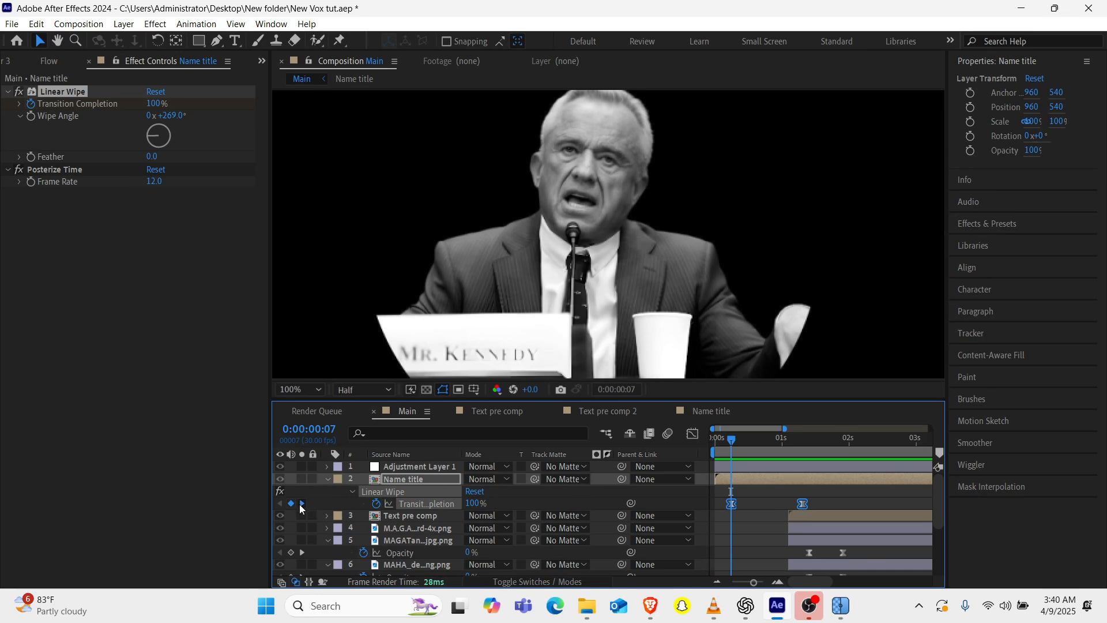
left_click(302, 504)
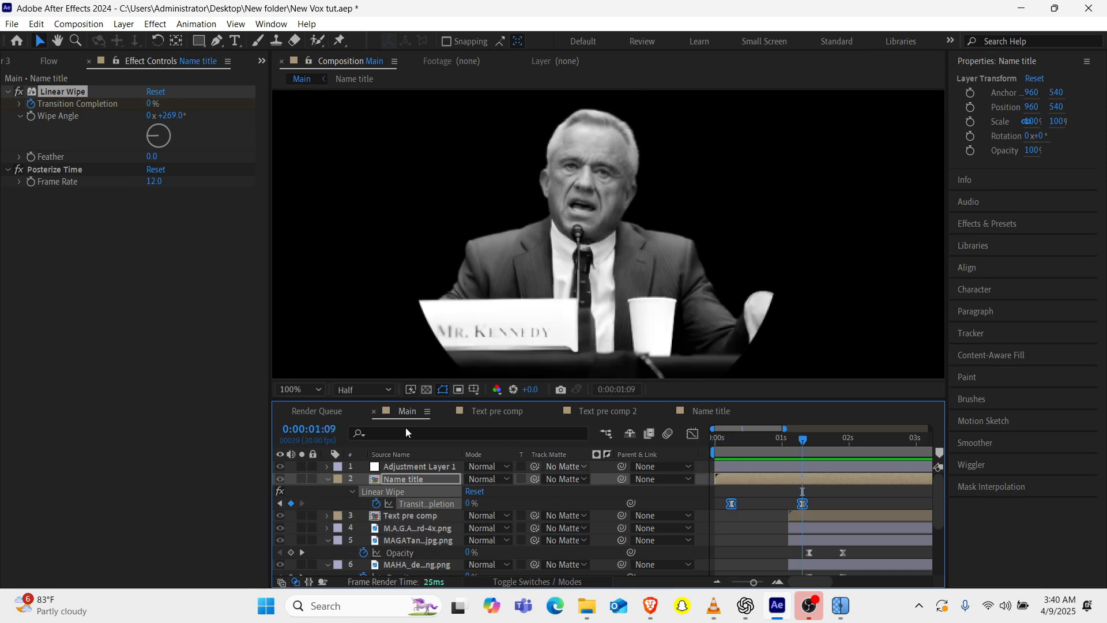
Turn off solo for the portrait layer so the whole composition is displayed.
scroll(317, 517, "down", 3)
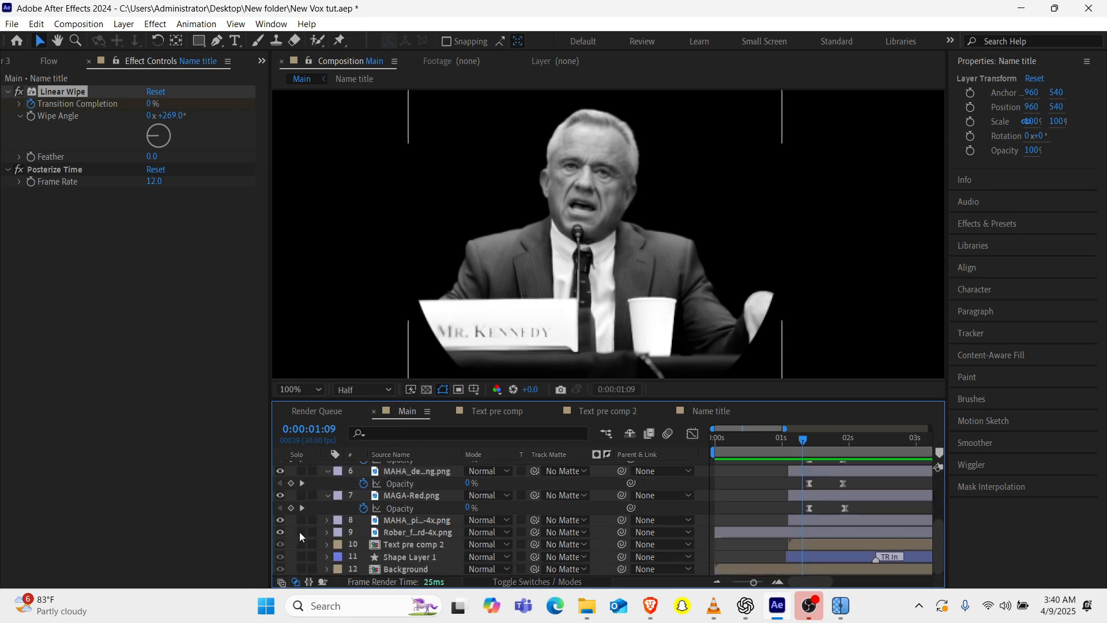
left_click(301, 531)
scroll(399, 523, "up", 3)
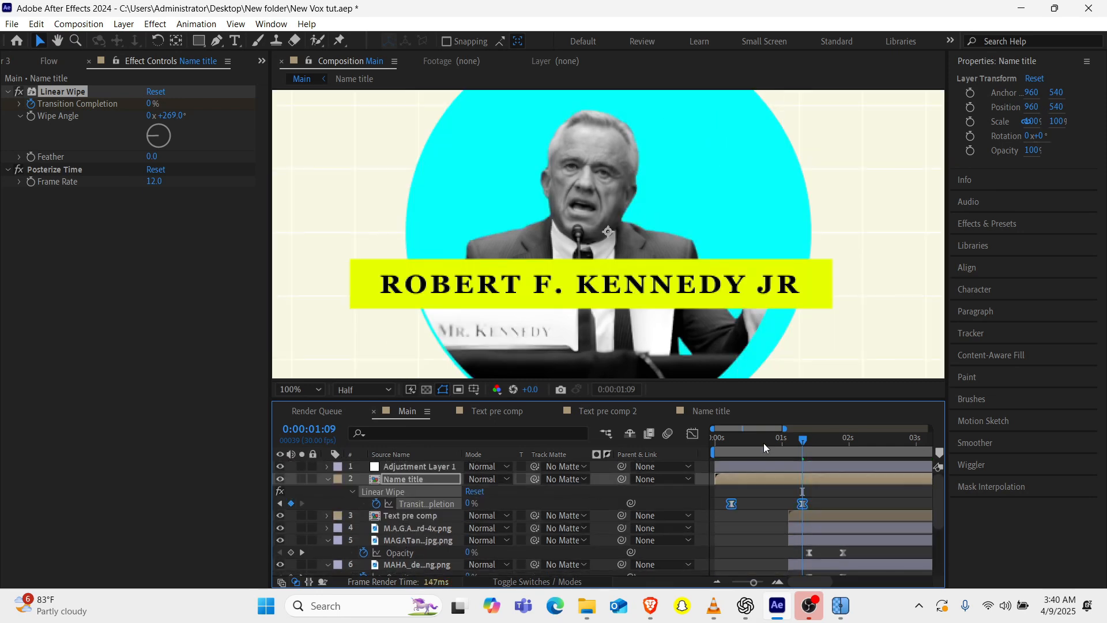
left_click_drag(764, 443, 802, 444)
Time-reverse the Name title's Transition Completion keyframes back to their original order and check the first keyframe.
right_click(731, 503)
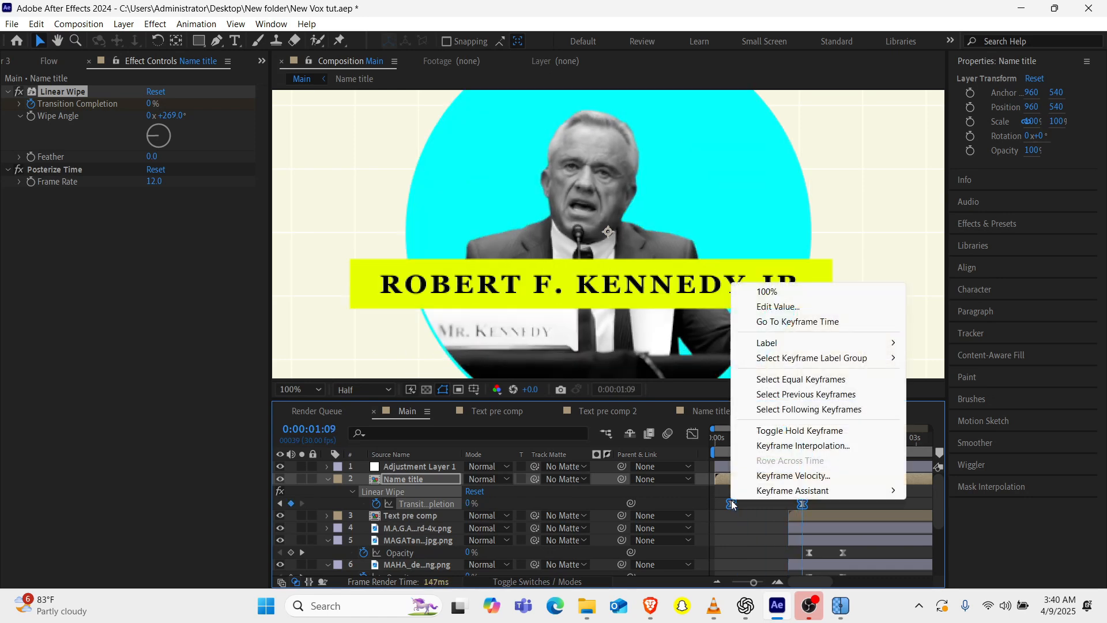
mouse_move(774, 490)
left_click(636, 488)
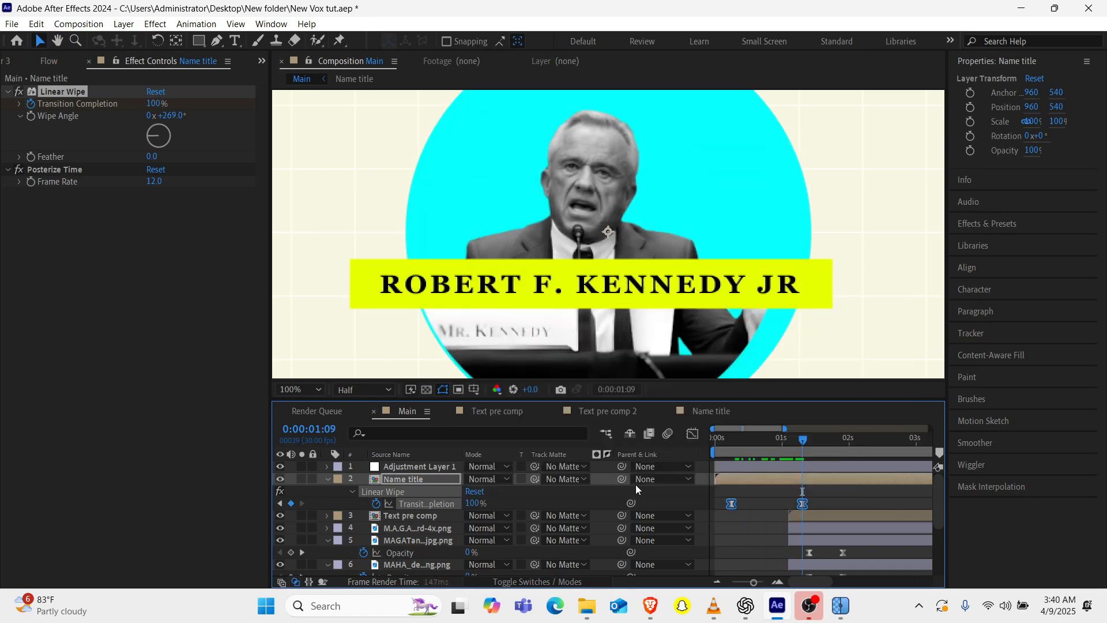
left_click(280, 503)
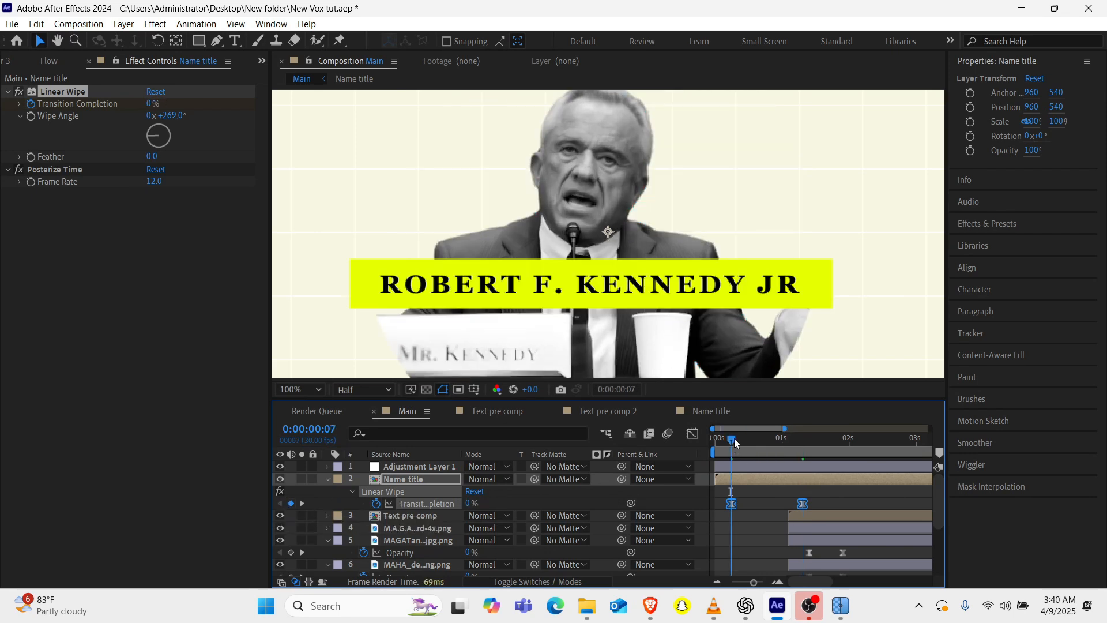
mouse_move(734, 438)
left_mouse_down()
mouse_move(774, 439)
mouse_move(734, 451)
left_mouse_up()
Try a Linear Wipe angle of 1x+92.0° on Name title, undo it and compare both Transition Completion keyframes.
left_click_drag(148, 136, 195, 137)
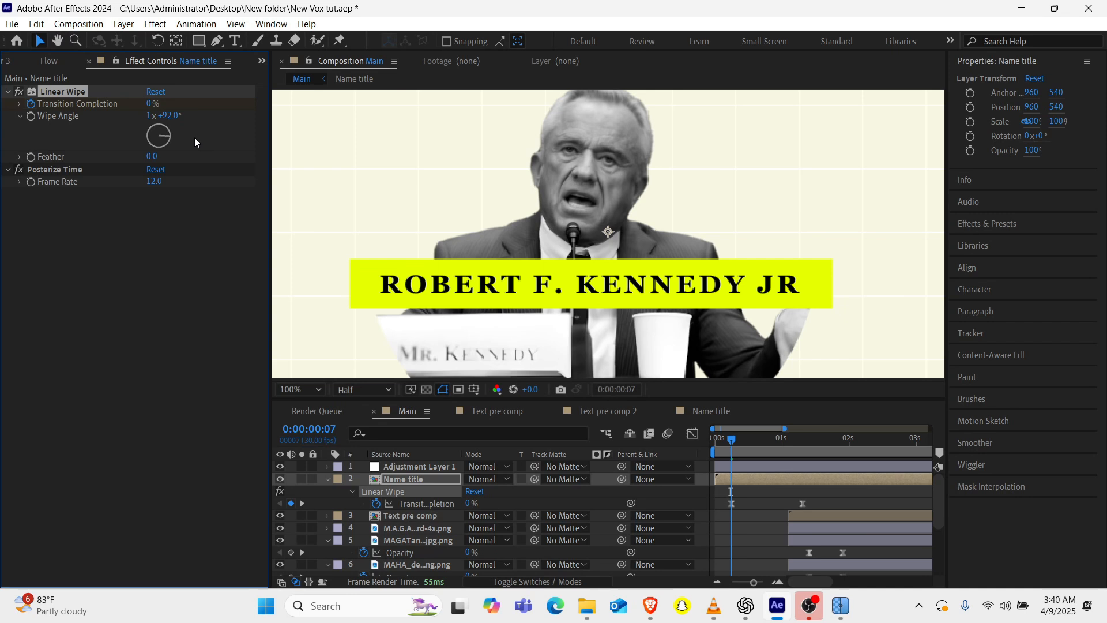
key("ctrl+z")
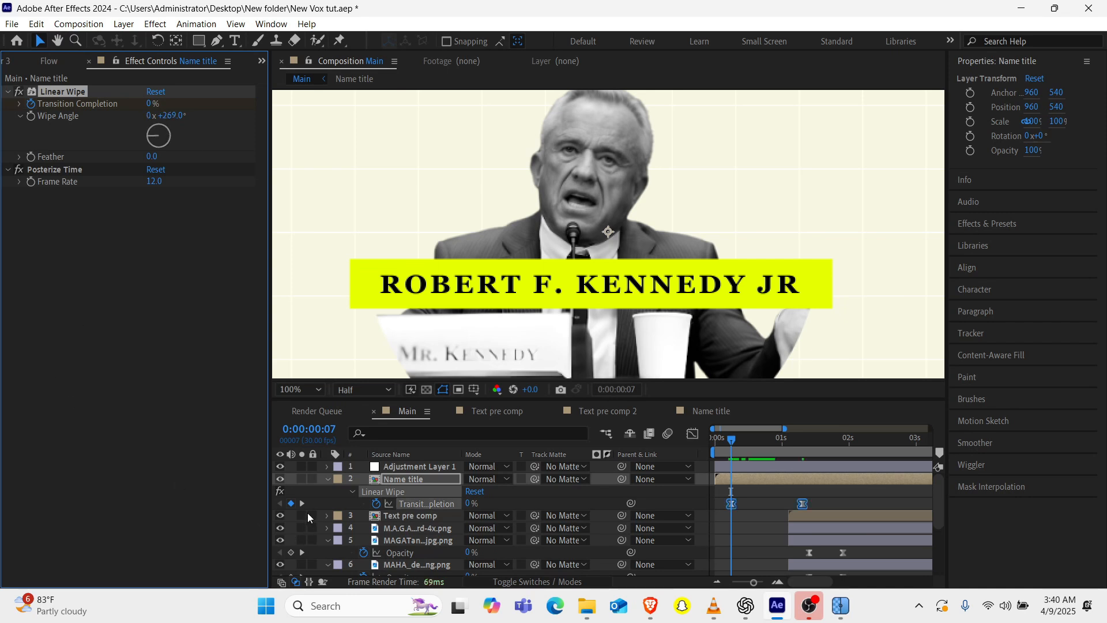
left_click(302, 504)
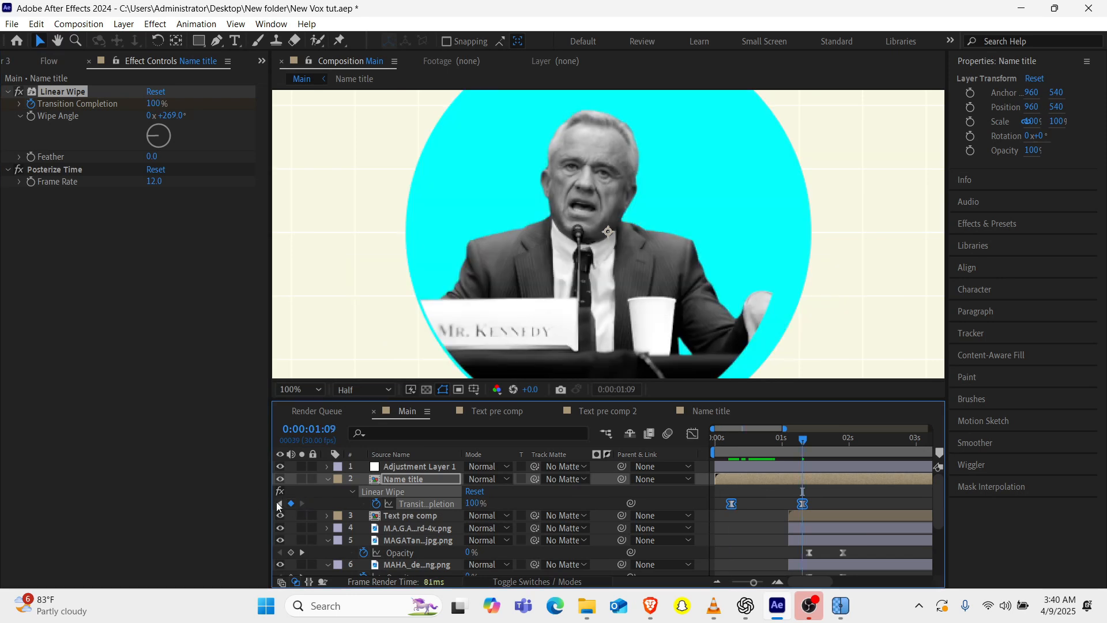
left_click(278, 504)
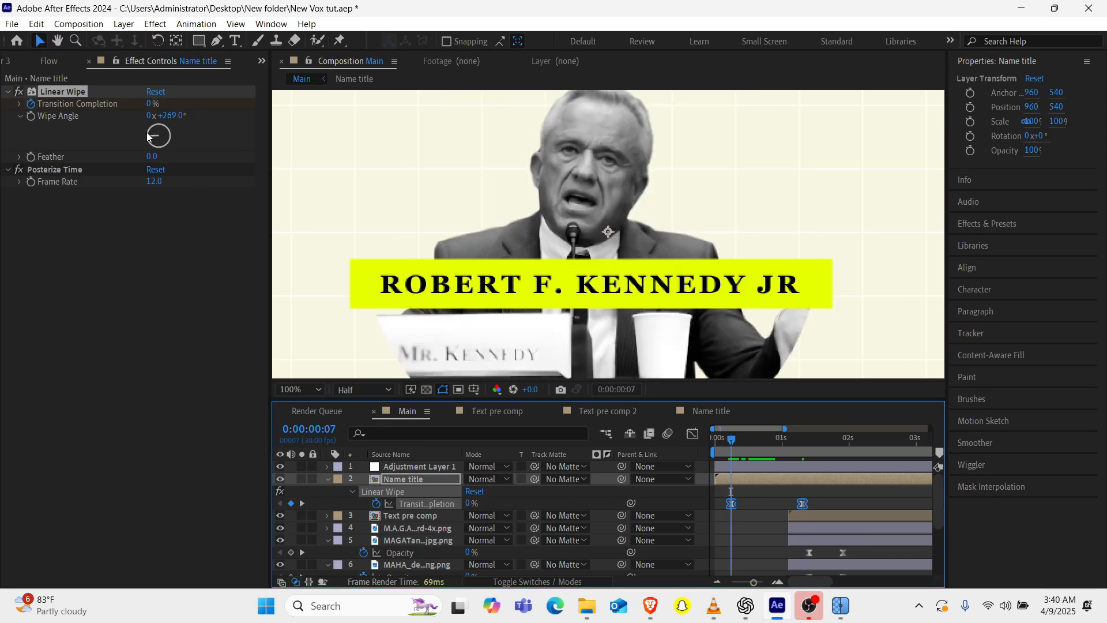
Set the Name title's Linear Wipe angle to 1x+93.0°, preview the animation and collapse the layer's properties.
left_click(764, 506)
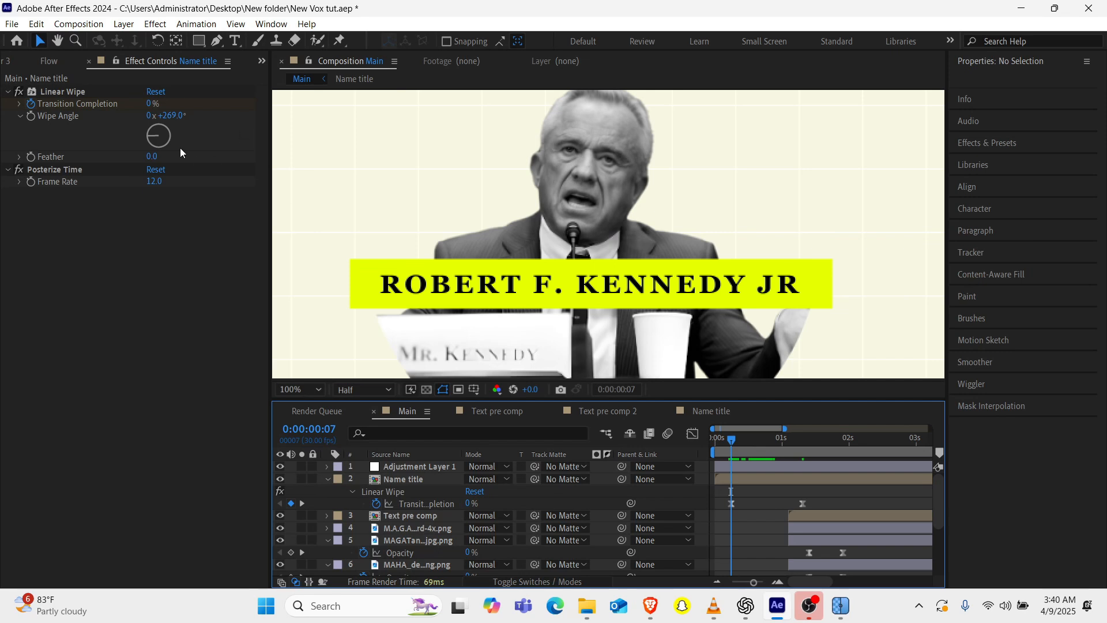
left_click_drag(146, 135, 206, 139)
key("space")
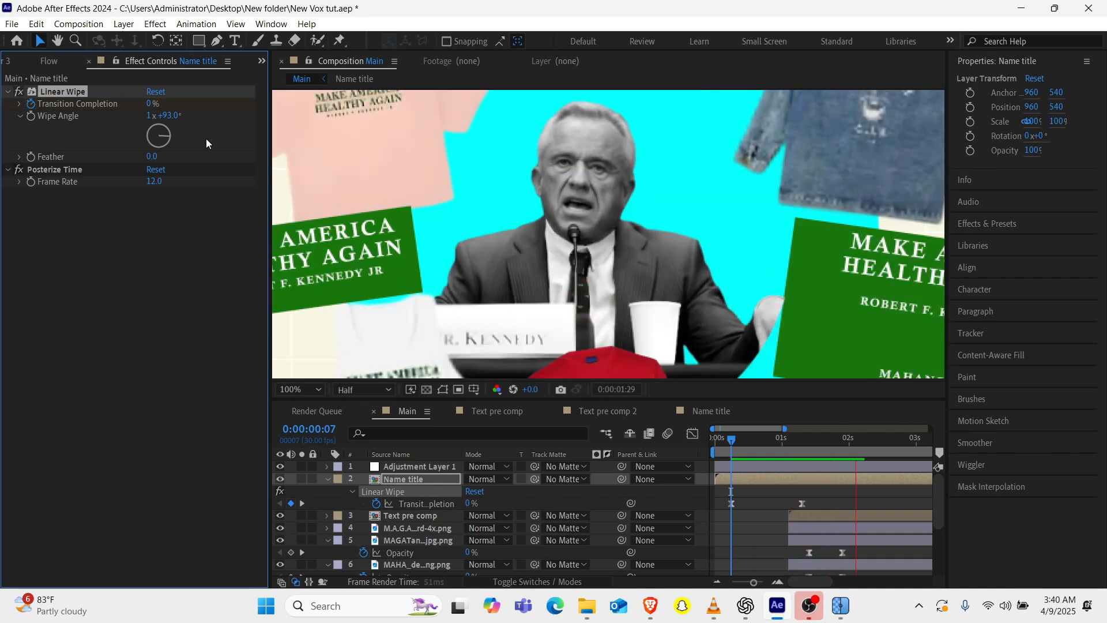
key("space")
scroll(610, 185, "down", 1)
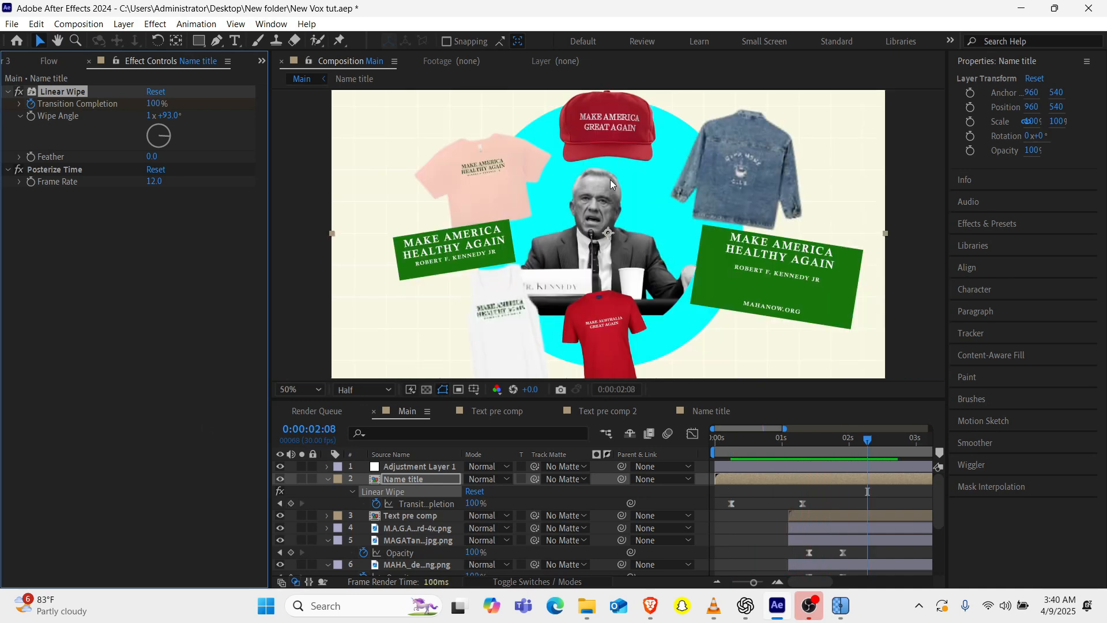
left_click(326, 480)
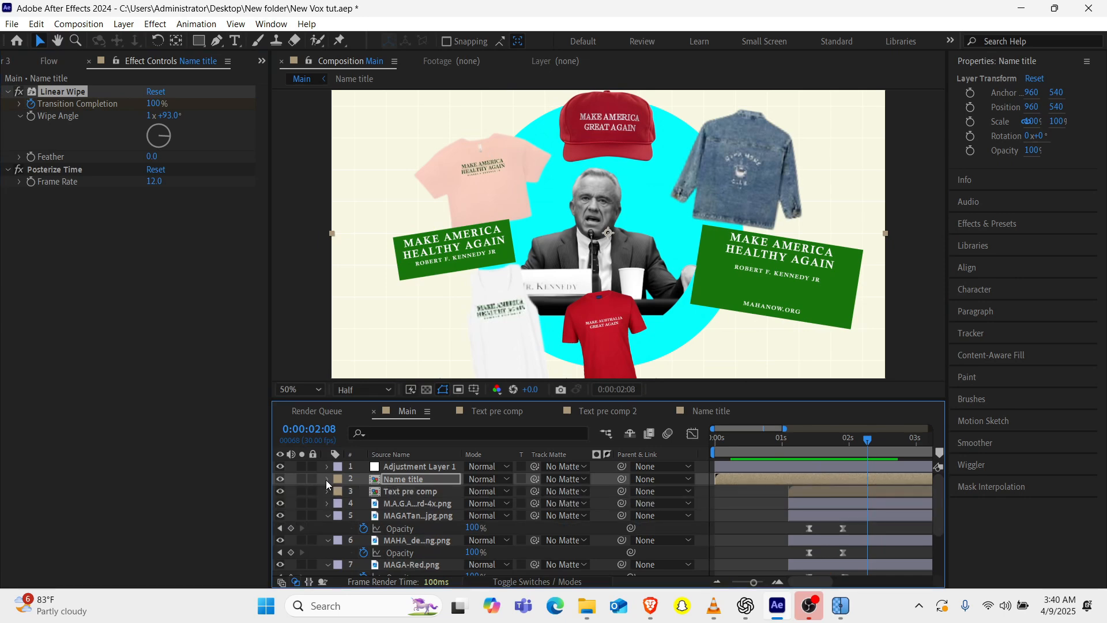
left_click(327, 514)
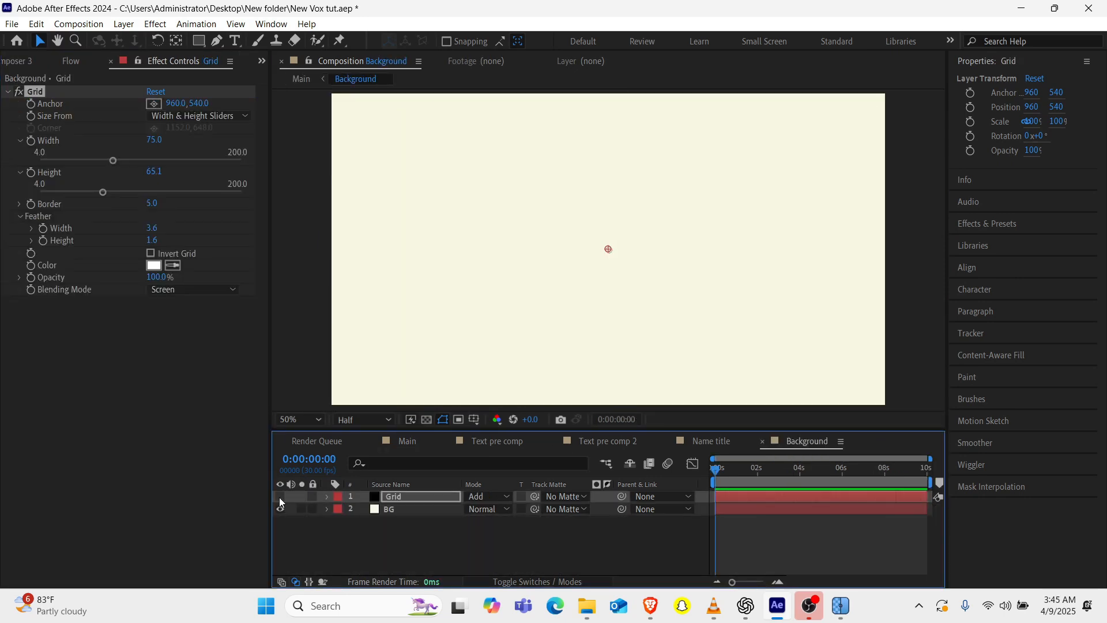
Apply the Grid effect to the BG layer in the Background composition.
left_click(409, 507)
key("ctrl+space")
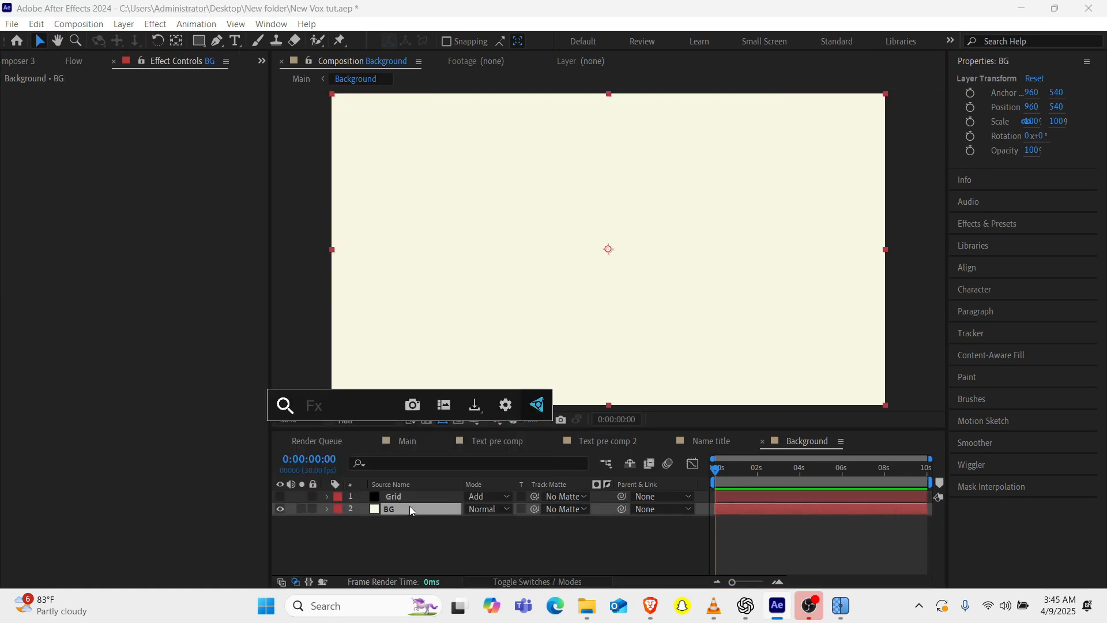
type("grid")
key("Return")
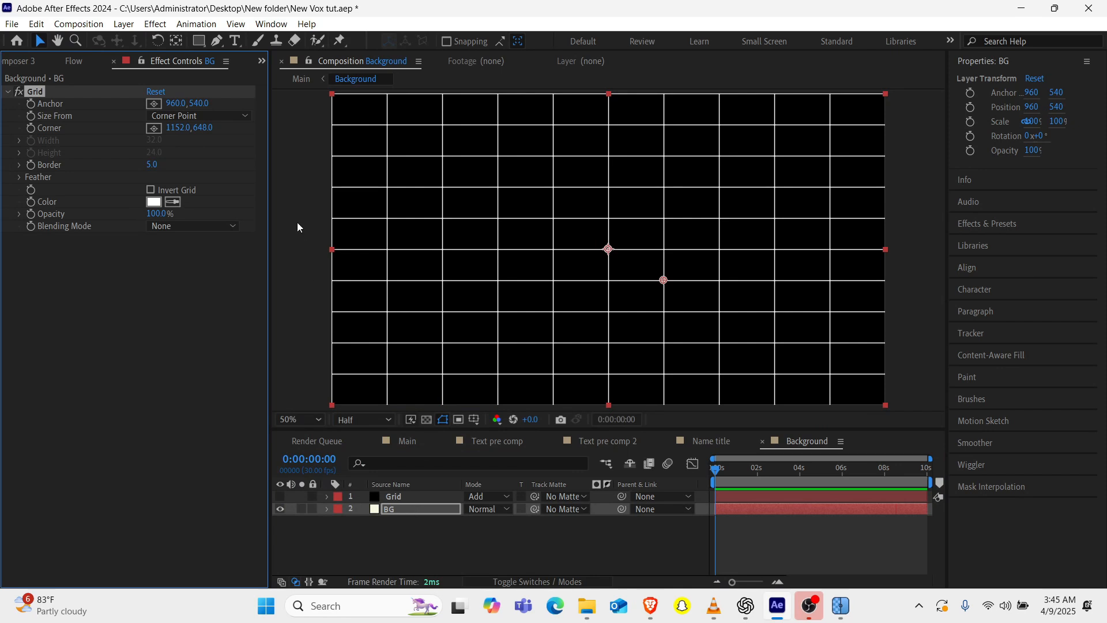
Size the BG grid from Width & Height Sliders, with a width of about 48.3 and a height of about 47.6.
left_click(182, 117)
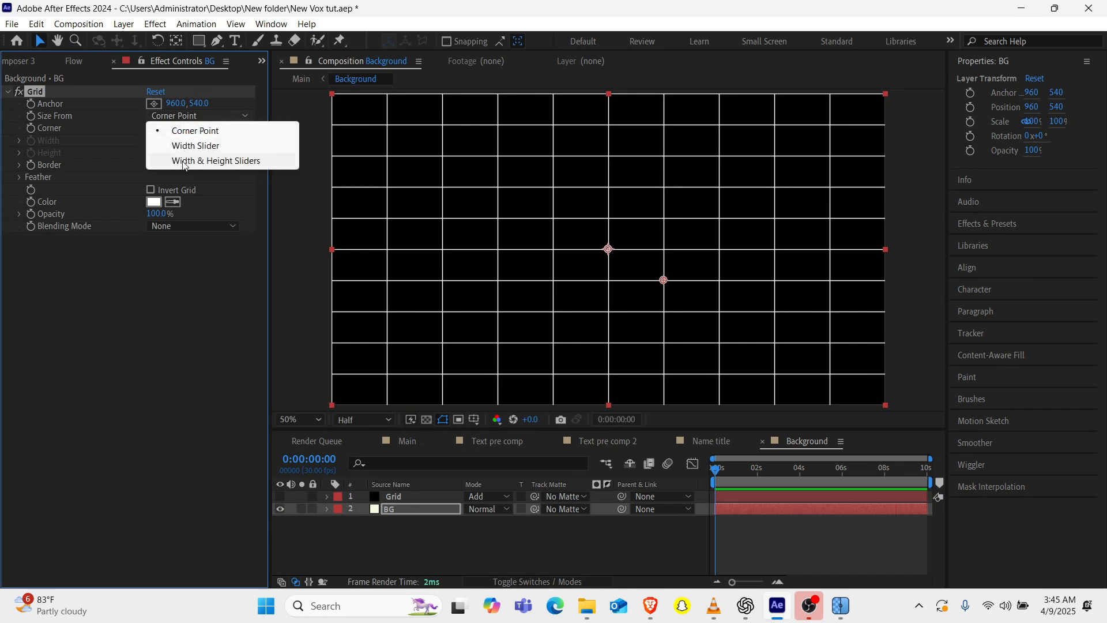
left_click(184, 162)
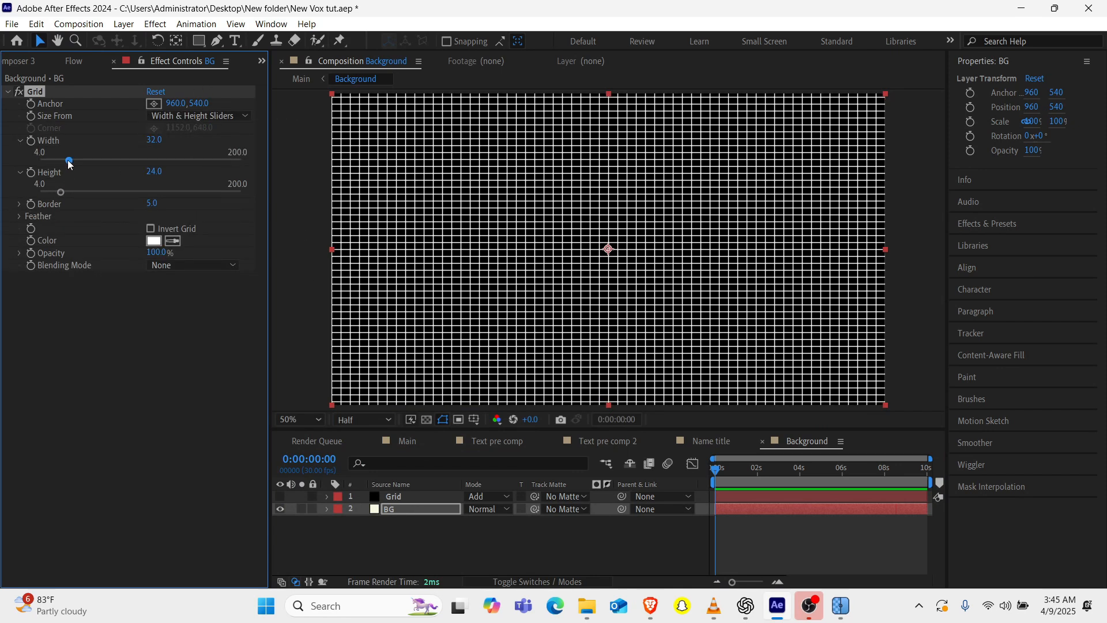
left_click_drag(69, 161, 85, 161)
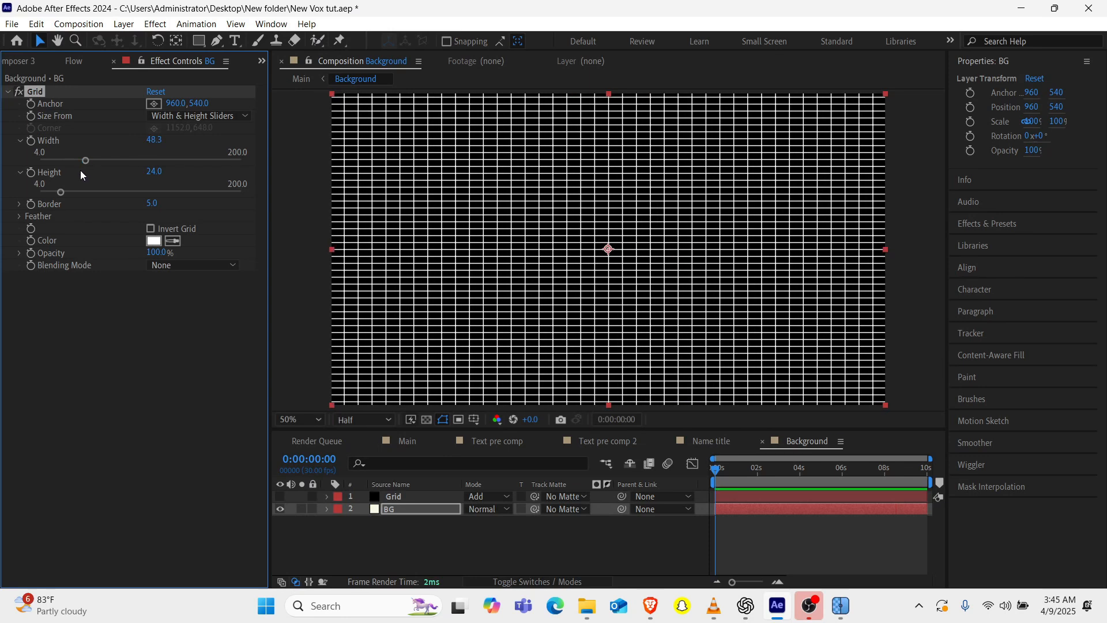
left_click_drag(57, 198, 85, 195)
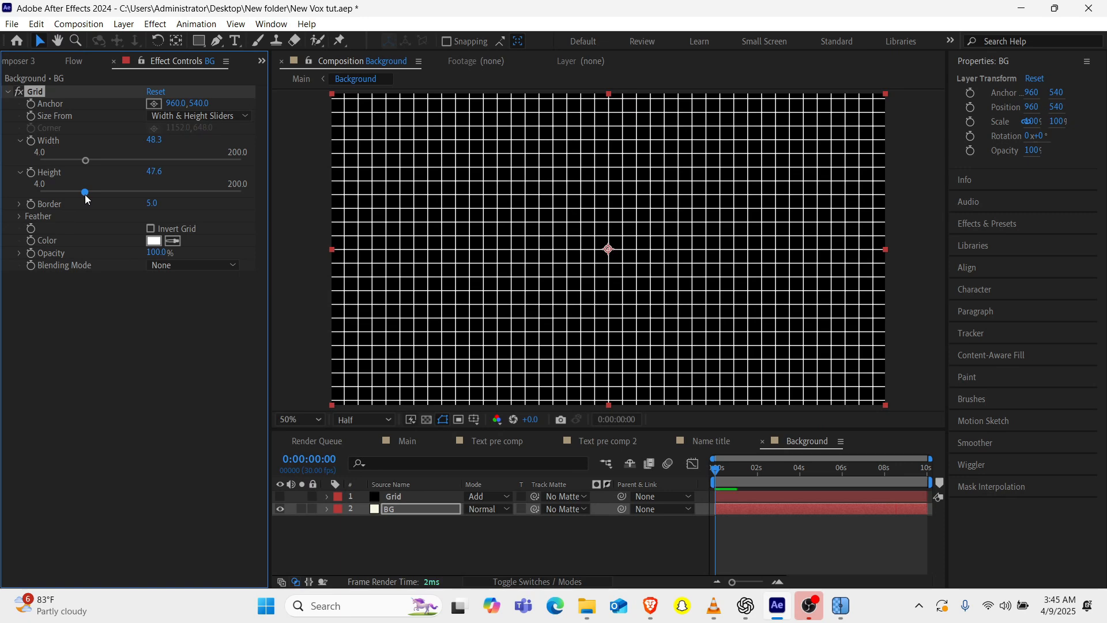
Set the grid line color on the BG layer to black (000000).
left_click(153, 241)
left_click_drag(229, 336, 35, 532)
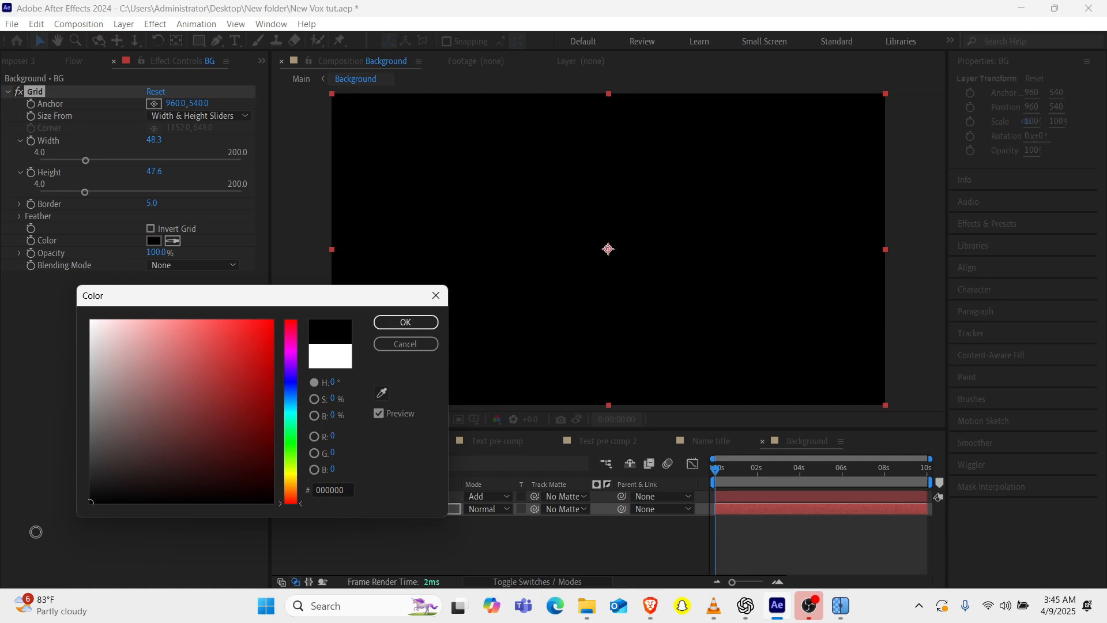
left_click(406, 322)
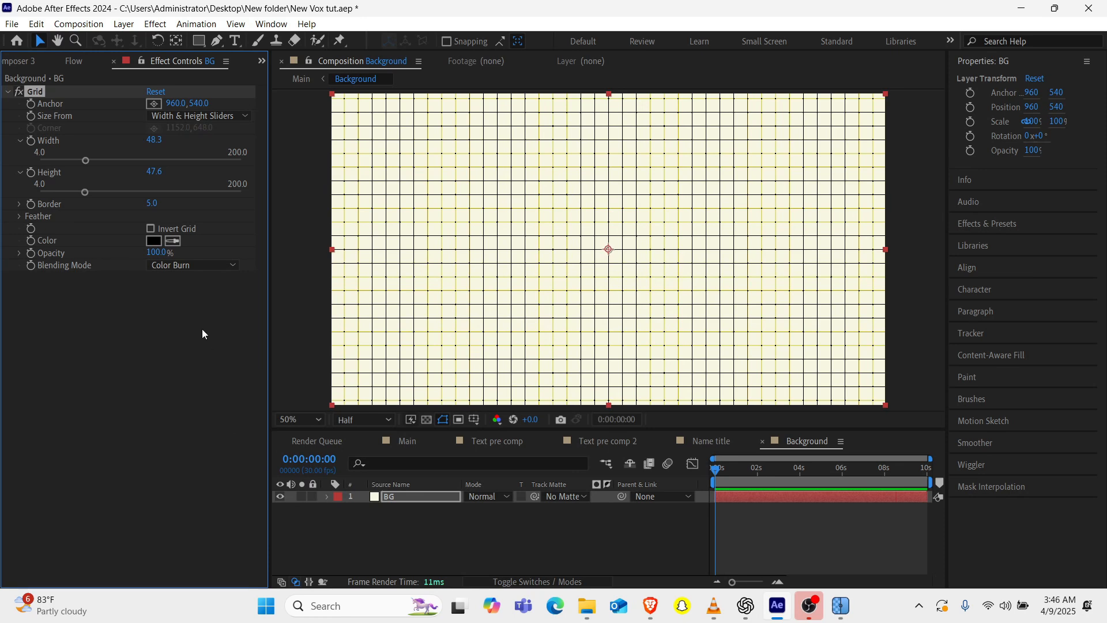
Try the Darken blending mode on the grid and return it to Color Burn.
left_click(194, 267)
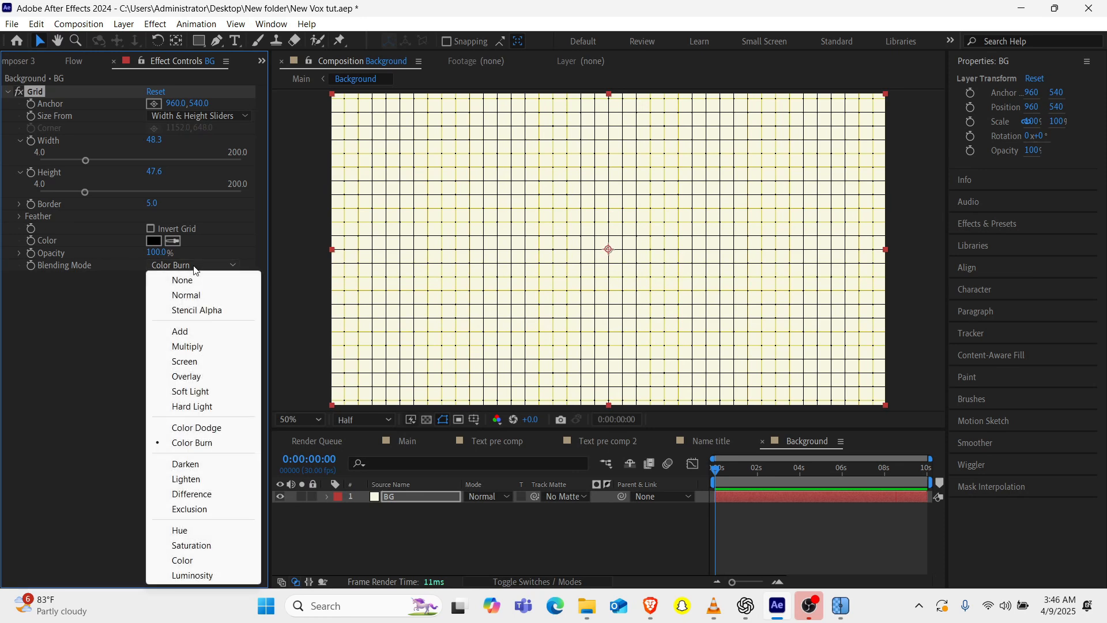
left_click(185, 464)
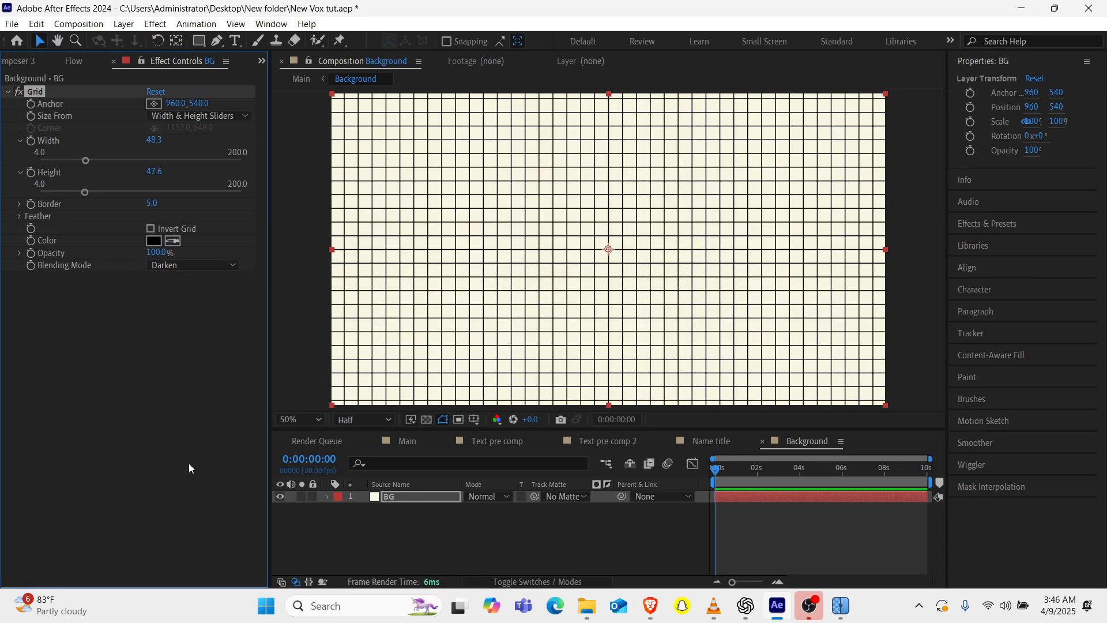
left_click(175, 269)
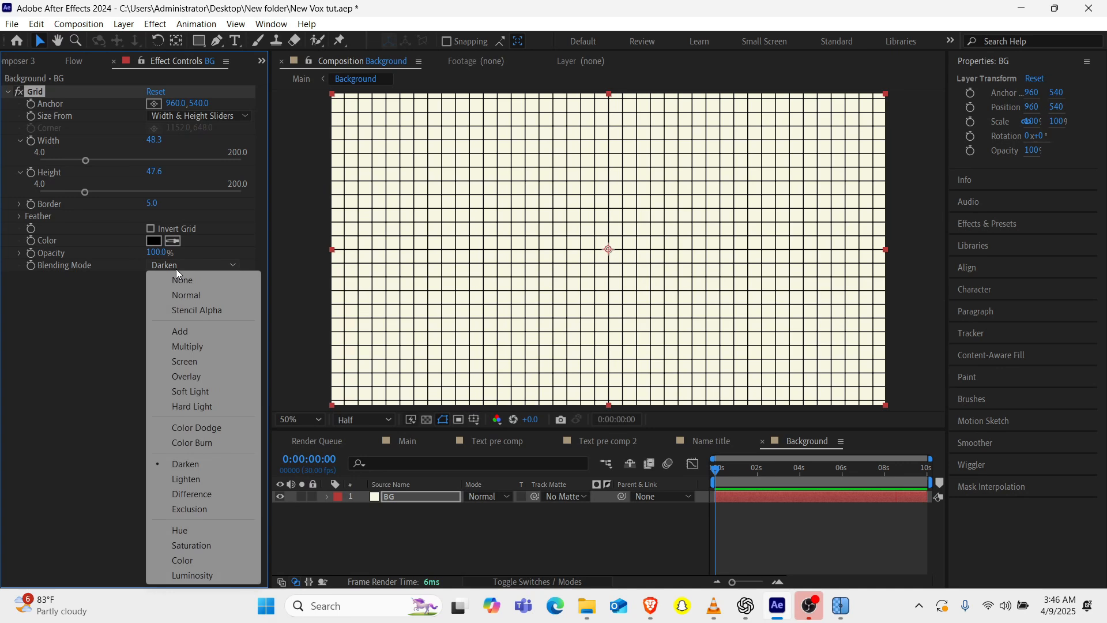
left_click(192, 444)
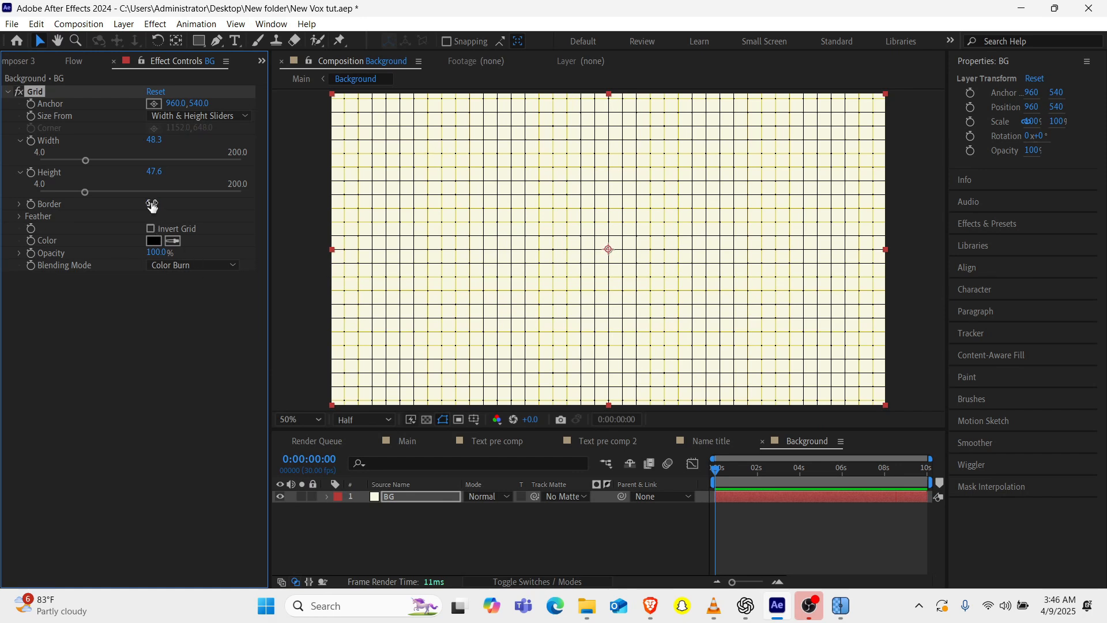
Set the feather width and height of the grid on the BG layer to 1.0.
mouse_move(166, 255)
left_mouse_down()
mouse_move(148, 254)
mouse_move(187, 253)
left_mouse_up()
left_click(24, 218)
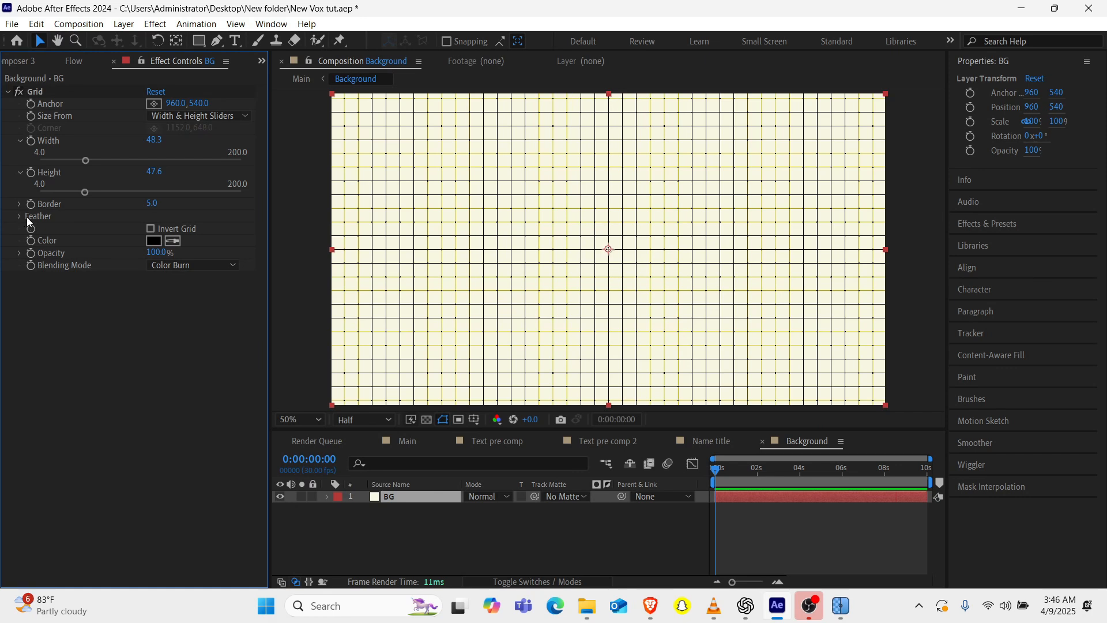
left_click(20, 217)
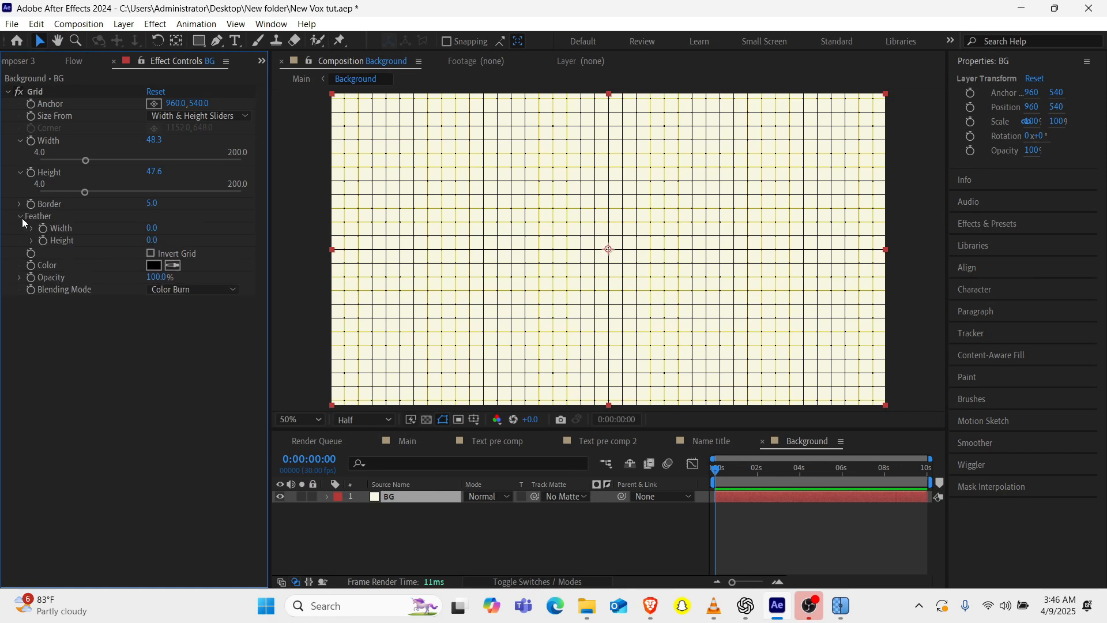
left_click_drag(151, 231, 159, 230)
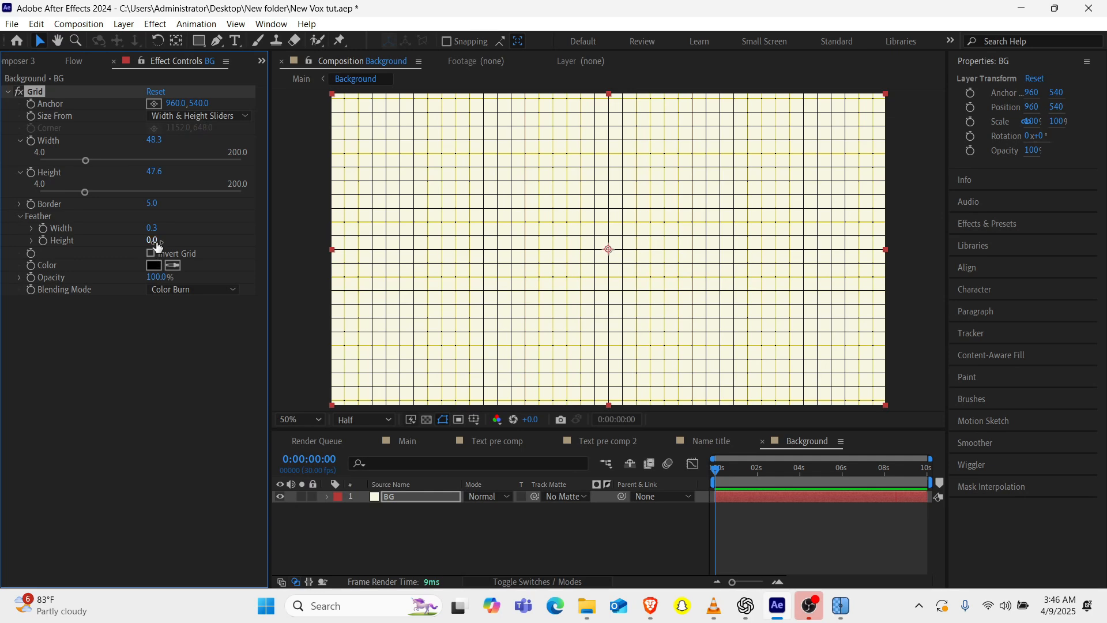
left_click_drag(151, 240, 158, 245)
left_click(151, 229)
type("1")
key("Return")
left_click(152, 241)
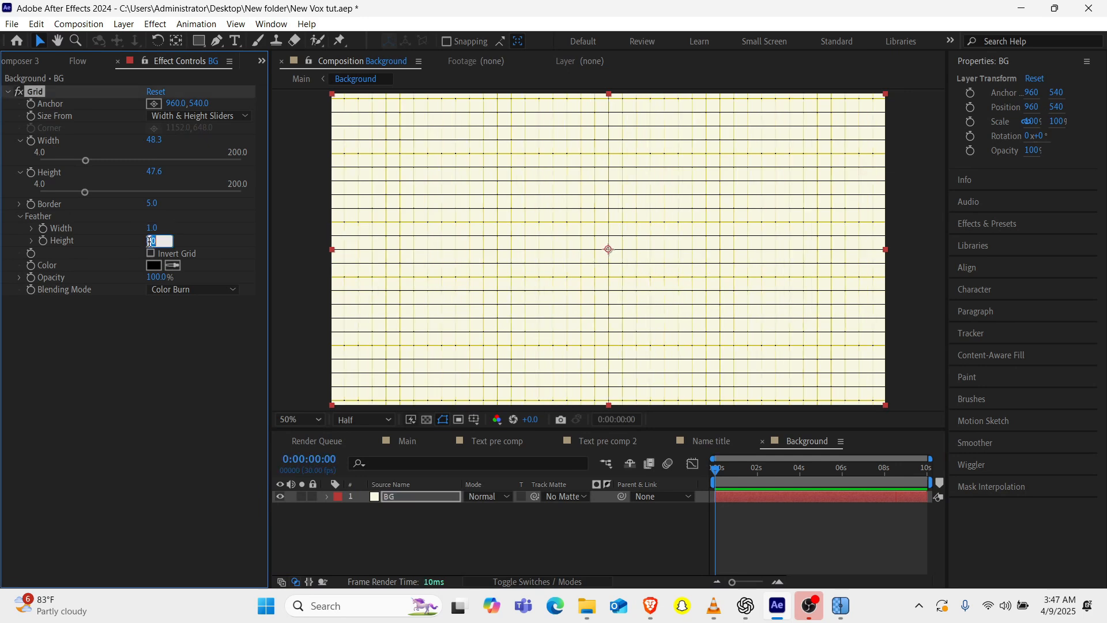
type("1")
key("Return")
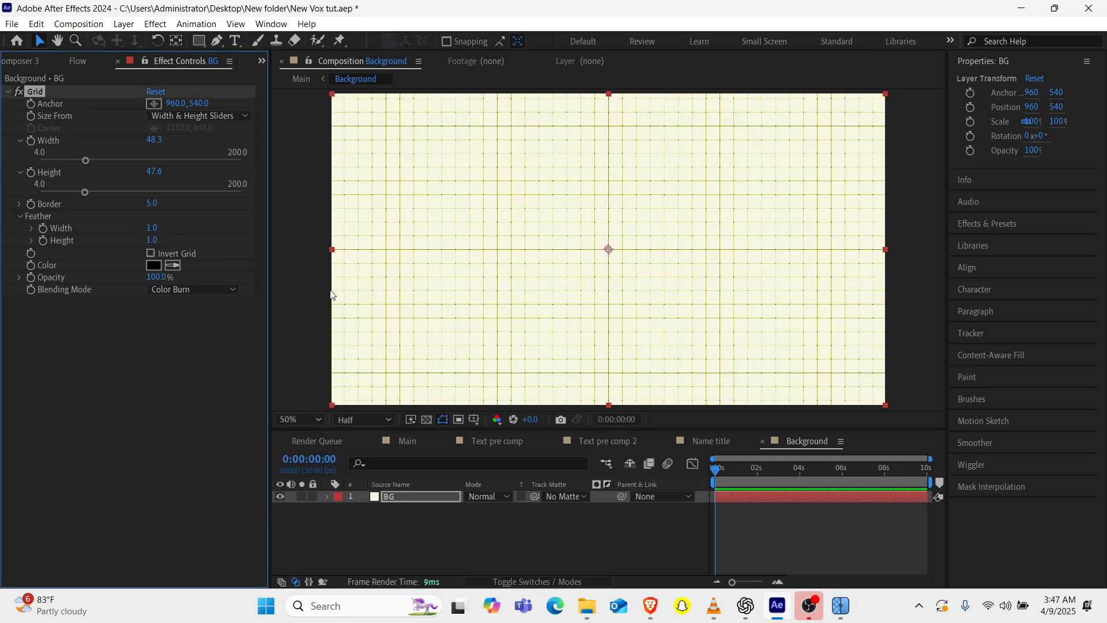
Lower the grid's opacity in the Background composition and preview the animation in the Main composition.
left_click(411, 439)
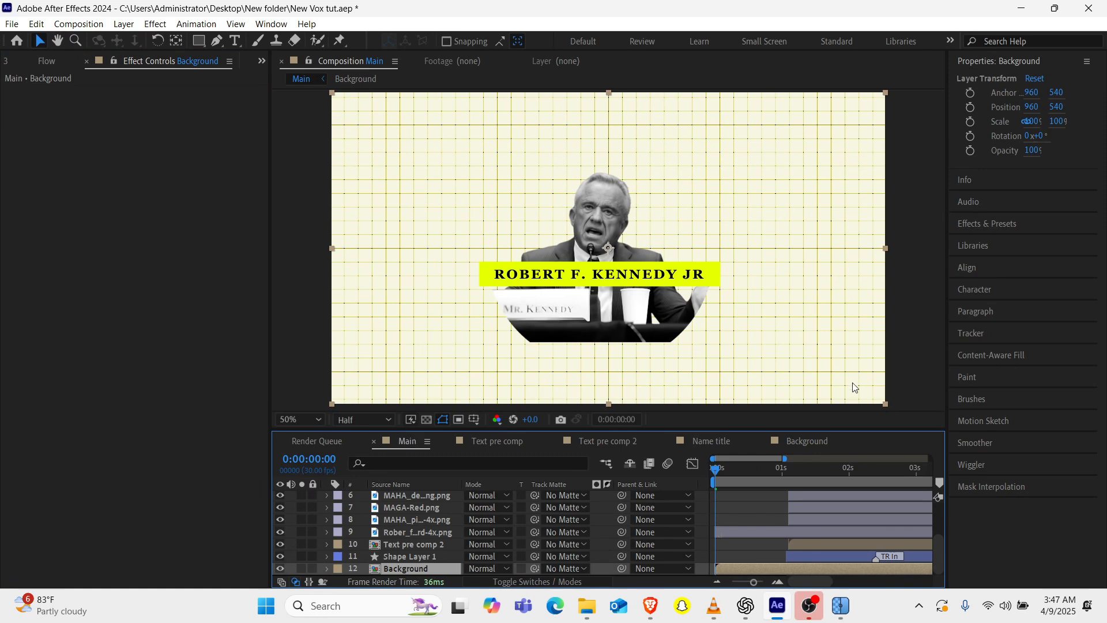
left_click(808, 441)
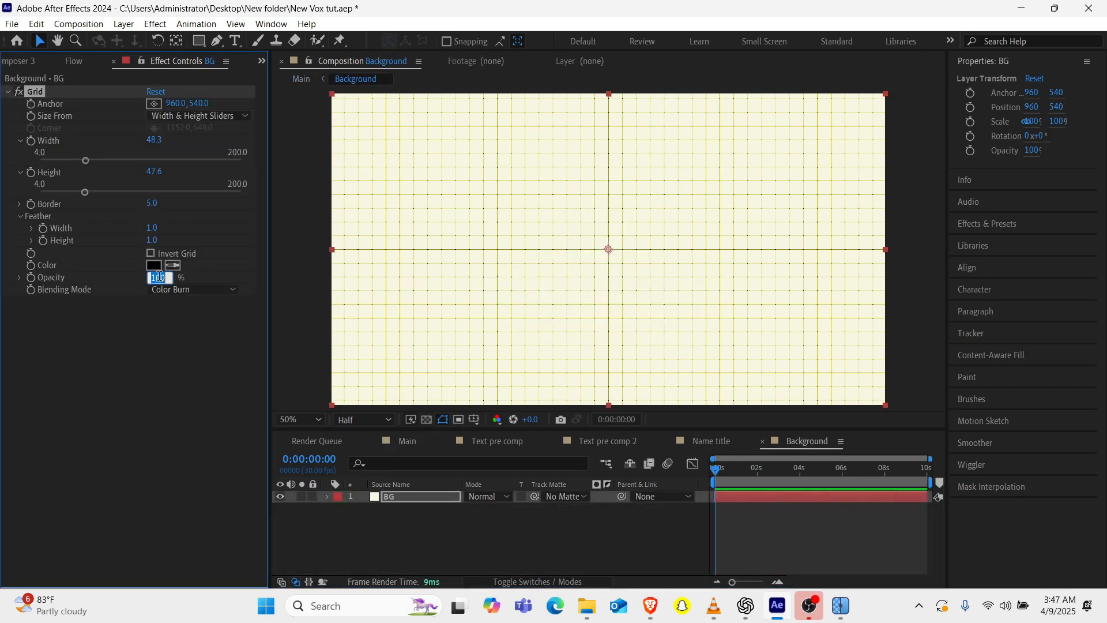
left_click(407, 441)
key("space")
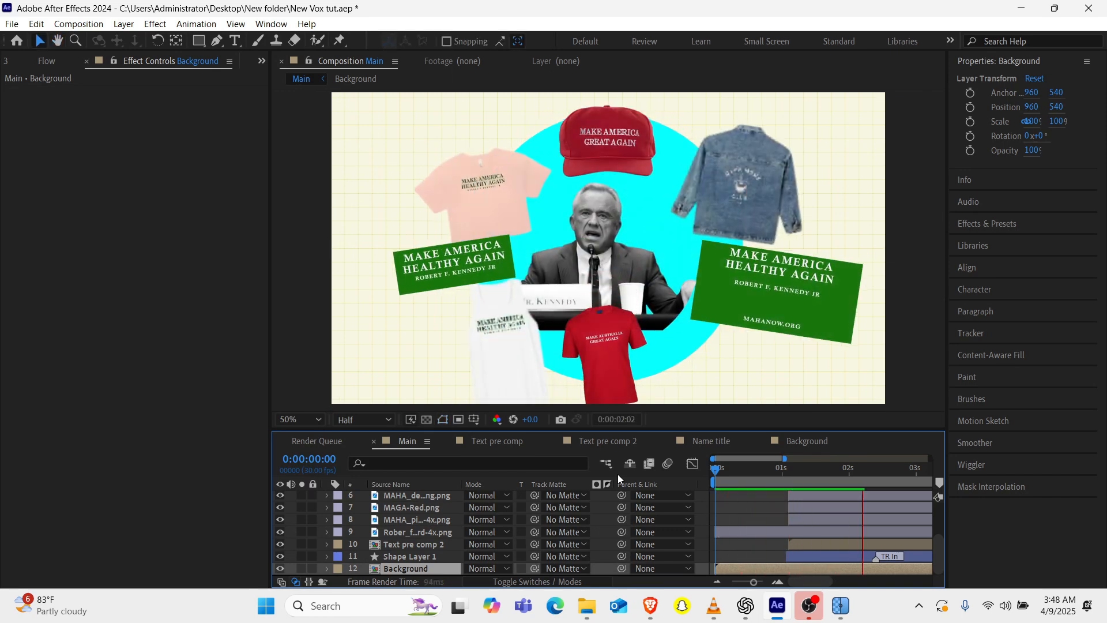
key("space")
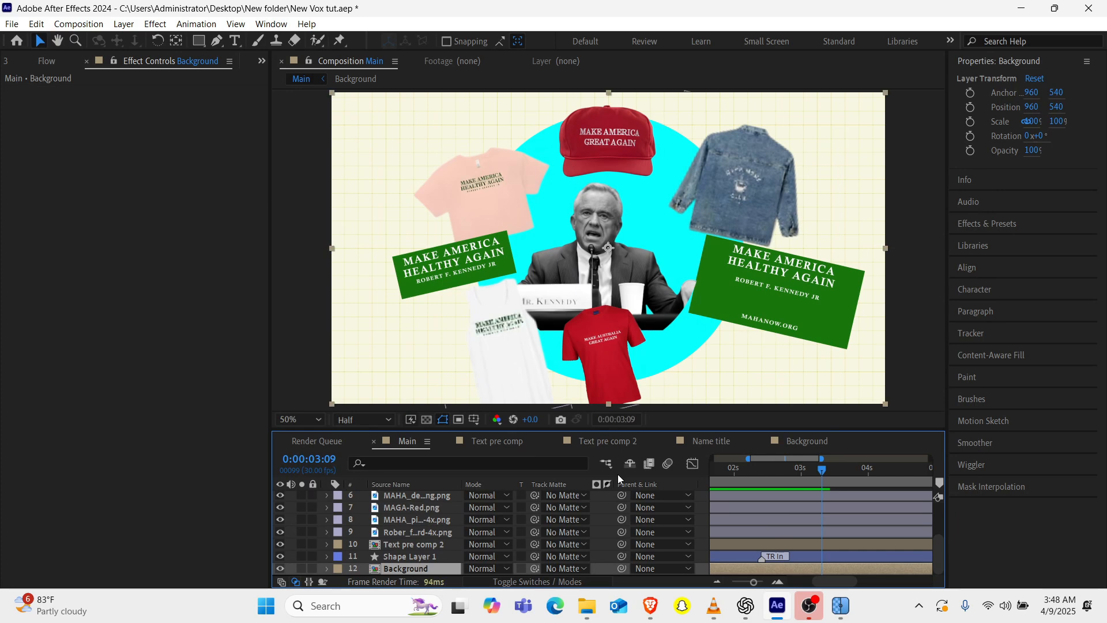
key("space")
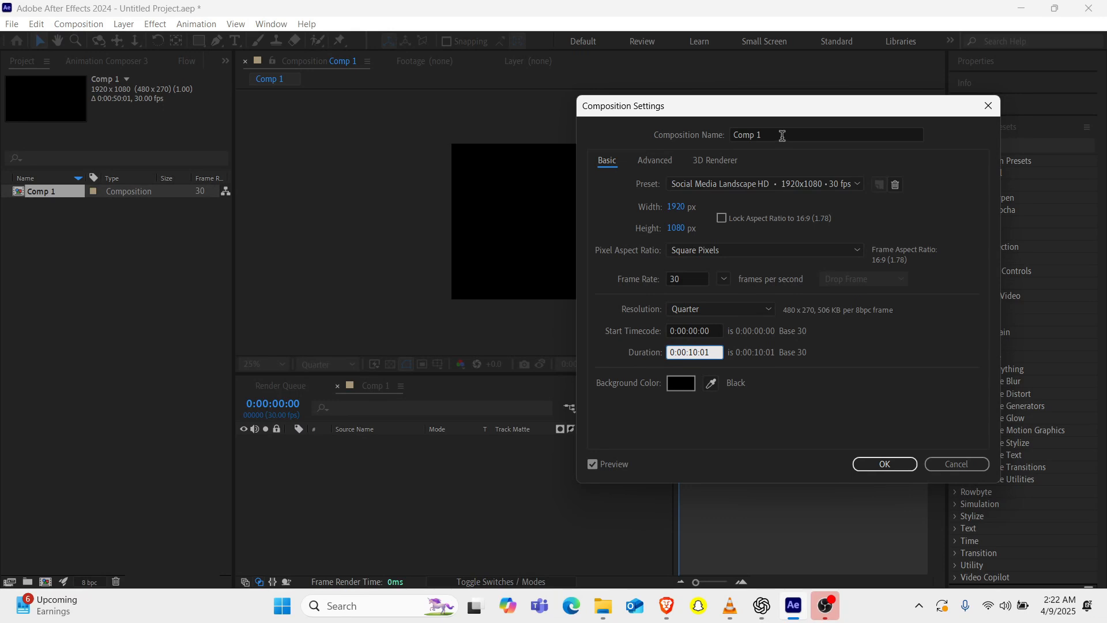
Rename the 1920 x 1080, 30 fps composition Comp 1 as Main in its composition settings.
left_click(781, 135)
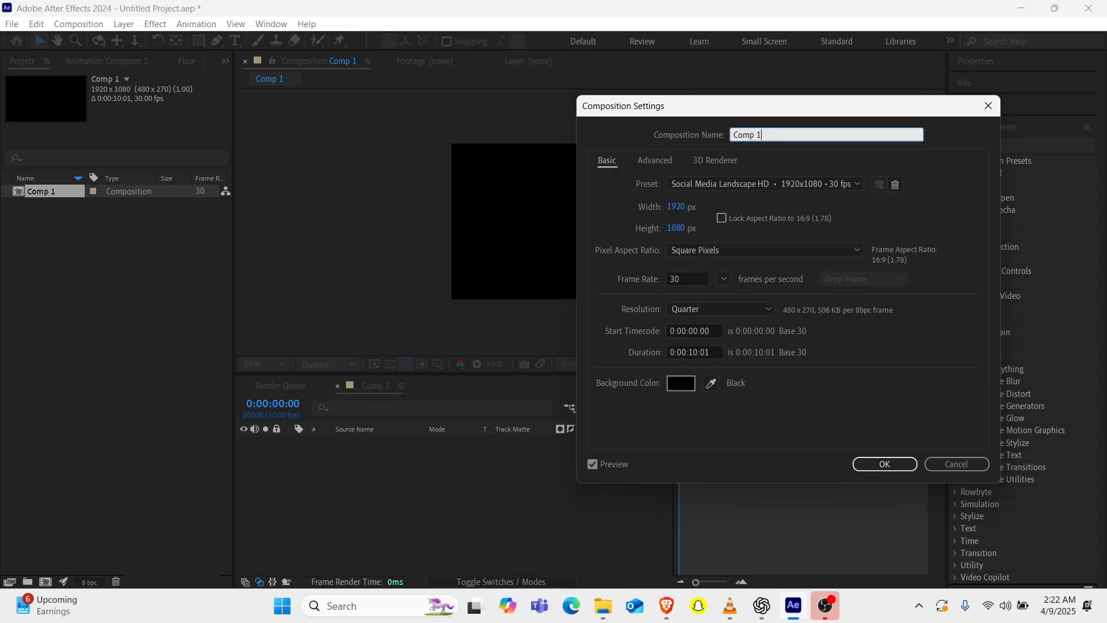
key("BackSpace")
key("BackSpace")
key("BackSpace")
key("BackSpace")
key("BackSpace")
key("BackSpace")
type("MAIN")
key("BackSpace")
key("BackSpace")
key("BackSpace")
type("ain")
key("Return")
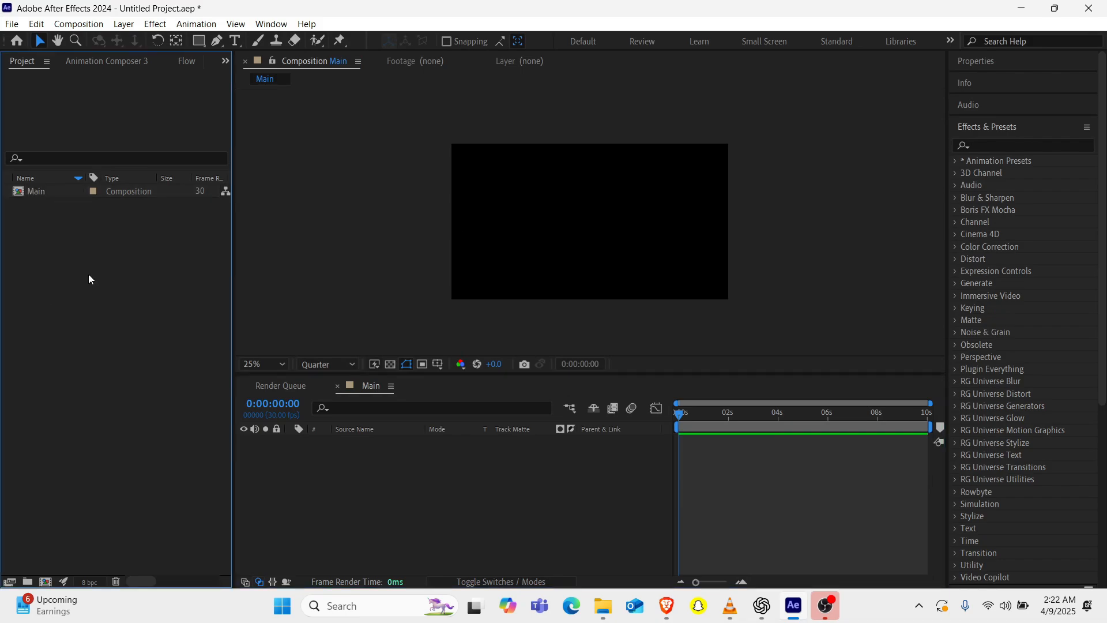